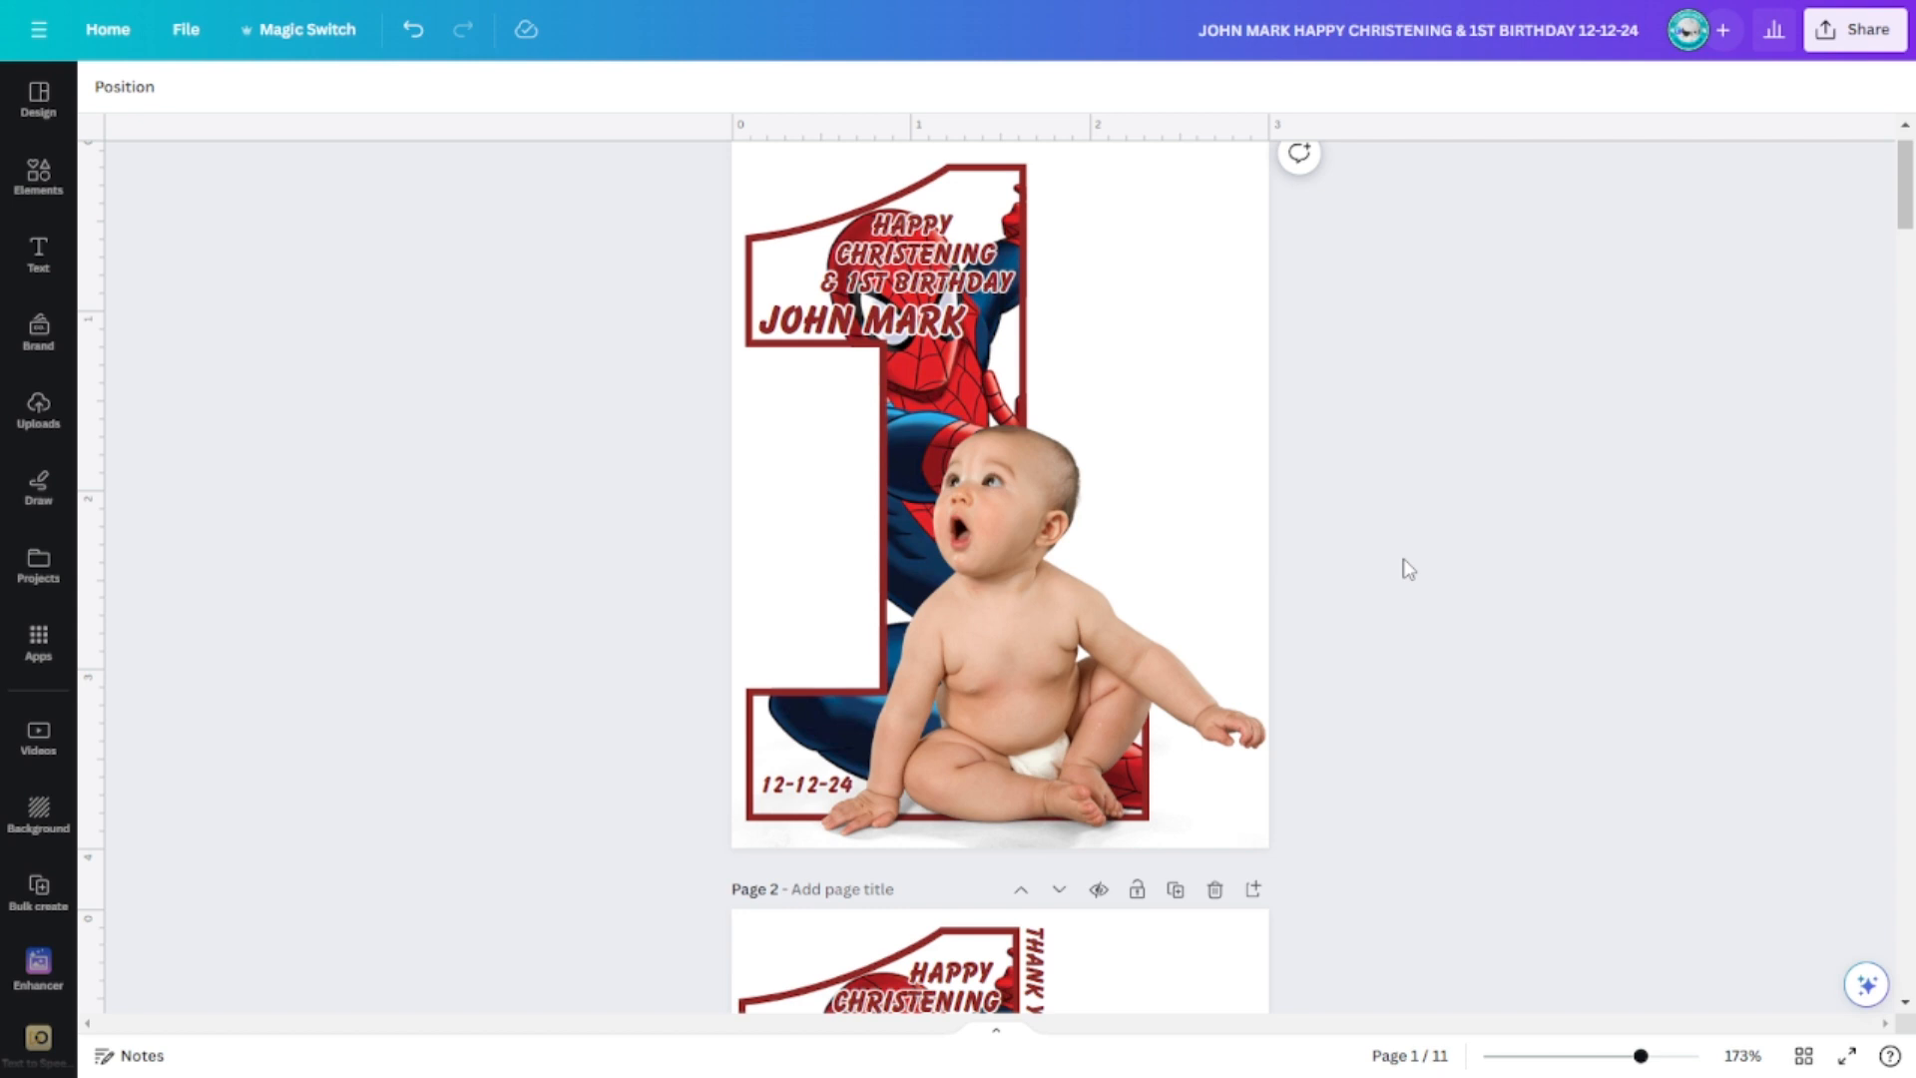
- Examine the number 1 christening and birthday designs on pages 1 and 2, including their text, date and baby photo
{"action": "scroll", "coordinate": [1408, 569], "scroll_direction": "down", "scroll_amount": 1}
{"action": "scroll", "coordinate": [1408, 569], "scroll_direction": "down", "scroll_amount": 2}
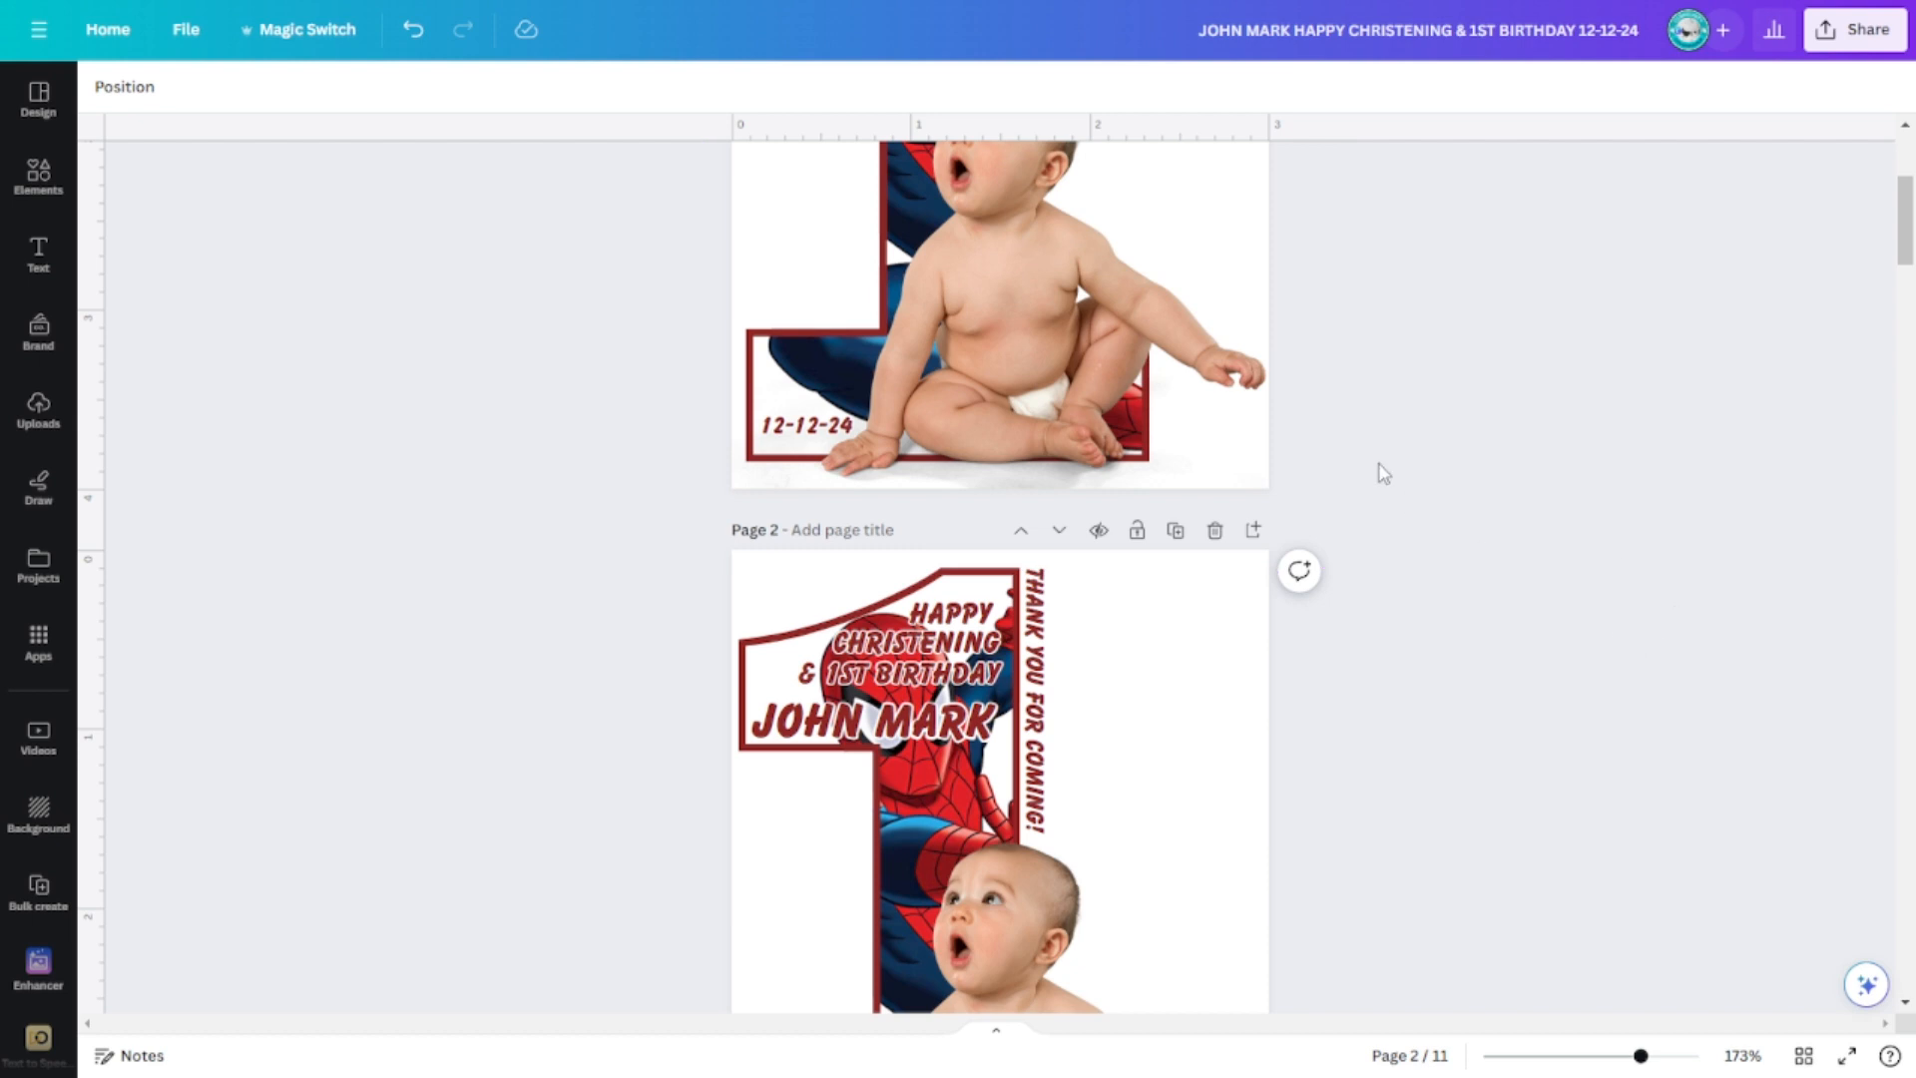
{"action": "scroll", "coordinate": [1482, 622], "scroll_direction": "up", "scroll_amount": 2}
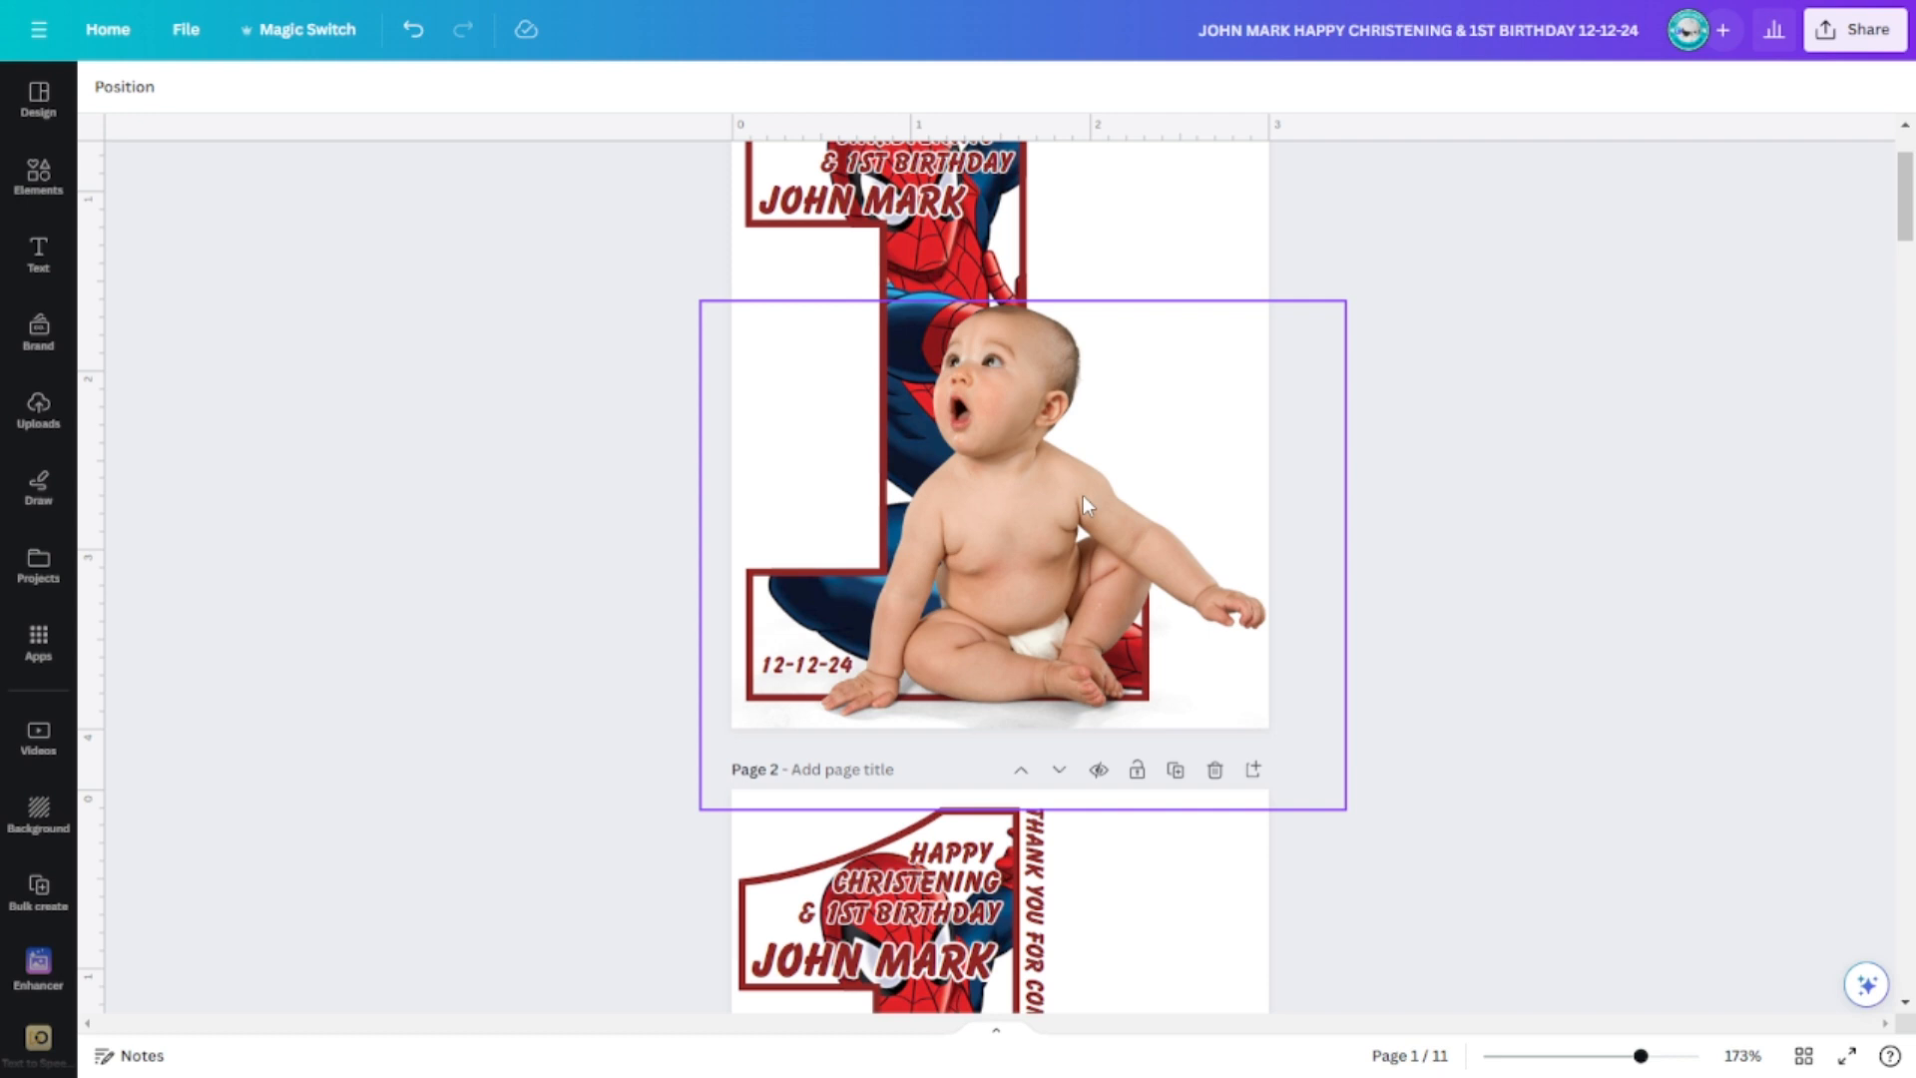
{"action": "scroll", "coordinate": [1395, 489], "scroll_direction": "up", "scroll_amount": 2}
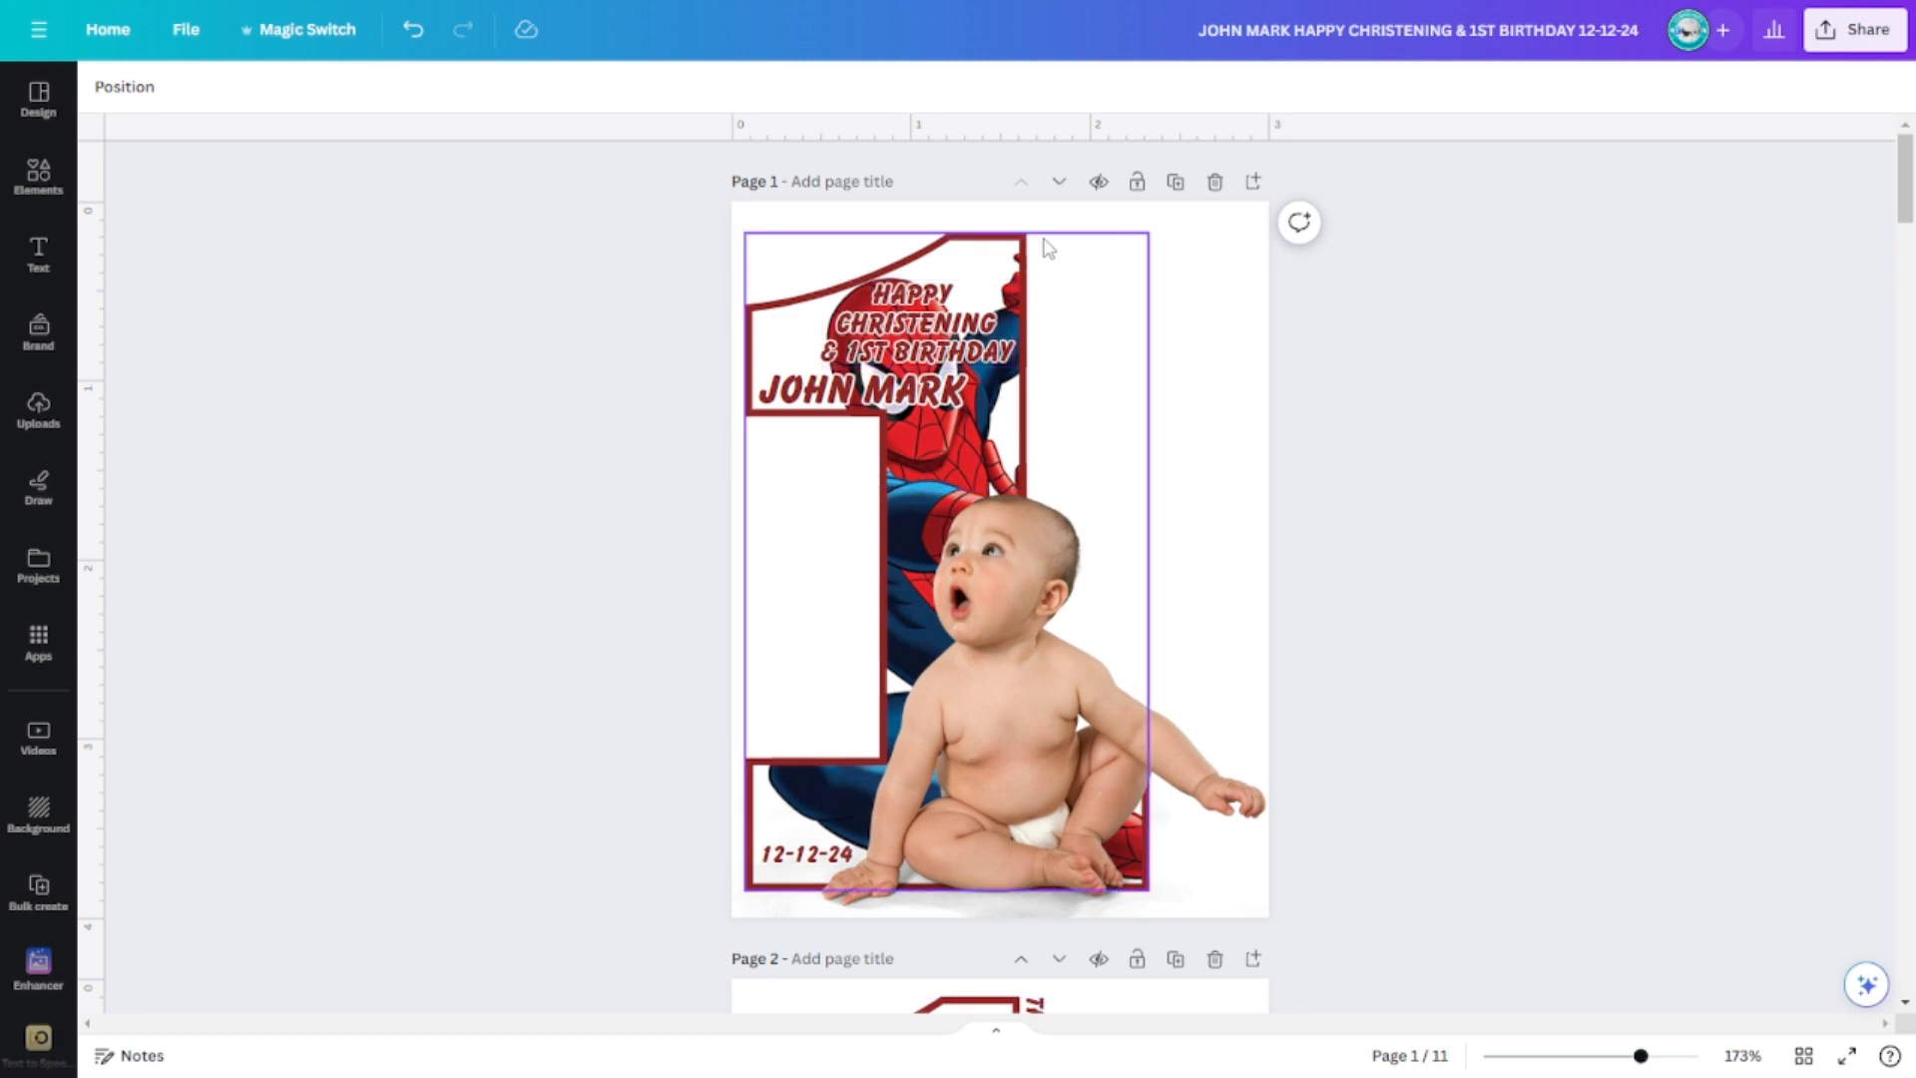
{"action": "scroll", "coordinate": [1087, 350], "scroll_direction": "down", "scroll_amount": 6}
{"action": "scroll", "coordinate": [1137, 459], "scroll_direction": "down", "scroll_amount": 4}
{"action": "scroll", "coordinate": [1138, 459], "scroll_direction": "up", "scroll_amount": 10}
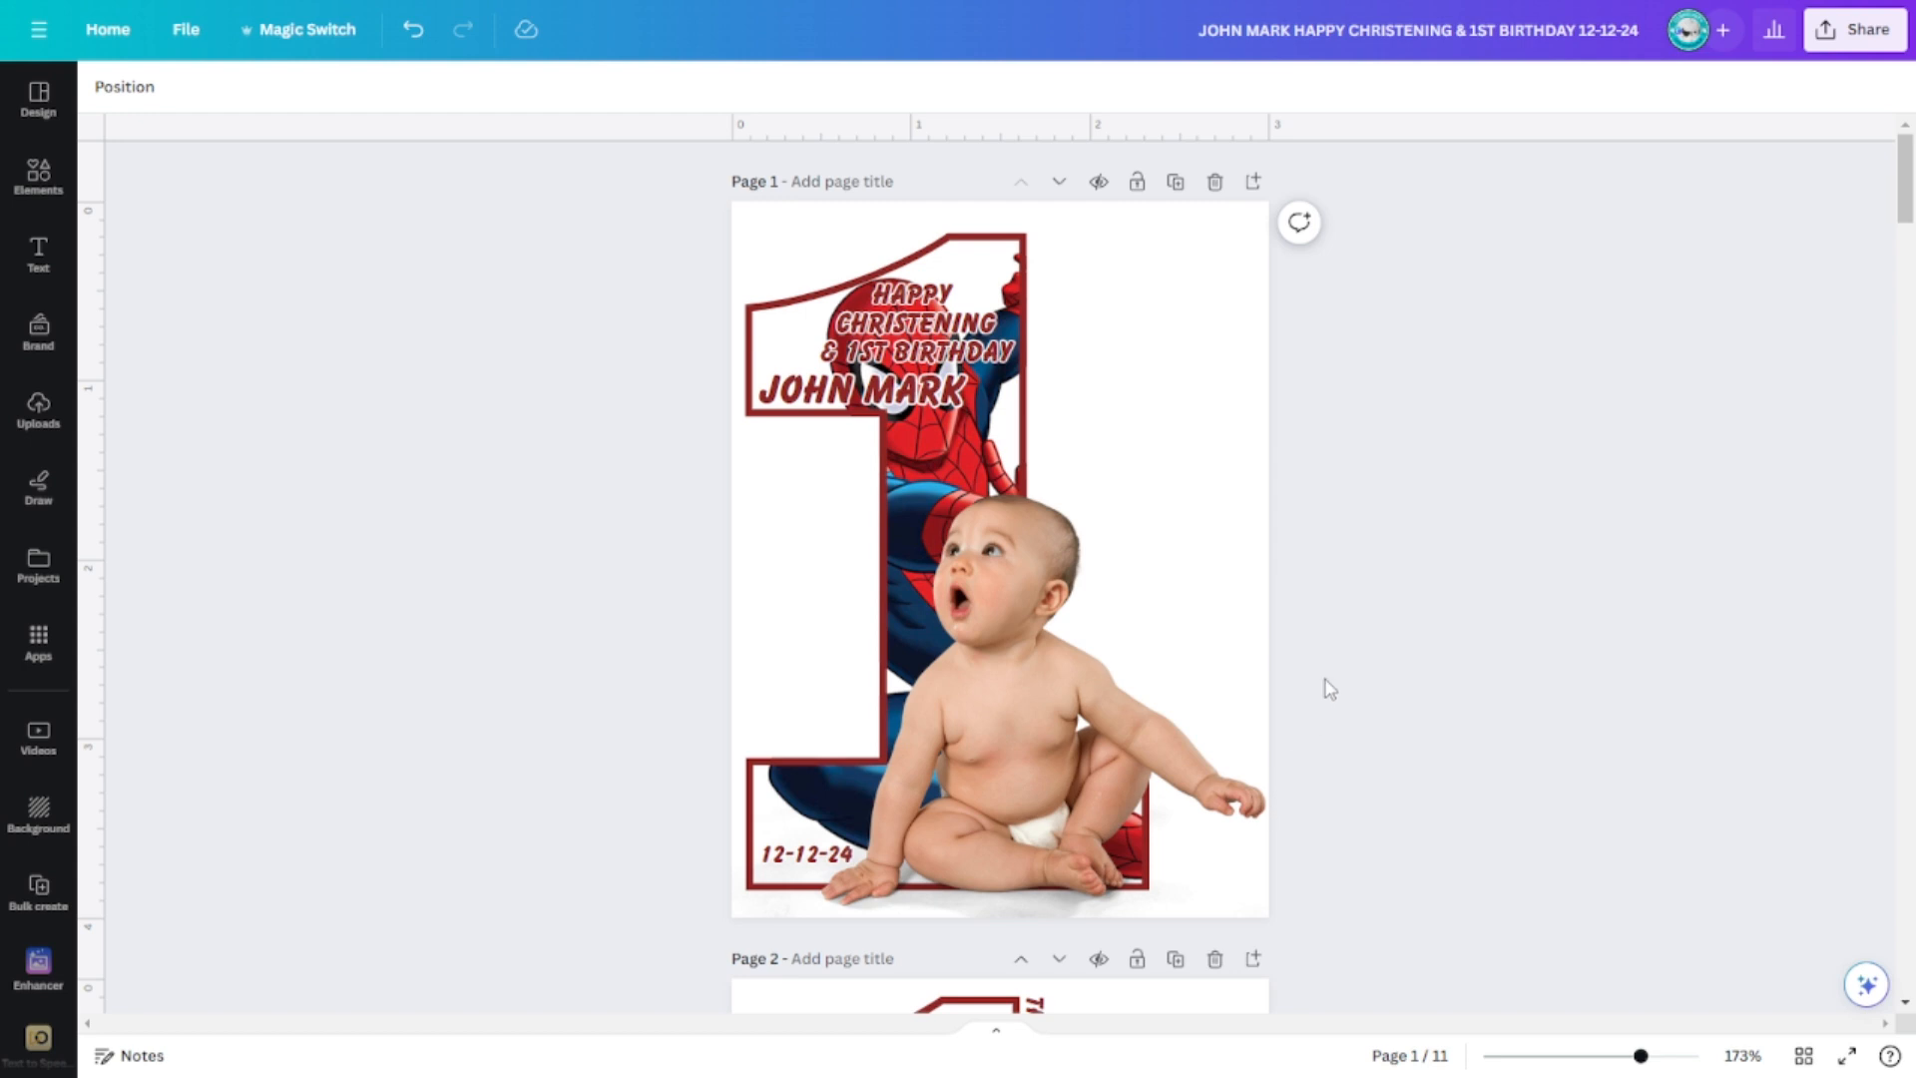
{"action": "scroll", "coordinate": [1330, 688], "scroll_direction": "down", "scroll_amount": 2}
{"action": "scroll", "coordinate": [1319, 694], "scroll_direction": "up", "scroll_amount": 2}
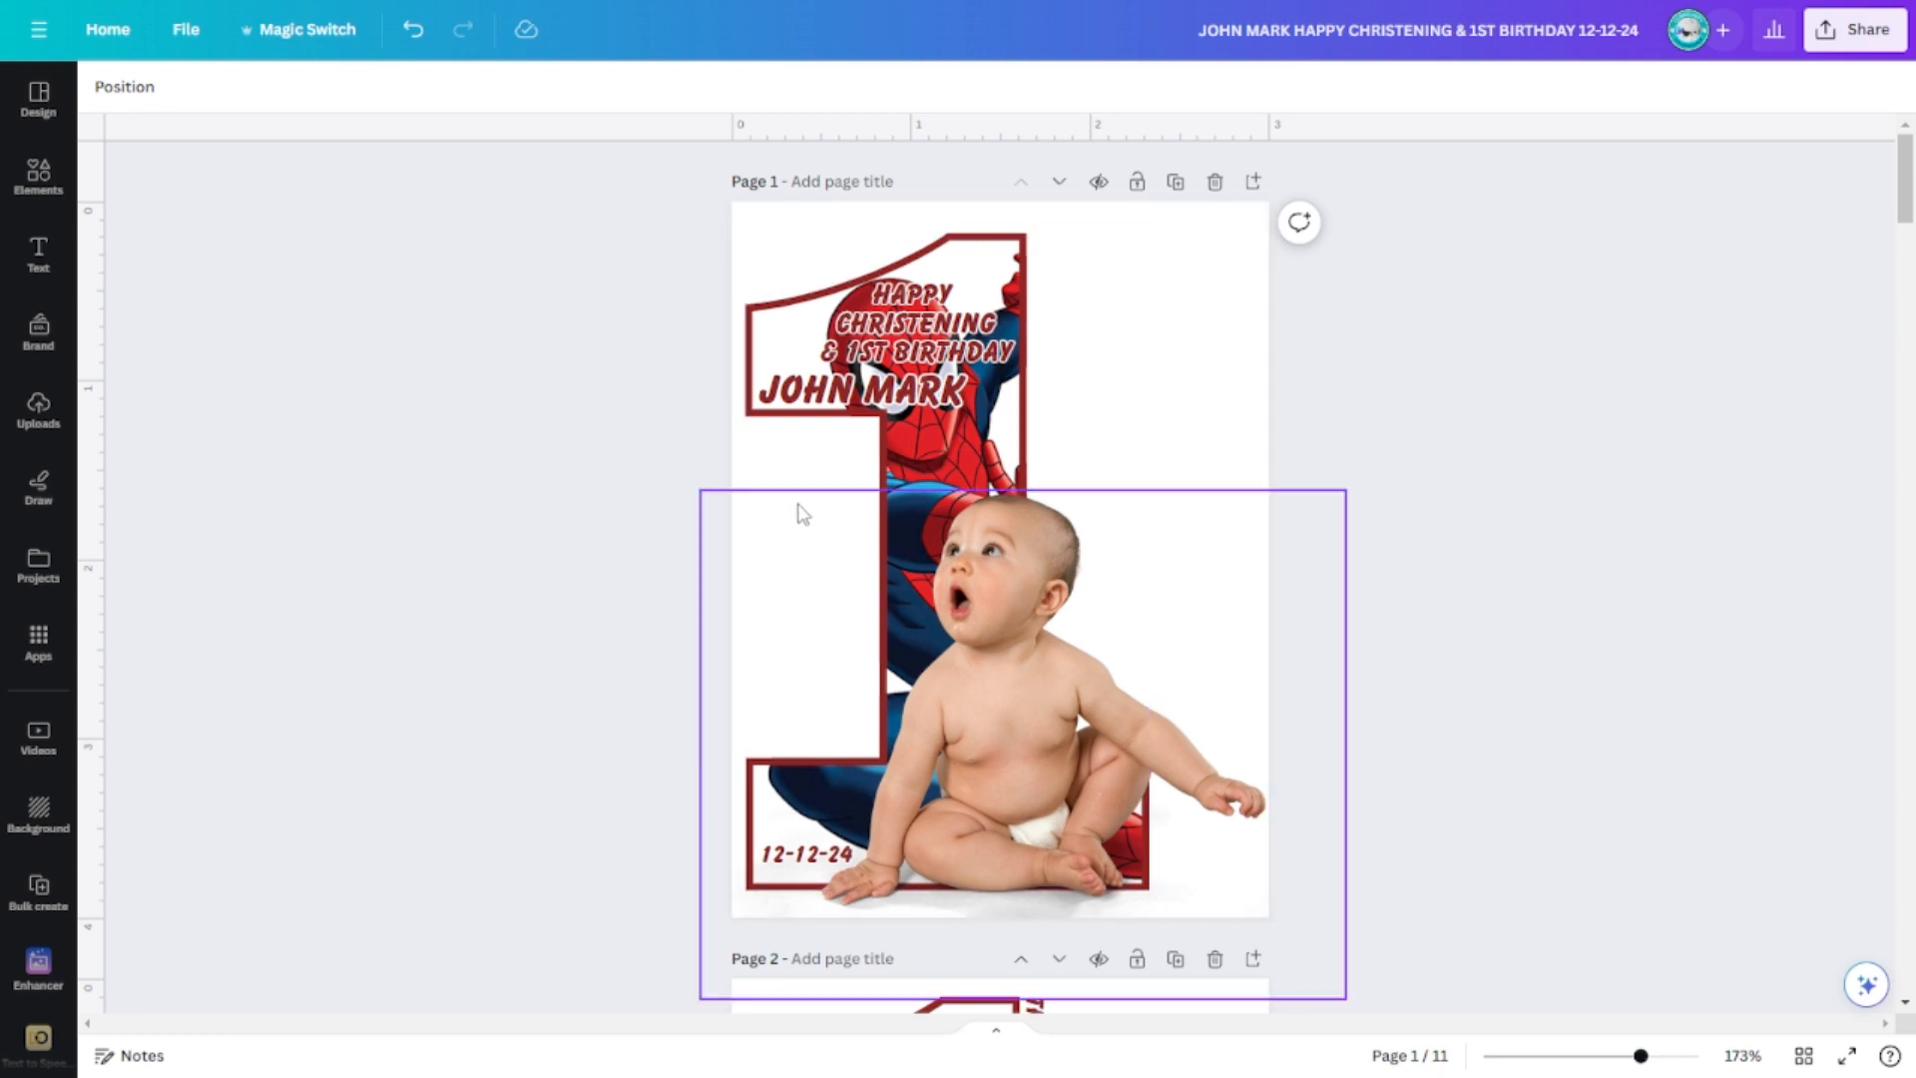
{"action": "scroll", "coordinate": [1420, 542], "scroll_direction": "down", "scroll_amount": 8}
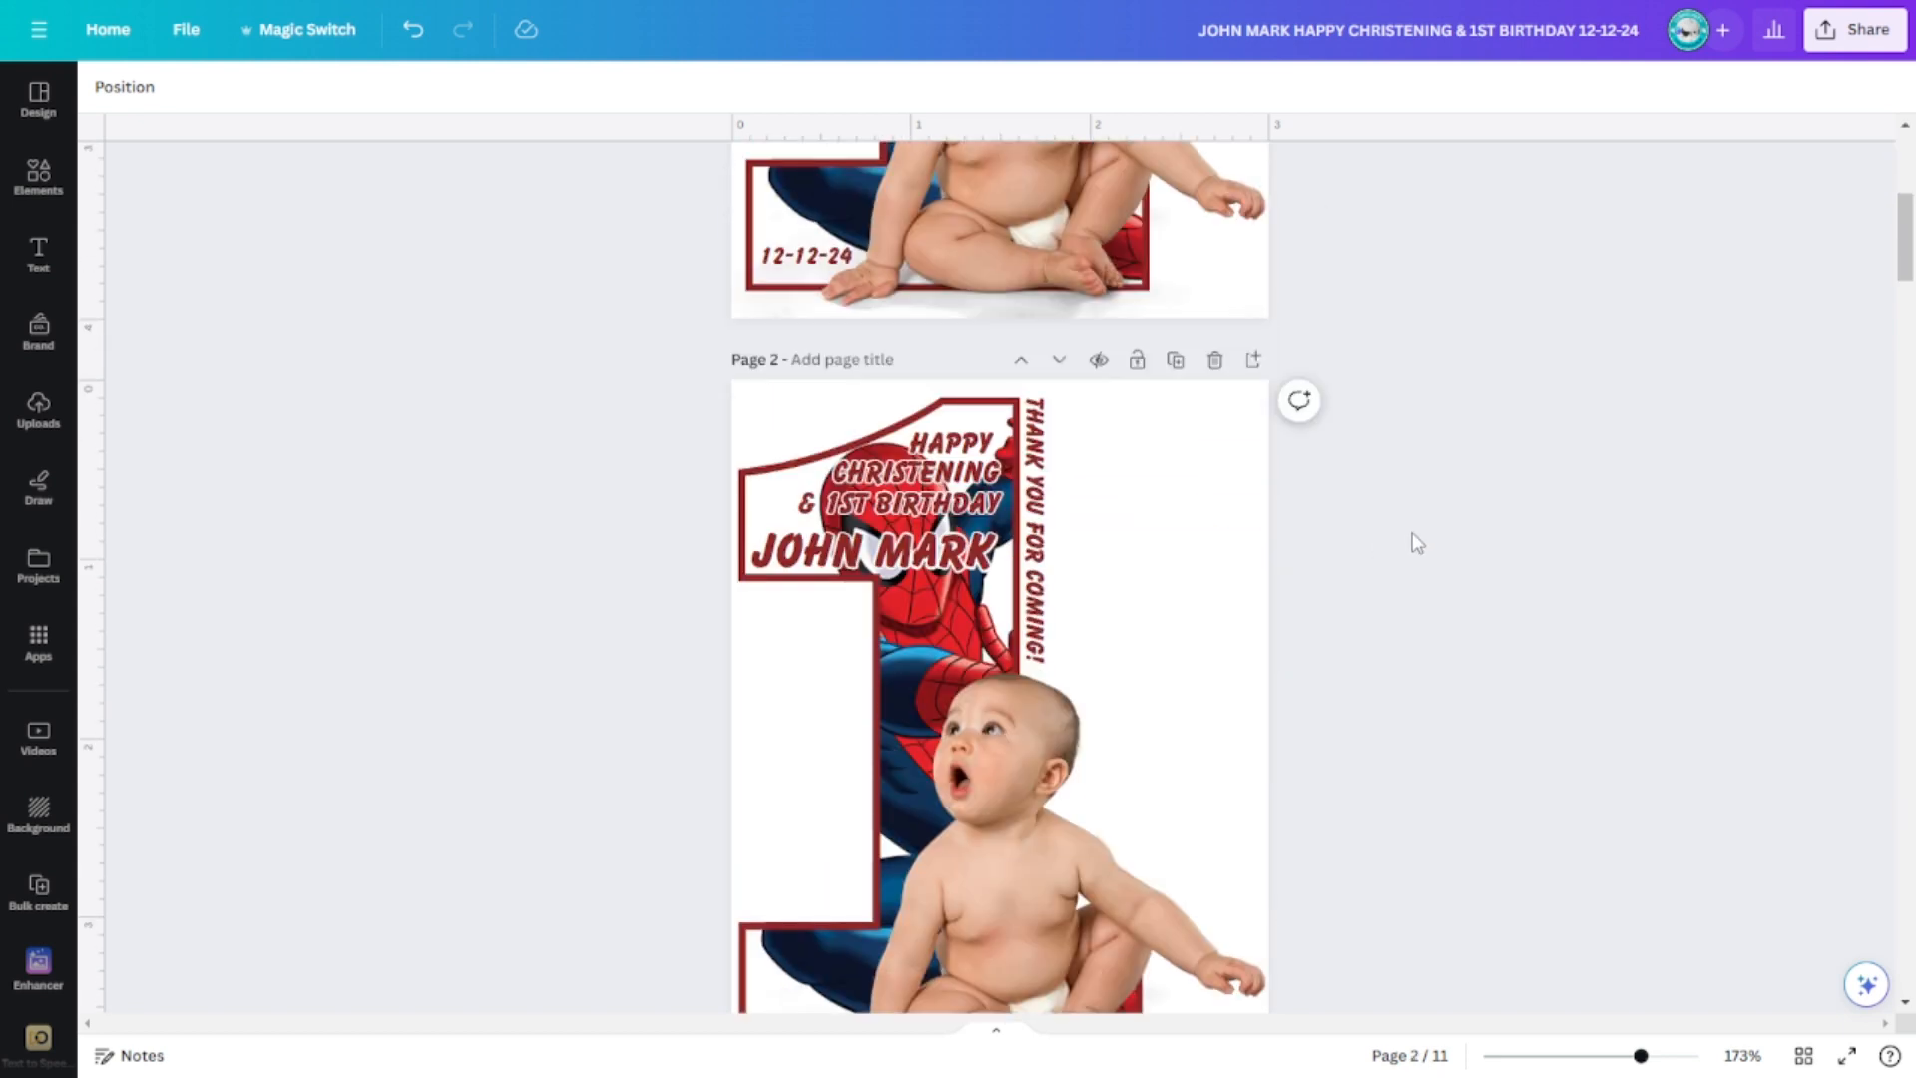
{"action": "scroll", "coordinate": [1417, 541], "scroll_direction": "up", "scroll_amount": 2}
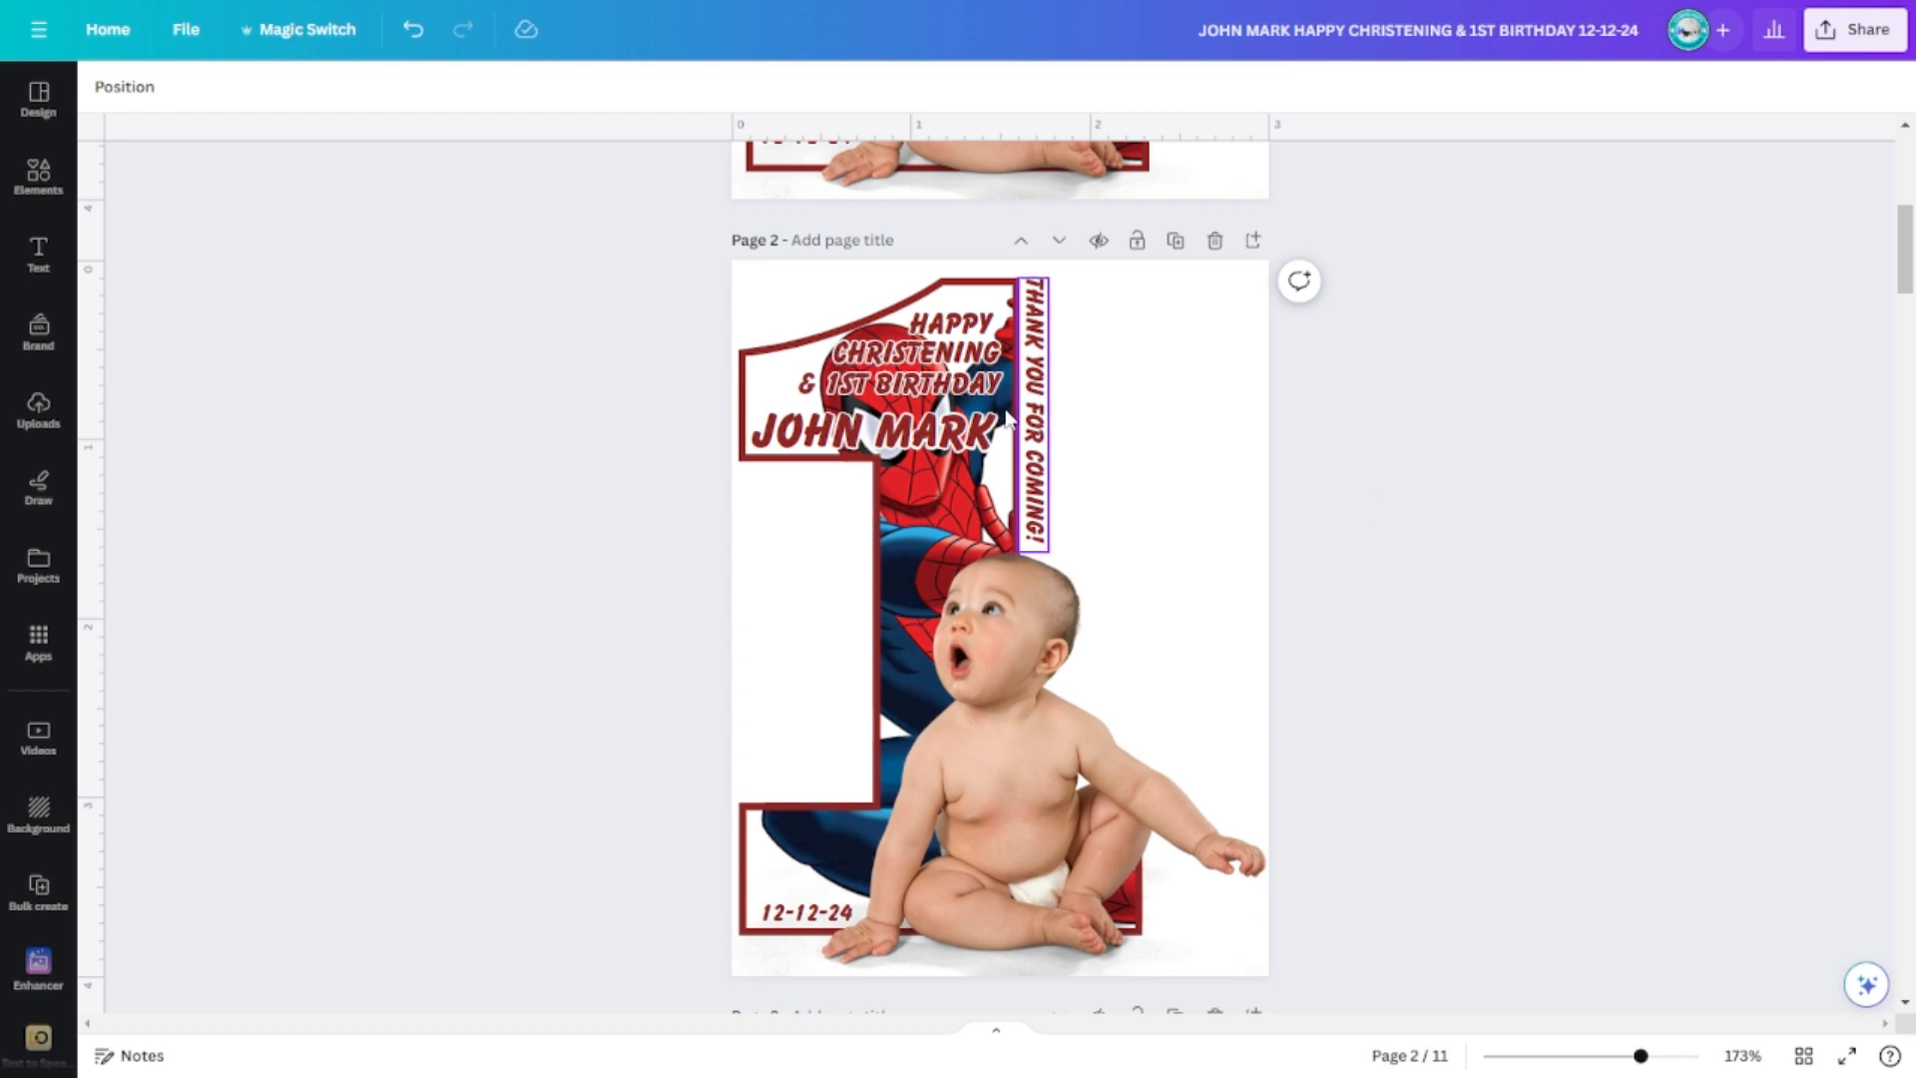
{"action": "scroll", "coordinate": [1387, 418], "scroll_direction": "down", "scroll_amount": 2}
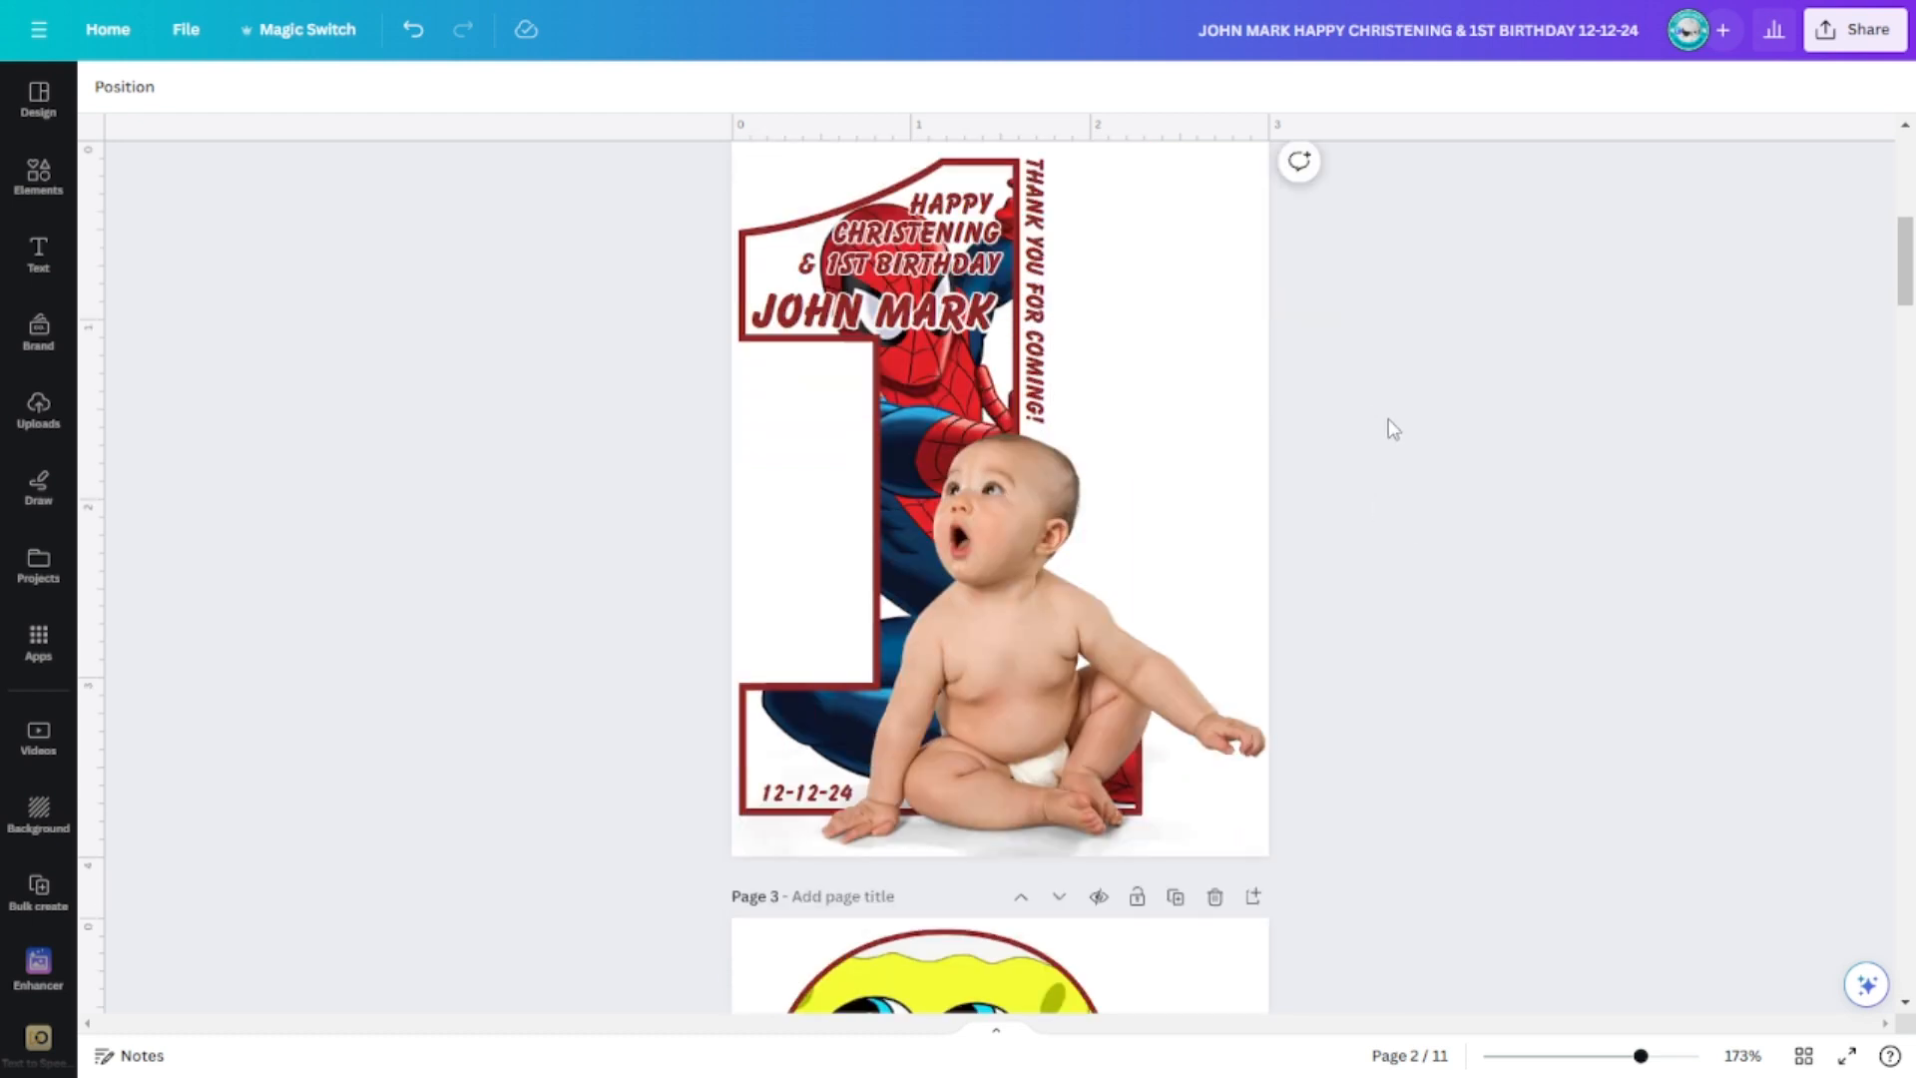
{"action": "scroll", "coordinate": [1402, 454], "scroll_direction": "up", "scroll_amount": 2}
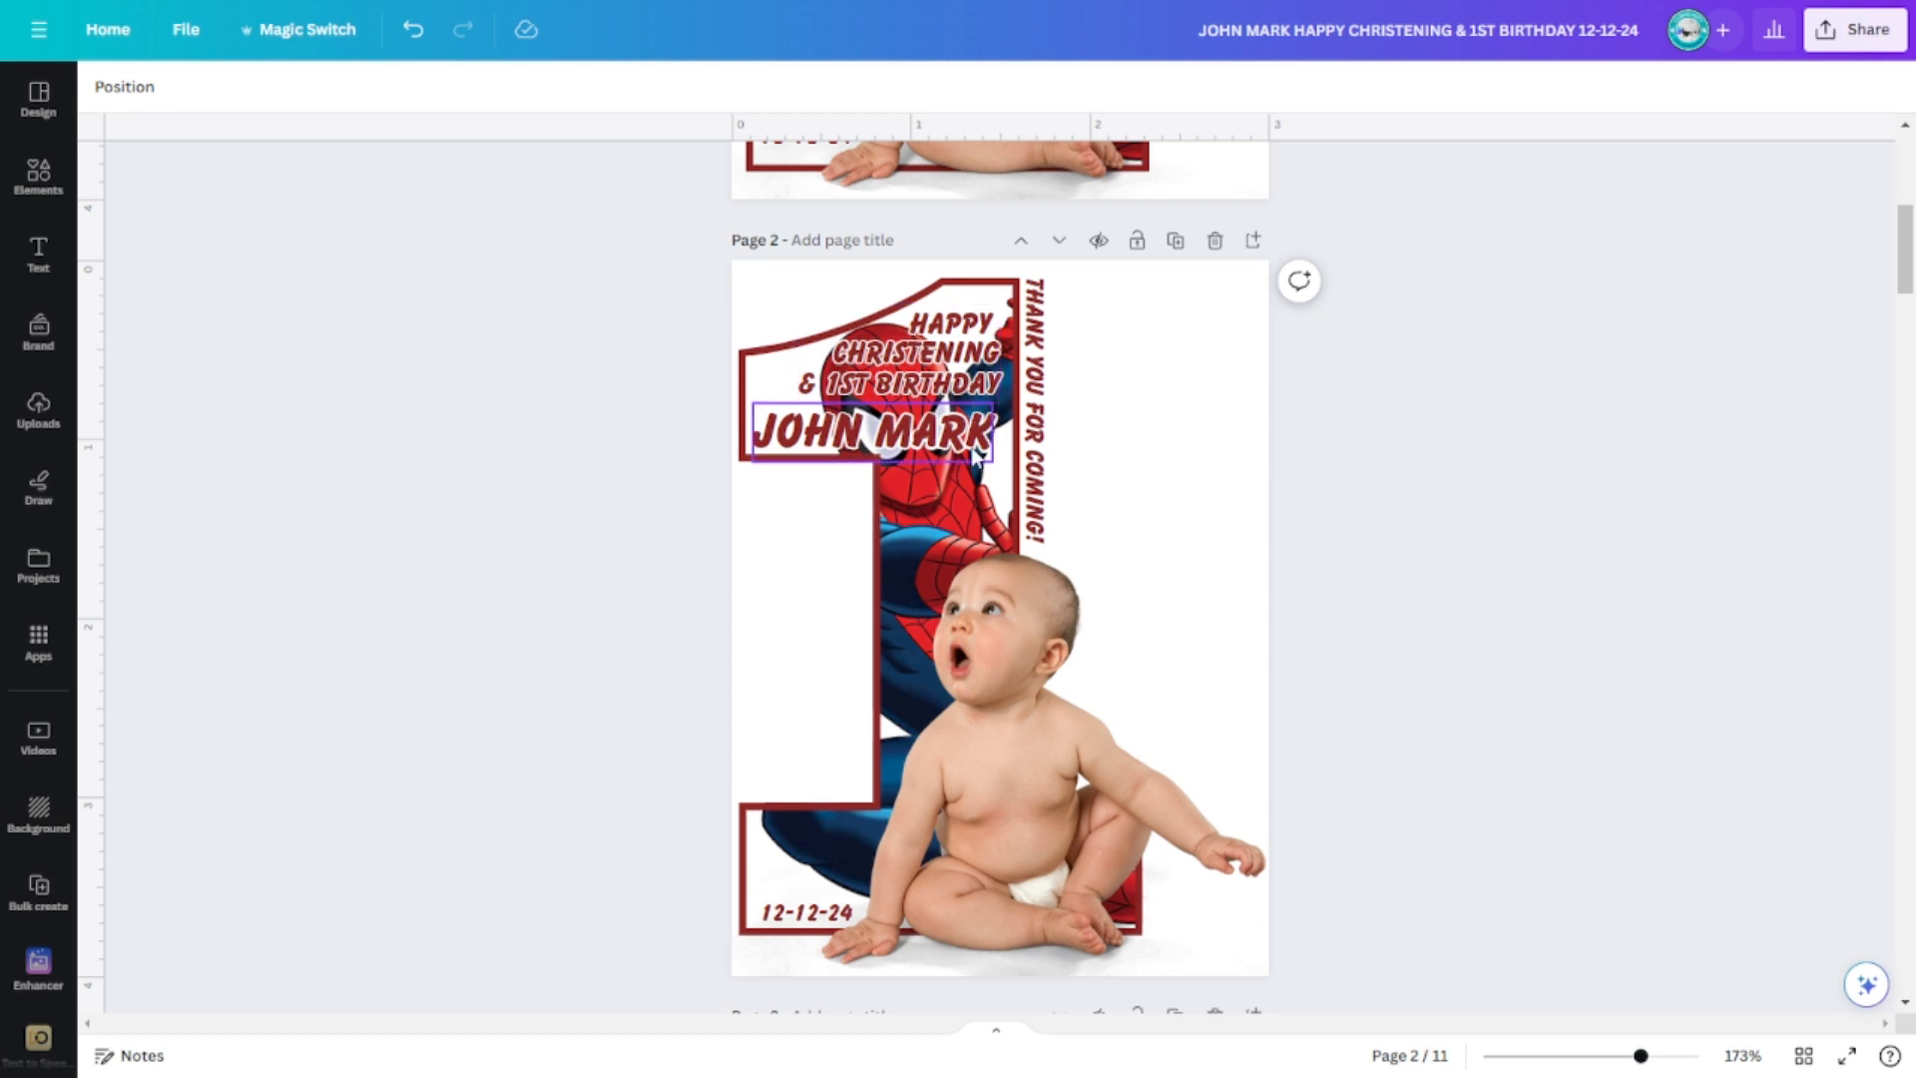
{"action": "scroll", "coordinate": [1391, 505], "scroll_direction": "up", "scroll_amount": 10}
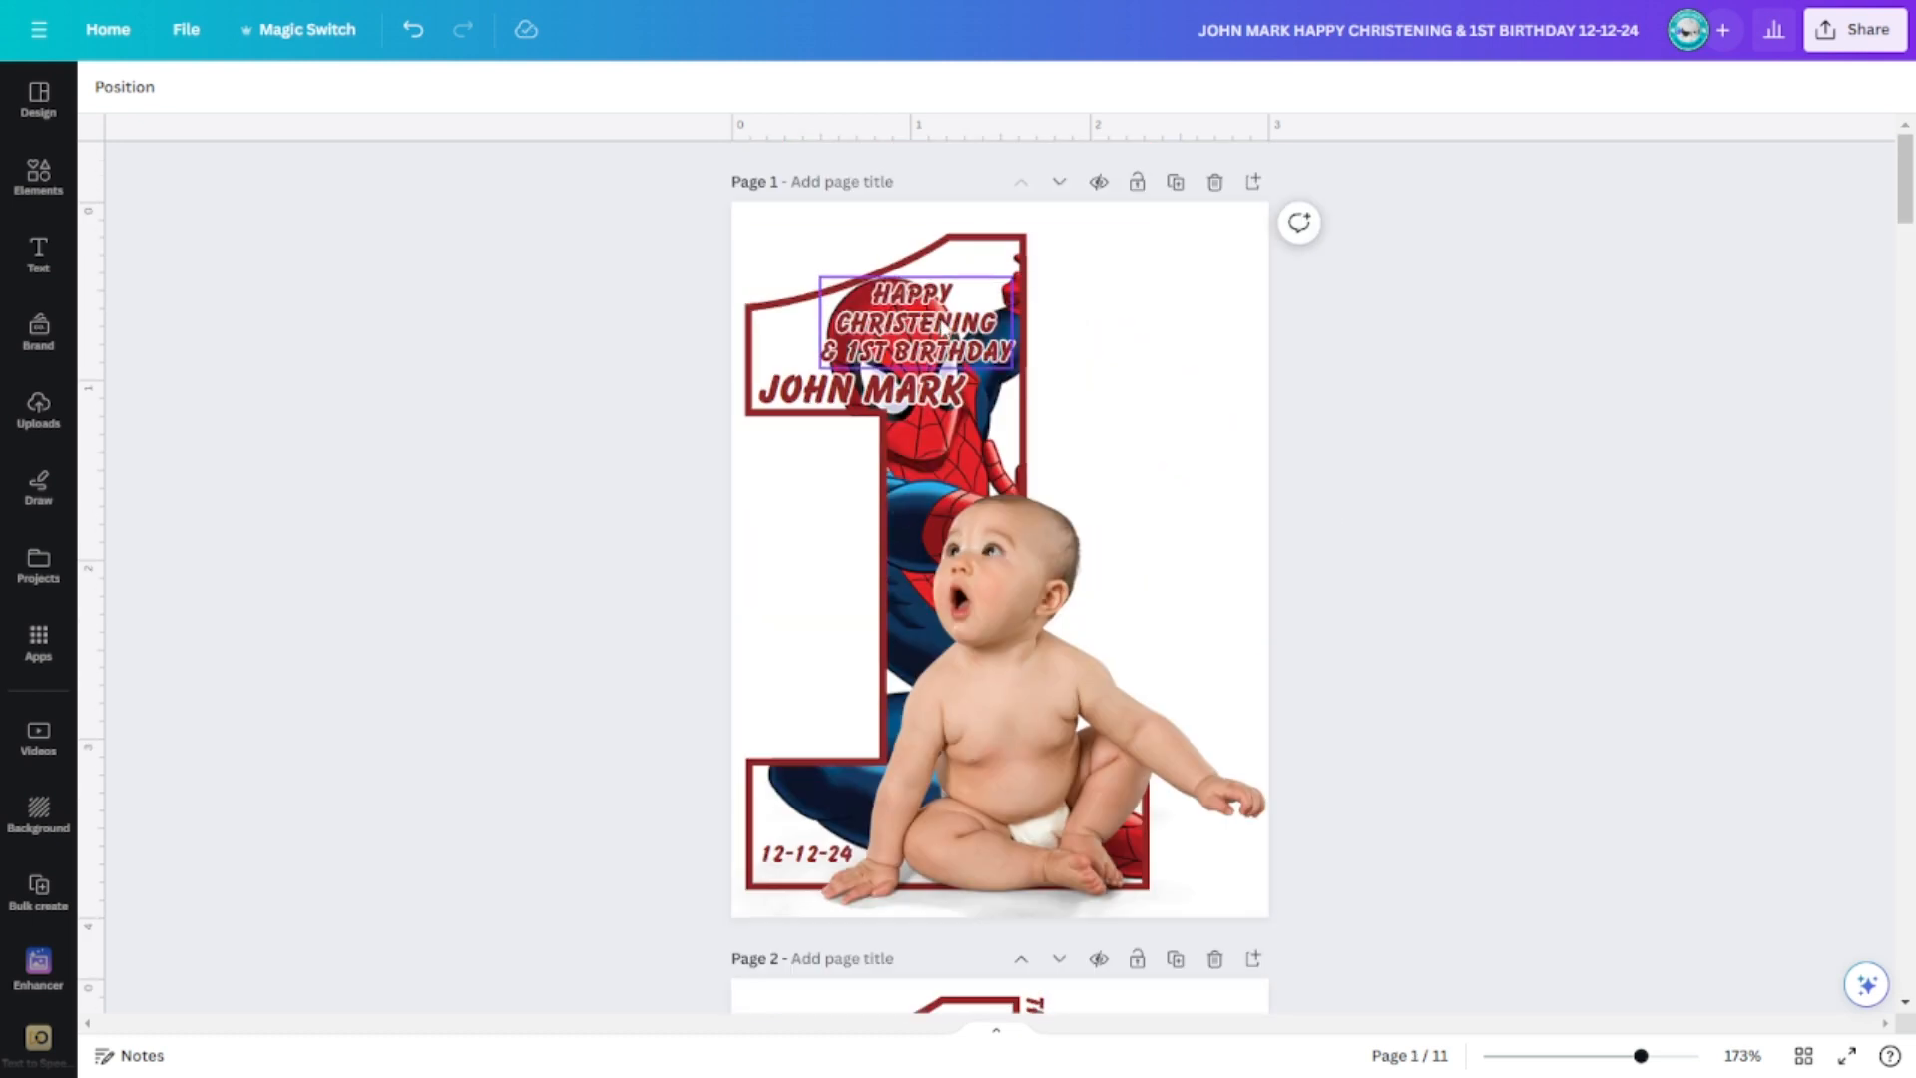
- Look through the number designs and empty number frames on pages 3 to 11
{"action": "scroll", "coordinate": [1286, 513], "scroll_direction": "down", "scroll_amount": 4}
{"action": "scroll", "coordinate": [907, 313], "scroll_direction": "down", "scroll_amount": 15}
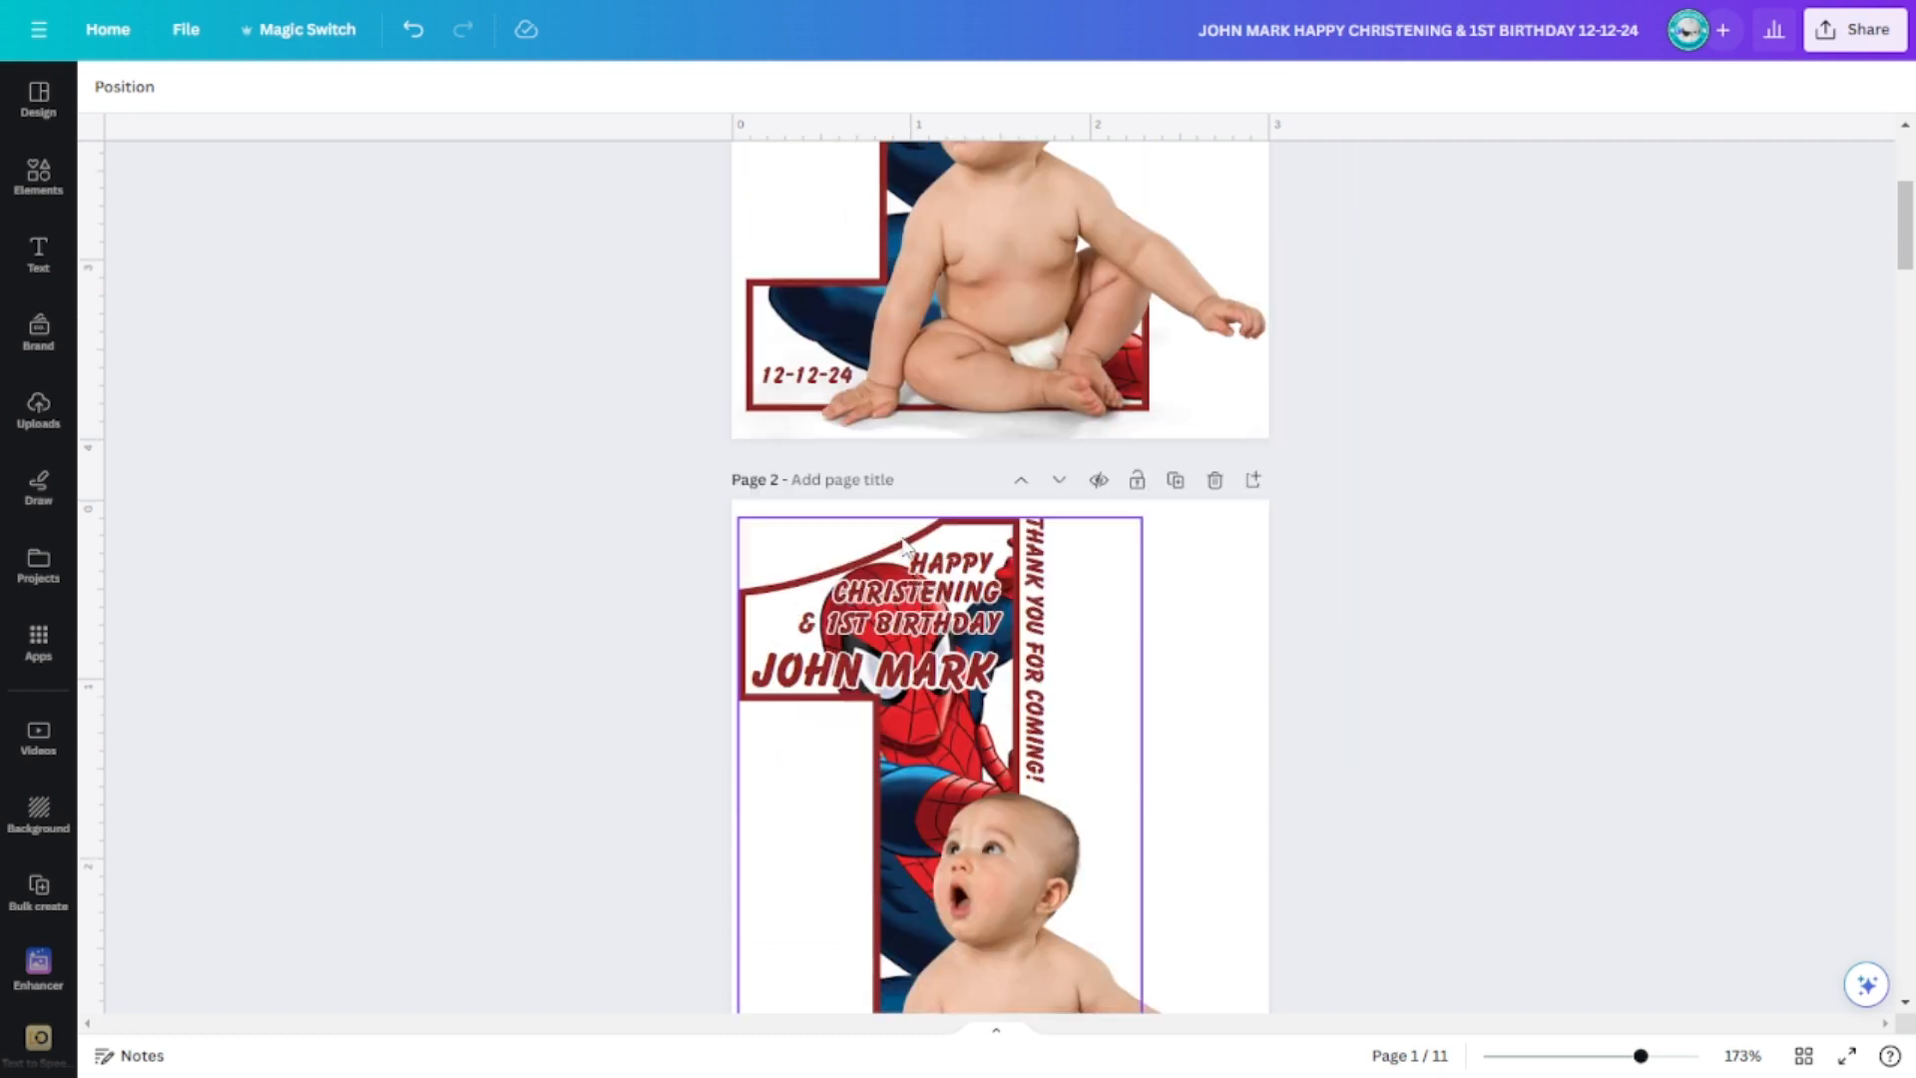
{"action": "scroll", "coordinate": [946, 697], "scroll_direction": "down", "scroll_amount": 5}
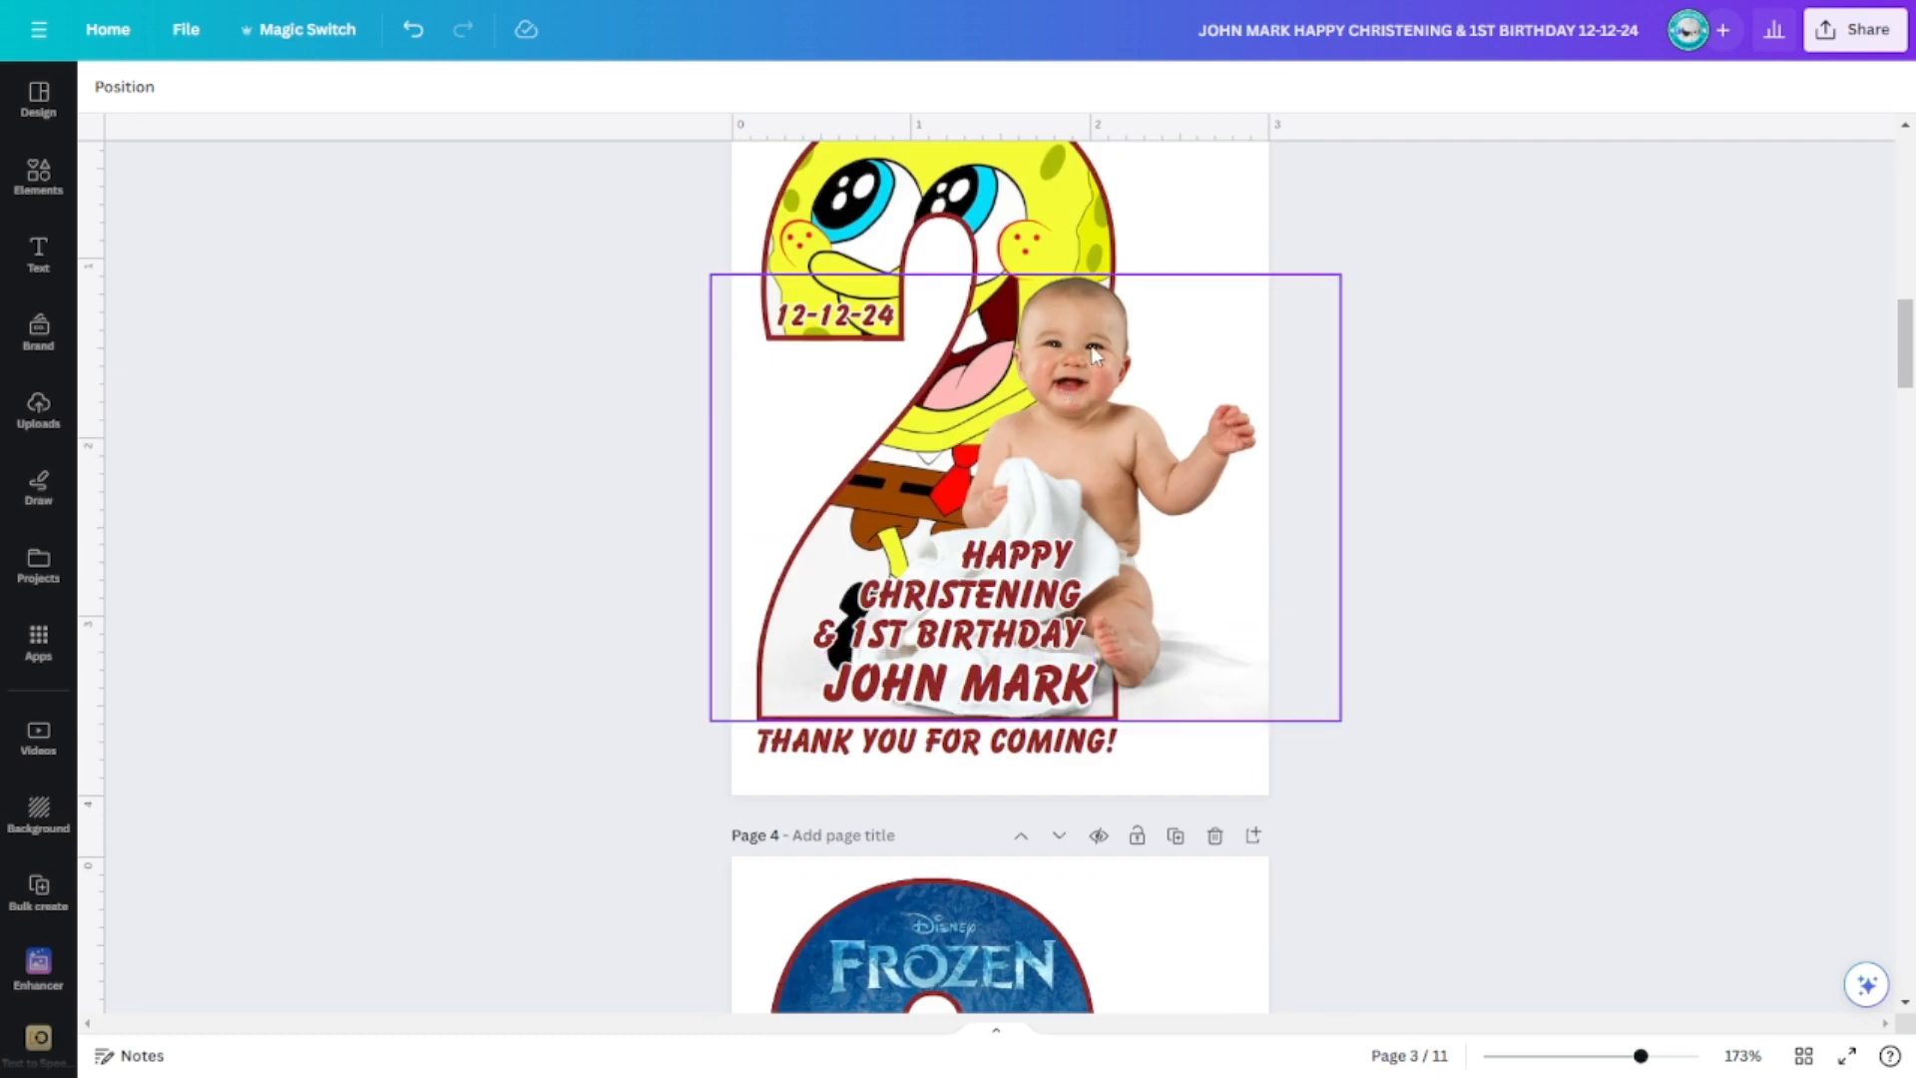
{"action": "scroll", "coordinate": [1095, 354], "scroll_direction": "up", "scroll_amount": 2}
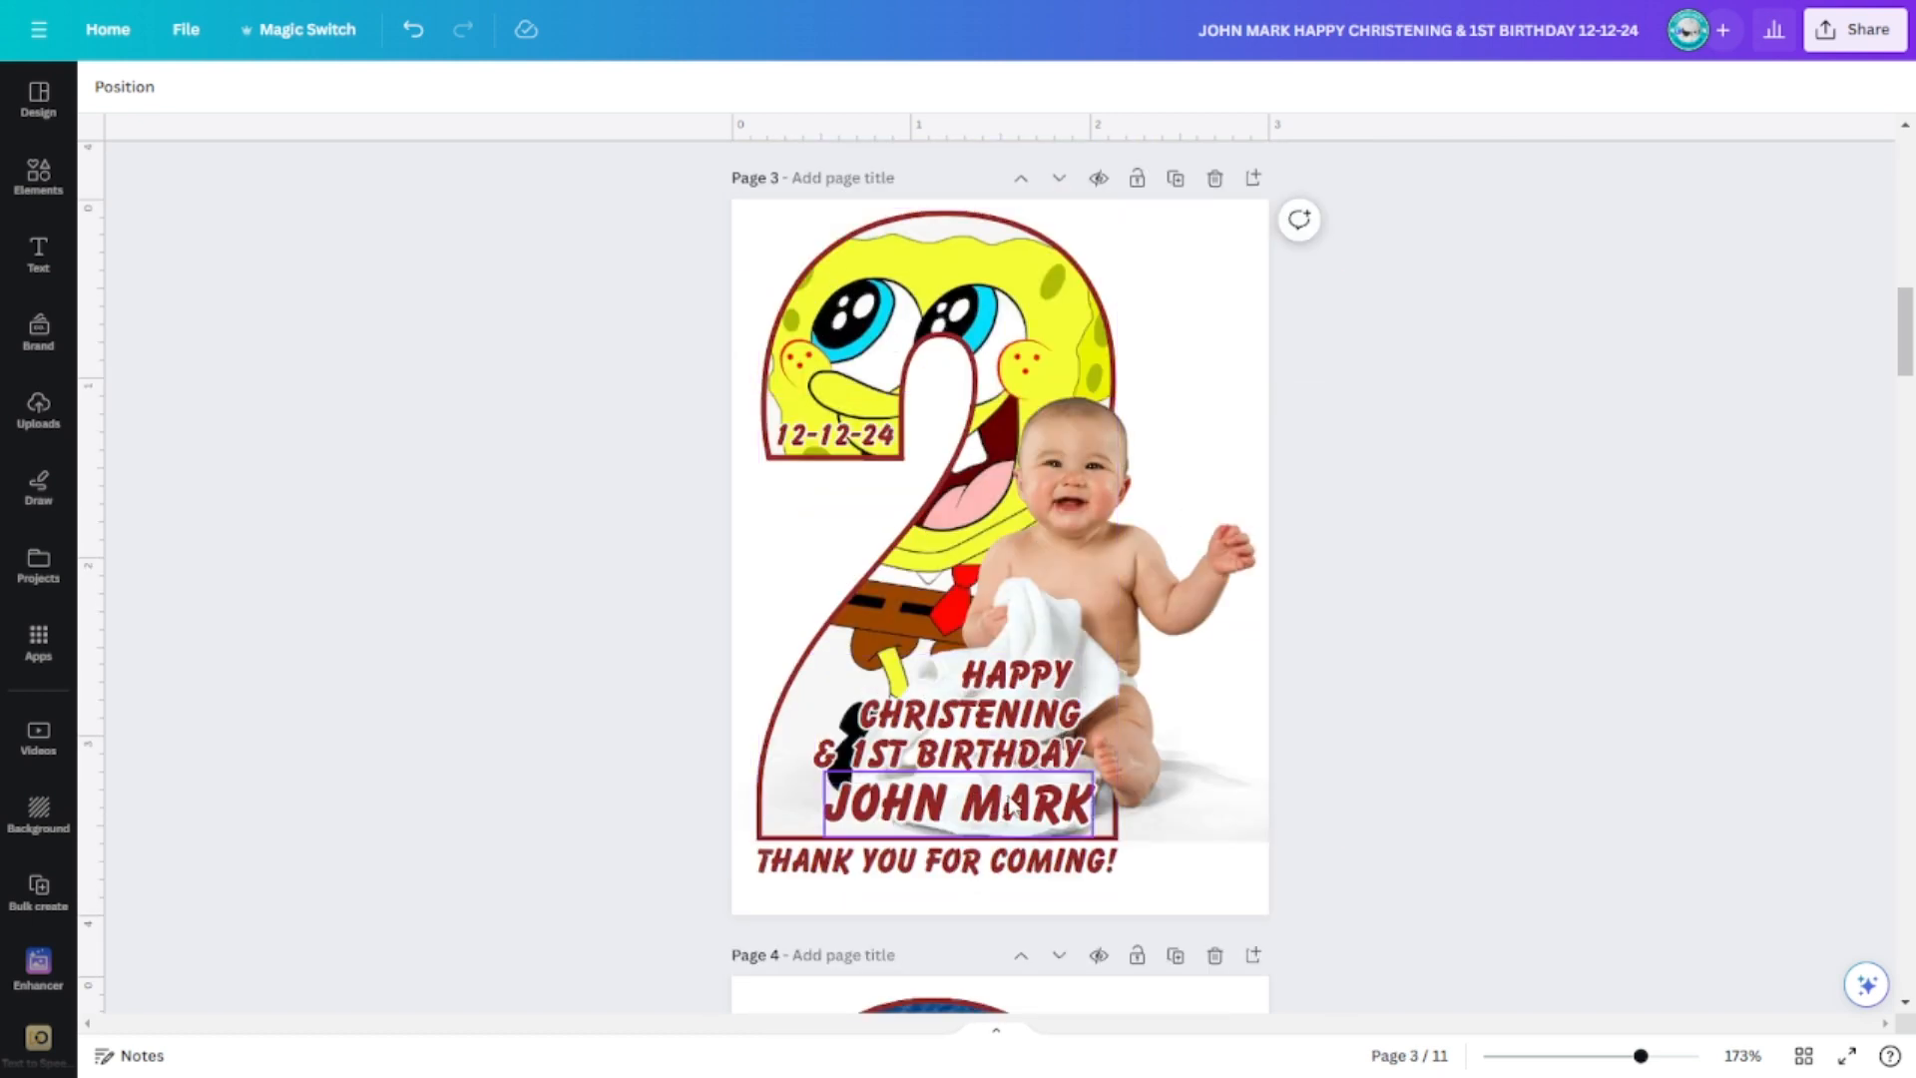
{"action": "scroll", "coordinate": [1012, 699], "scroll_direction": "down", "scroll_amount": 4}
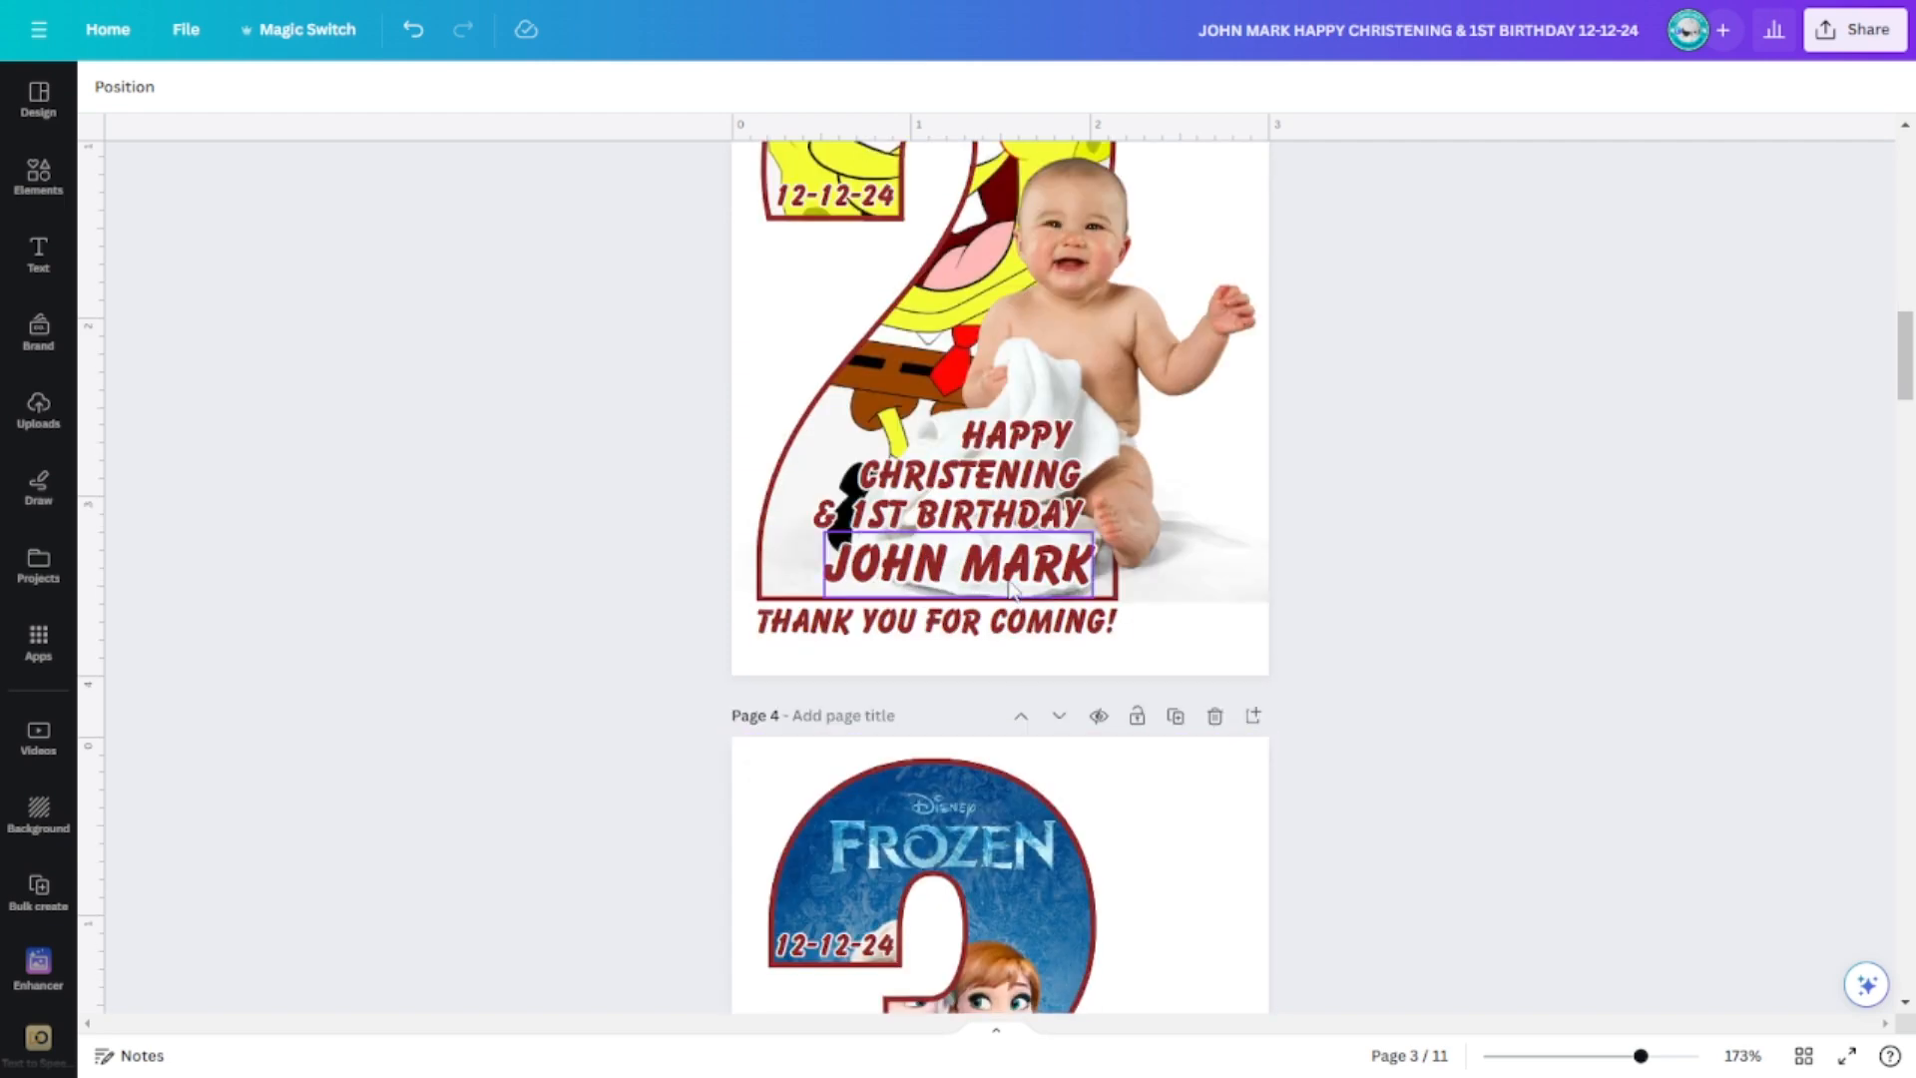
{"action": "scroll", "coordinate": [1010, 589], "scroll_direction": "down", "scroll_amount": 6}
{"action": "scroll", "coordinate": [1115, 716], "scroll_direction": "down", "scroll_amount": 1}
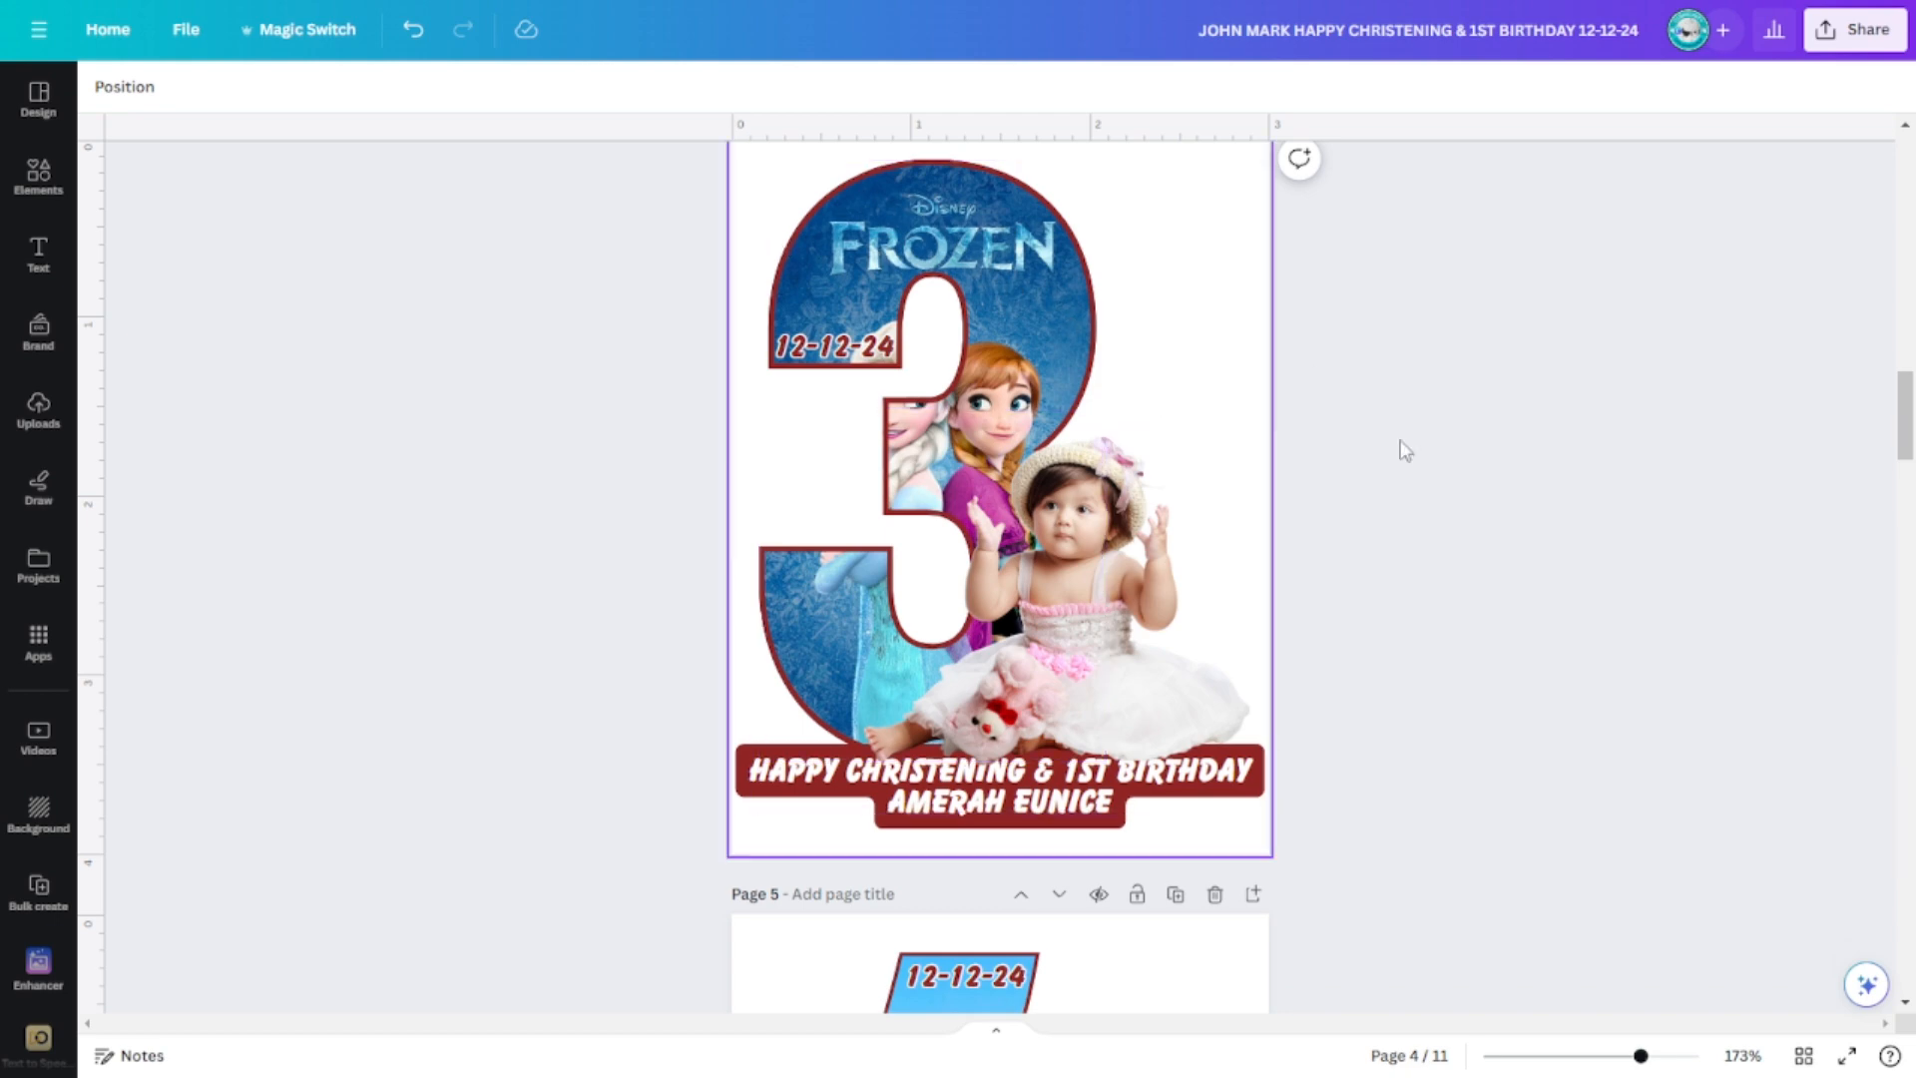
{"action": "scroll", "coordinate": [1454, 509], "scroll_direction": "down", "scroll_amount": 8}
{"action": "scroll", "coordinate": [1370, 591], "scroll_direction": "down", "scroll_amount": 9}
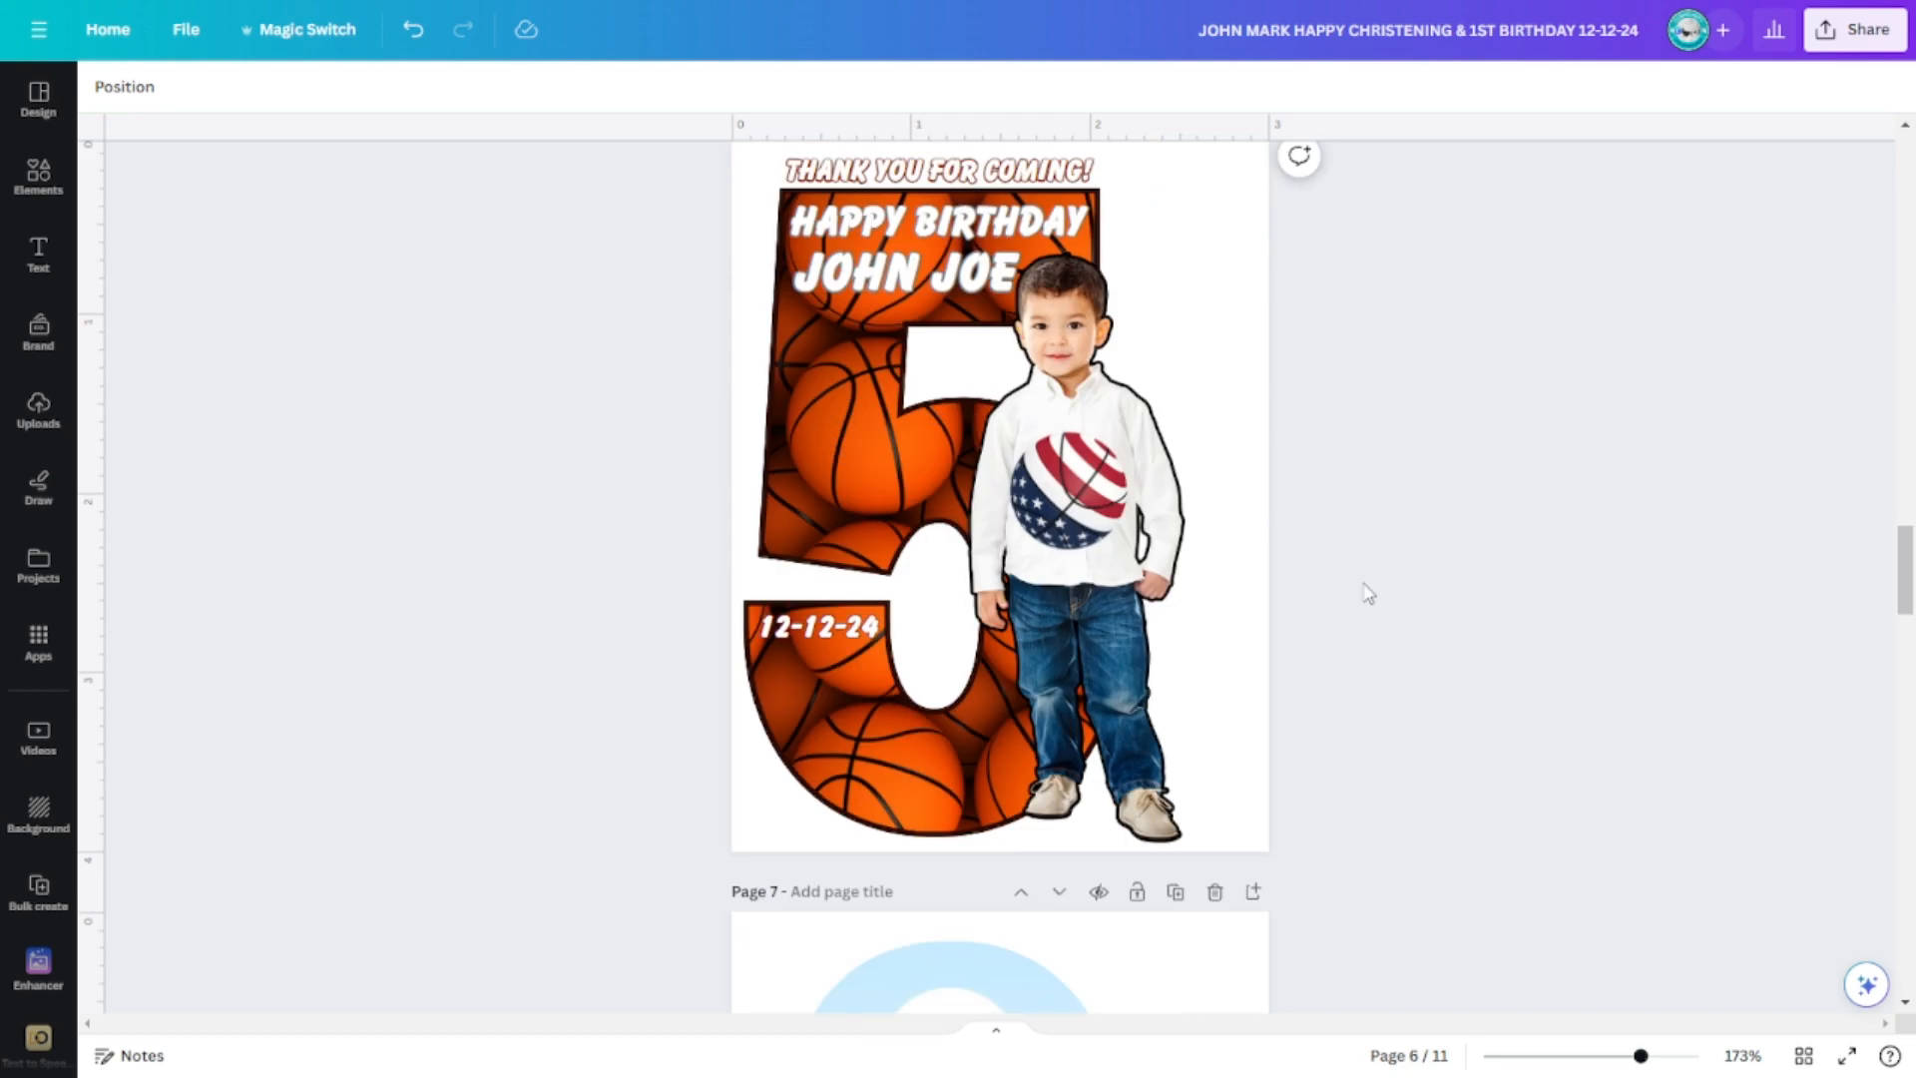
{"action": "scroll", "coordinate": [1275, 560], "scroll_direction": "up", "scroll_amount": 3}
{"action": "scroll", "coordinate": [1368, 603], "scroll_direction": "down", "scroll_amount": 18}
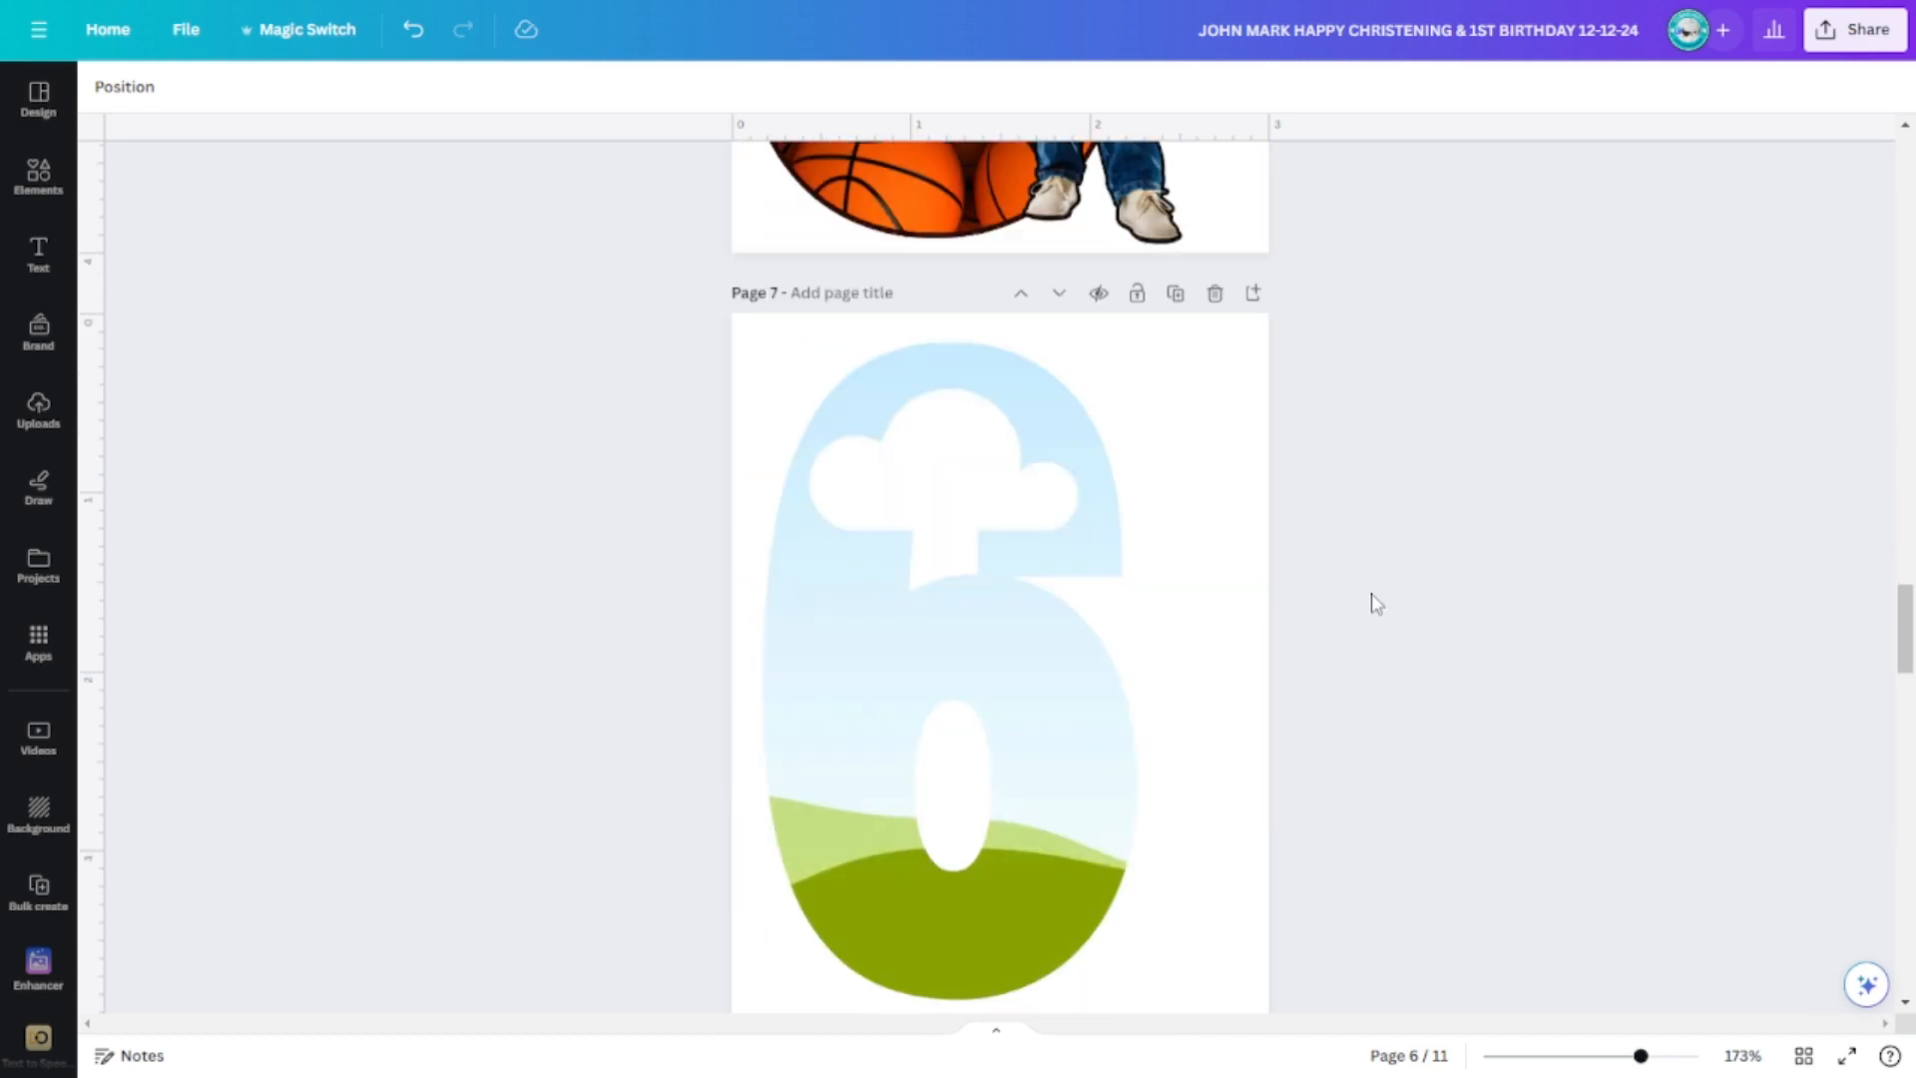
{"action": "scroll", "coordinate": [1164, 653], "scroll_direction": "down", "scroll_amount": 16}
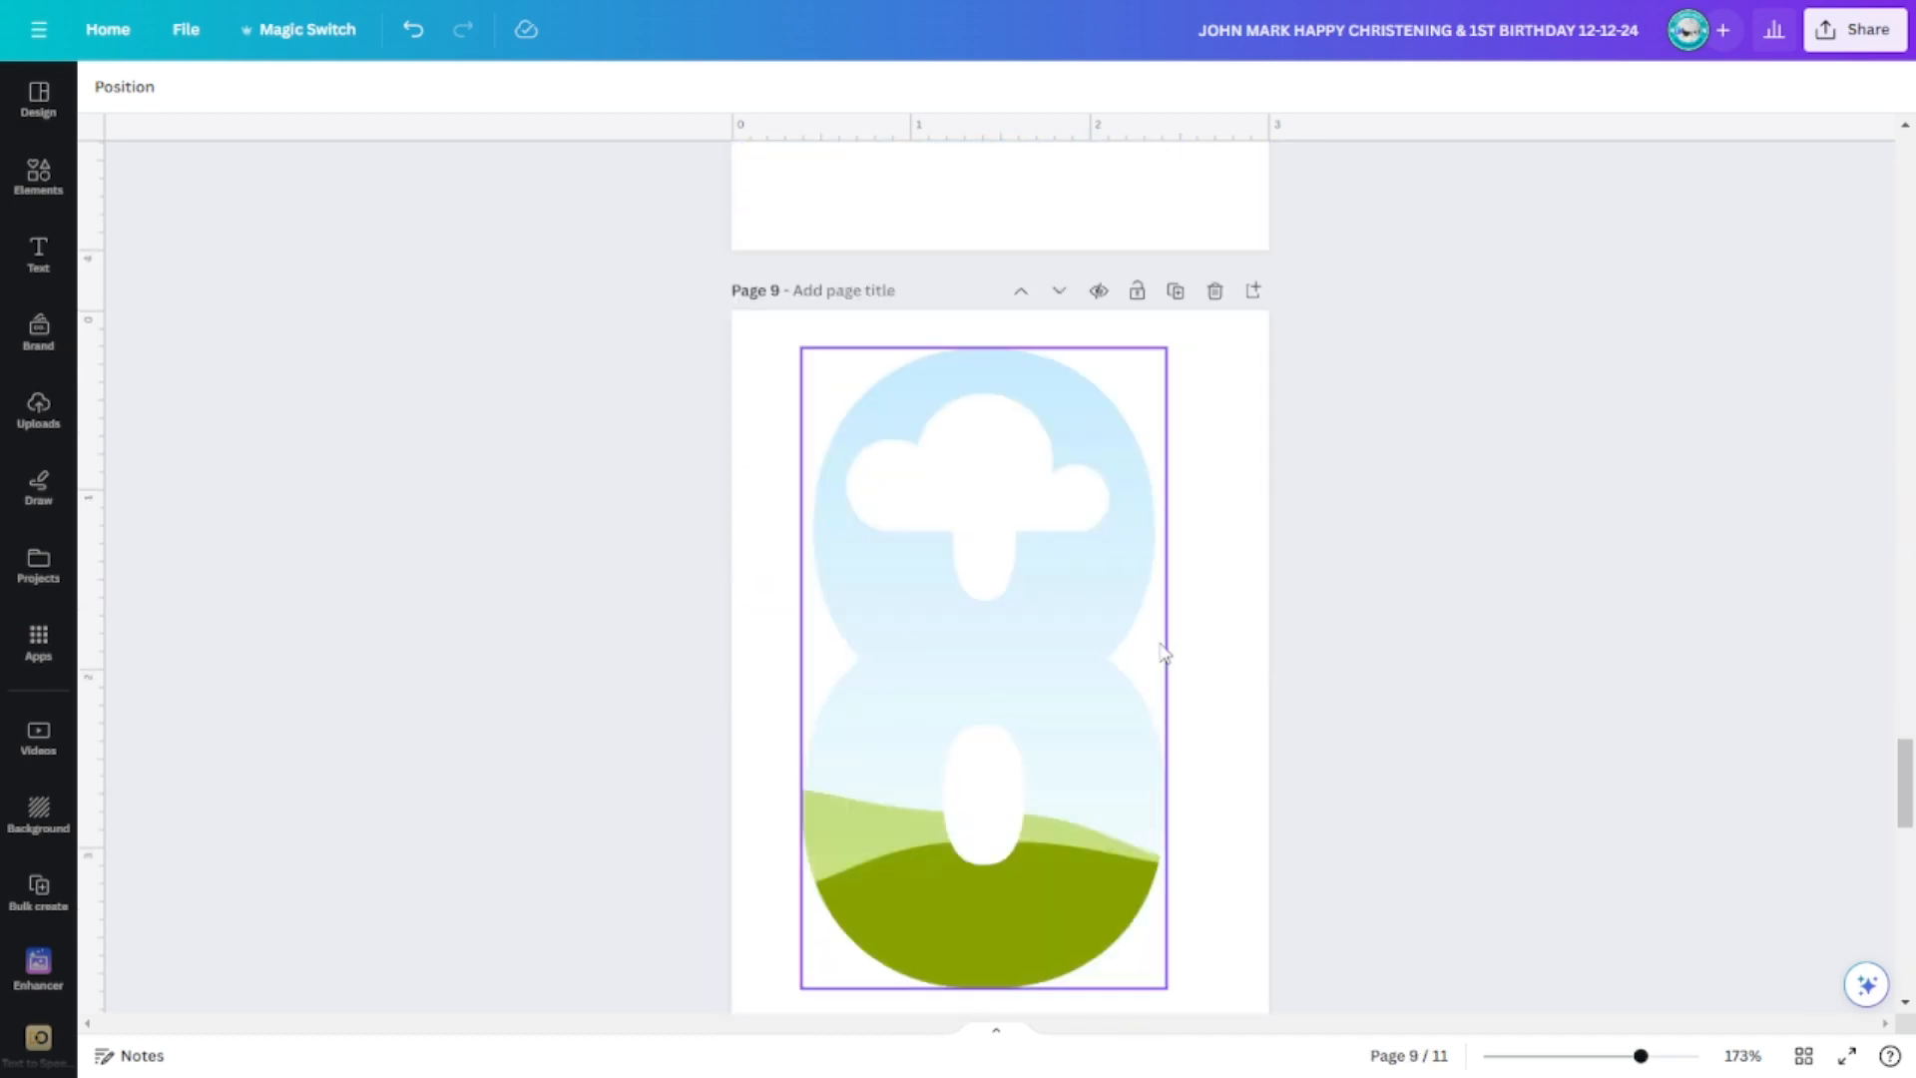
{"action": "scroll", "coordinate": [1164, 654], "scroll_direction": "down", "scroll_amount": 9}
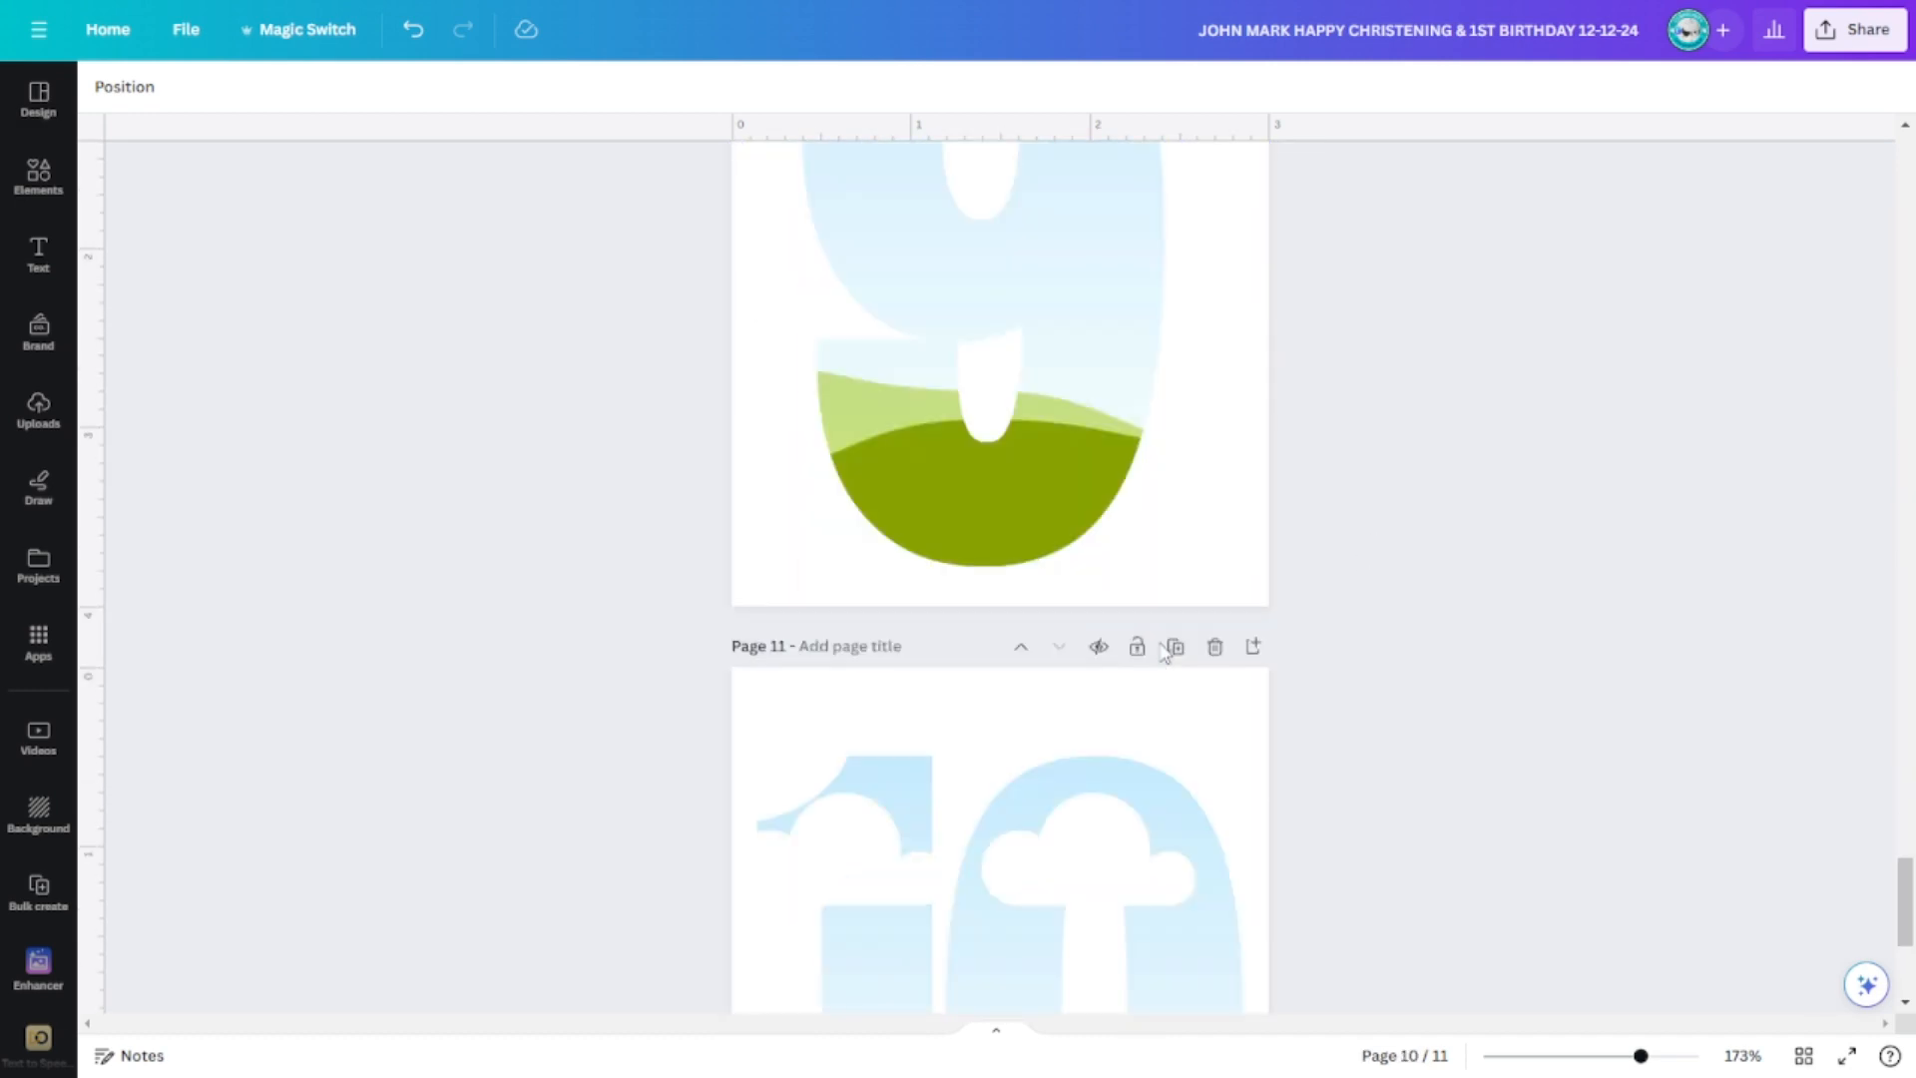
{"action": "scroll", "coordinate": [1164, 653], "scroll_direction": "up", "scroll_amount": 1}
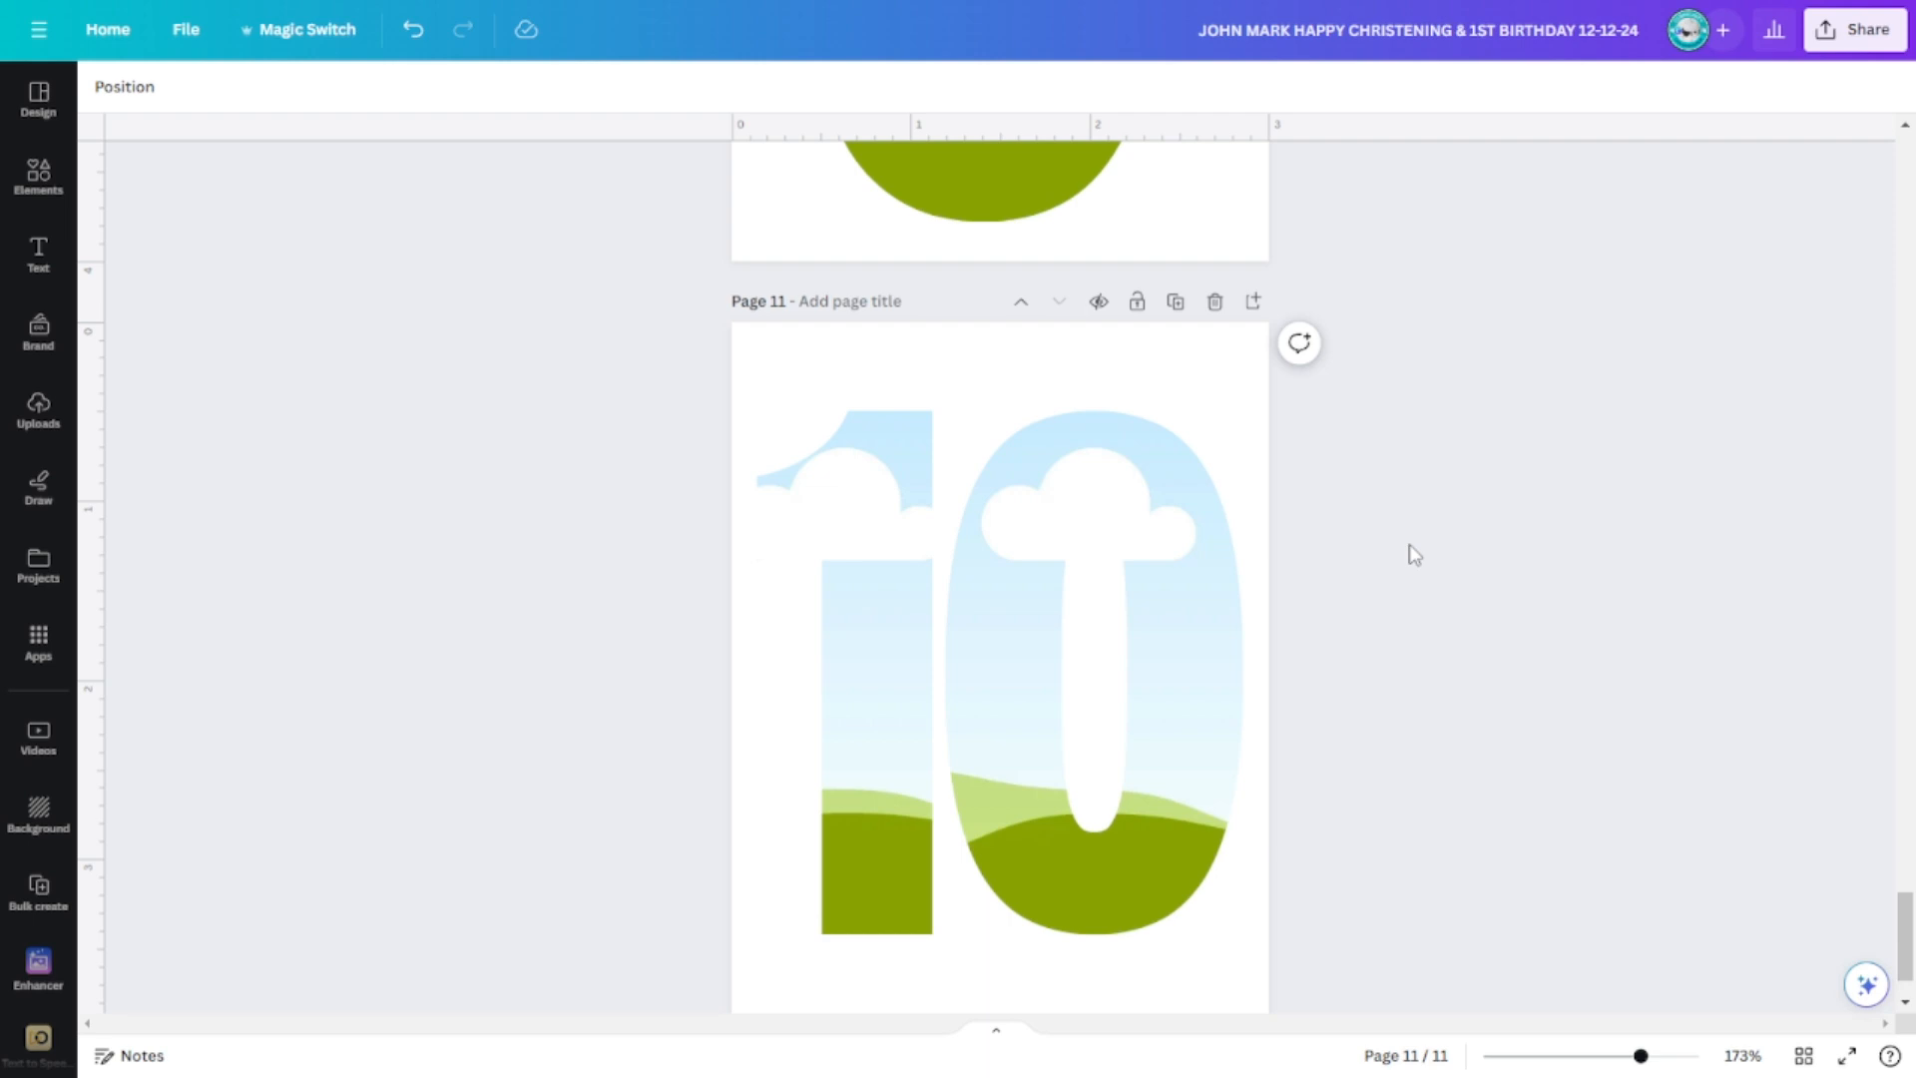
- Add the uploaded cartoon family birthday invitation image with the "Is Turning 3" text to page 7
{"action": "scroll", "coordinate": [1414, 555], "scroll_direction": "up", "scroll_amount": 12}
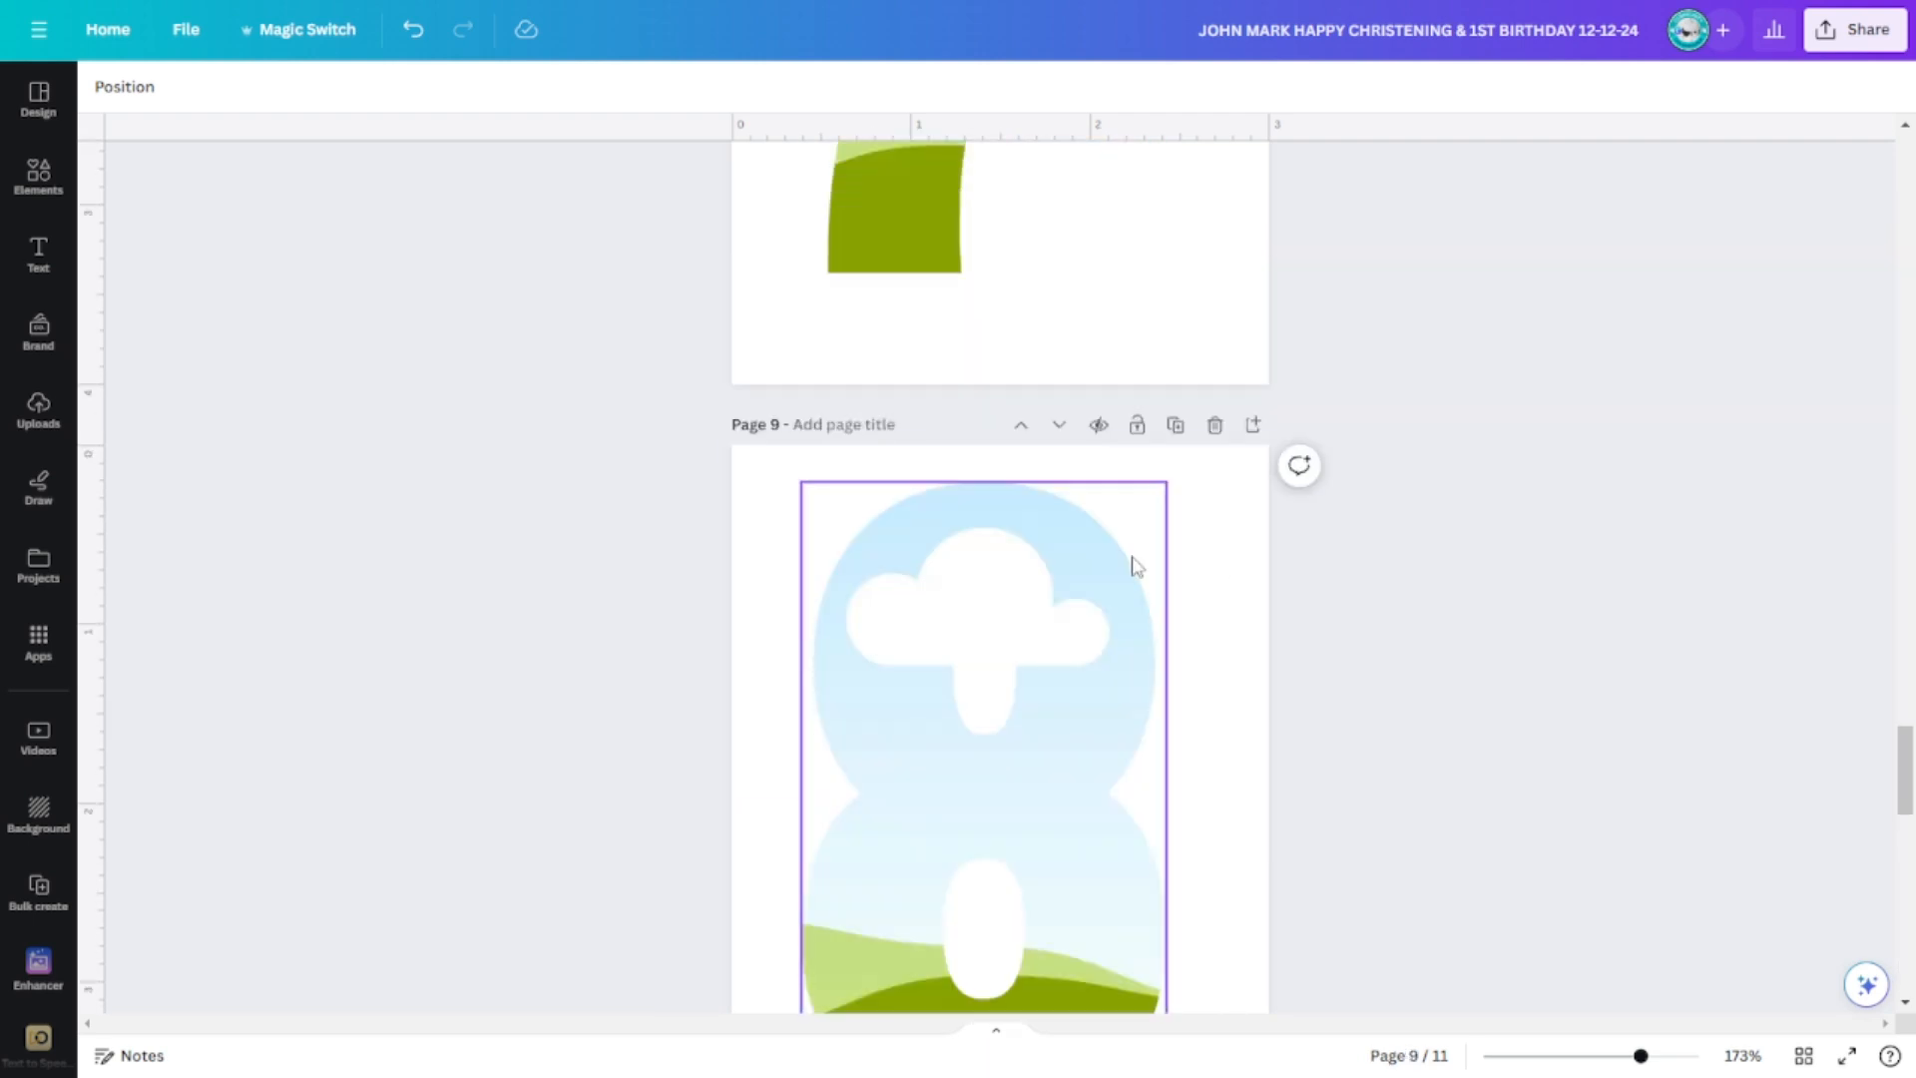
{"action": "scroll", "coordinate": [1135, 566], "scroll_direction": "up", "scroll_amount": 15}
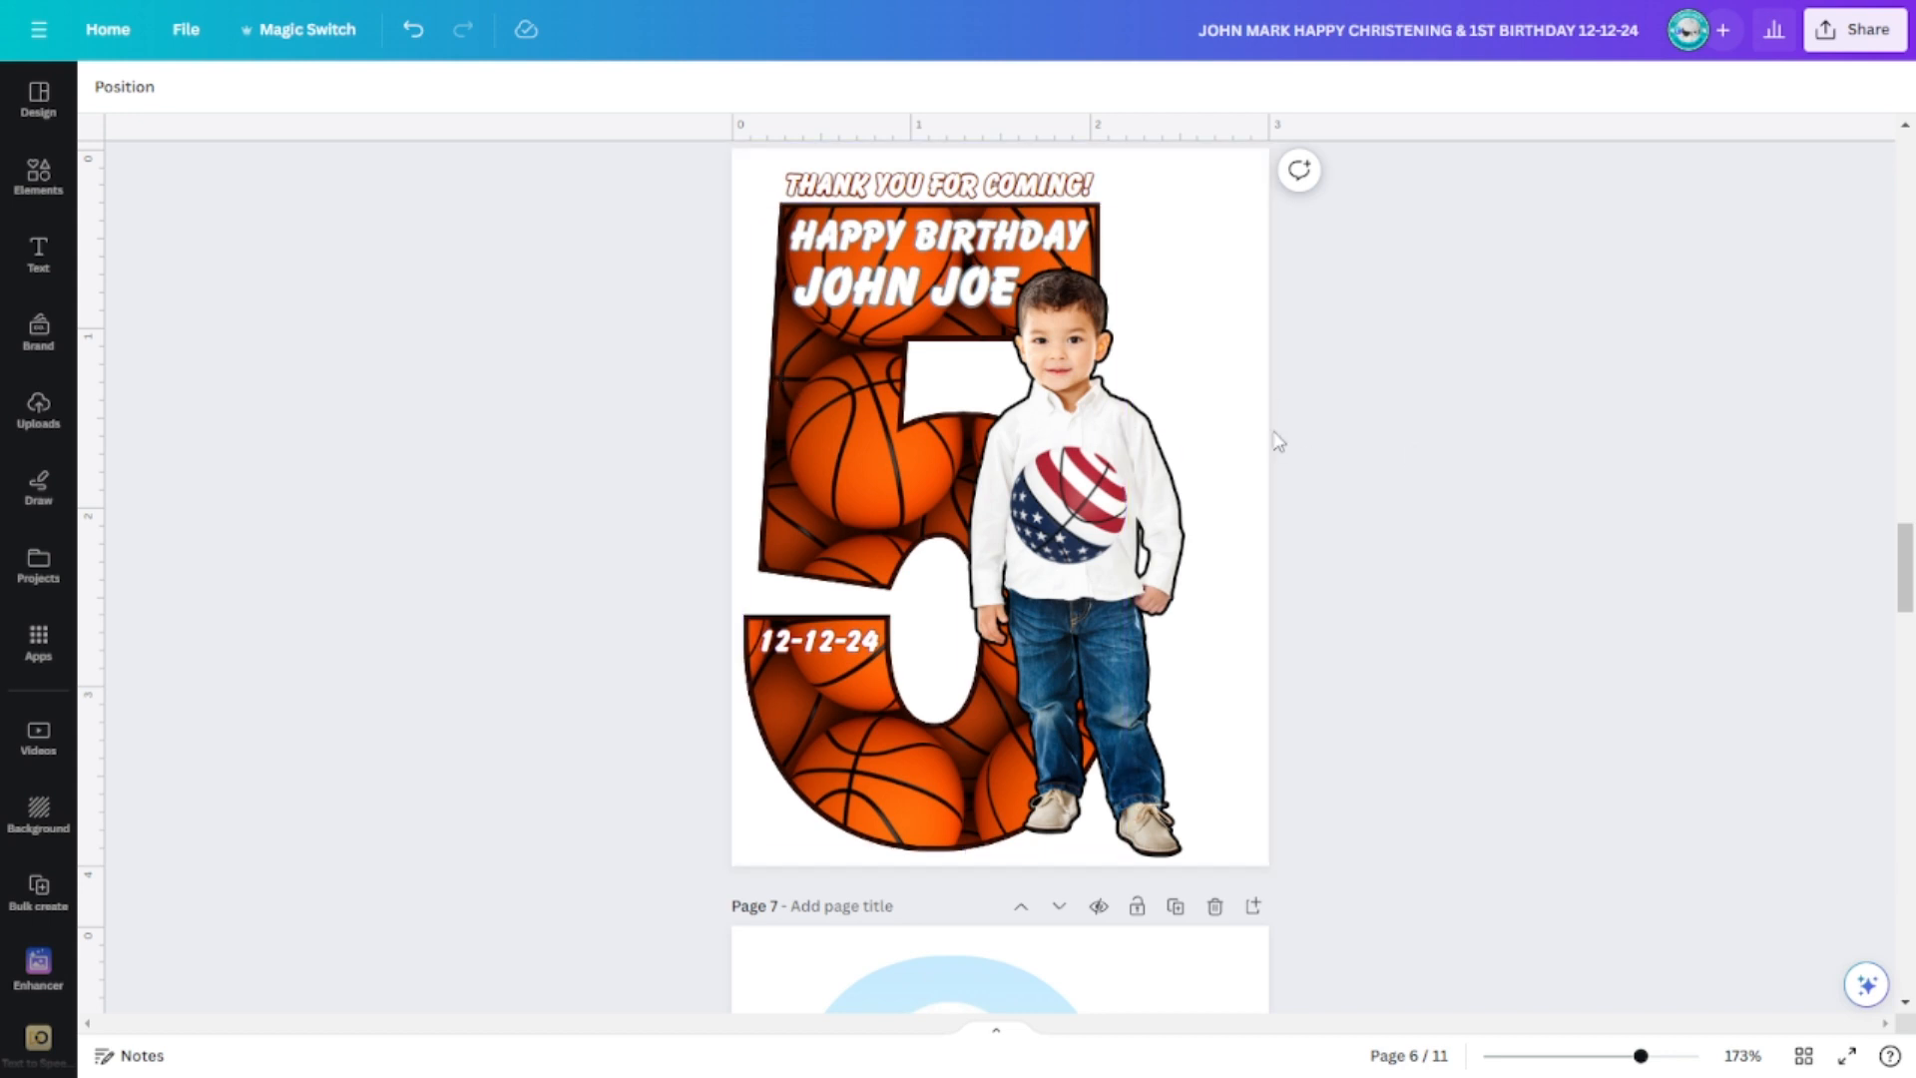
{"action": "scroll", "coordinate": [1277, 441], "scroll_direction": "down", "scroll_amount": 4}
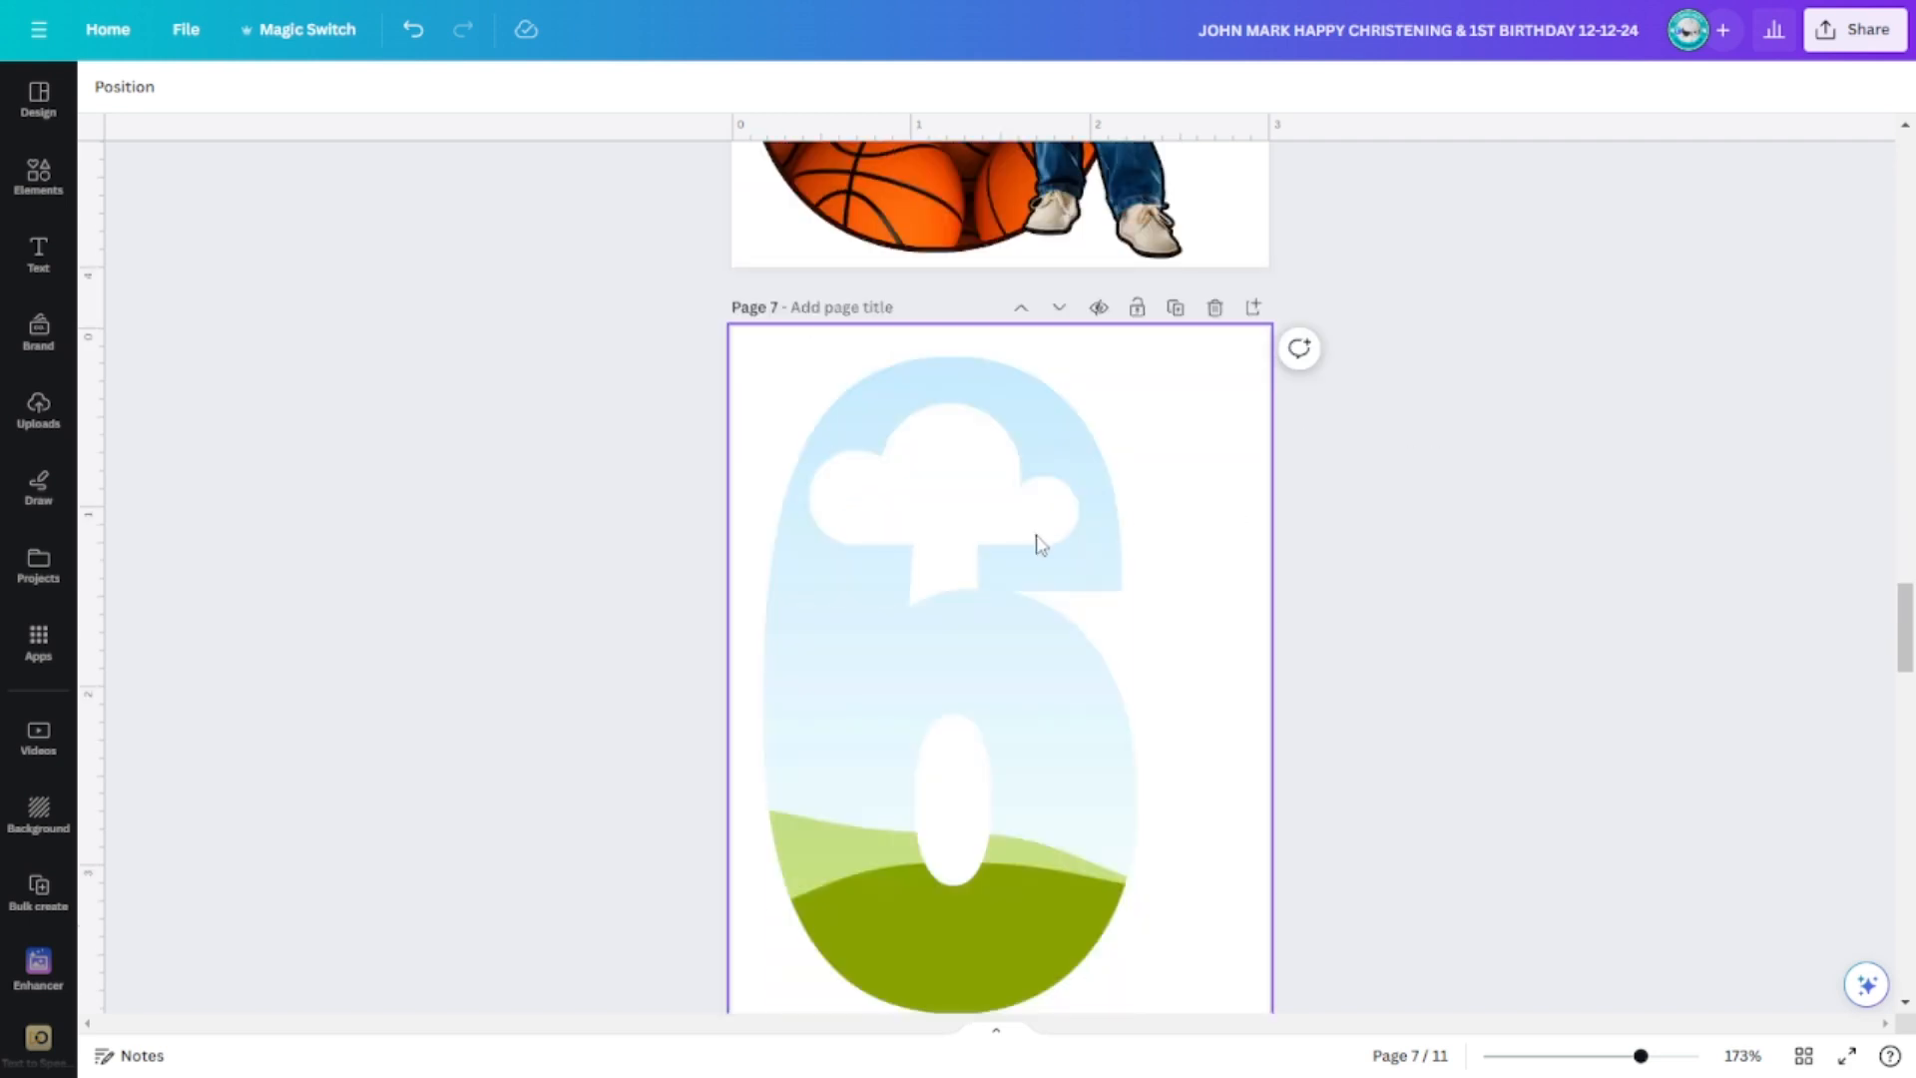
{"action": "scroll", "coordinate": [1044, 559], "scroll_direction": "down", "scroll_amount": 2}
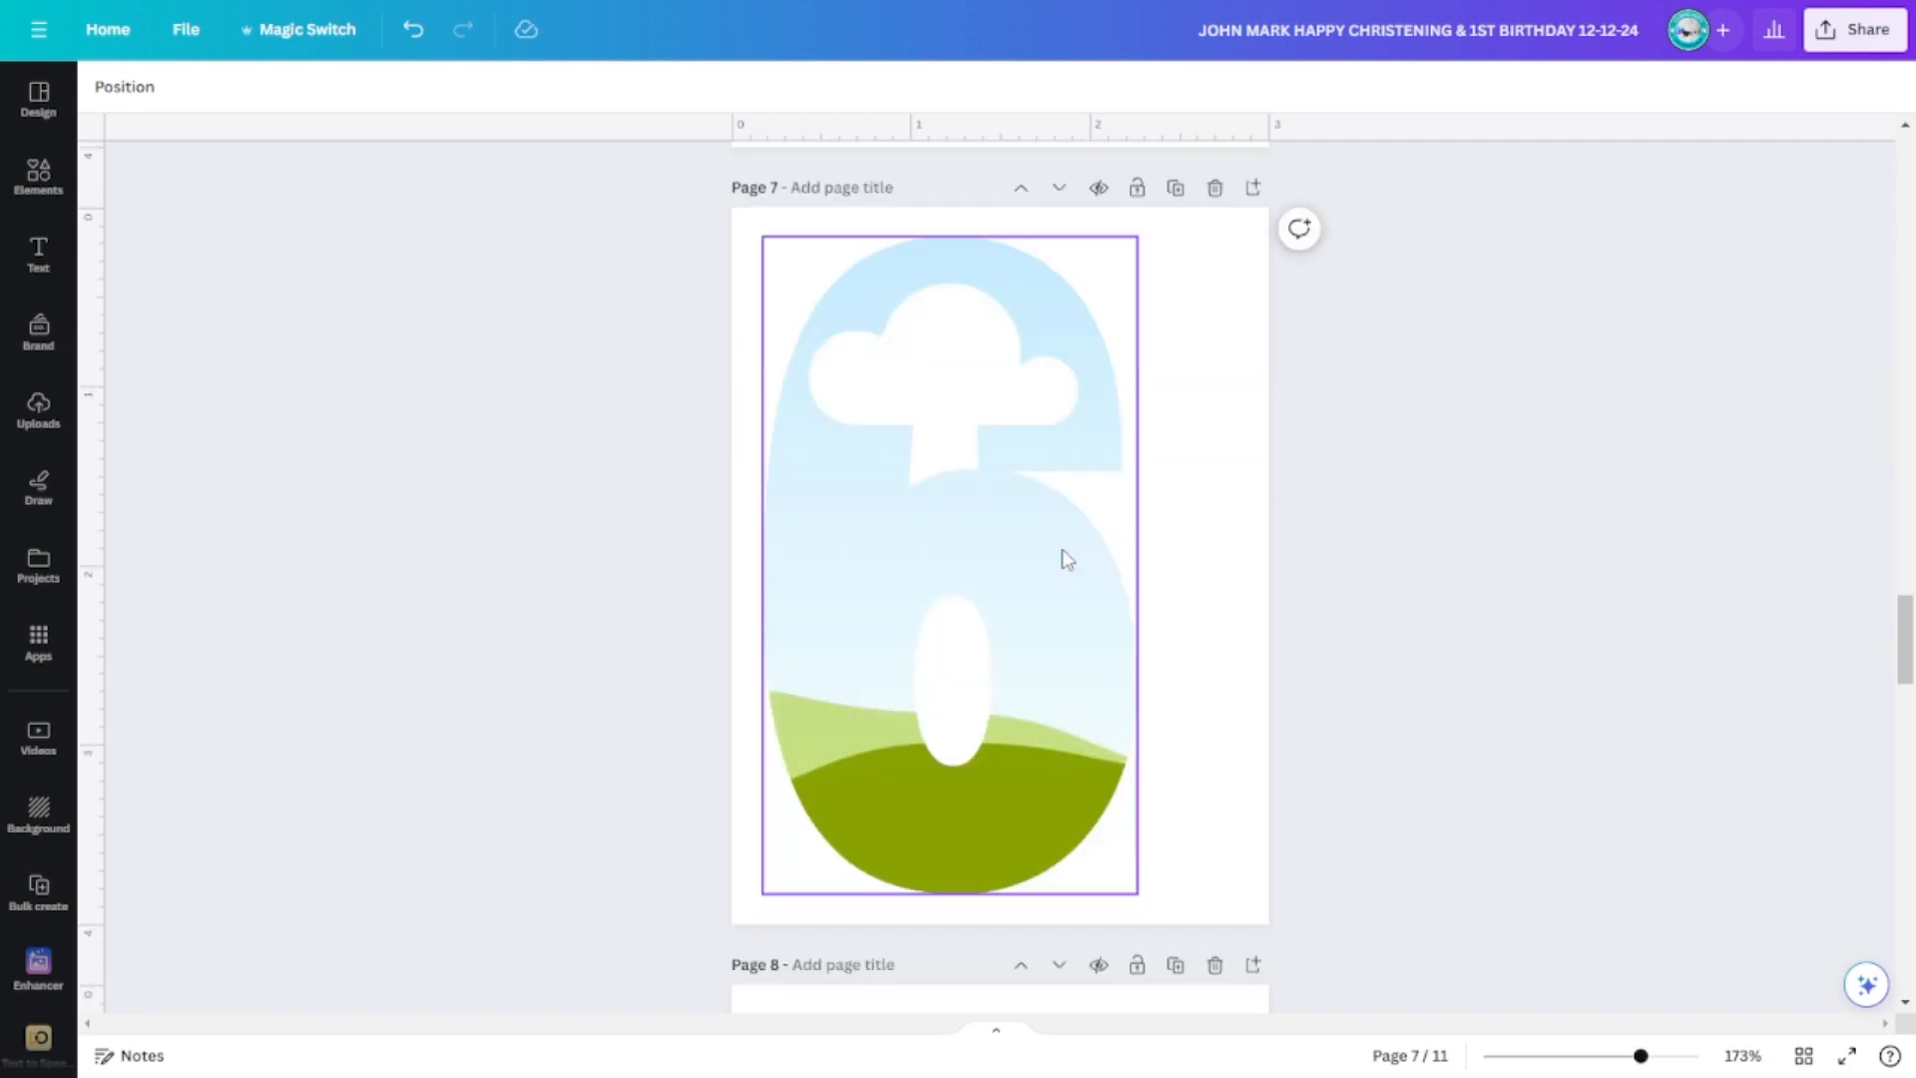
{"action": "scroll", "coordinate": [809, 462], "scroll_direction": "up", "scroll_amount": 1}
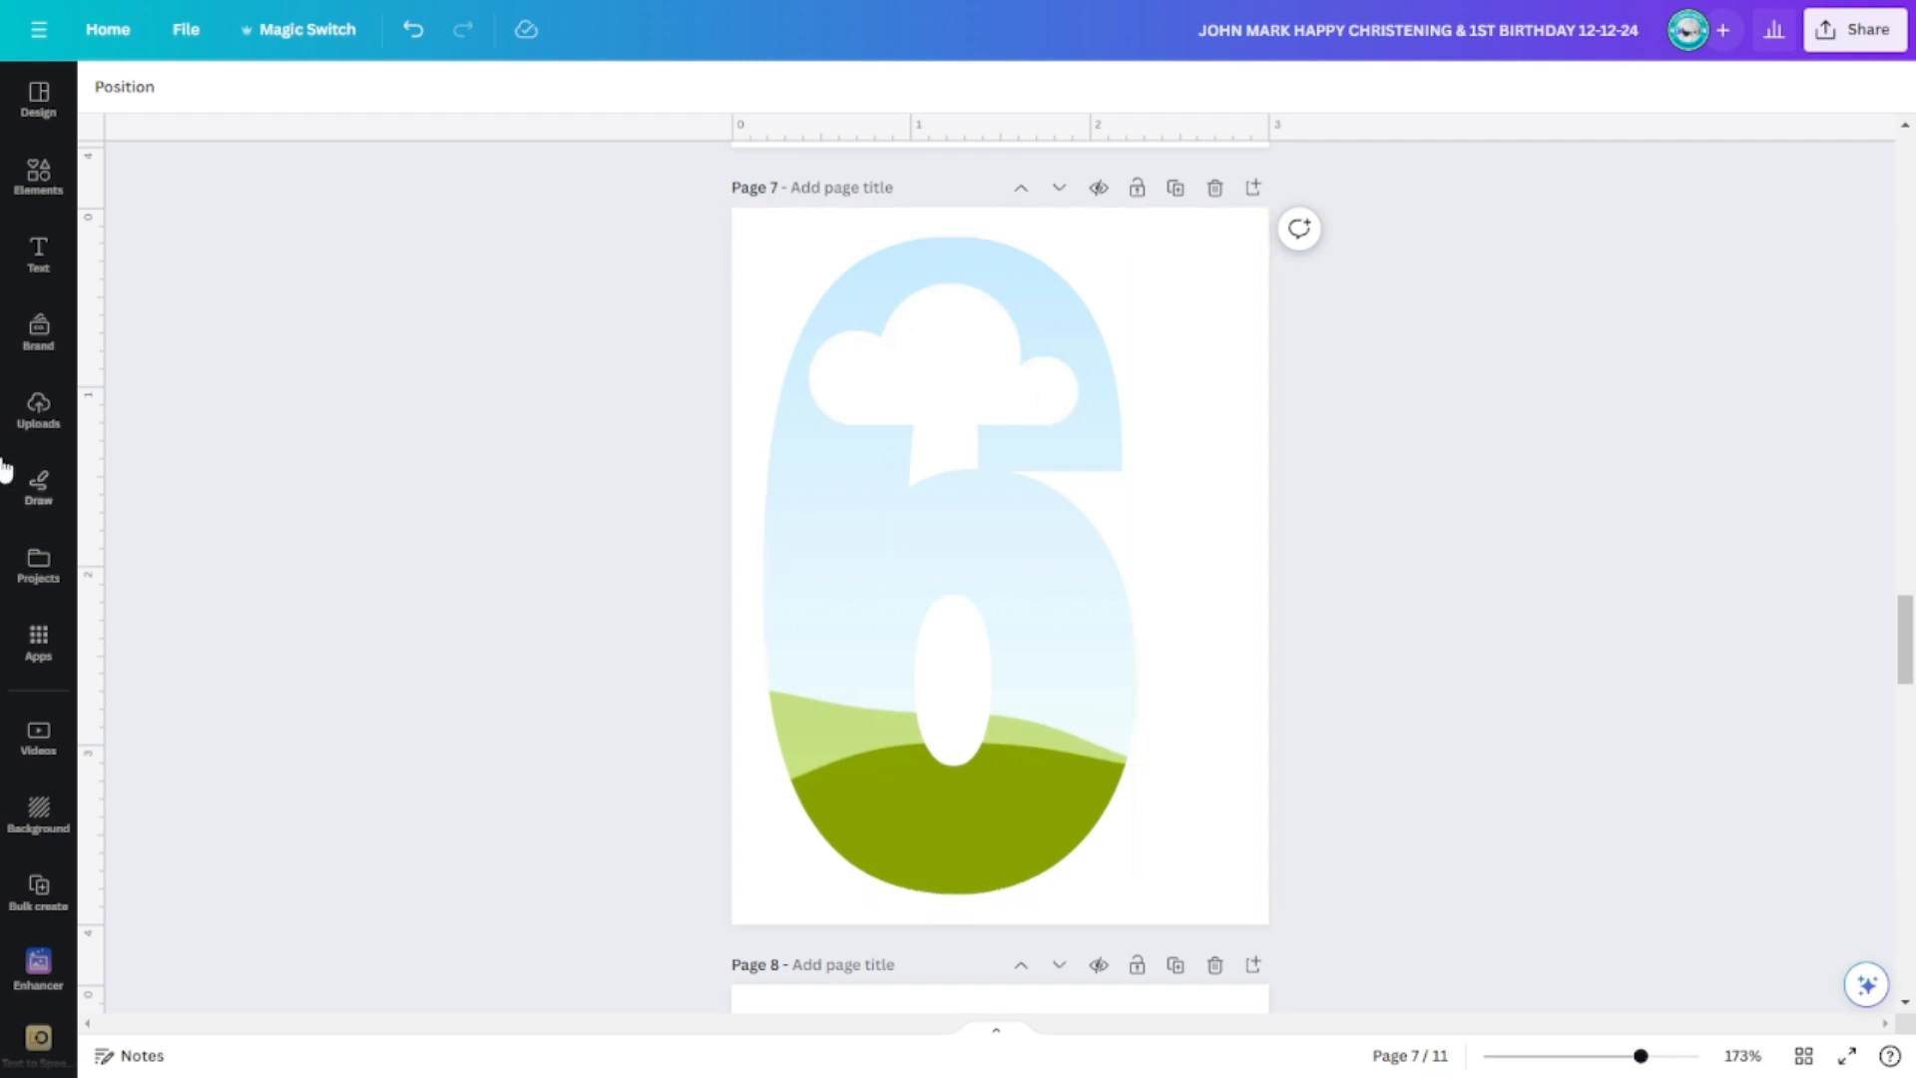
{"action": "left_click", "coordinate": [39, 417]}
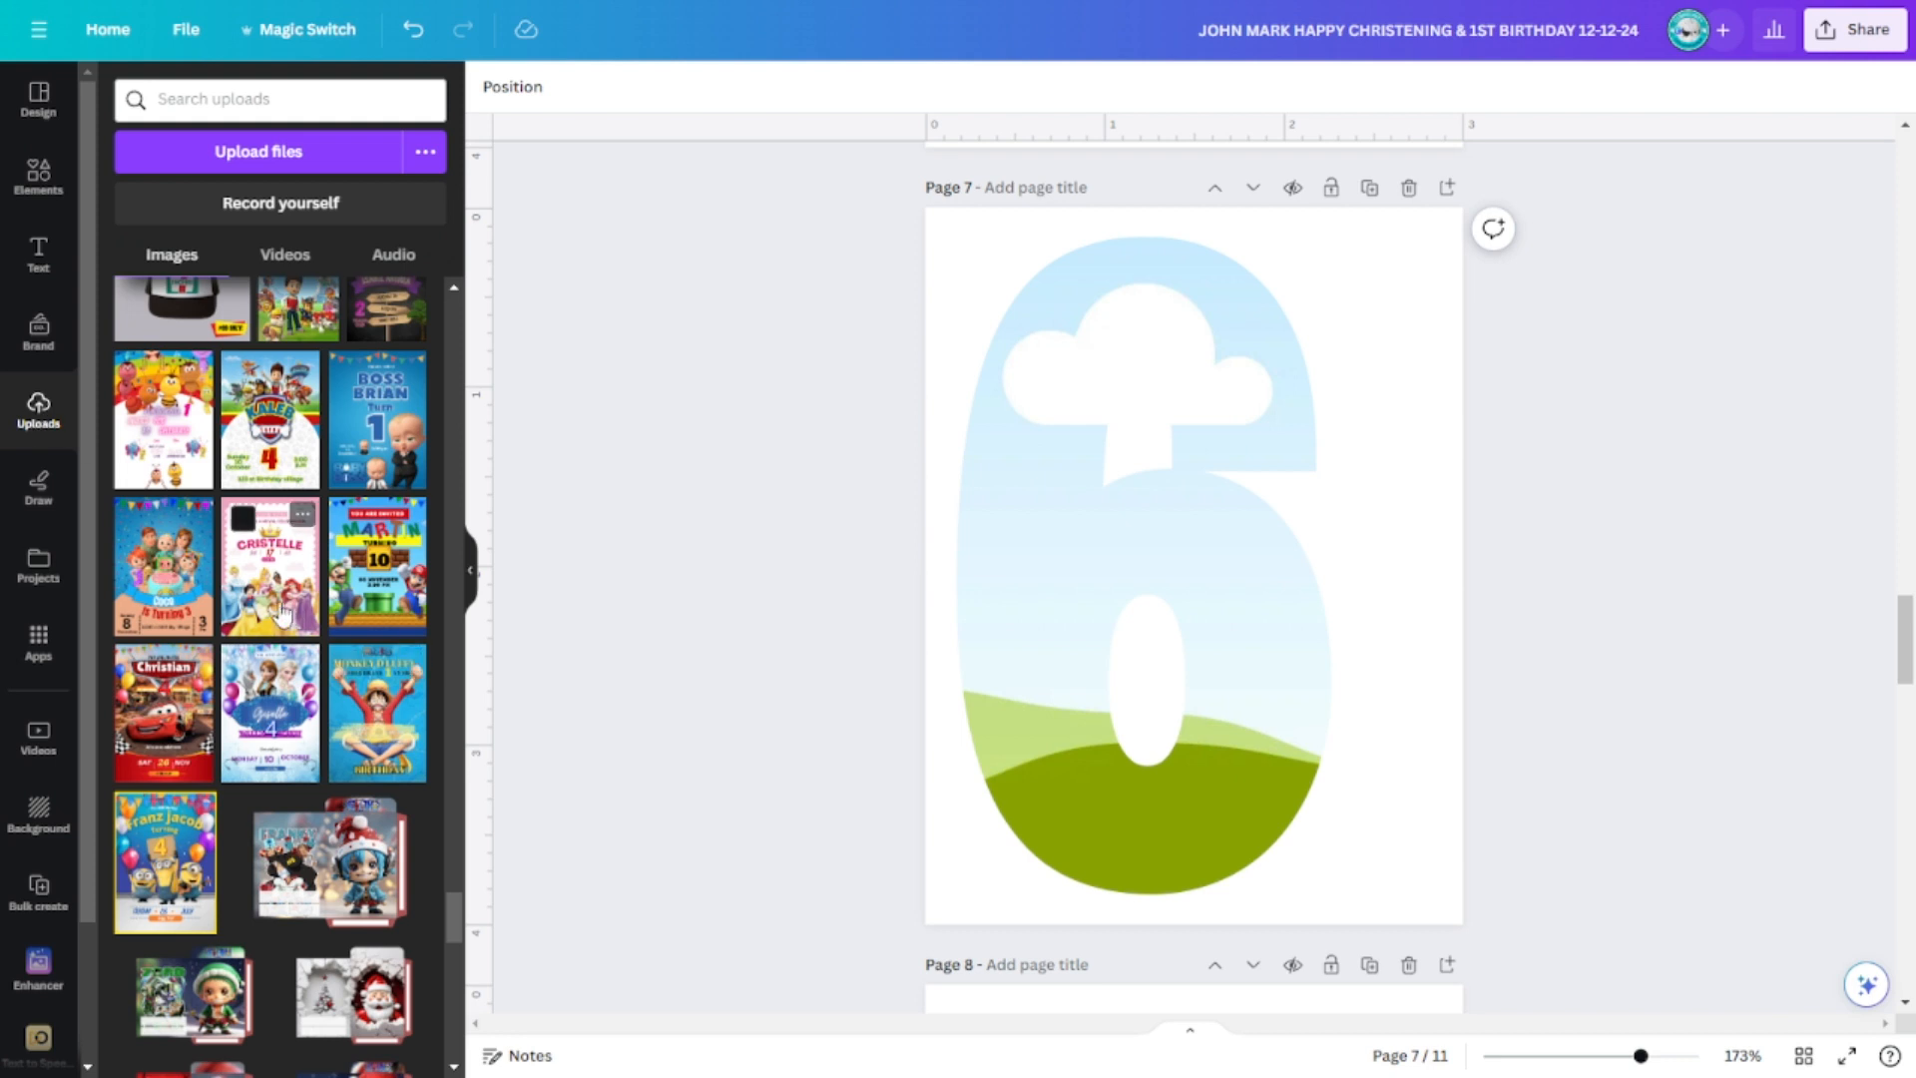
{"action": "left_click", "coordinate": [147, 597]}
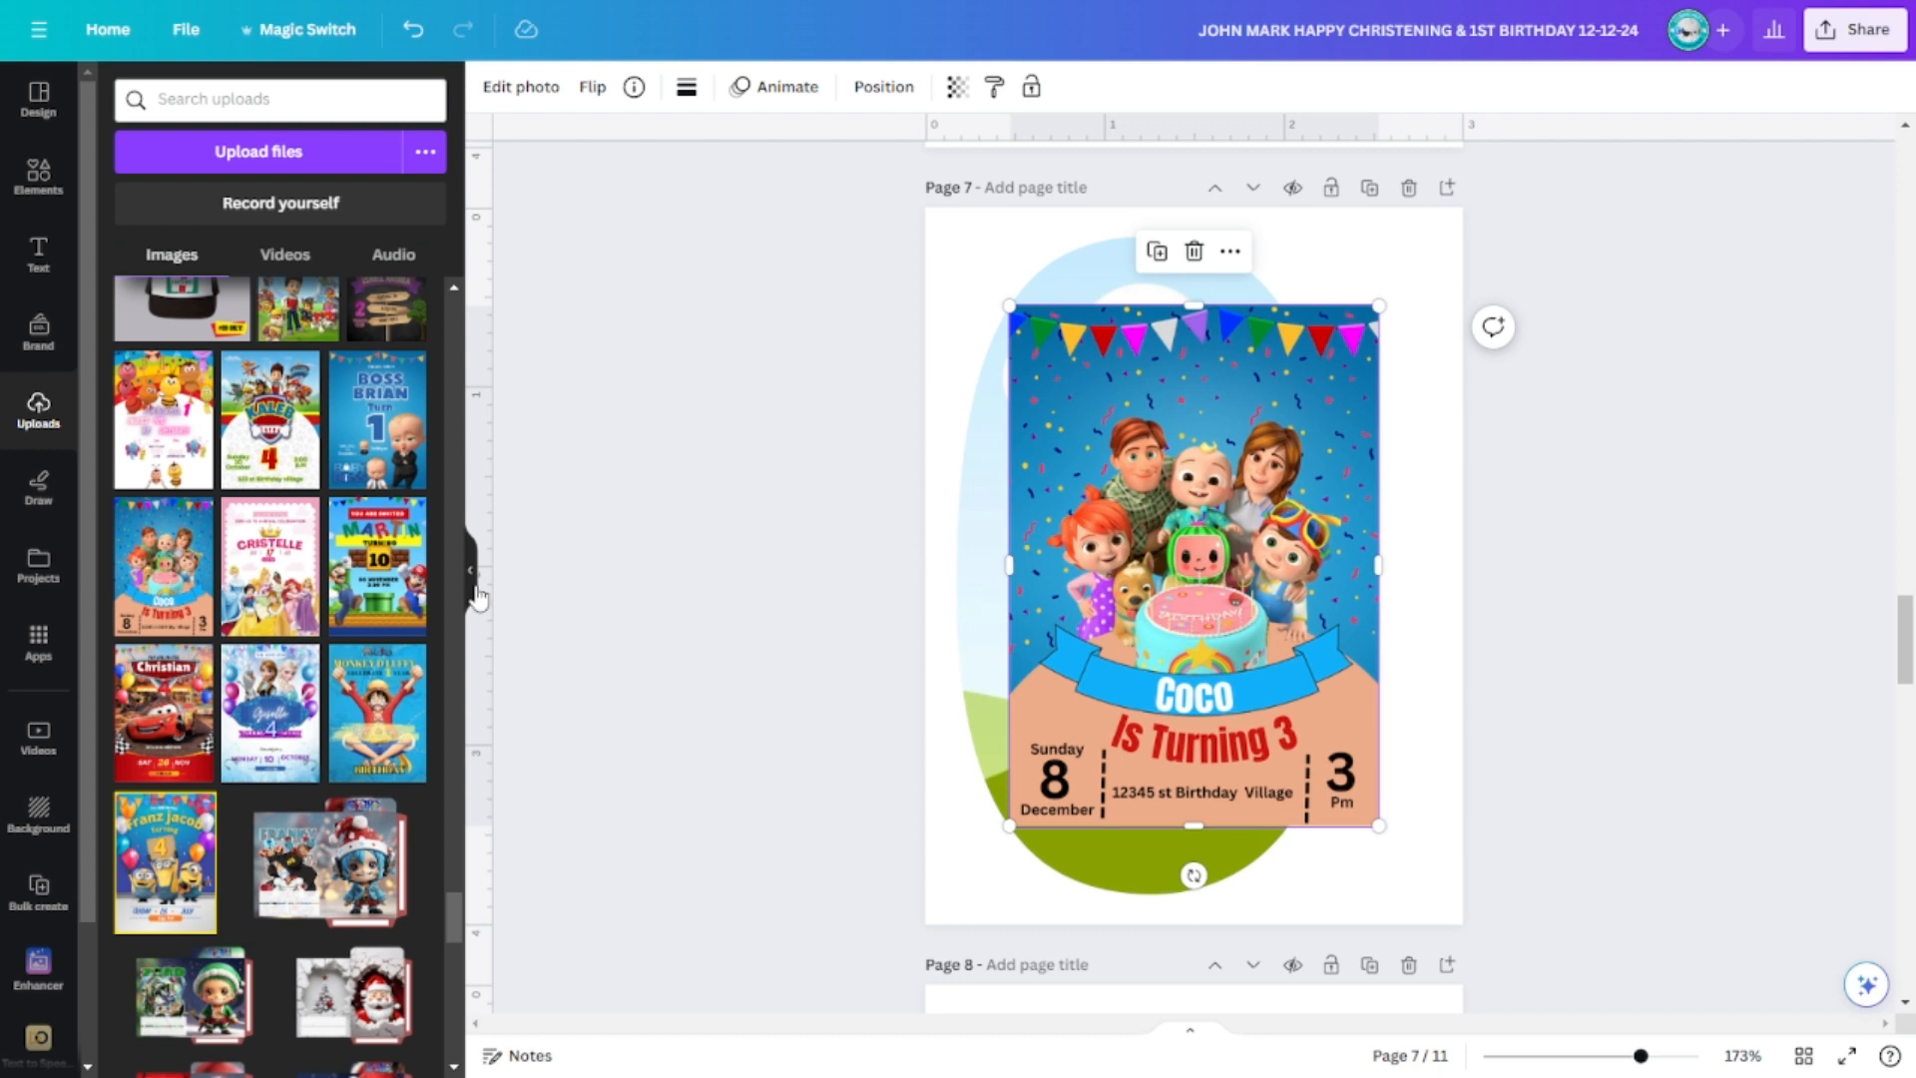
{"action": "left_click", "coordinate": [473, 589]}
{"action": "left_click", "coordinate": [473, 590]}
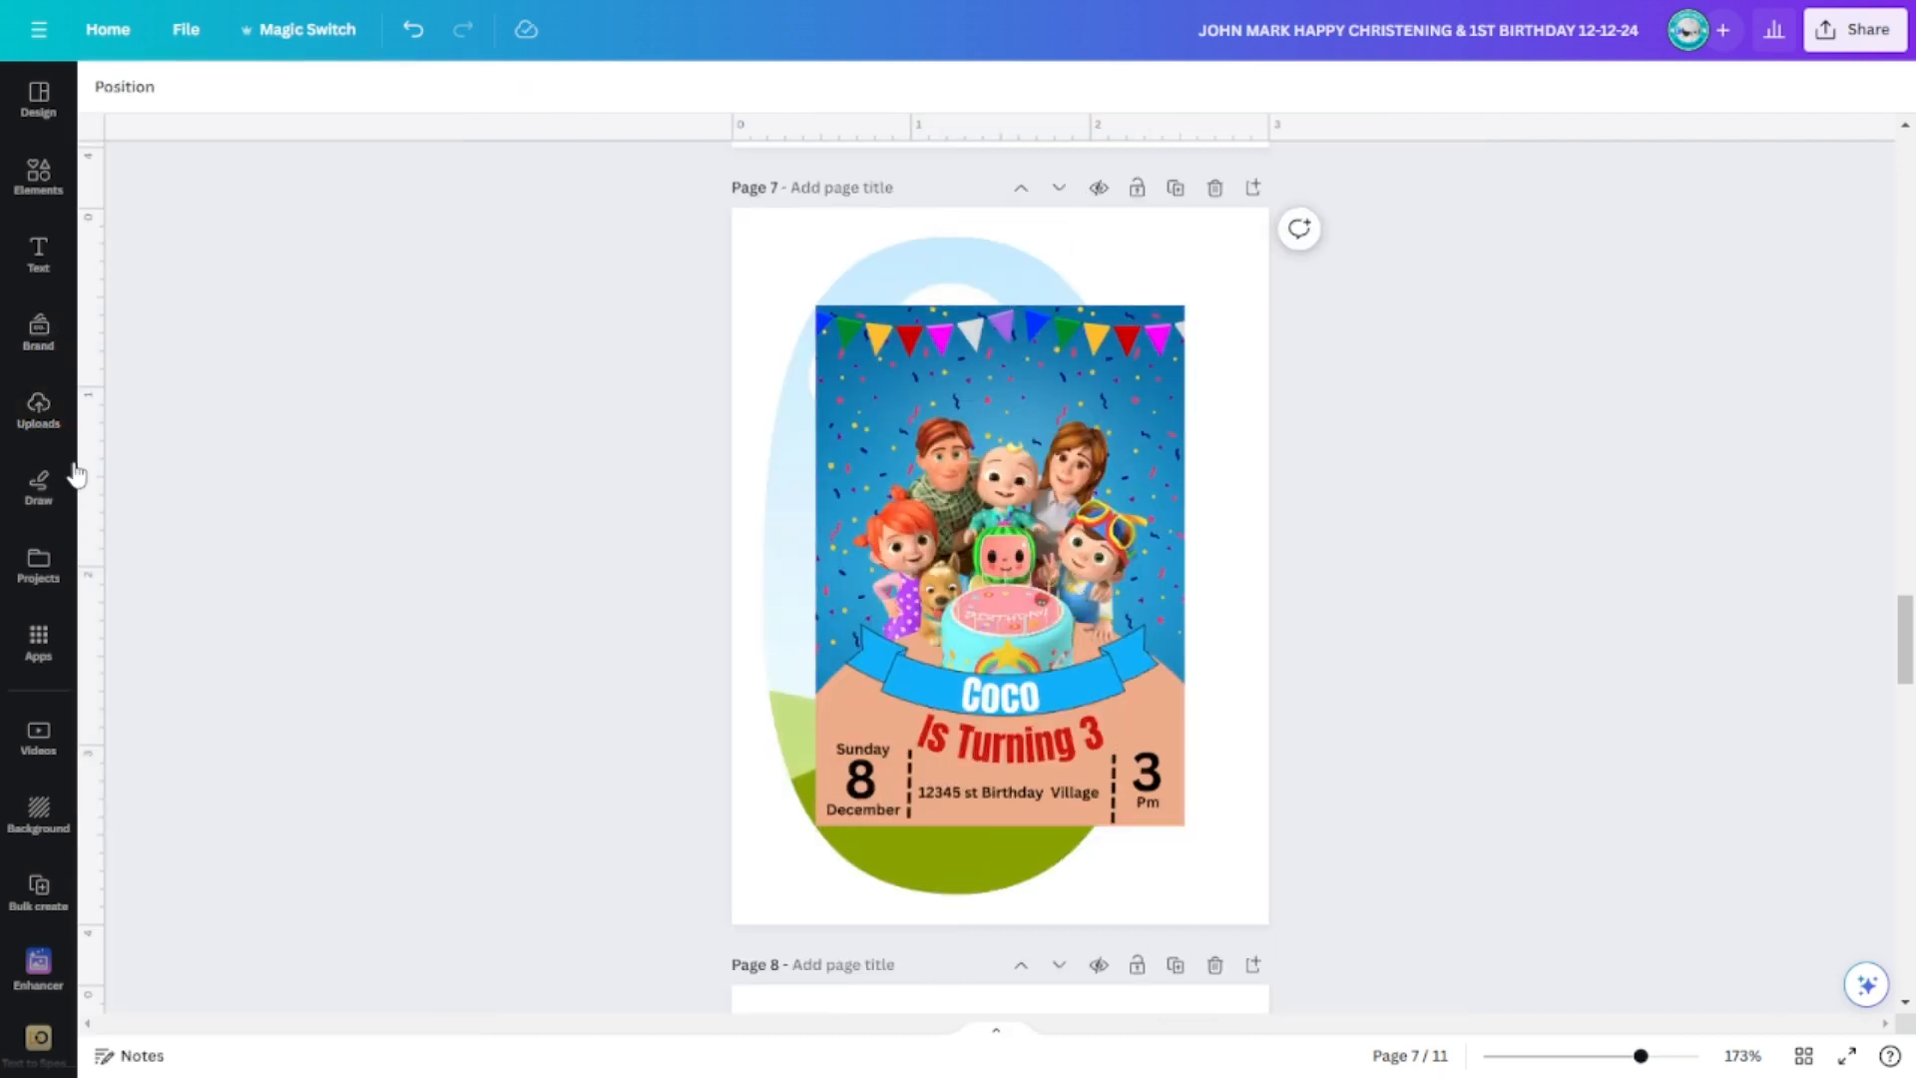
- Place the cartoon family invitation image inside the number 6 frame on page 7 so it fills the shape
{"action": "left_click", "coordinate": [43, 429]}
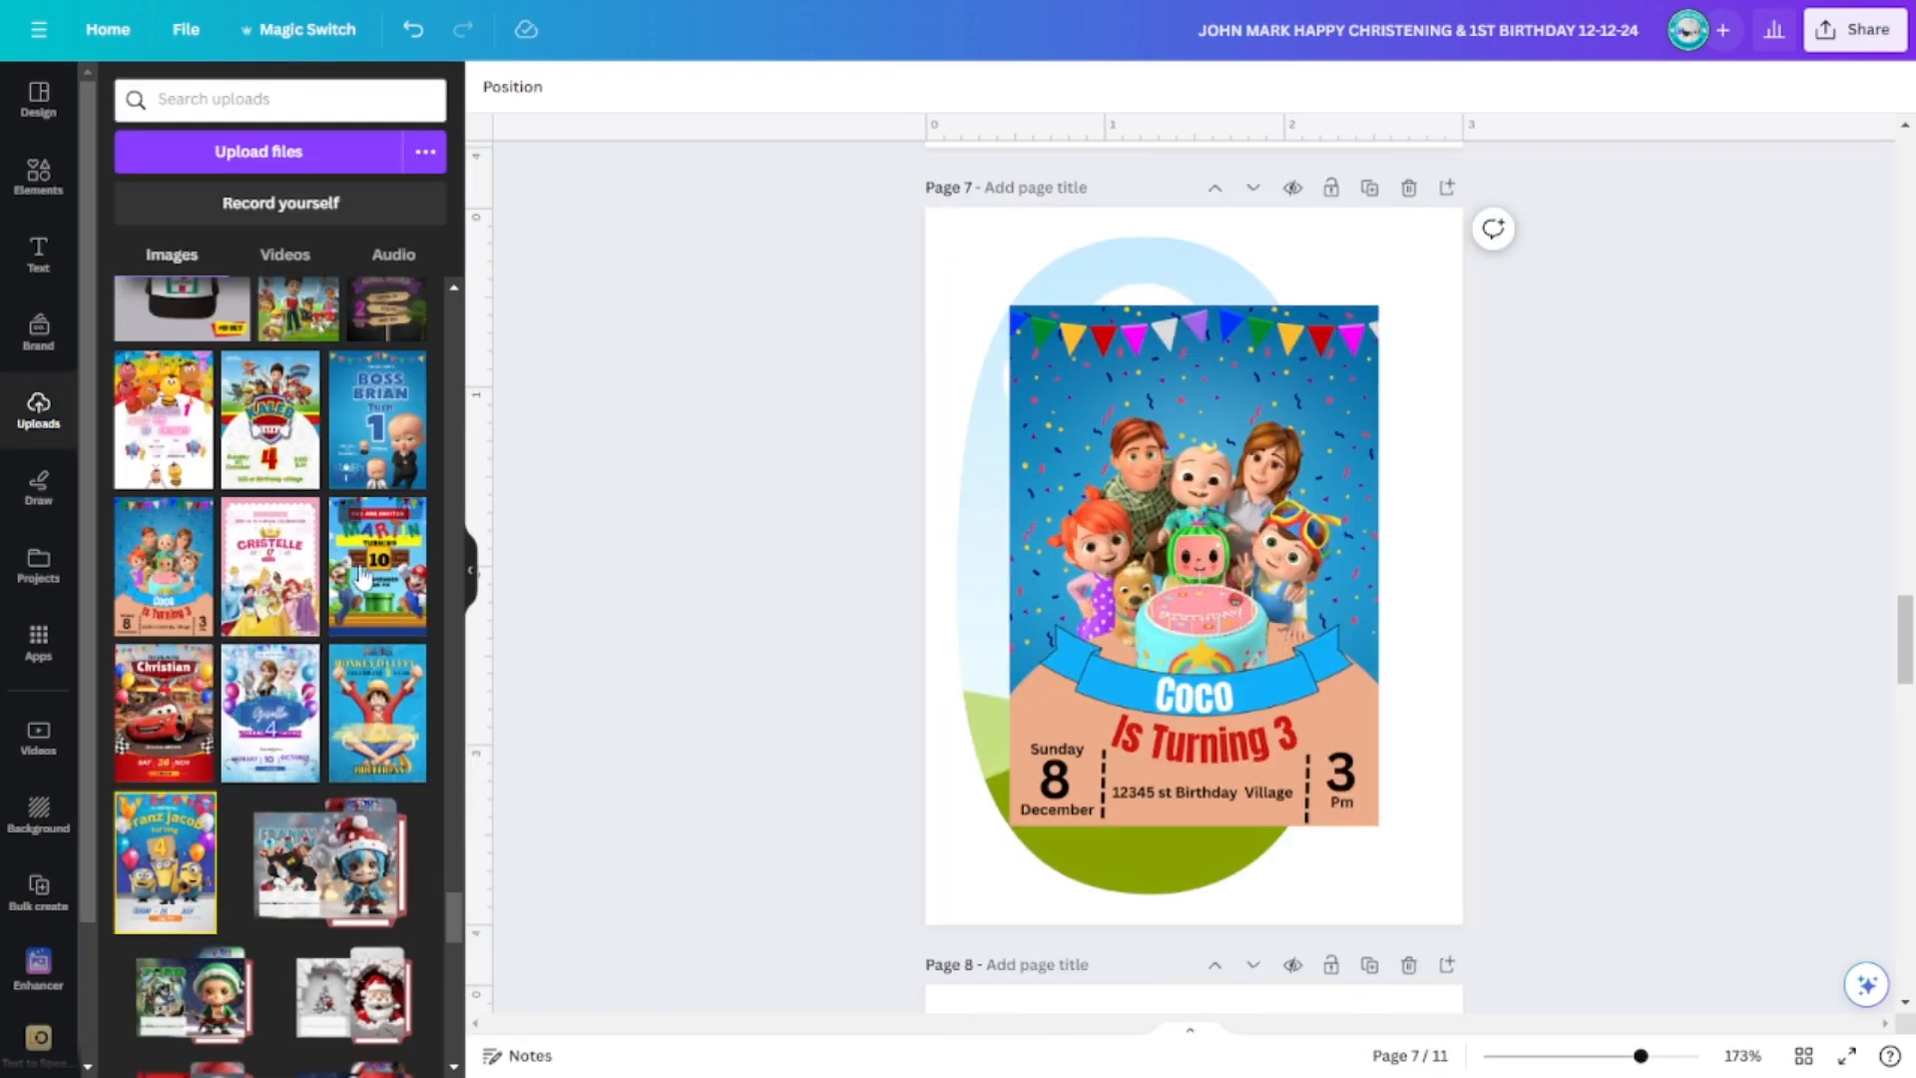
{"action": "left_click", "coordinate": [467, 571]}
{"action": "mouse_move", "coordinate": [1032, 507]}
{"action": "left_mouse_down"}
{"action": "mouse_move", "coordinate": [1115, 499]}
{"action": "mouse_move", "coordinate": [960, 469]}
{"action": "mouse_move", "coordinate": [1063, 481]}
{"action": "mouse_move", "coordinate": [1014, 493]}
{"action": "left_mouse_up"}
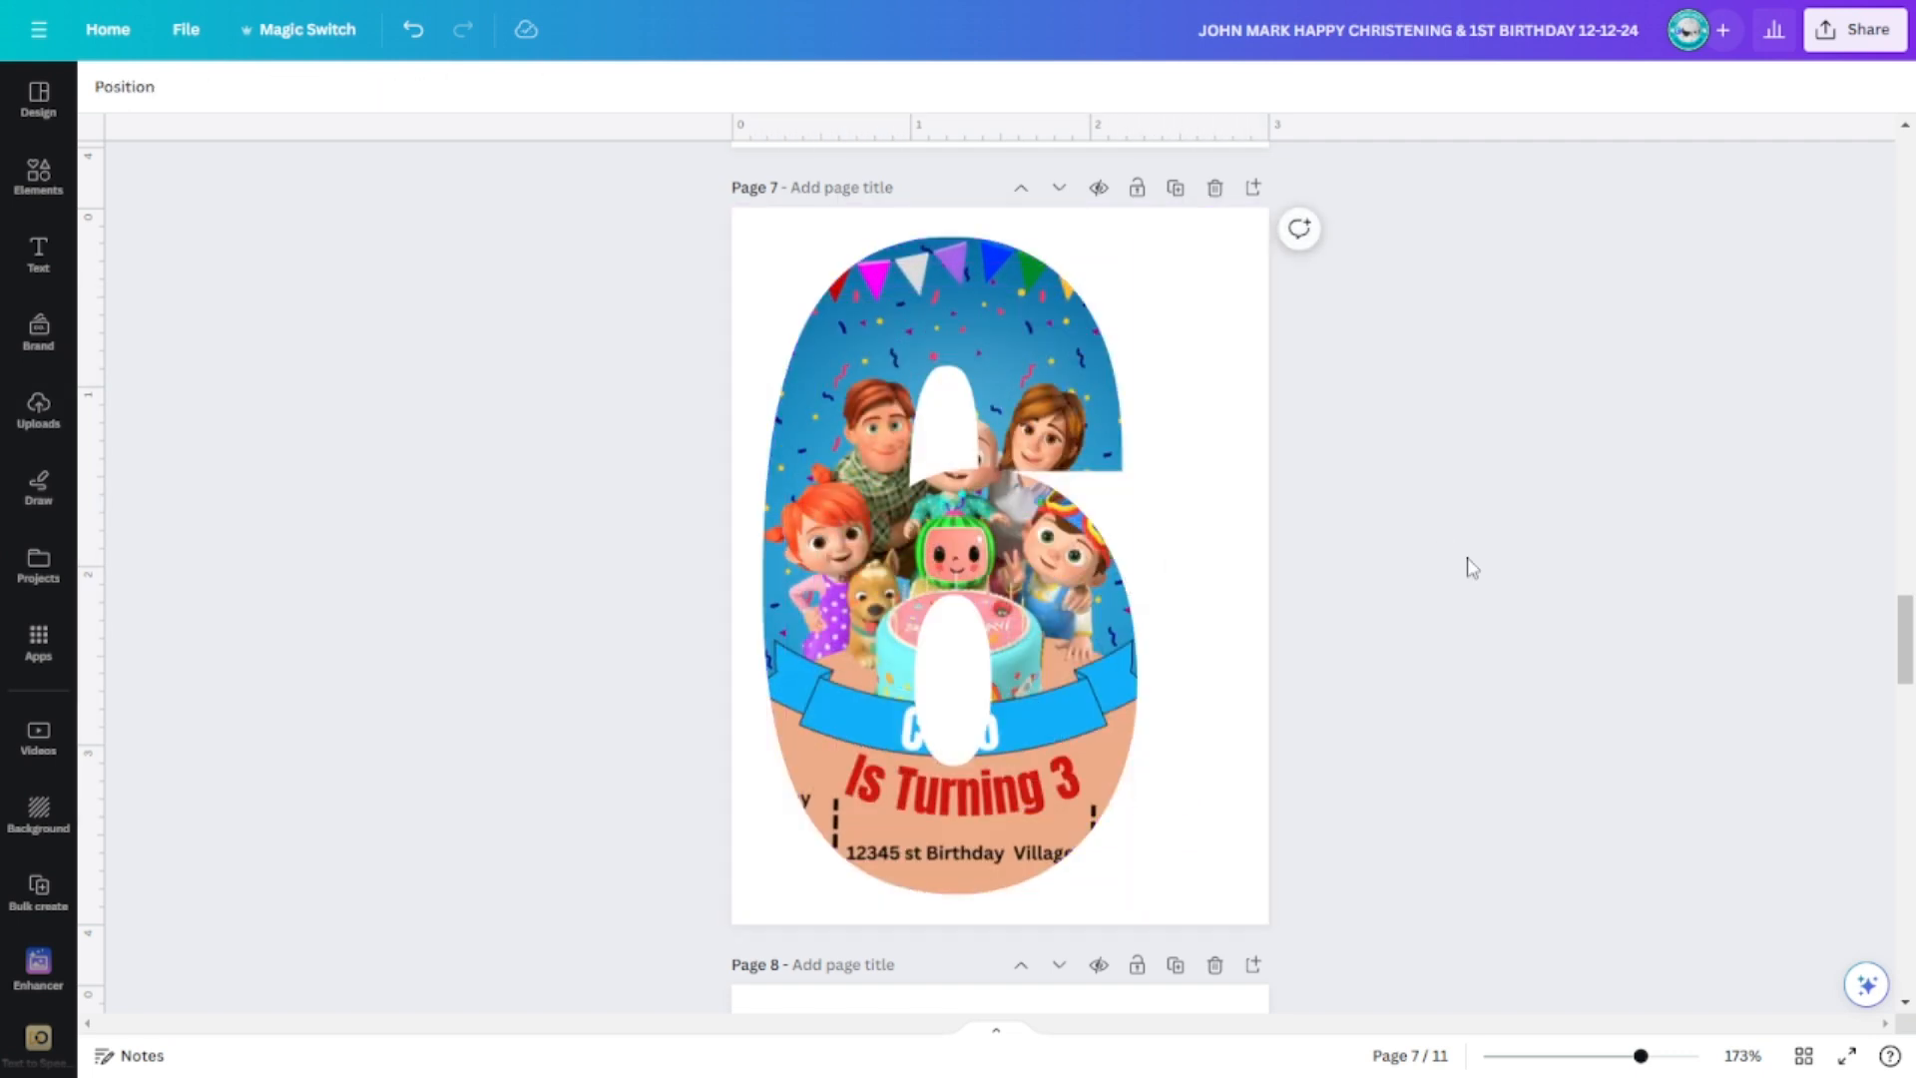
- Give the filled number 6 on page 7 a solid border with a weight of 3
{"action": "left_click", "coordinate": [1010, 417]}
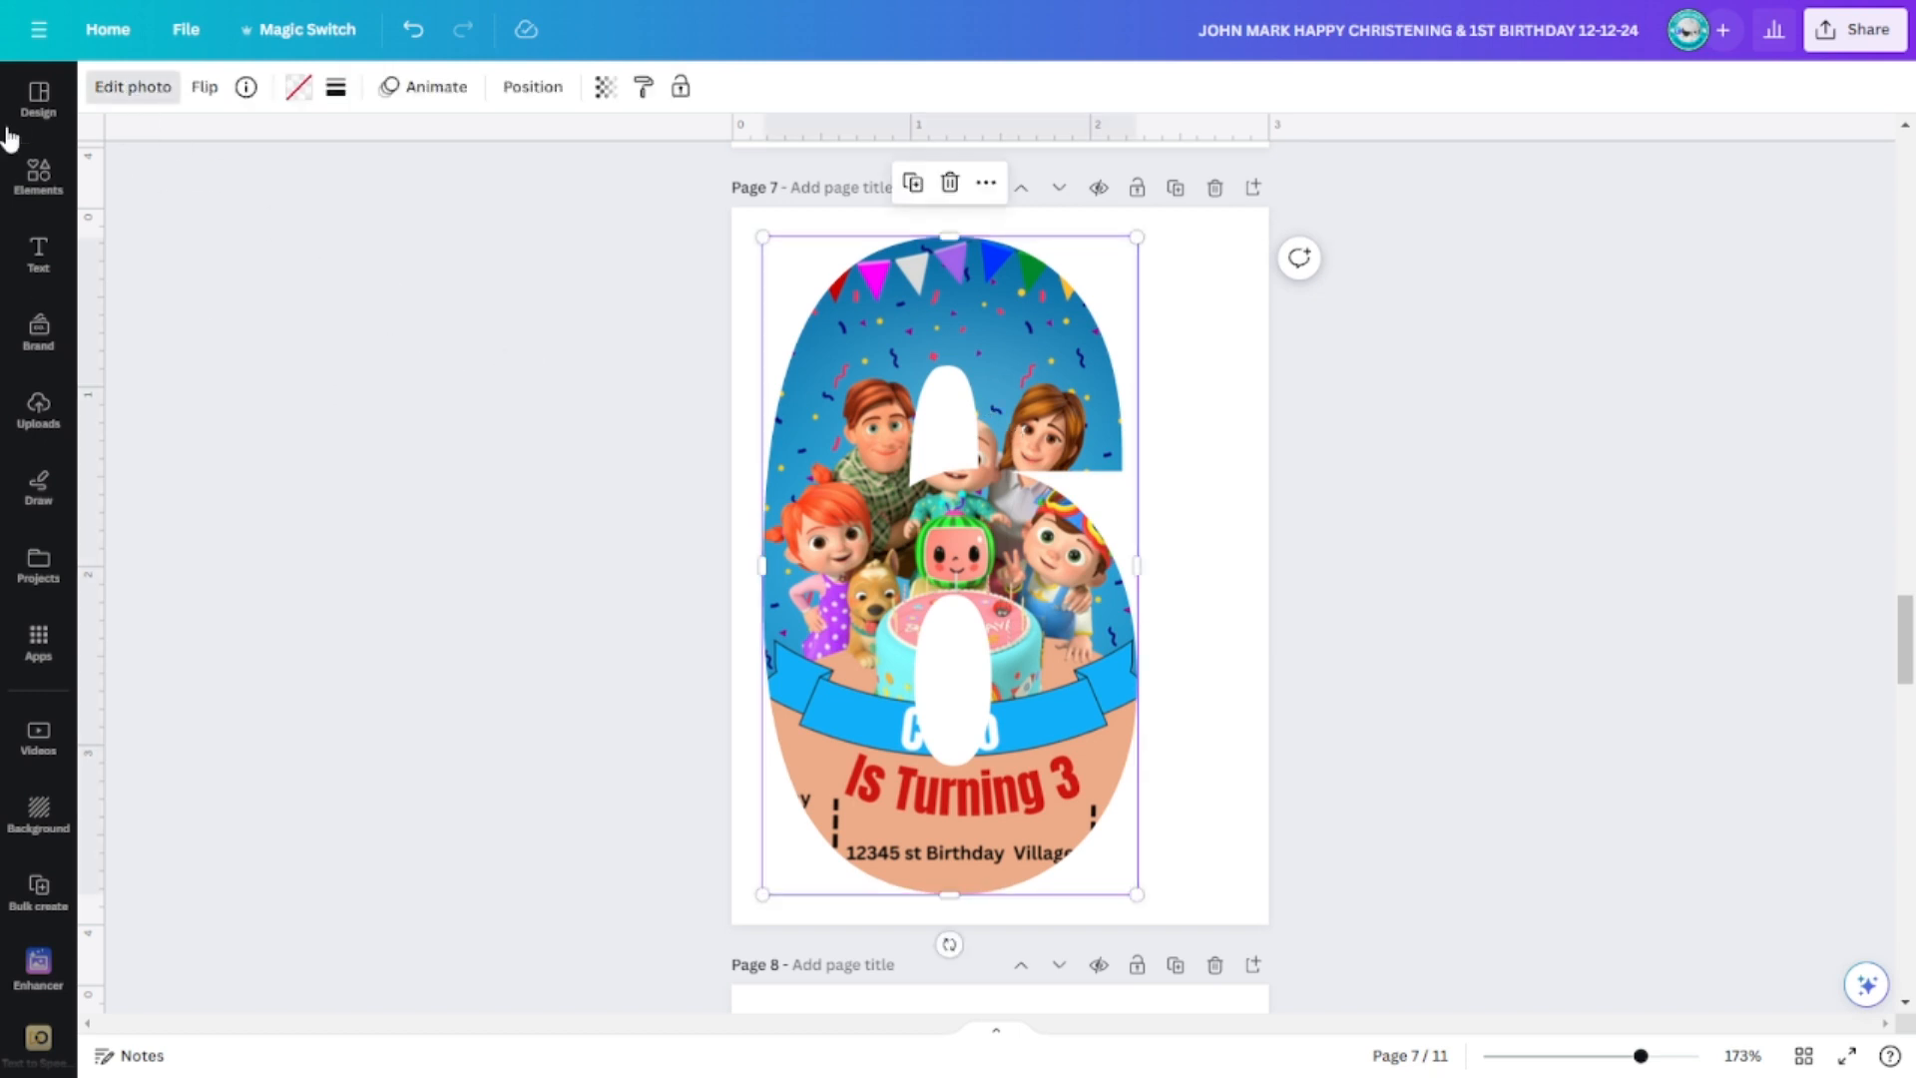
{"action": "left_click", "coordinate": [158, 86]}
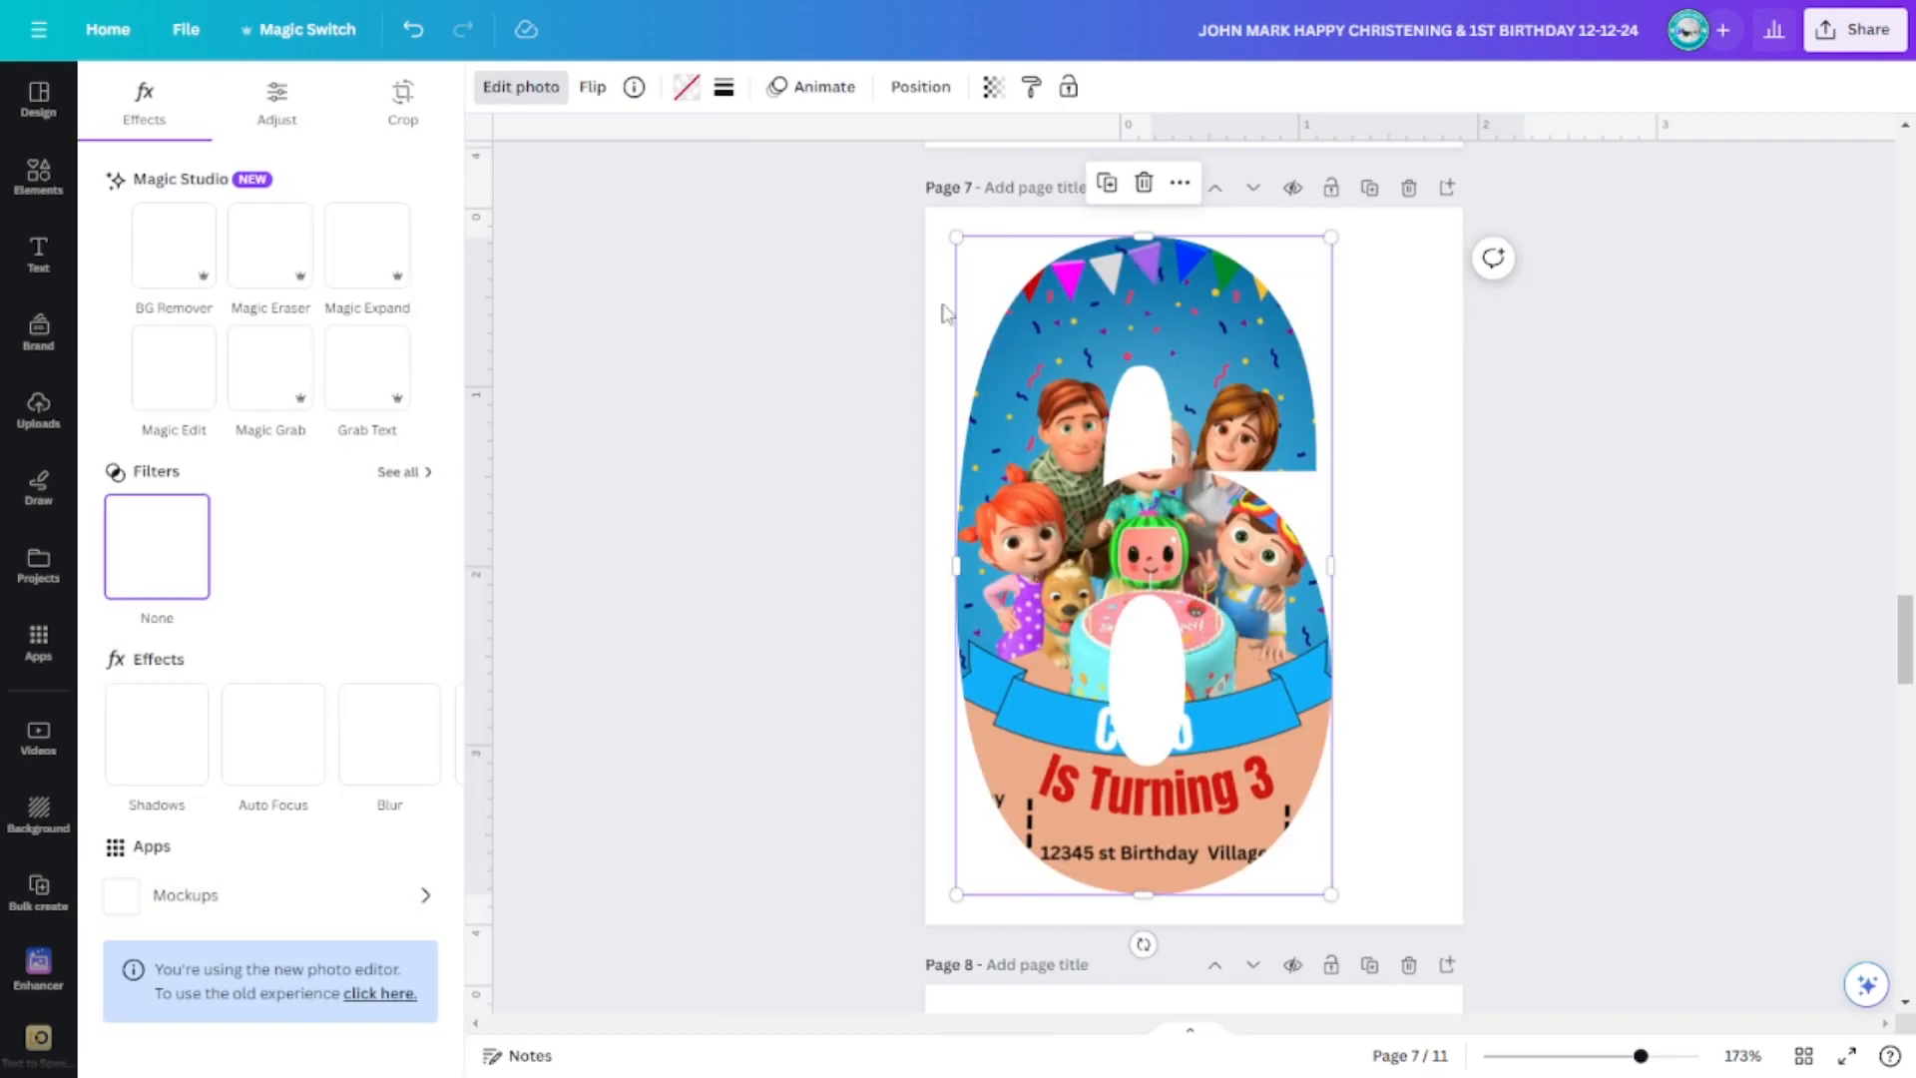
{"action": "key", "text": "Escape"}
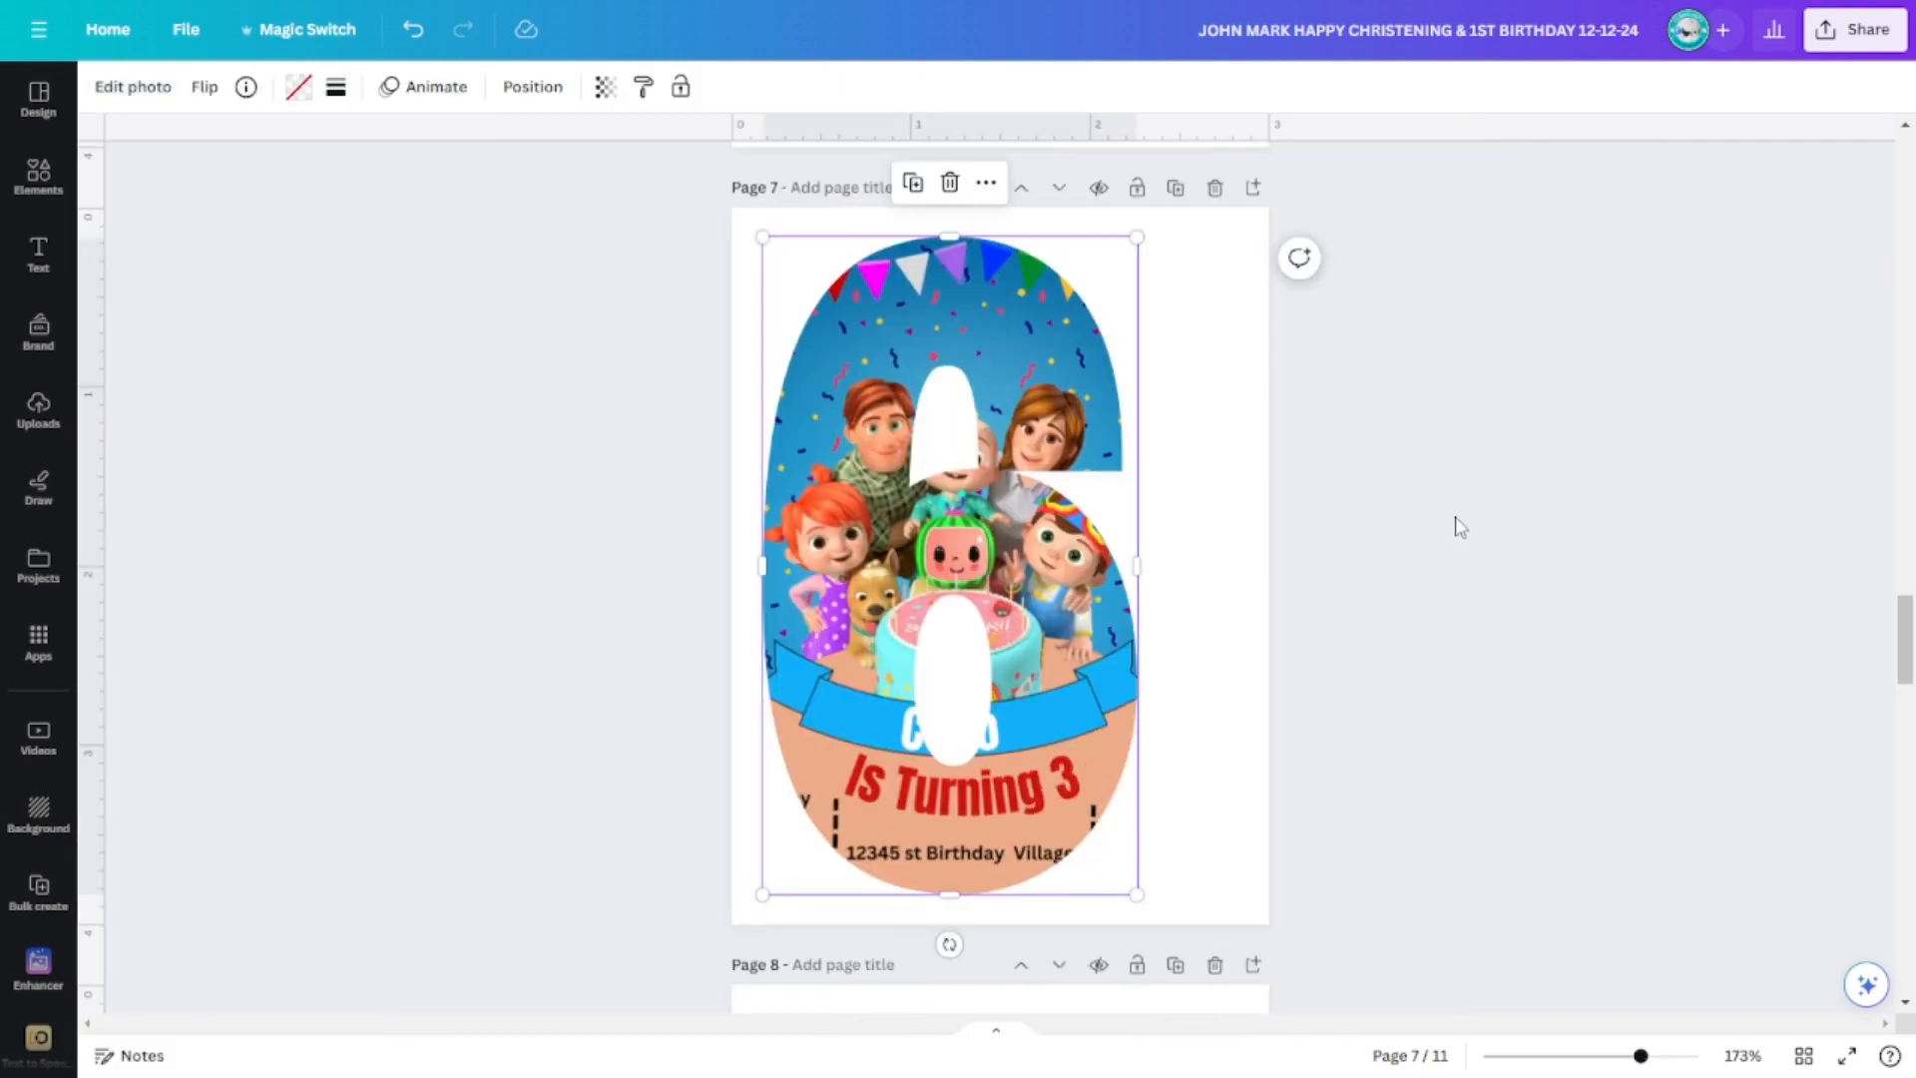
{"action": "left_click", "coordinate": [340, 92]}
{"action": "left_click_drag", "start_coordinate": [345, 231], "coordinate": [347, 231]}
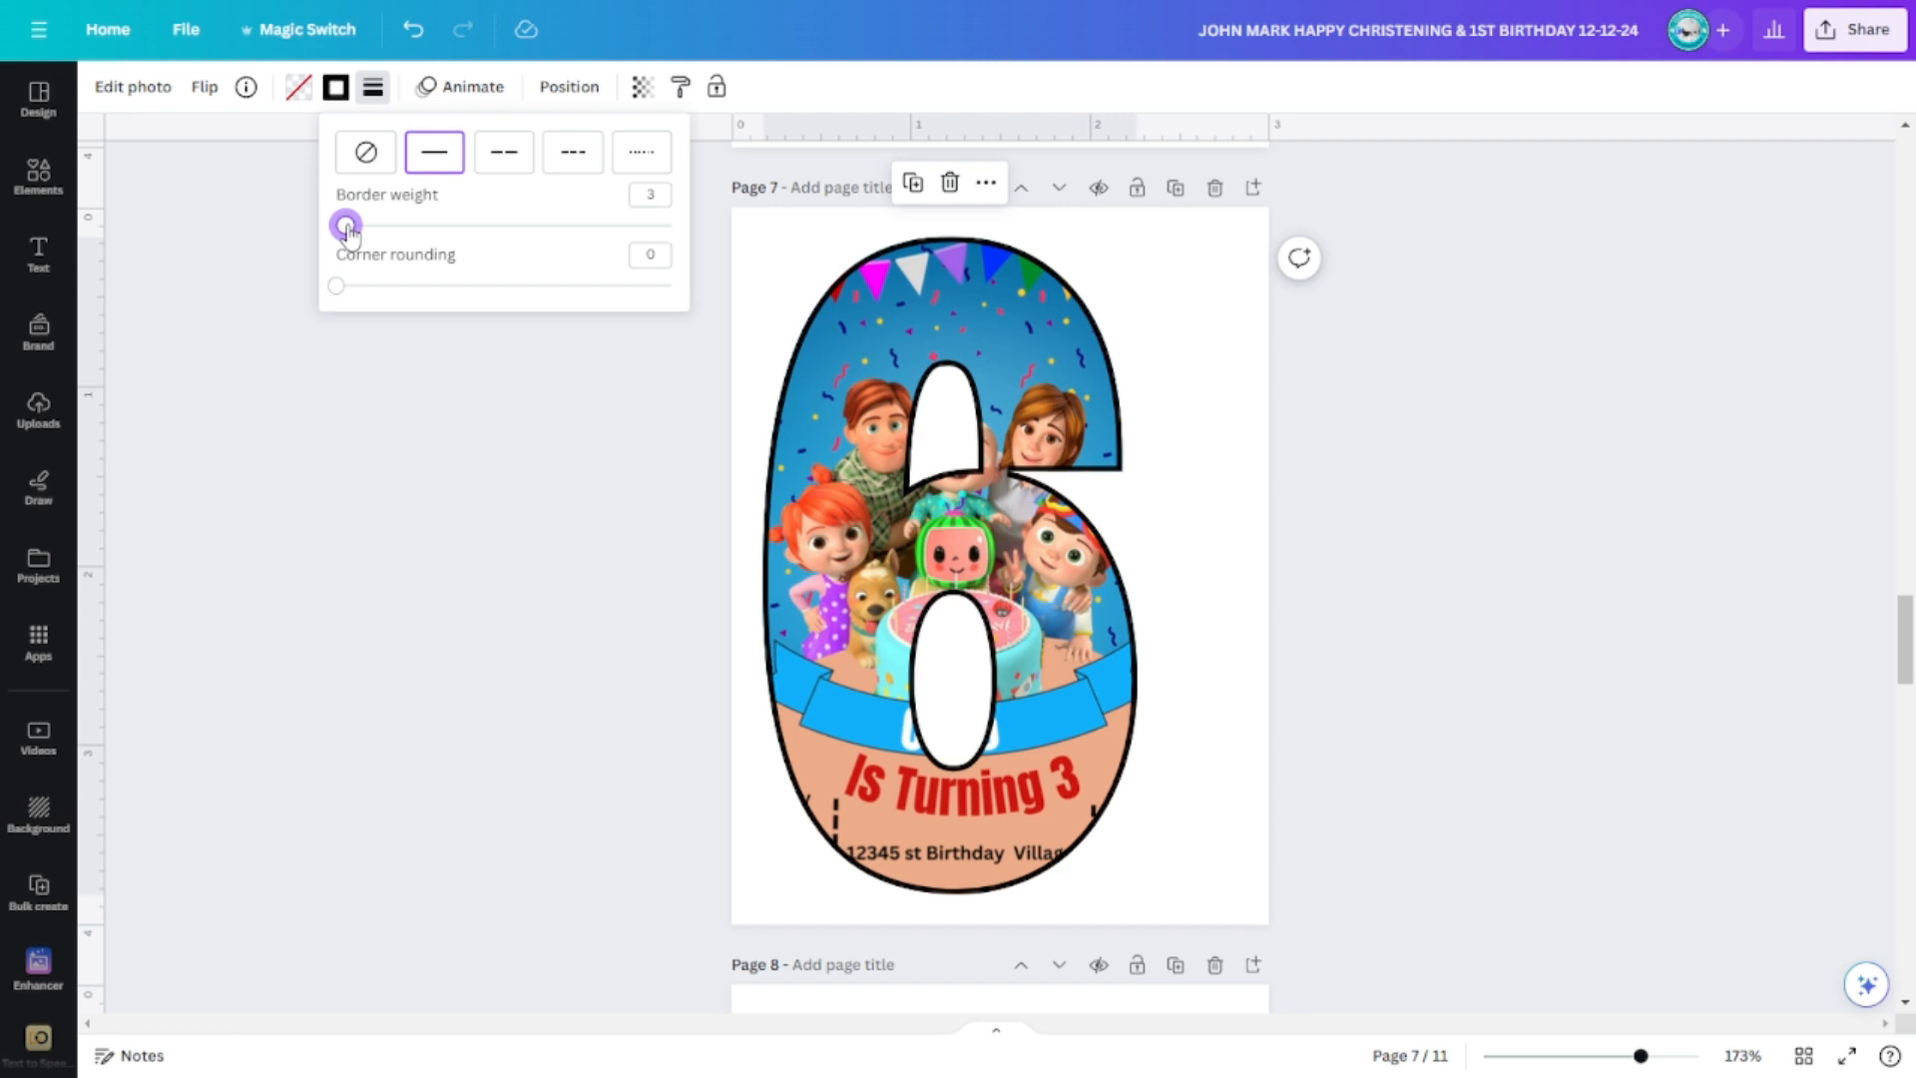
- Change the border color of the filled number 6 on page 7 to dark red #912525
{"action": "left_click", "coordinate": [336, 87]}
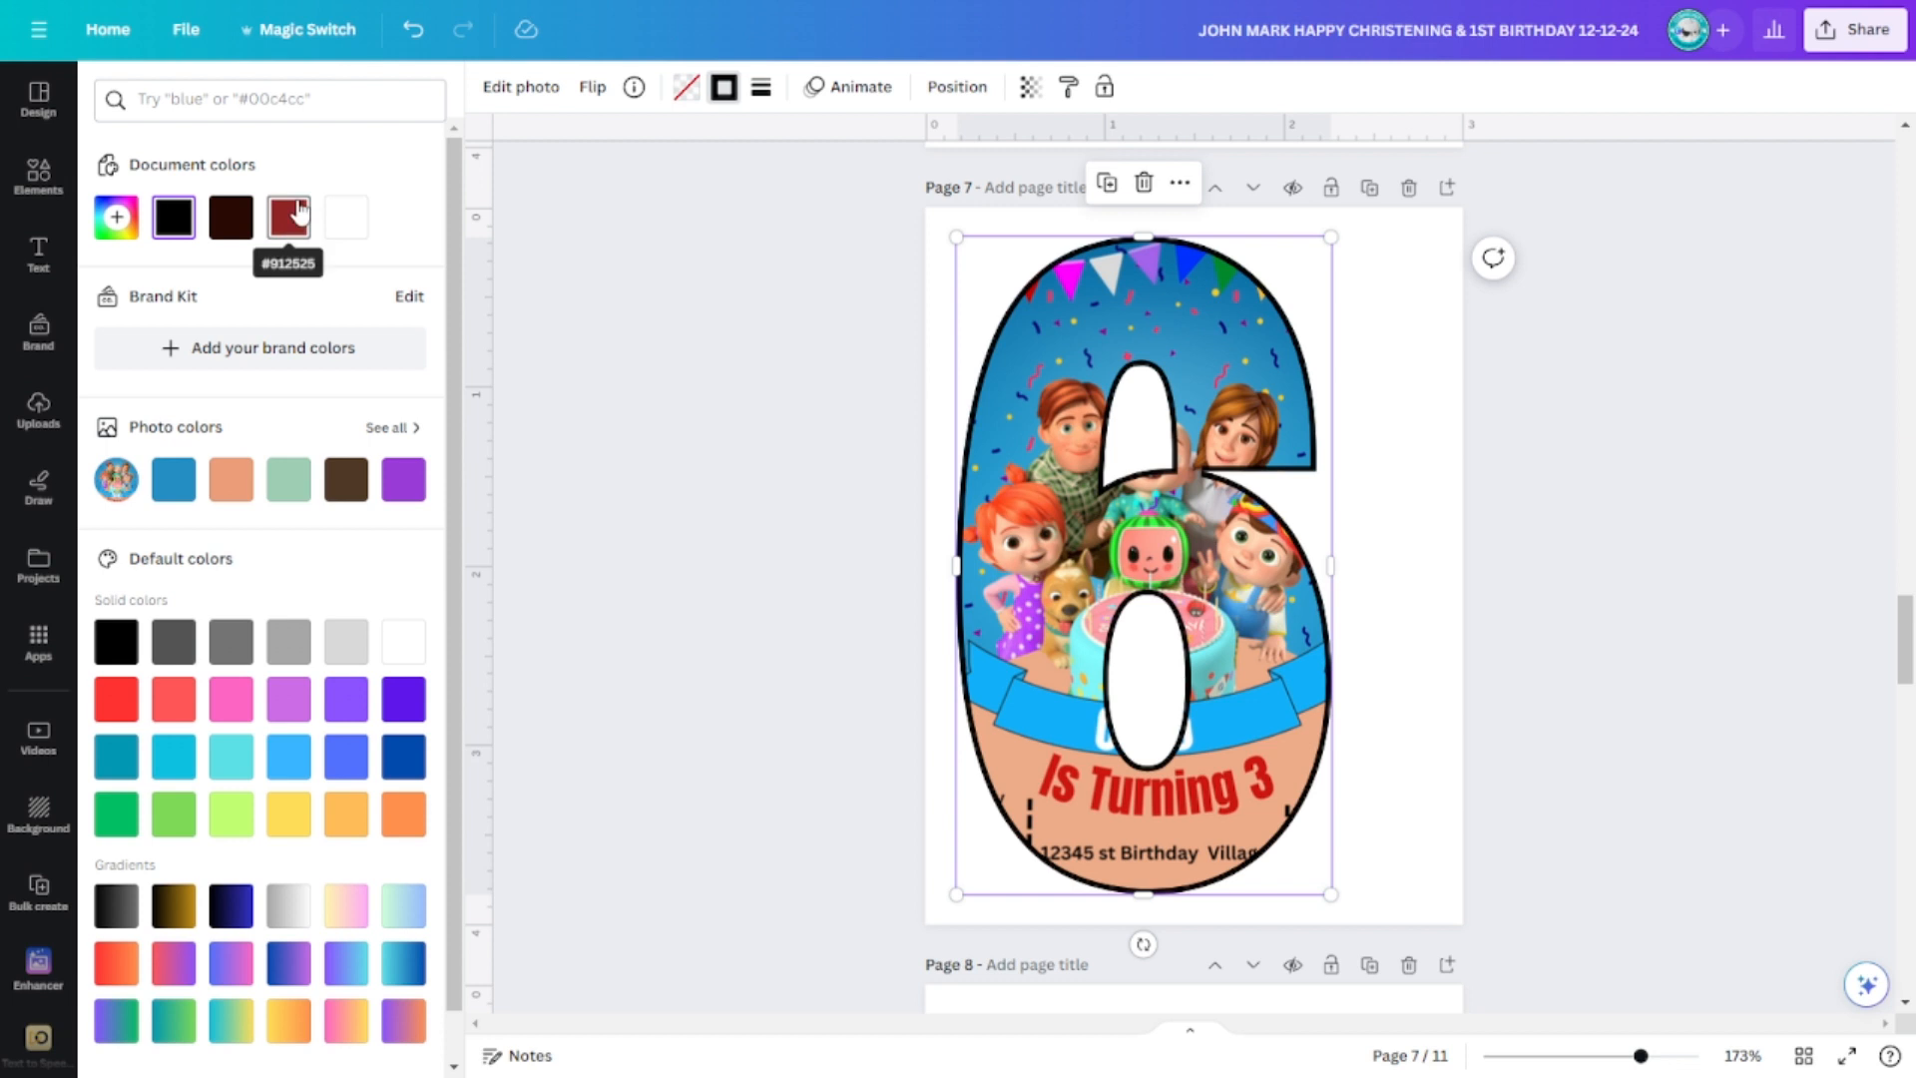
{"action": "left_click", "coordinate": [298, 210]}
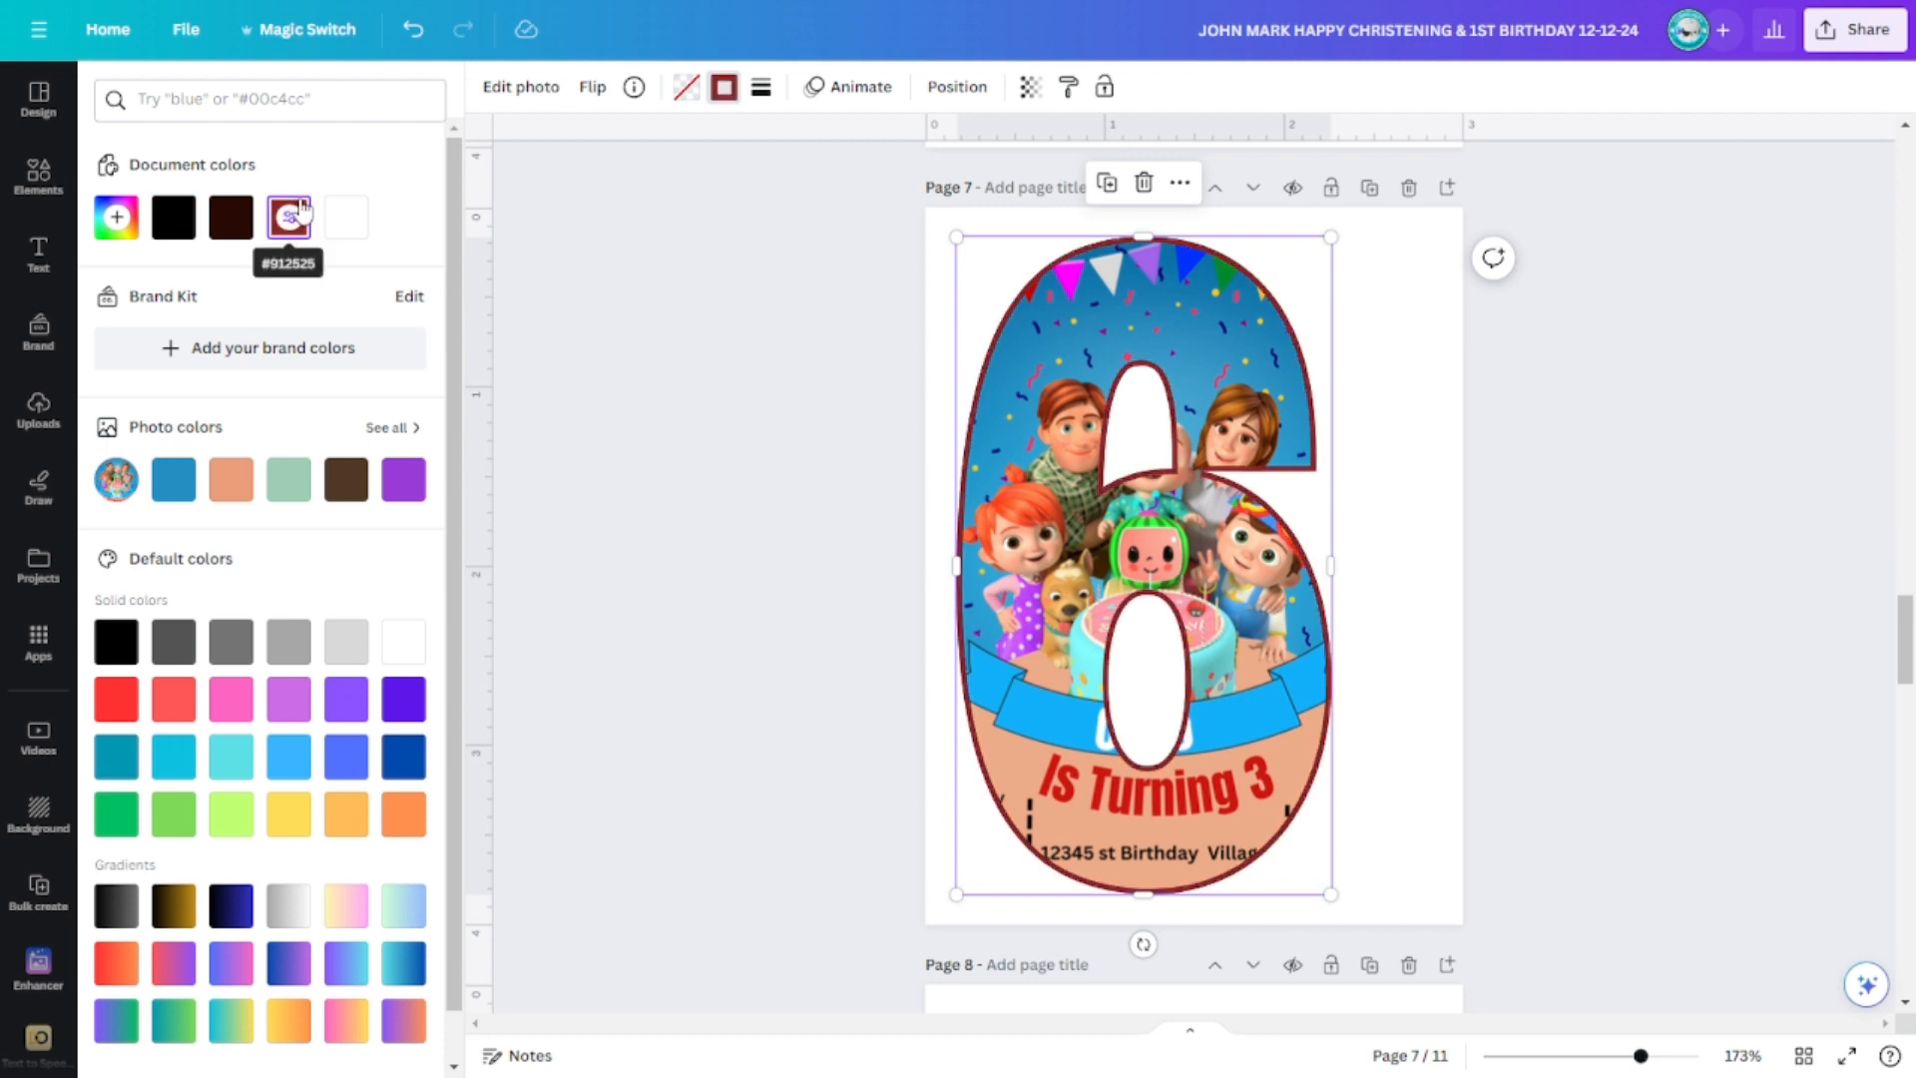
{"action": "left_click", "coordinate": [1591, 536]}
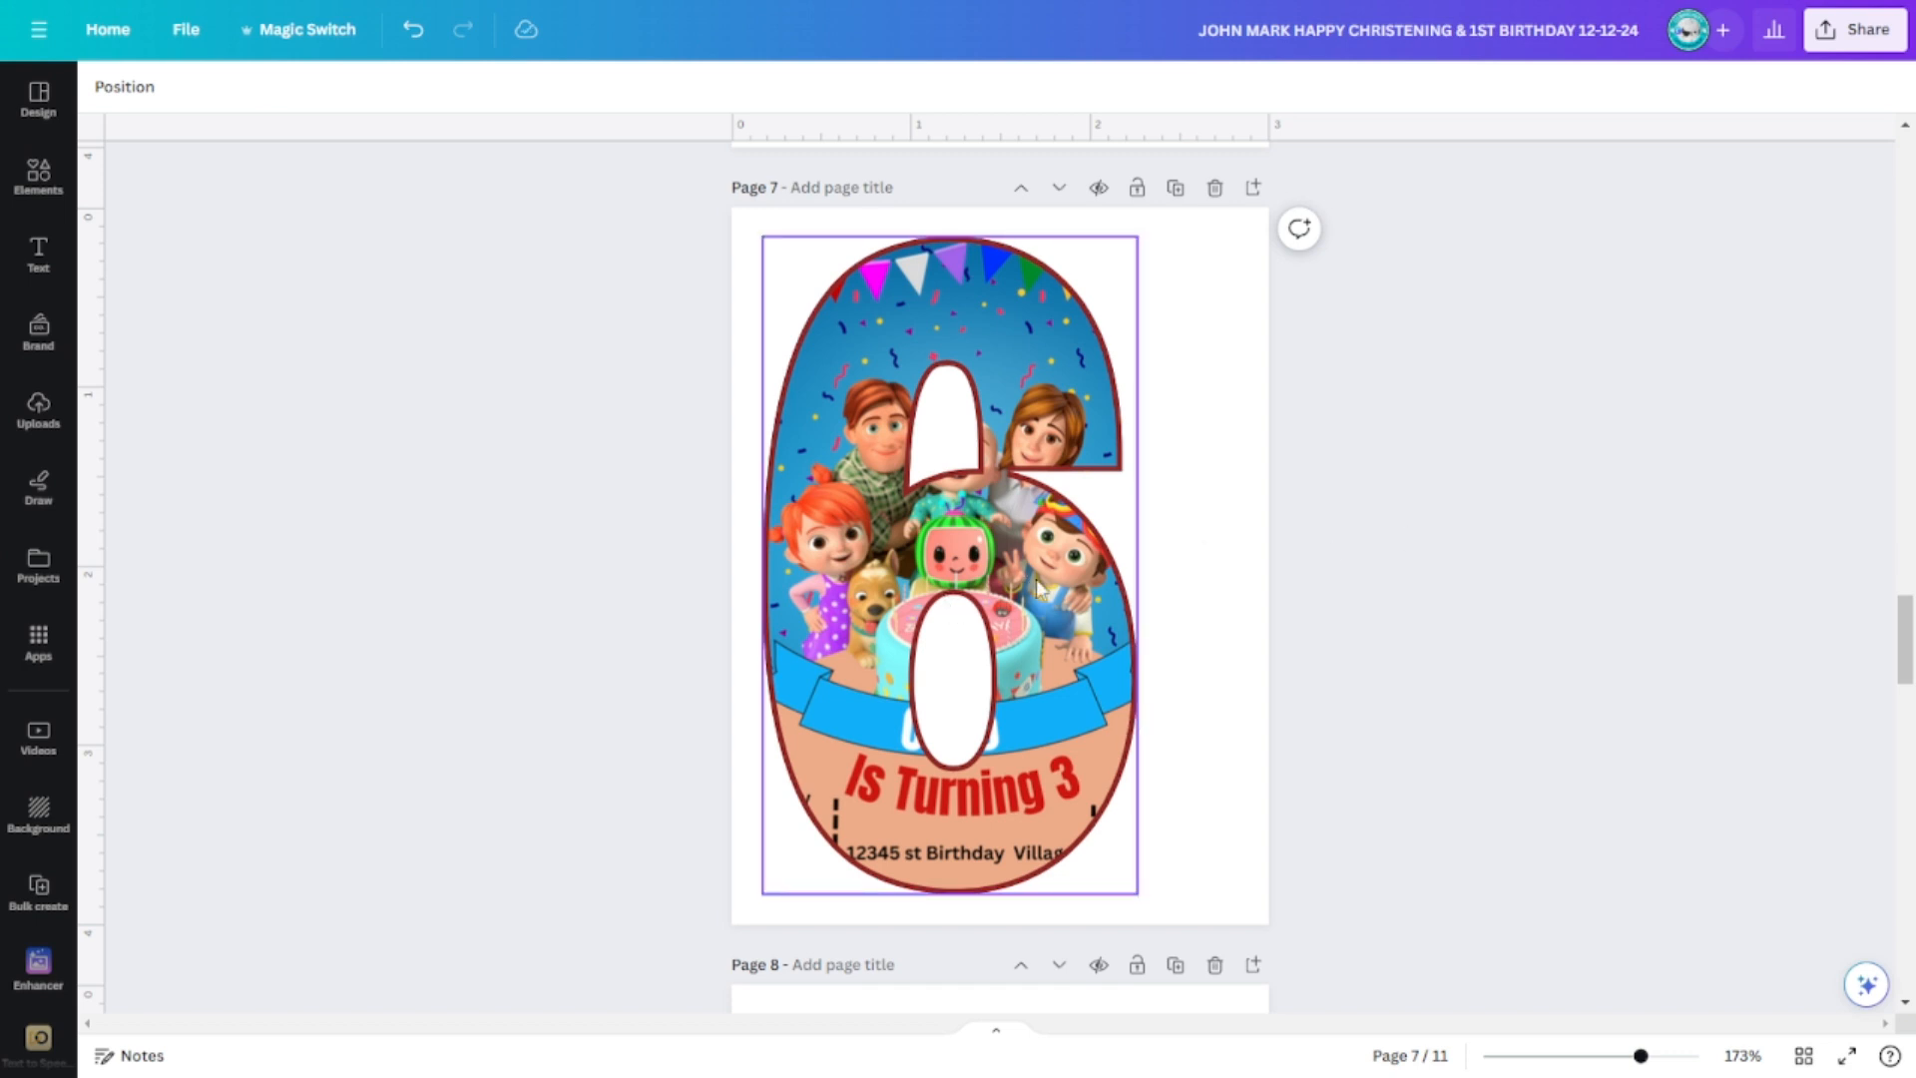
- Shrink the filled number 6 slightly and reposition it in the upper part of page 7
{"action": "left_click_drag", "start_coordinate": [1121, 891], "coordinate": [1075, 795]}
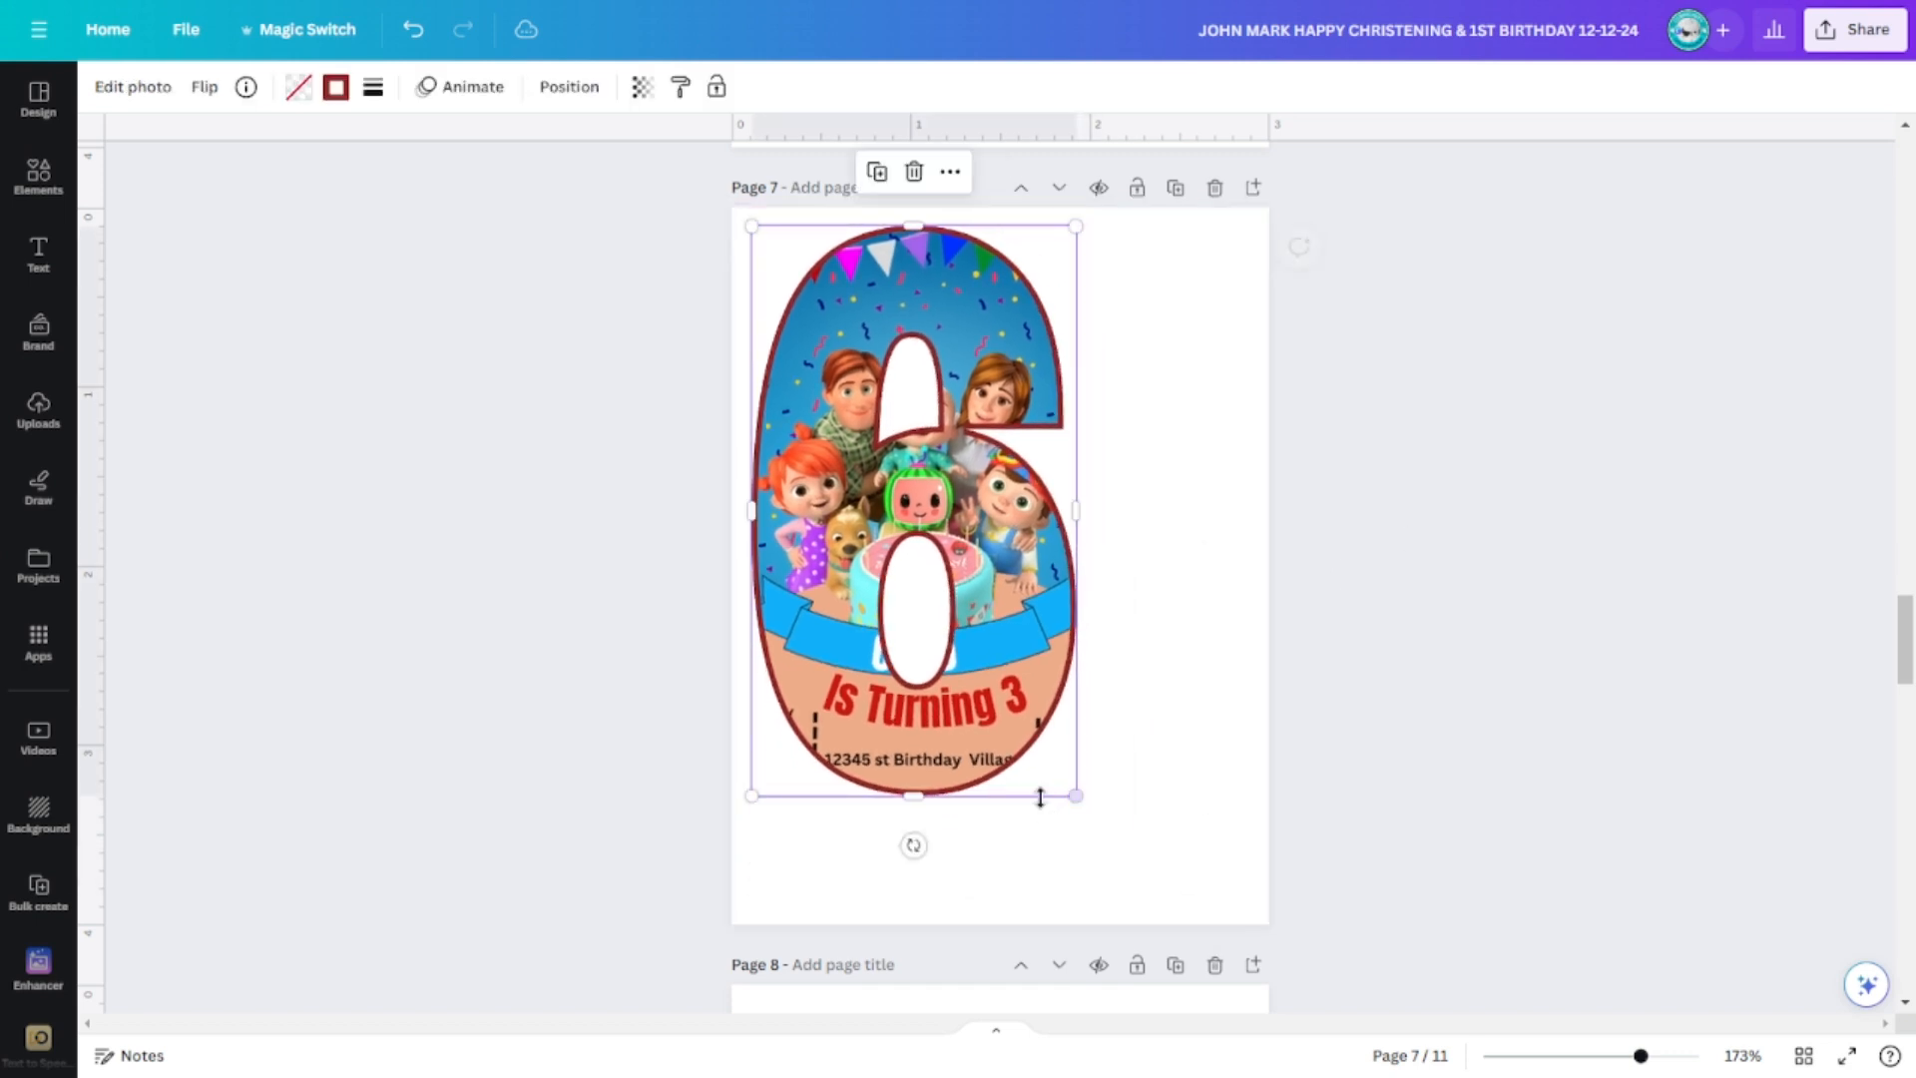
{"action": "left_click_drag", "start_coordinate": [967, 696], "coordinate": [993, 708]}
{"action": "left_click", "coordinate": [1343, 686]}
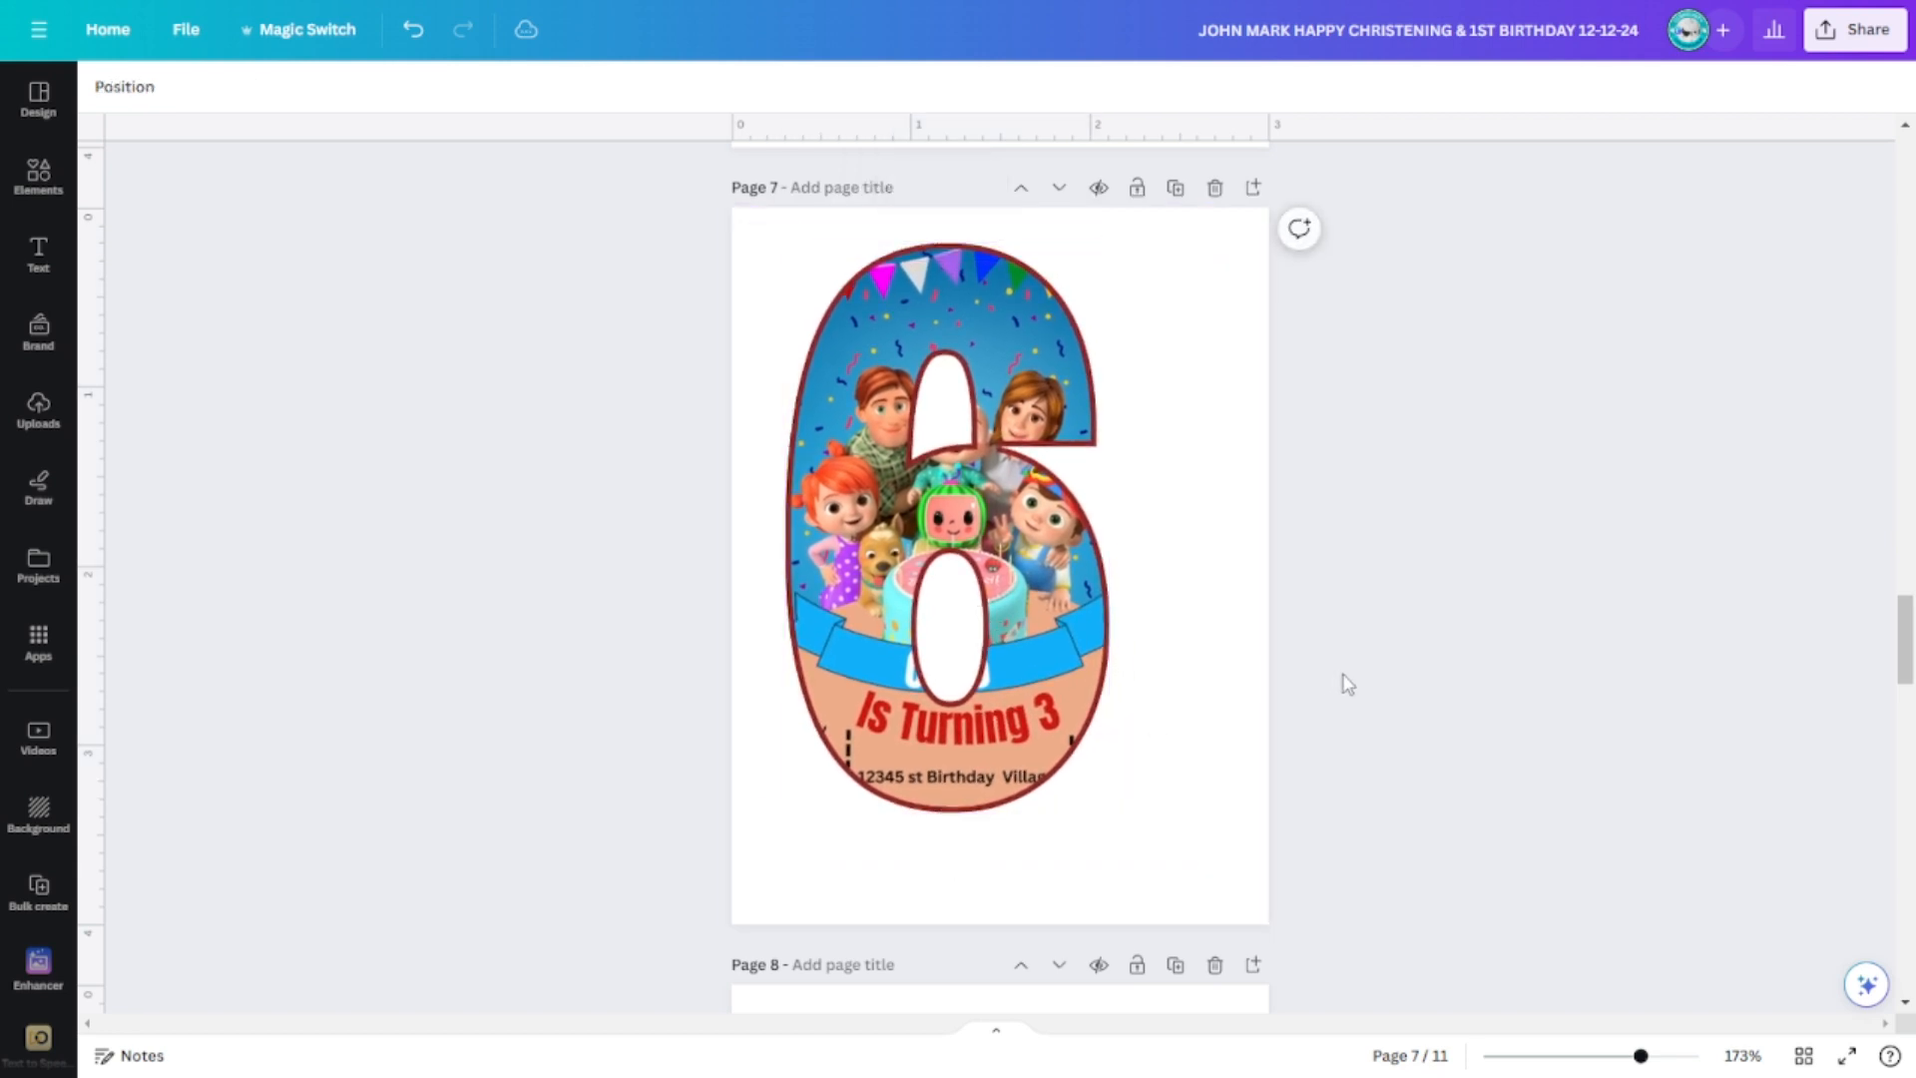
- Copy the cutout photo of the standing boy from page 6 and paste it onto page 7
{"action": "scroll", "coordinate": [1467, 671], "scroll_direction": "up", "scroll_amount": 10}
{"action": "scroll", "coordinate": [1454, 641], "scroll_direction": "down", "scroll_amount": 4}
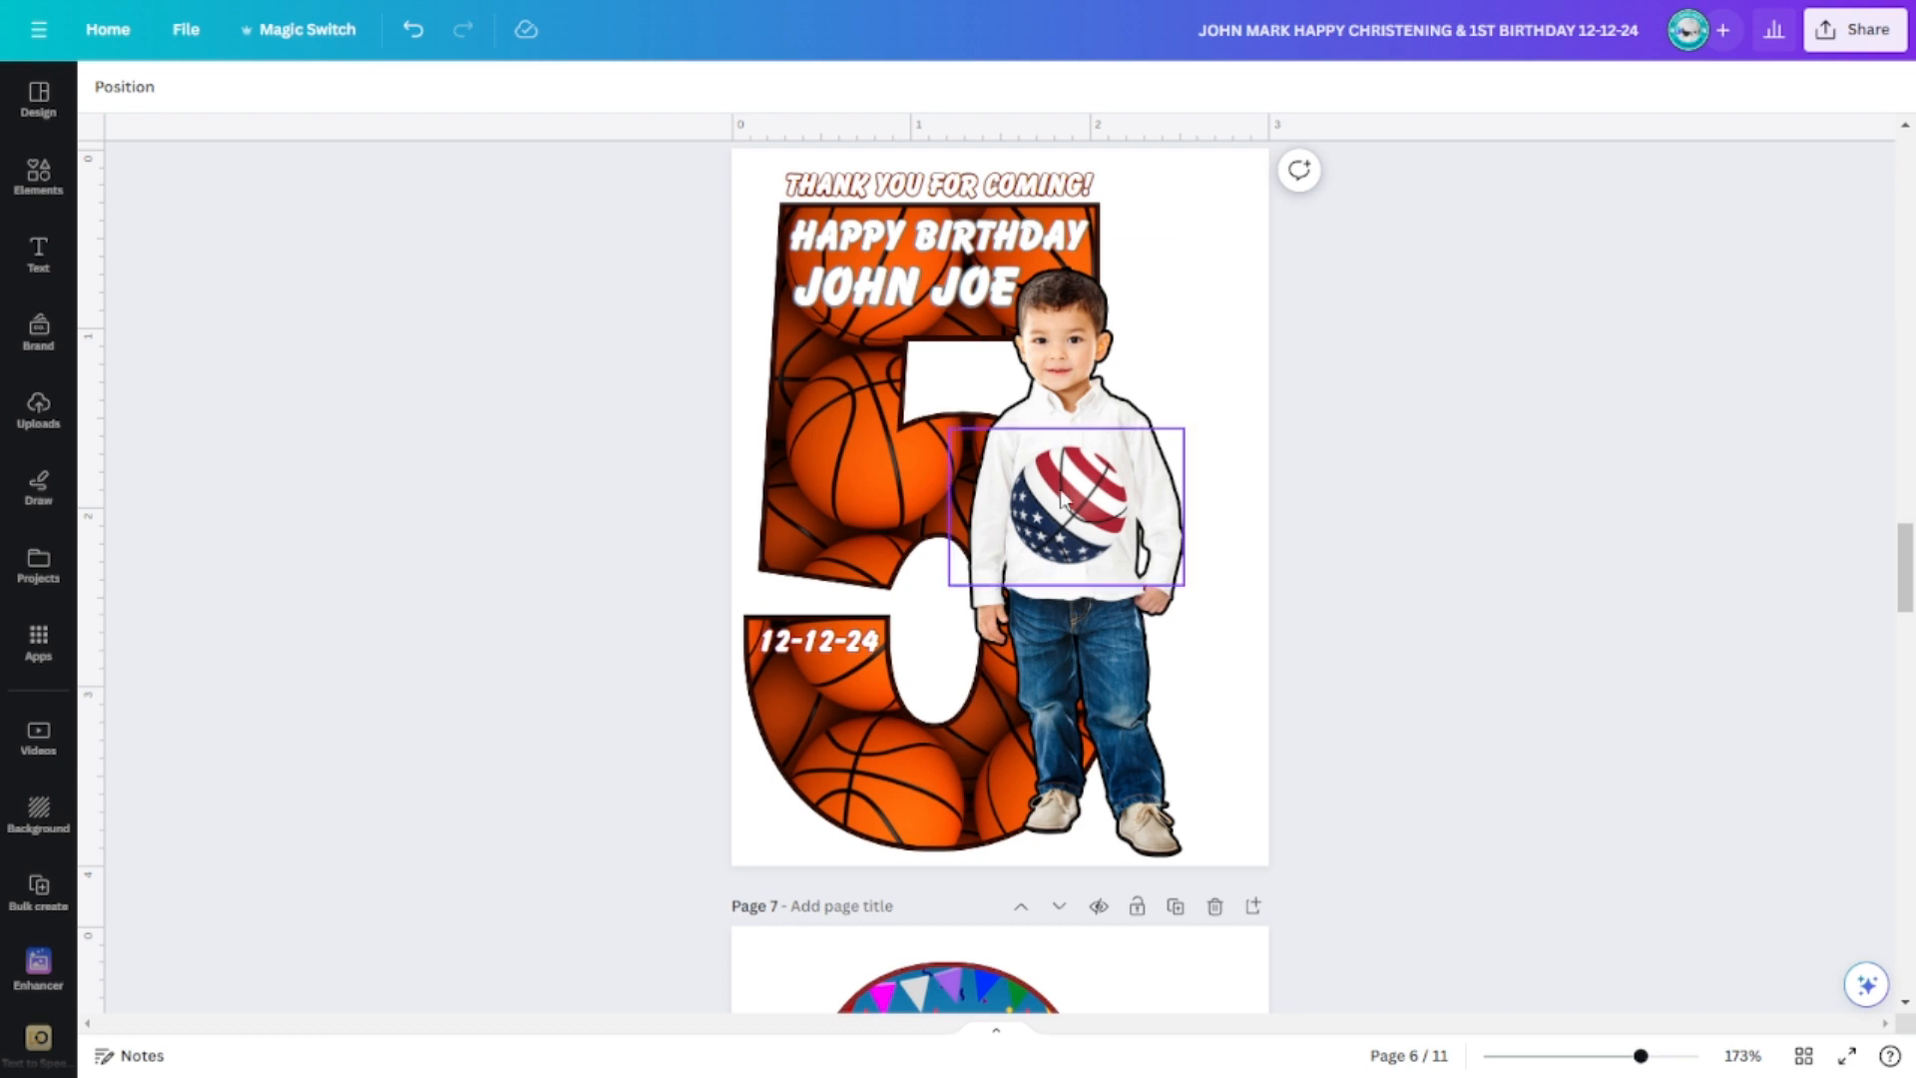
{"action": "left_click", "coordinate": [1058, 491]}
{"action": "left_click", "coordinate": [1157, 711]}
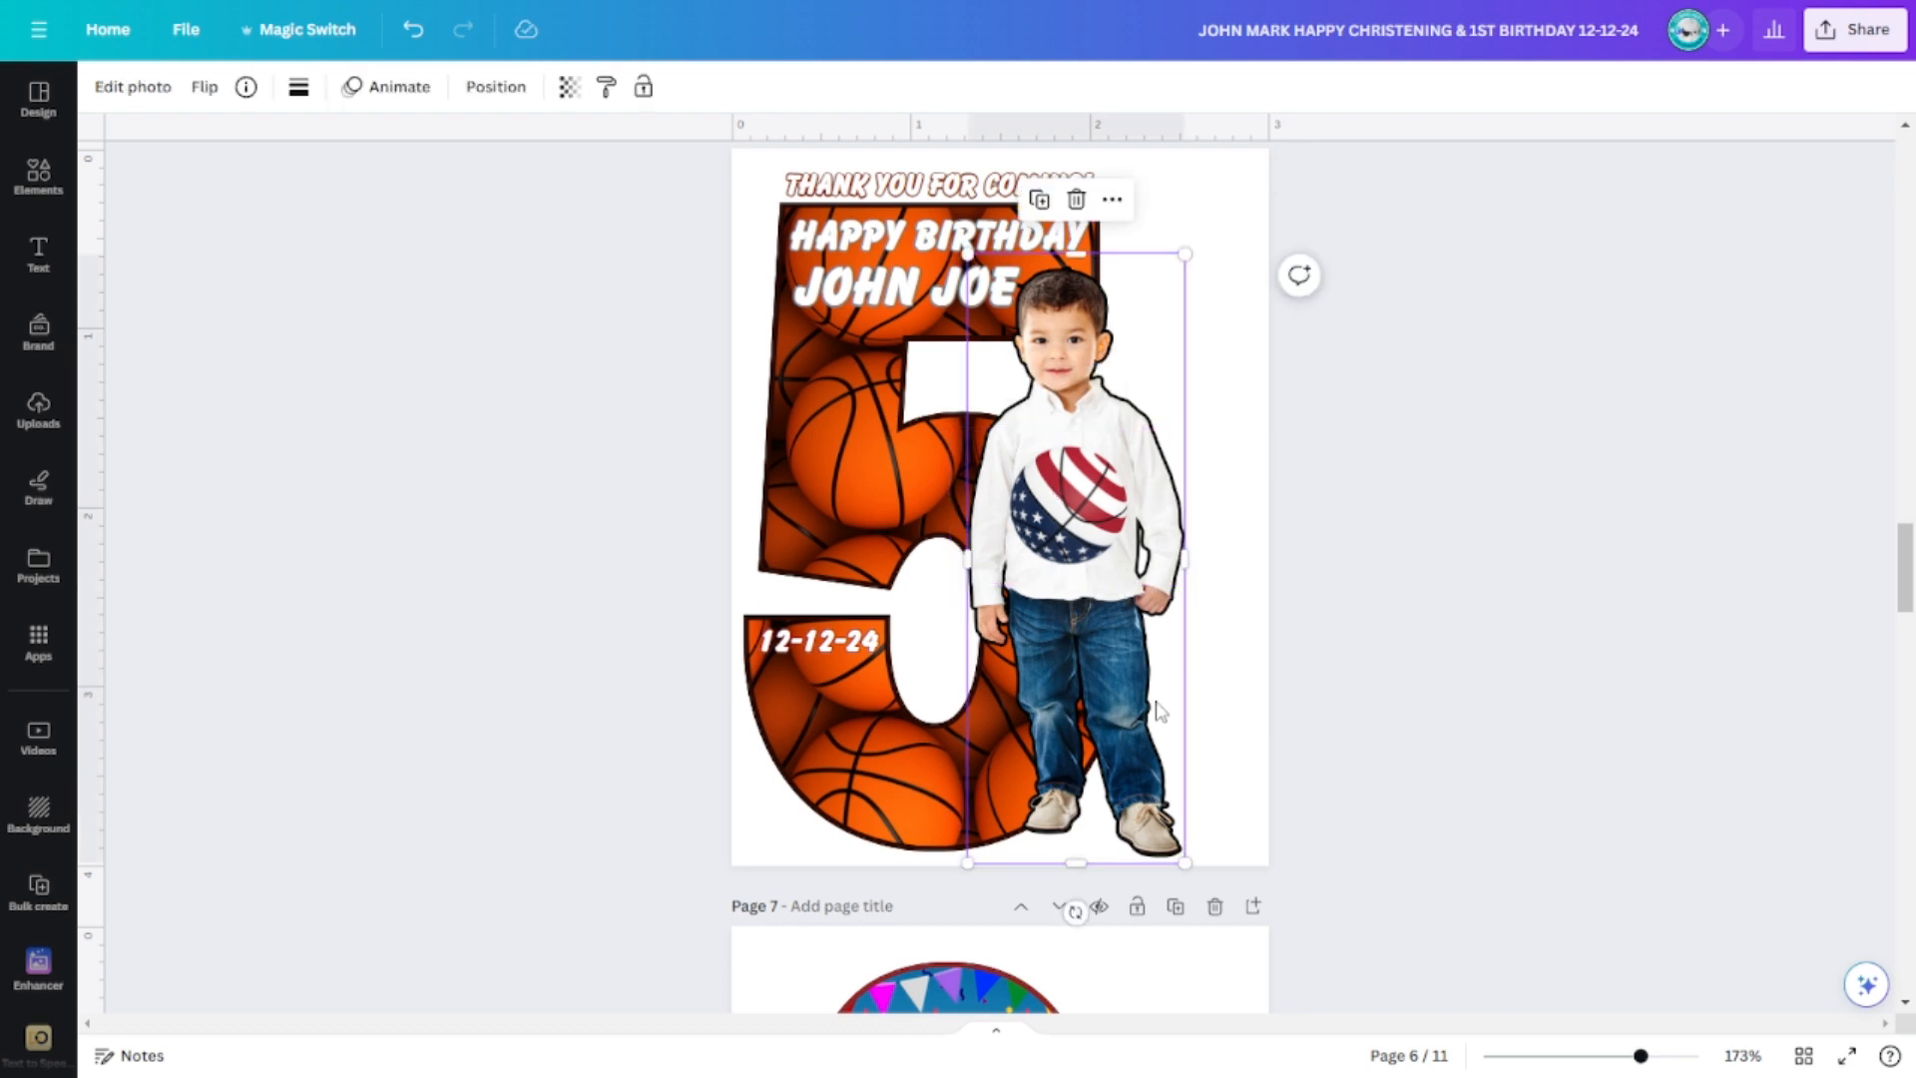
{"action": "scroll", "coordinate": [1427, 647], "scroll_direction": "down", "scroll_amount": 7}
{"action": "left_click", "coordinate": [1090, 659]}
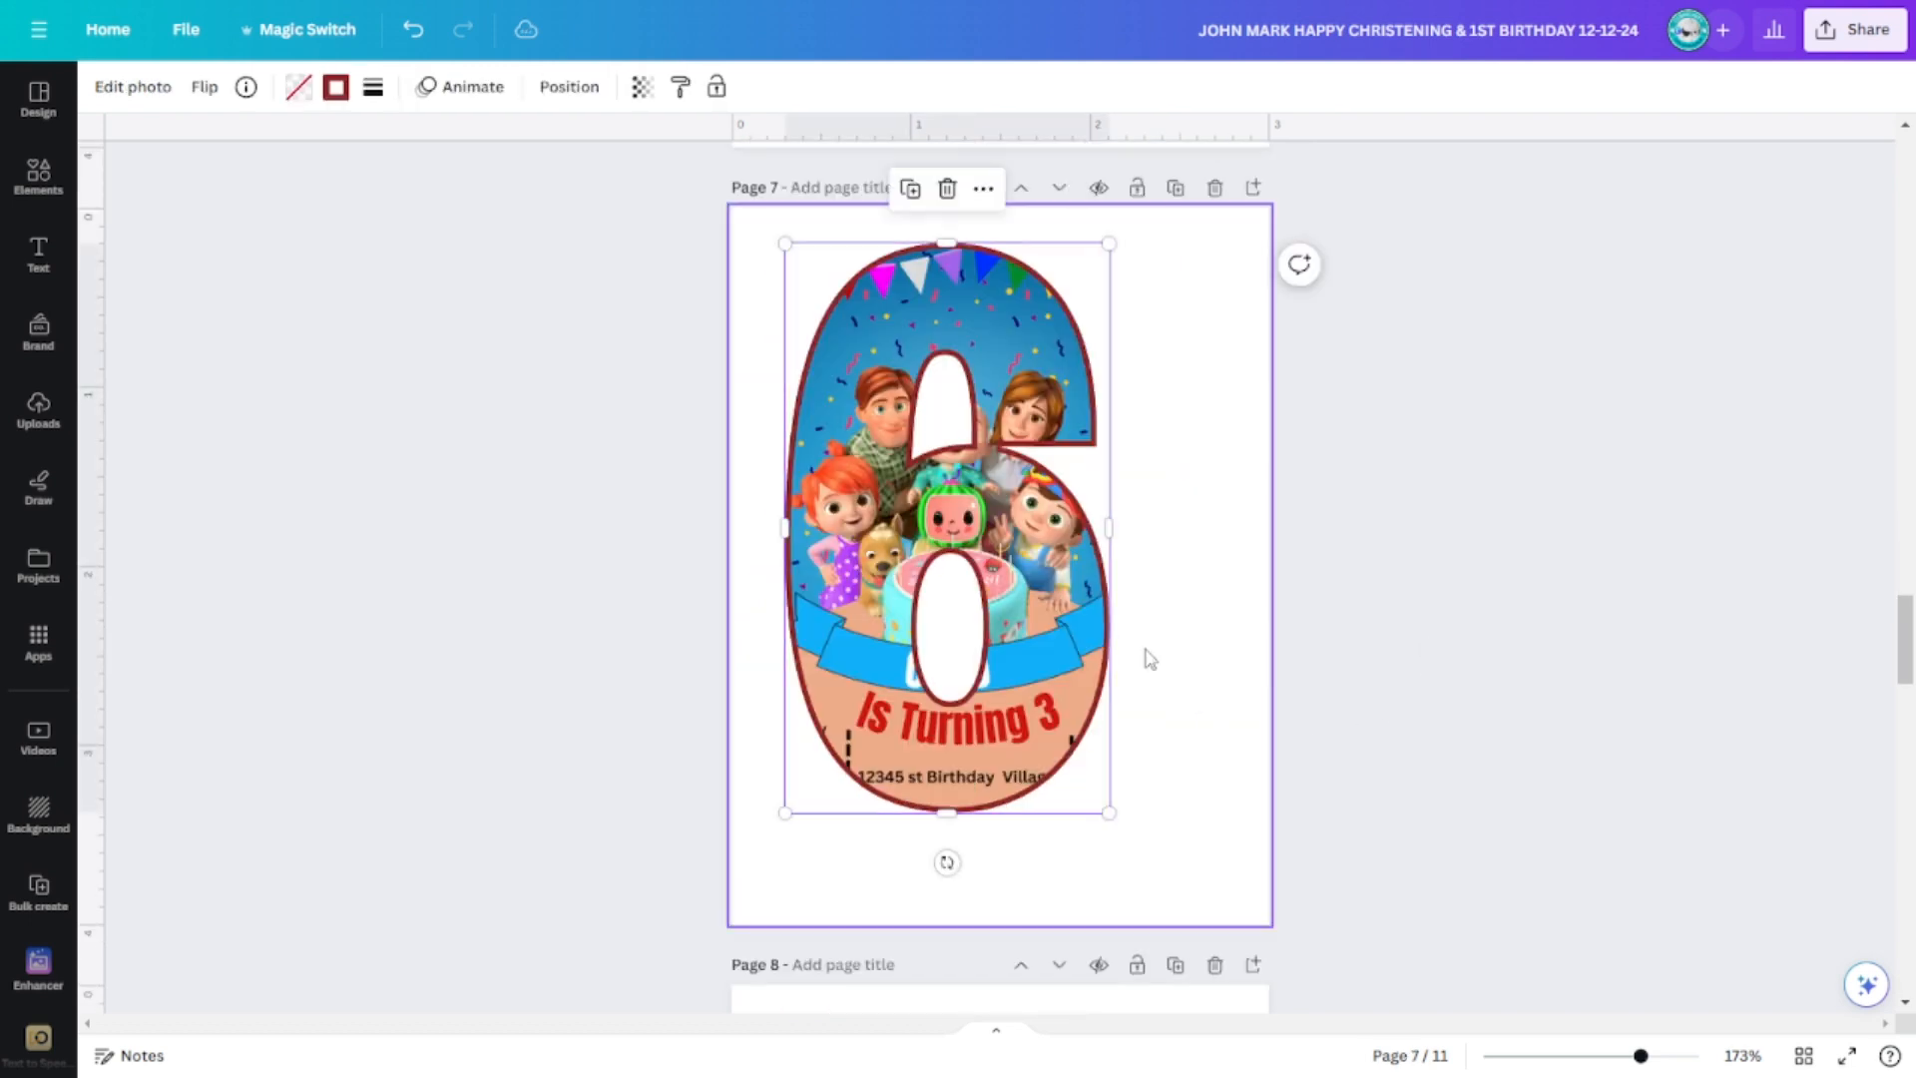
{"action": "left_click", "coordinate": [1148, 656]}
{"action": "key", "text": "ctrl+v"}
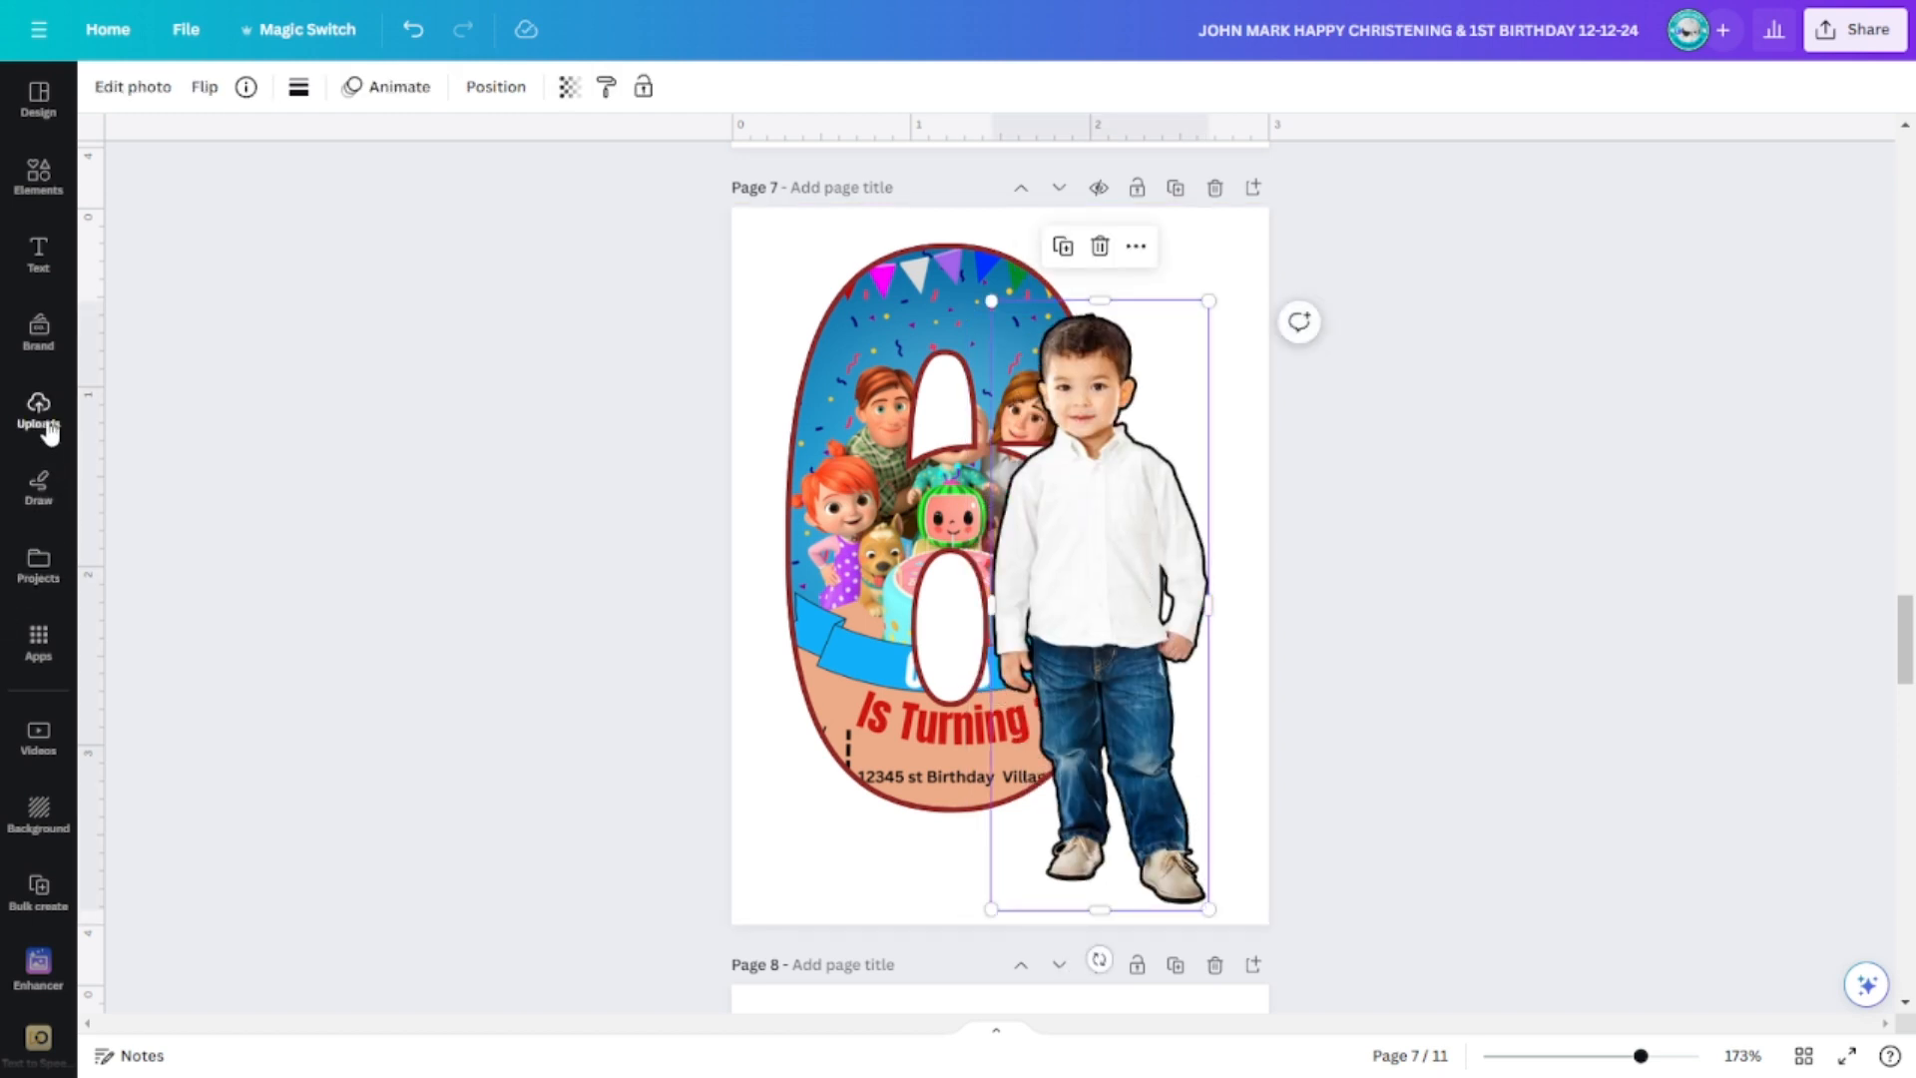
- Shrink the boy photo and place it over the lower right side of the number 6
{"action": "left_click_drag", "start_coordinate": [1155, 506], "coordinate": [1162, 511]}
{"action": "left_click_drag", "start_coordinate": [1215, 913], "coordinate": [1139, 775]}
{"action": "left_click_drag", "start_coordinate": [1079, 596], "coordinate": [1095, 722]}
{"action": "left_click_drag", "start_coordinate": [1182, 433], "coordinate": [1202, 380]}
{"action": "left_click_drag", "start_coordinate": [1151, 573], "coordinate": [1149, 590]}
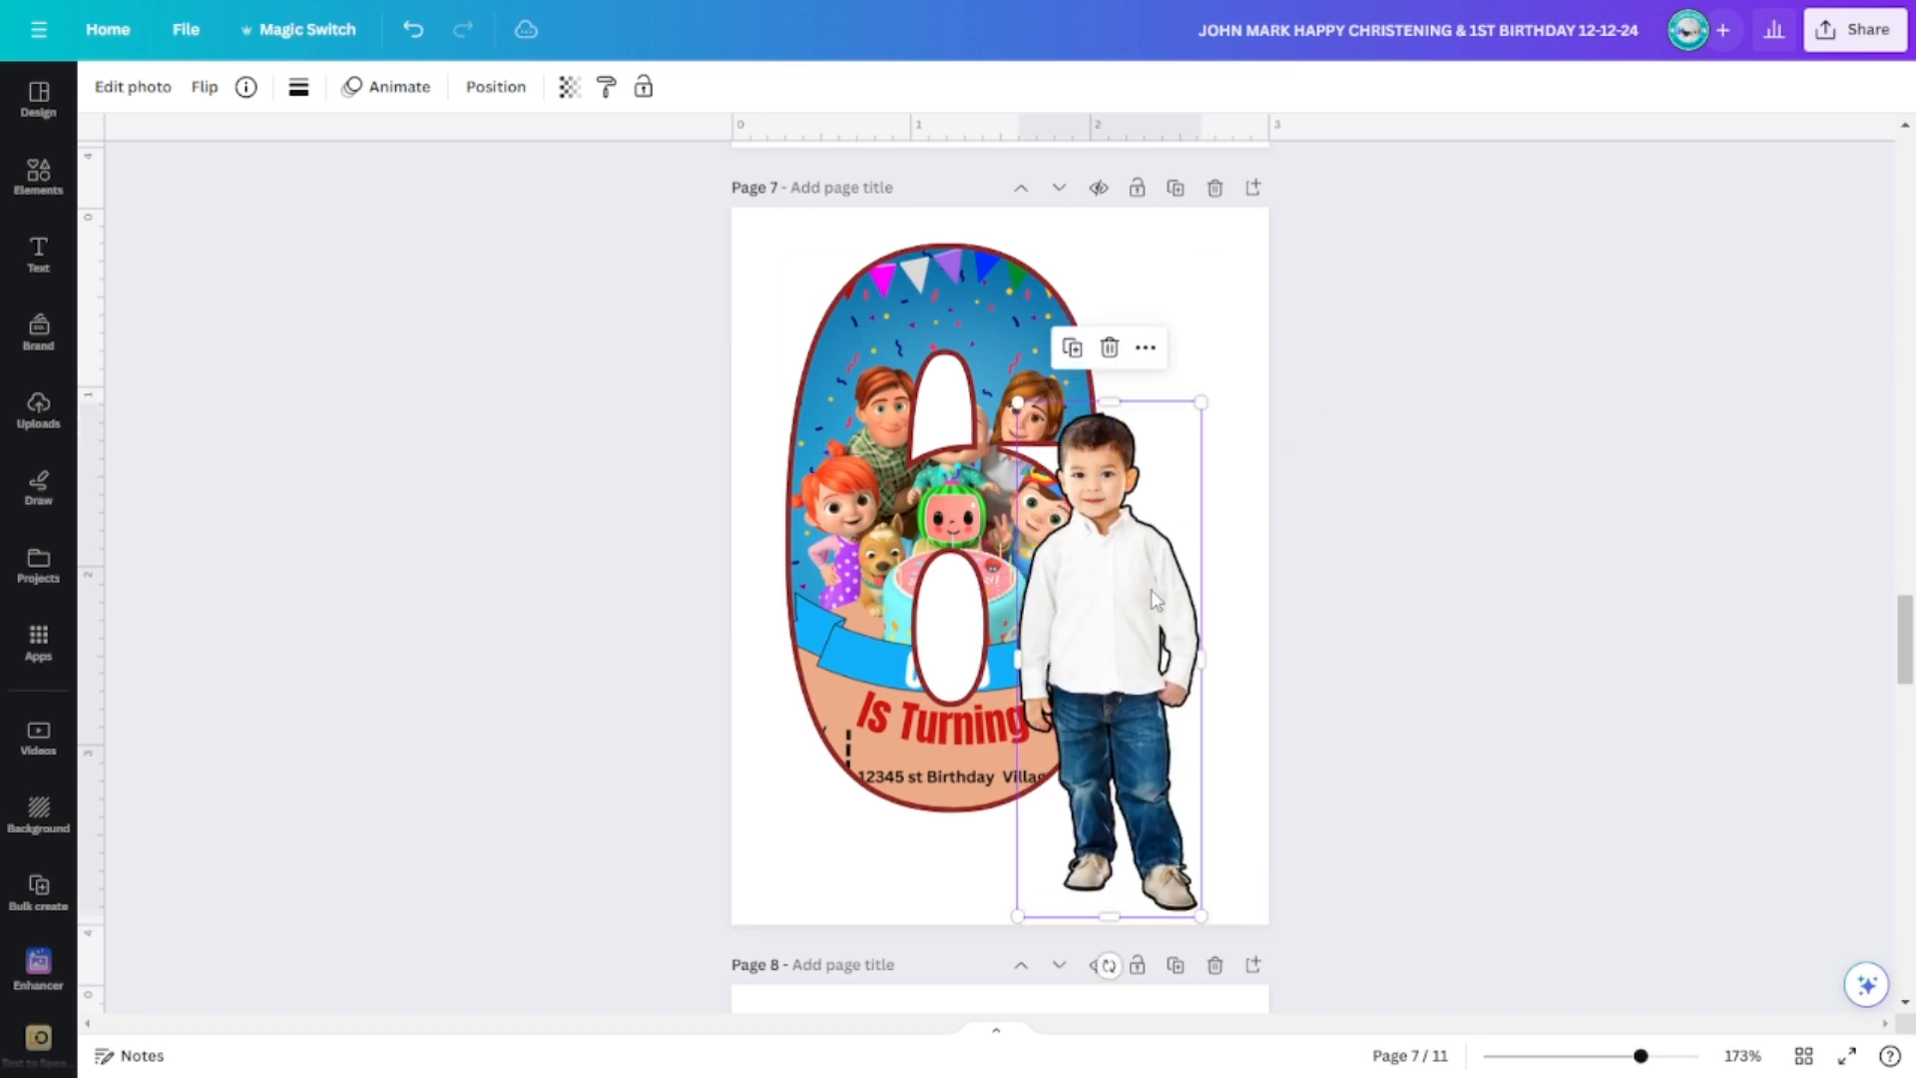
- Change the shadow color outlining the boy photo on page 7 to red #D60A0A
{"action": "left_click", "coordinate": [132, 90]}
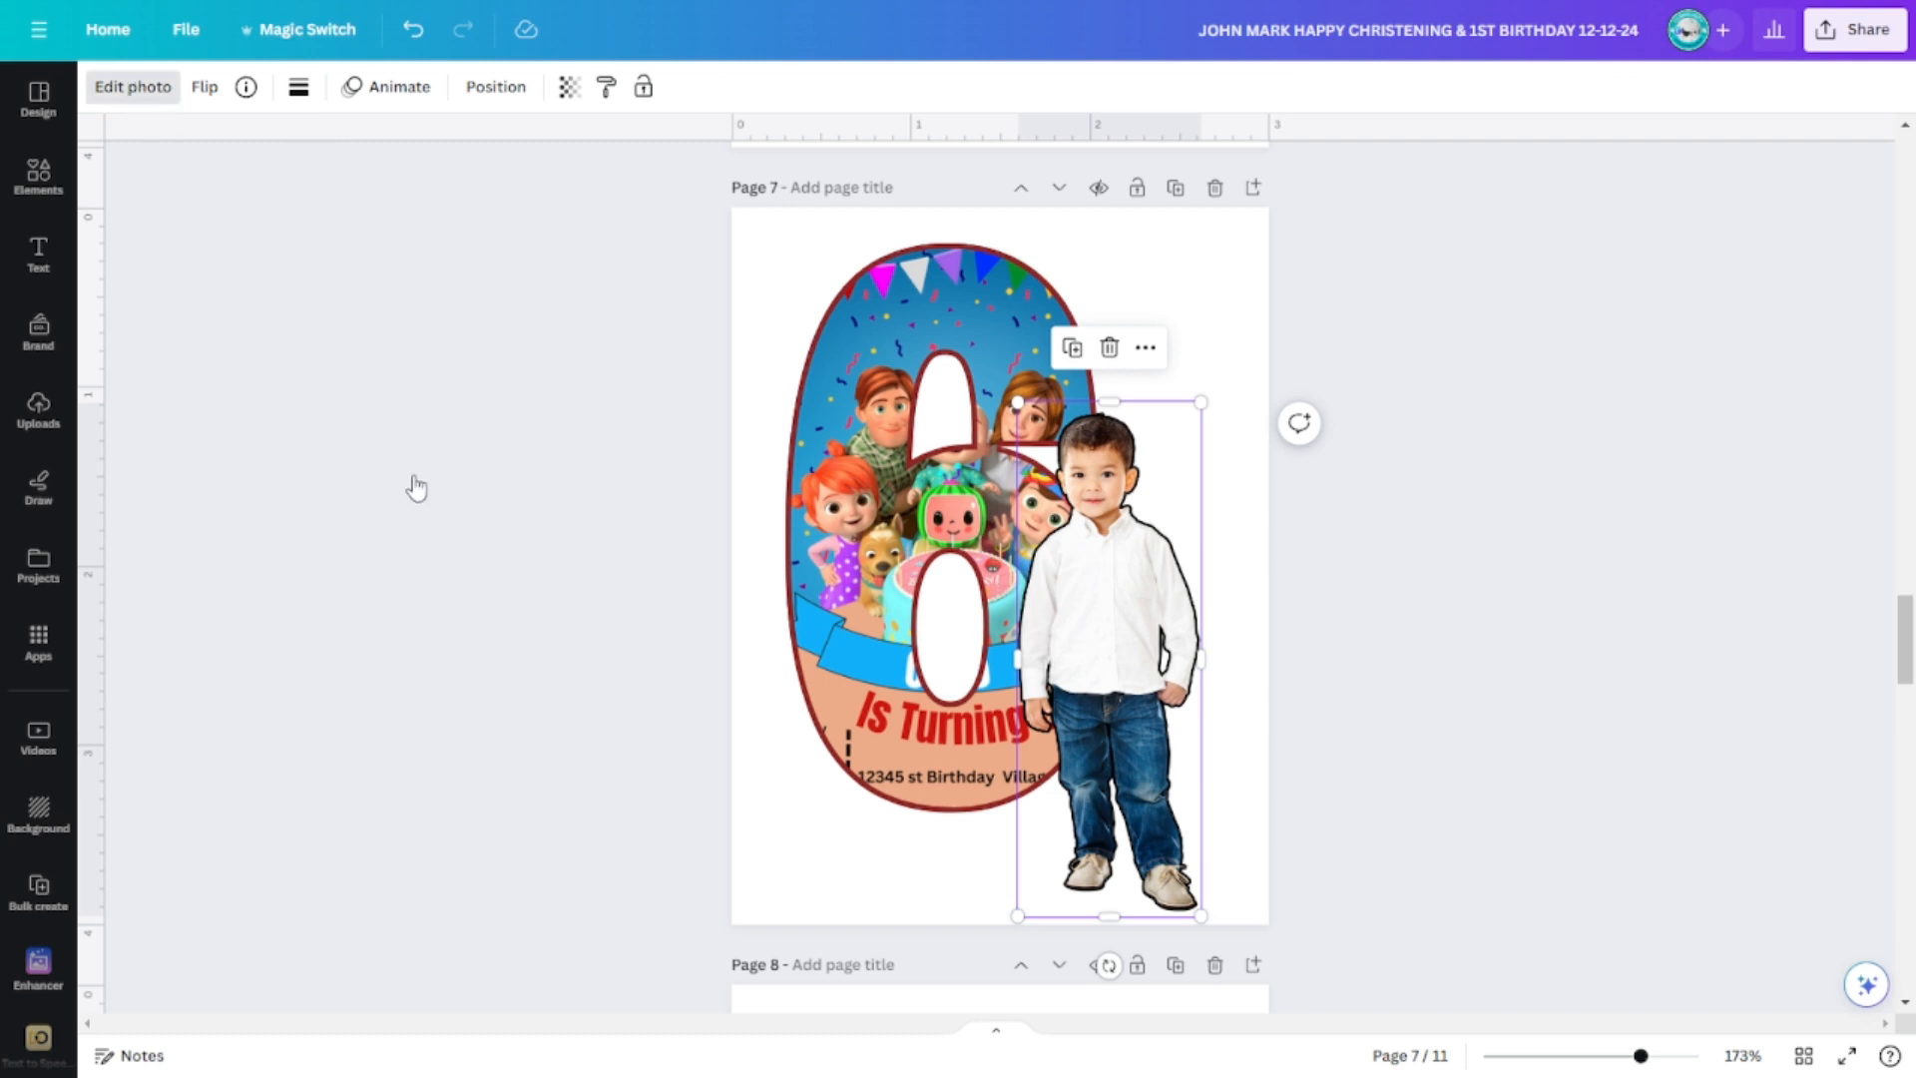
{"action": "left_click", "coordinate": [157, 764]}
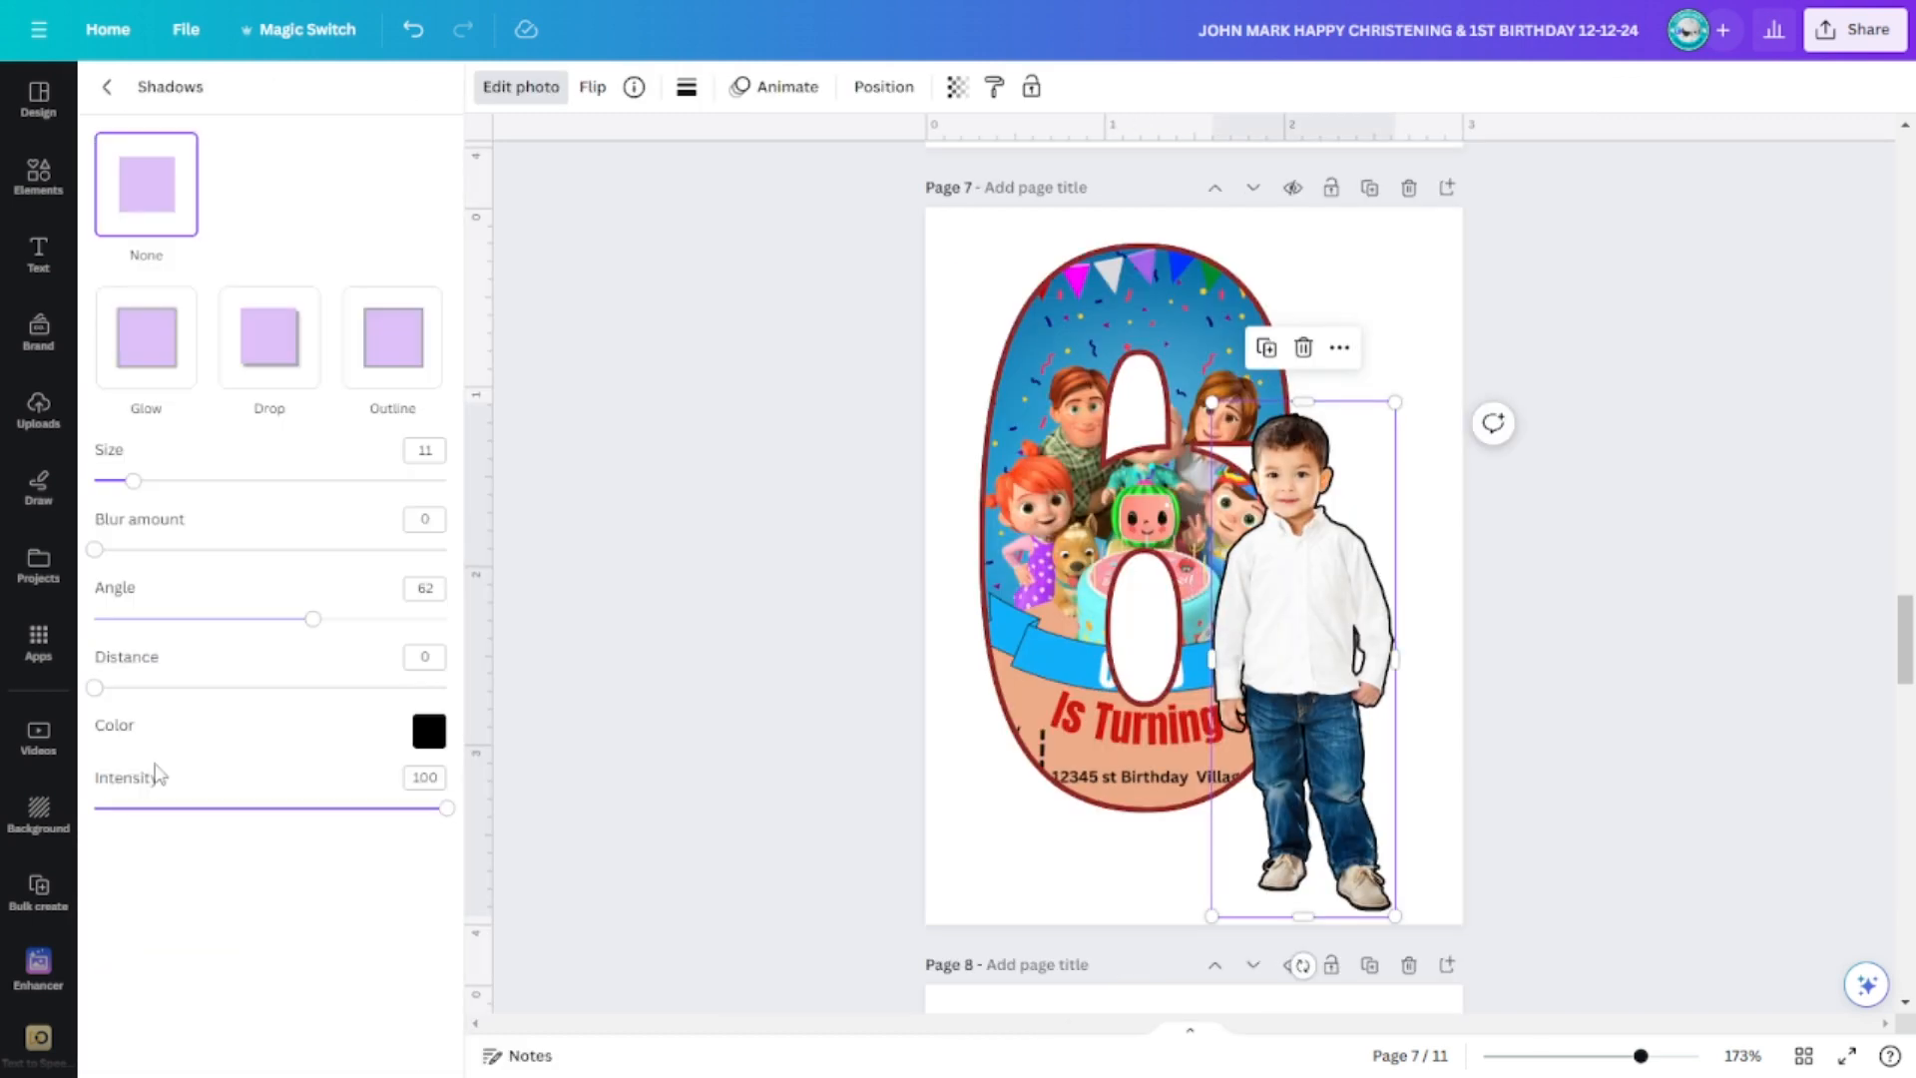
{"action": "left_click", "coordinate": [427, 736]}
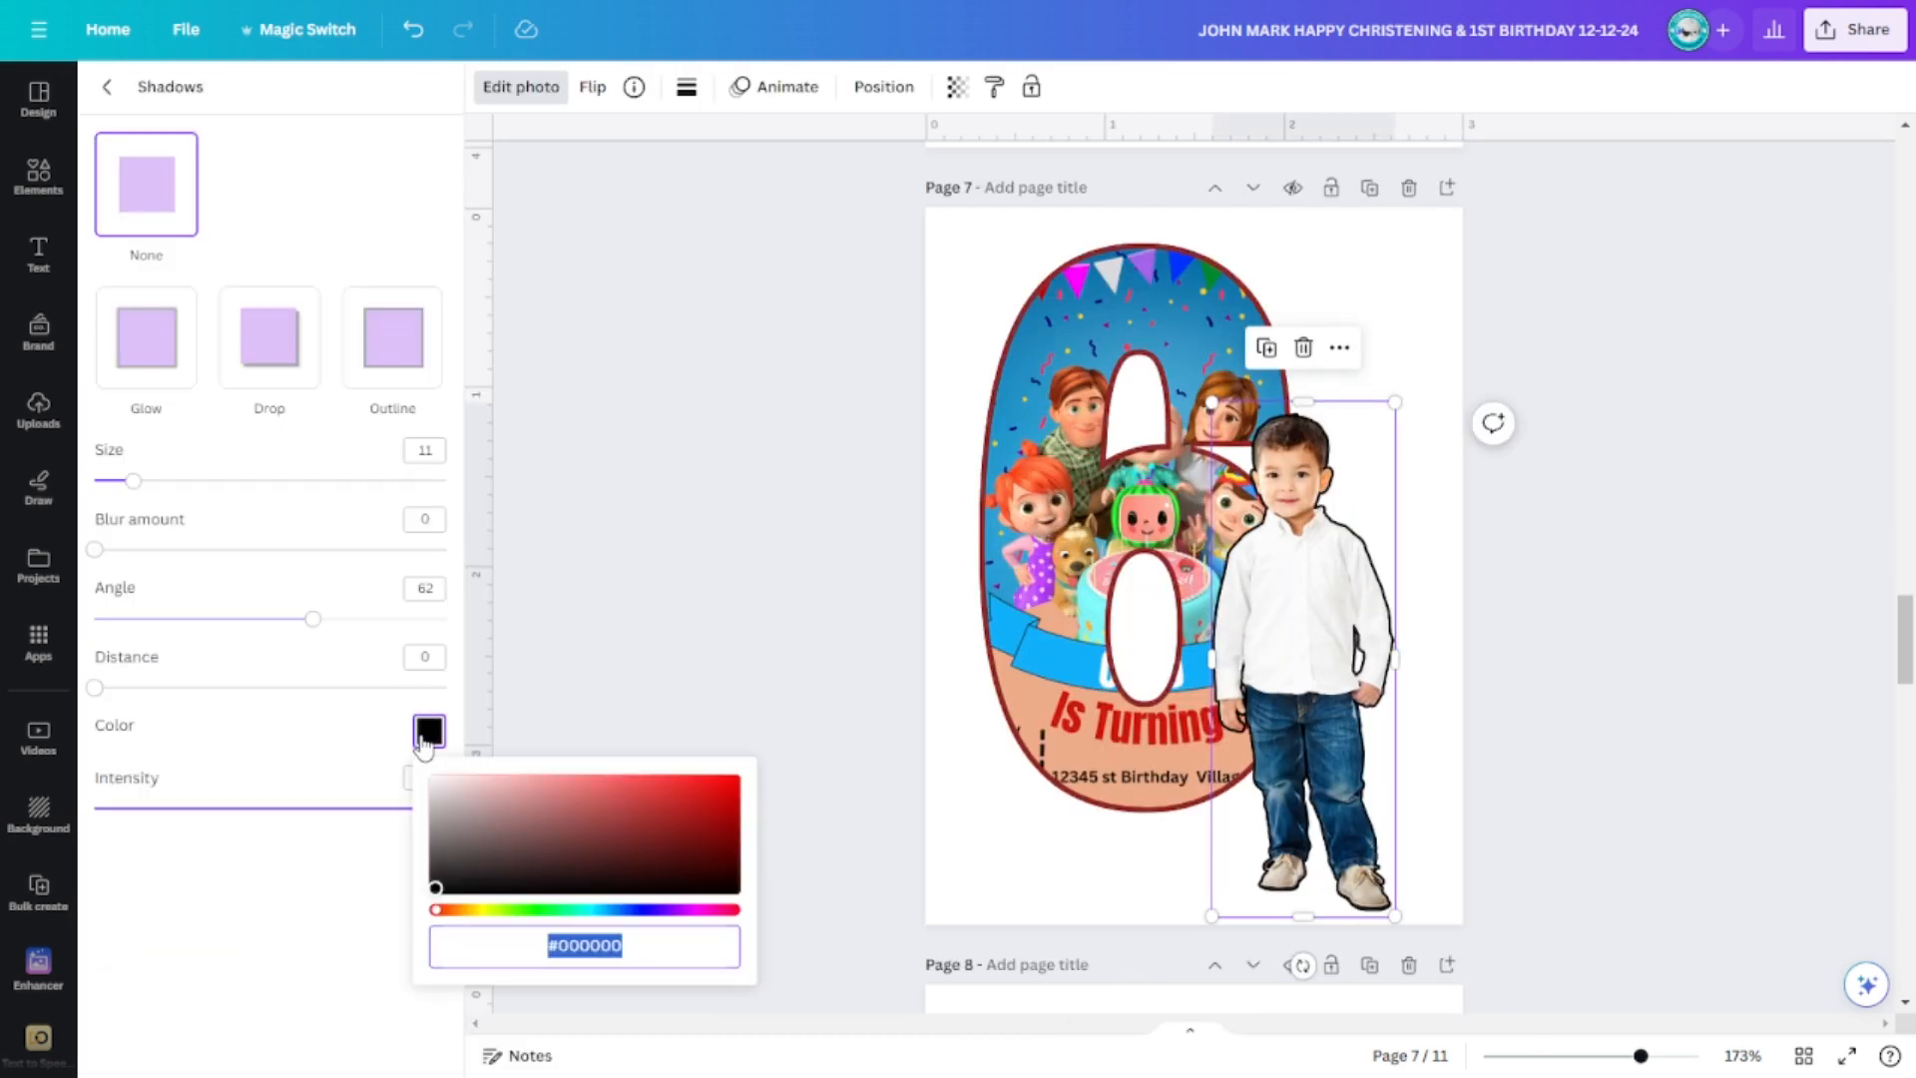
{"action": "left_click", "coordinate": [727, 798]}
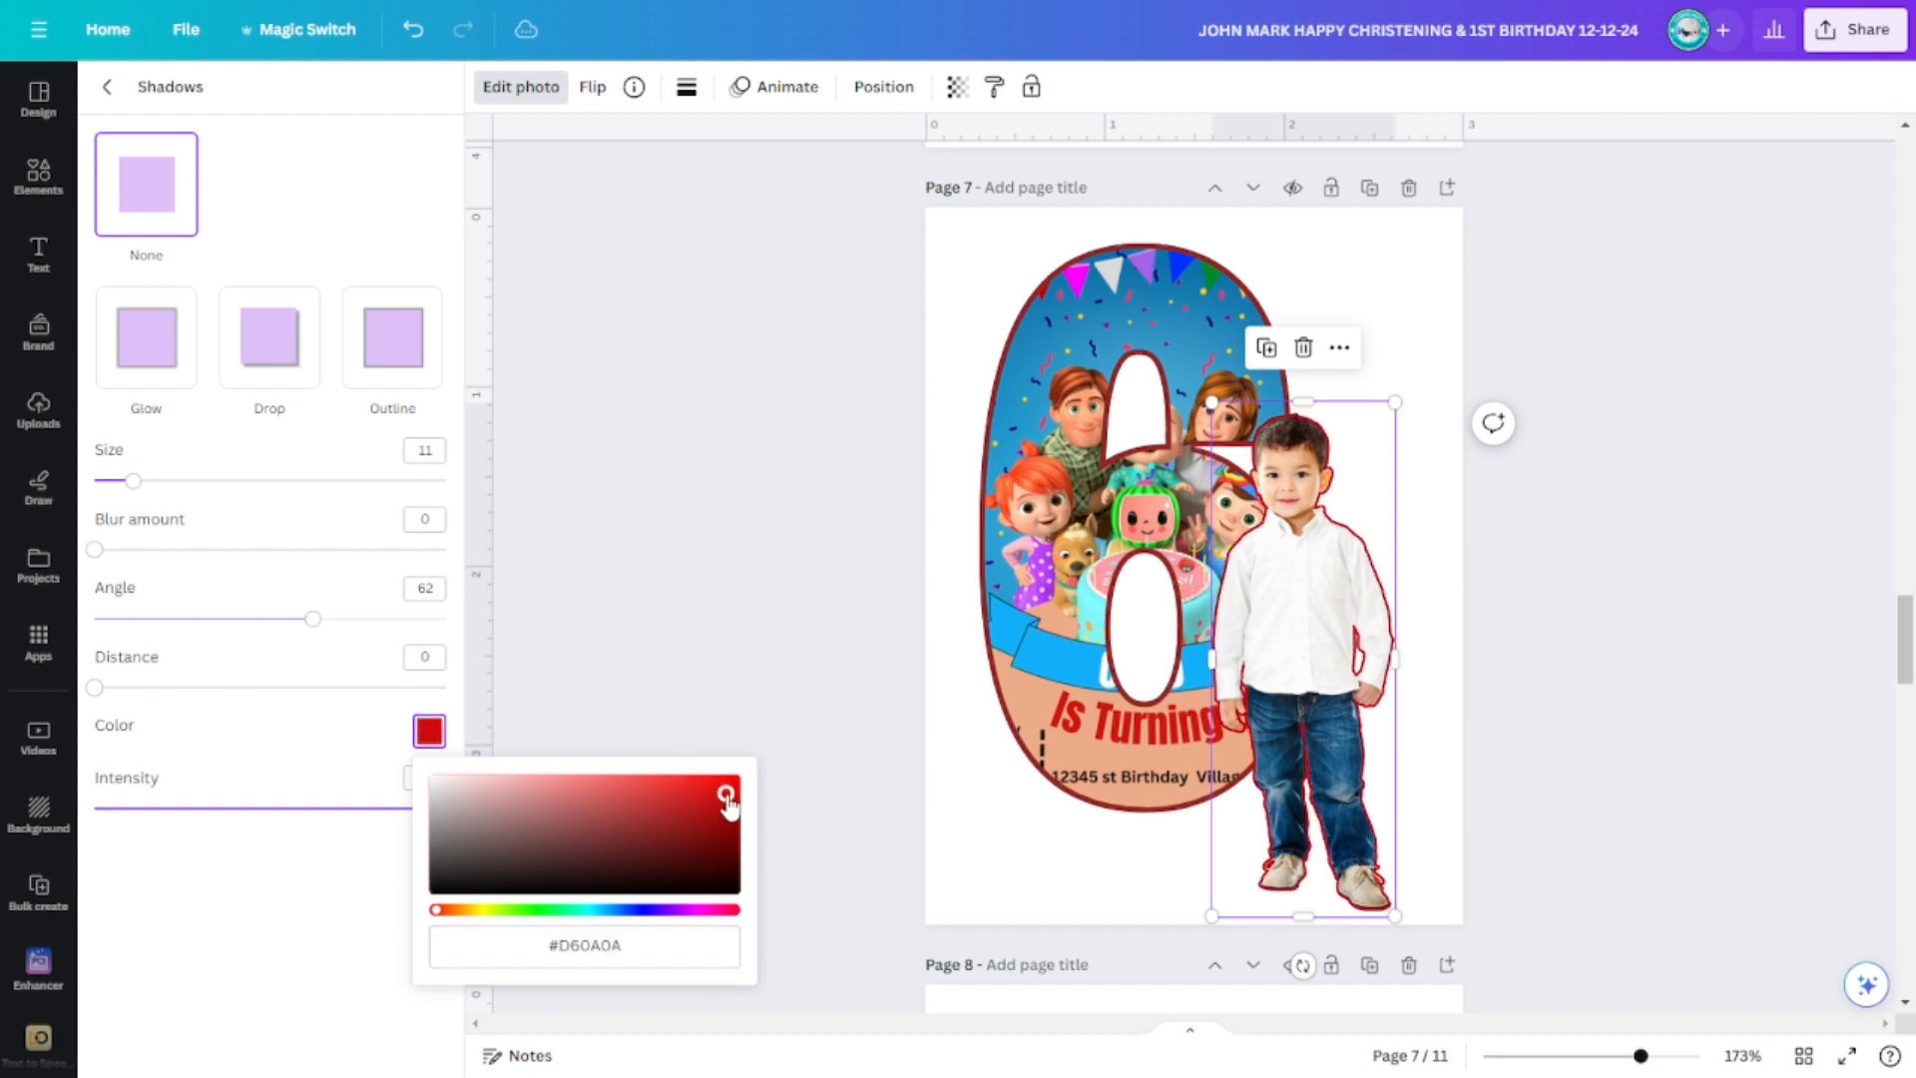
{"action": "left_click", "coordinate": [1680, 676]}
{"action": "left_click", "coordinate": [1626, 675]}
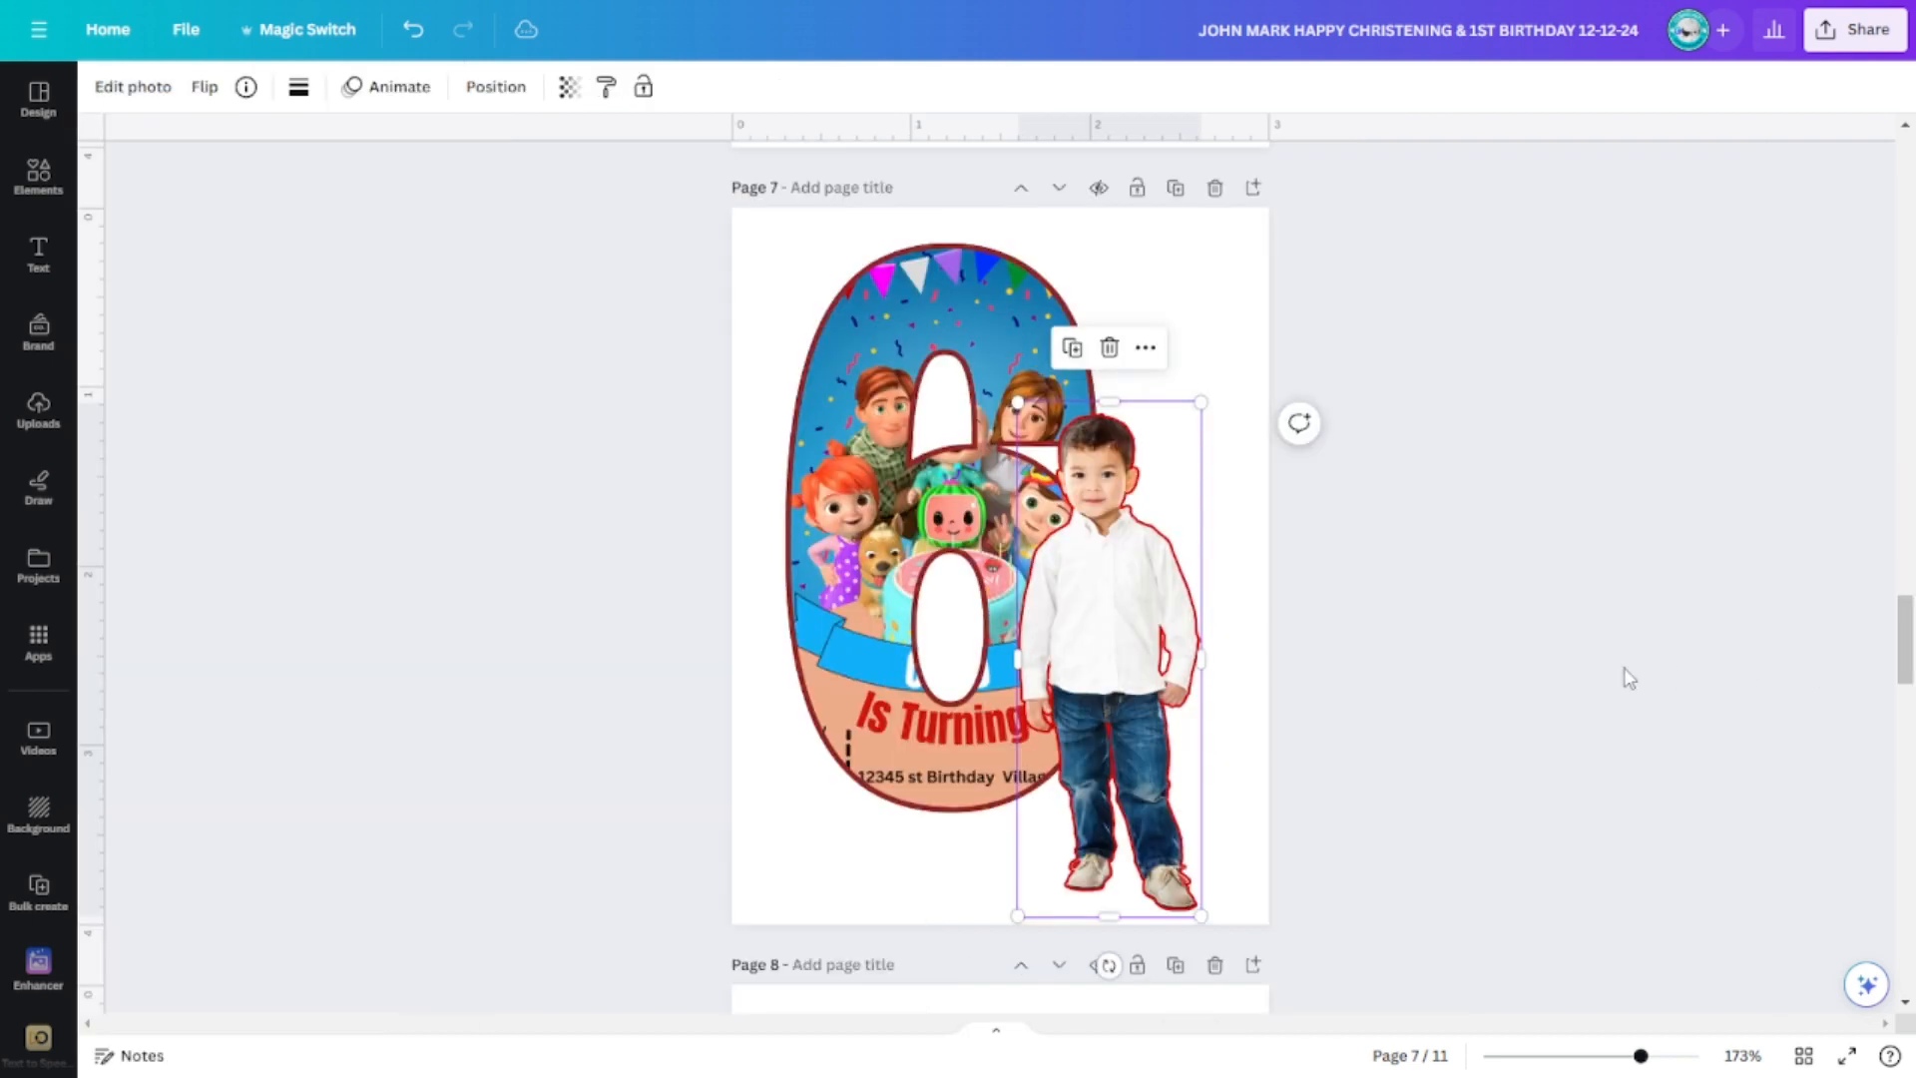
- Nudge the boy photo left and down so it overlaps the right side of the number 6
{"action": "mouse_move", "coordinate": [1132, 573]}
{"action": "left_mouse_down"}
{"action": "mouse_move", "coordinate": [1155, 561]}
{"action": "mouse_move", "coordinate": [1128, 547]}
{"action": "left_mouse_up"}
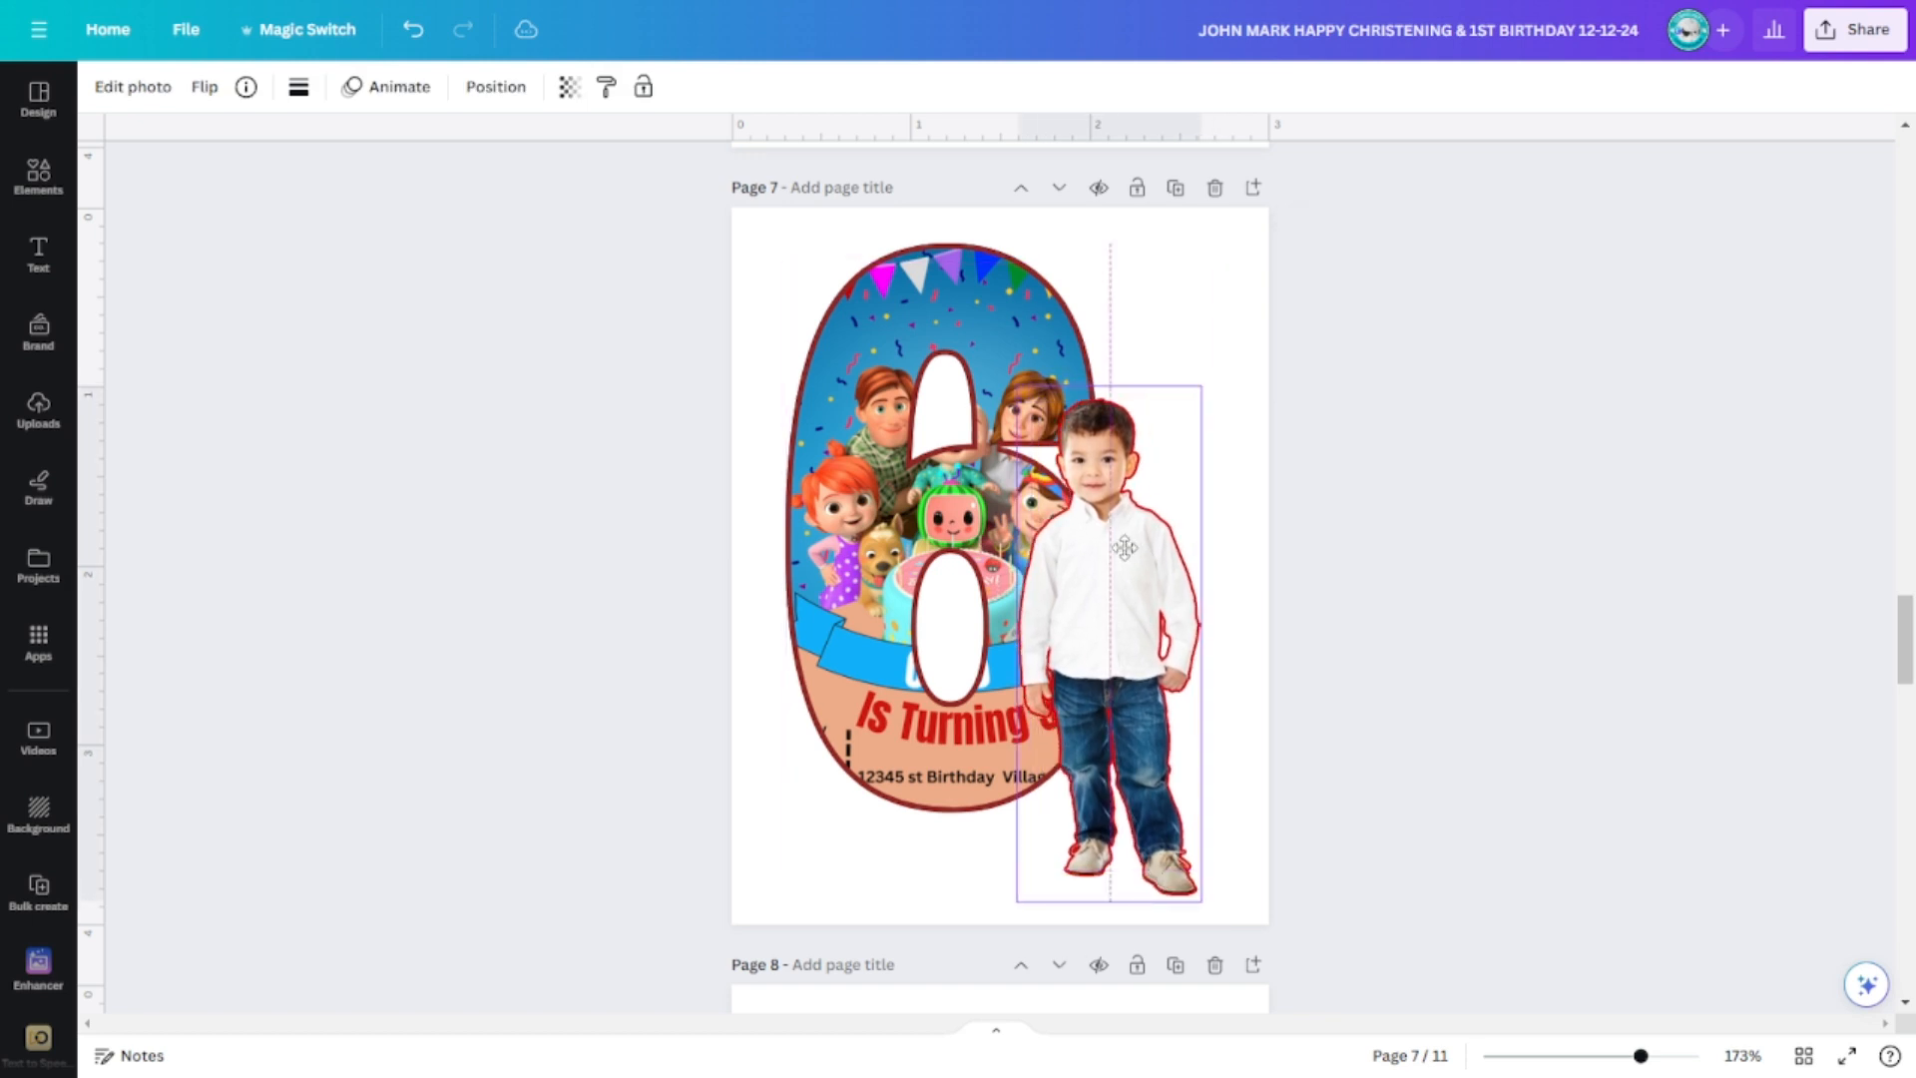
{"action": "key", "text": "Left"}
{"action": "key", "text": "Left"}
{"action": "key", "text": "Left"}
{"action": "key", "text": "Left"}
{"action": "key", "text": "Left"}
{"action": "key", "text": "Left"}
{"action": "key", "text": "Left"}
{"action": "key", "text": "Left"}
{"action": "key", "text": "Left"}
{"action": "key", "text": "Left"}
{"action": "key", "text": "Left"}
{"action": "key", "text": "Left"}
{"action": "key", "text": "Left"}
{"action": "key", "text": "Left"}
{"action": "key", "text": "Left"}
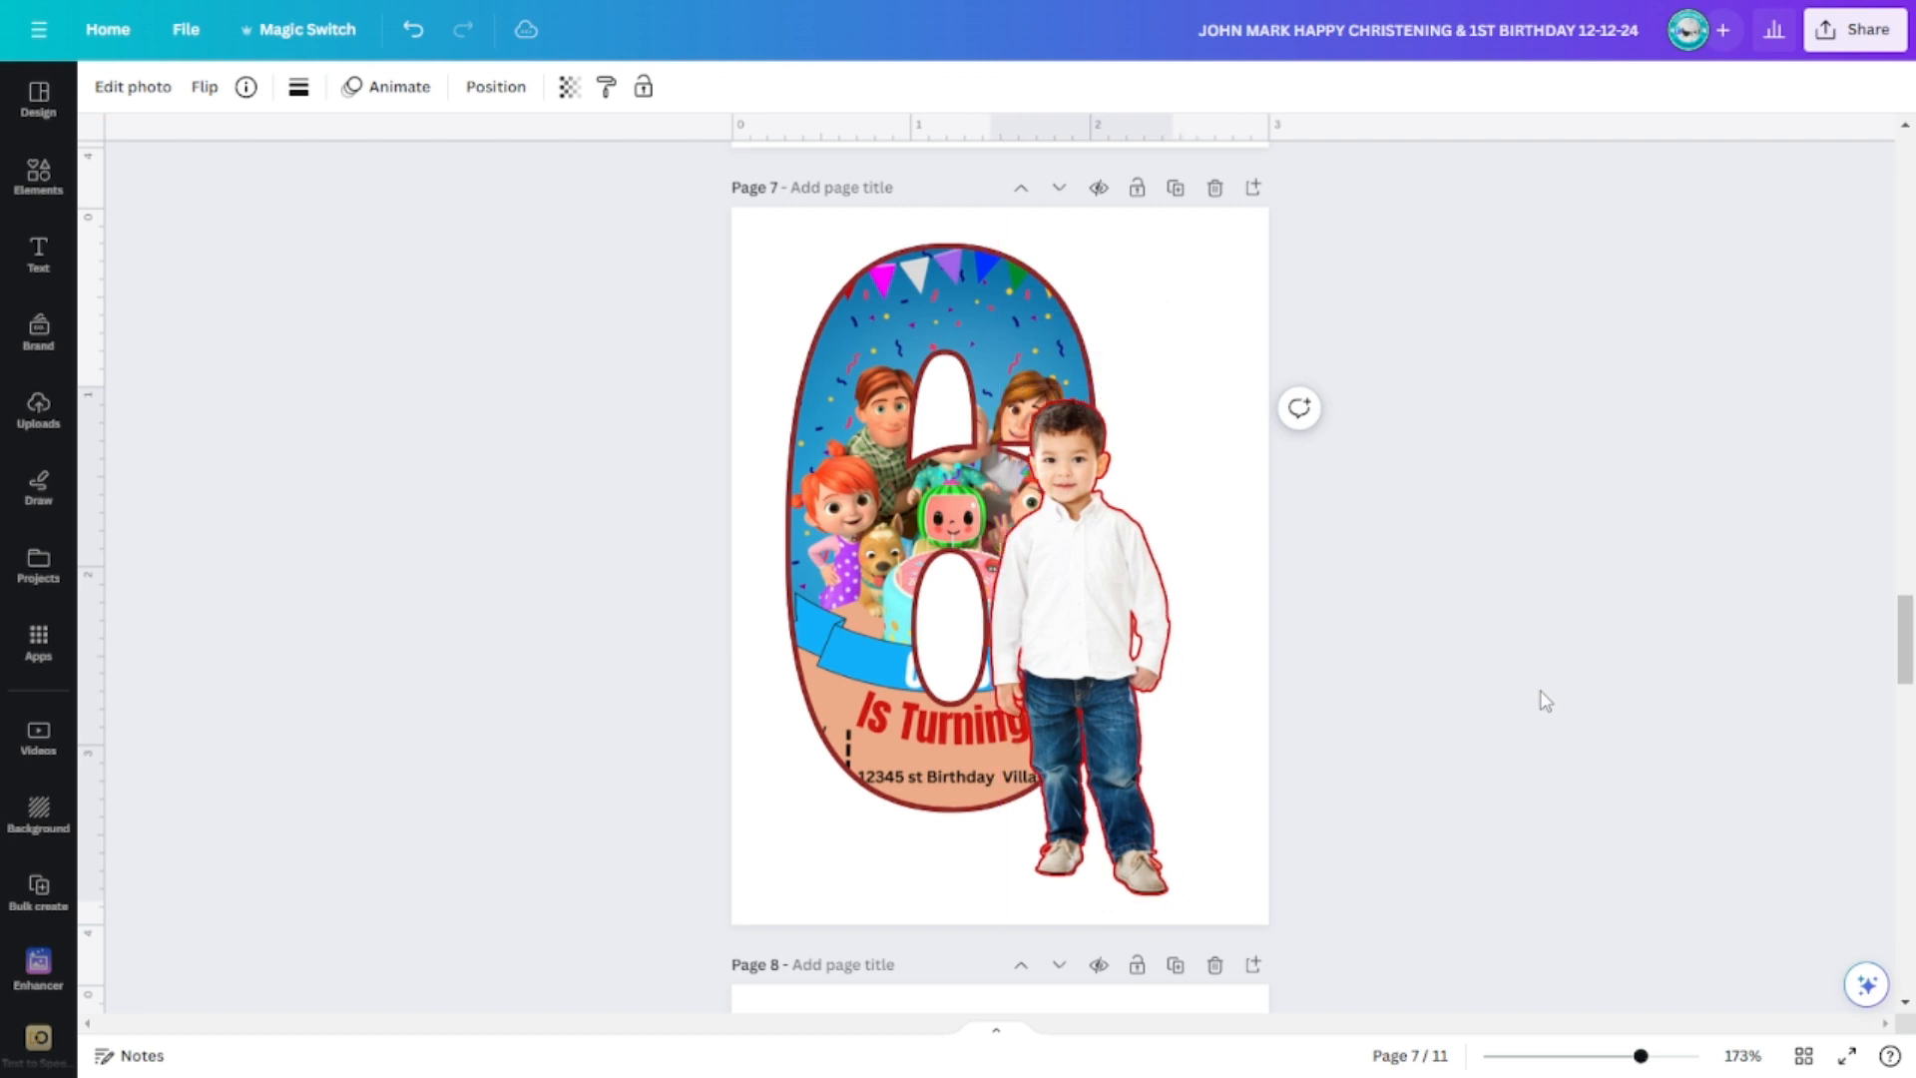
{"action": "key", "text": "Down"}
{"action": "key", "text": "Down"}
{"action": "key", "text": "Down"}
{"action": "key", "text": "Down"}
{"action": "key", "text": "Down"}
{"action": "key", "text": "Down"}
{"action": "key", "text": "Down"}
{"action": "key", "text": "Down"}
{"action": "key", "text": "Down"}
{"action": "key", "text": "Down"}
{"action": "key", "text": "Down"}
{"action": "key", "text": "Down"}
- Shrink the boy photo a little more and adjust its position beside the lower curve of the number 6
{"action": "left_click", "coordinate": [1134, 605]}
{"action": "left_click_drag", "start_coordinate": [987, 407], "coordinate": [1015, 485]}
{"action": "left_click_drag", "start_coordinate": [1103, 638], "coordinate": [1236, 672]}
{"action": "left_click", "coordinate": [1522, 753]}
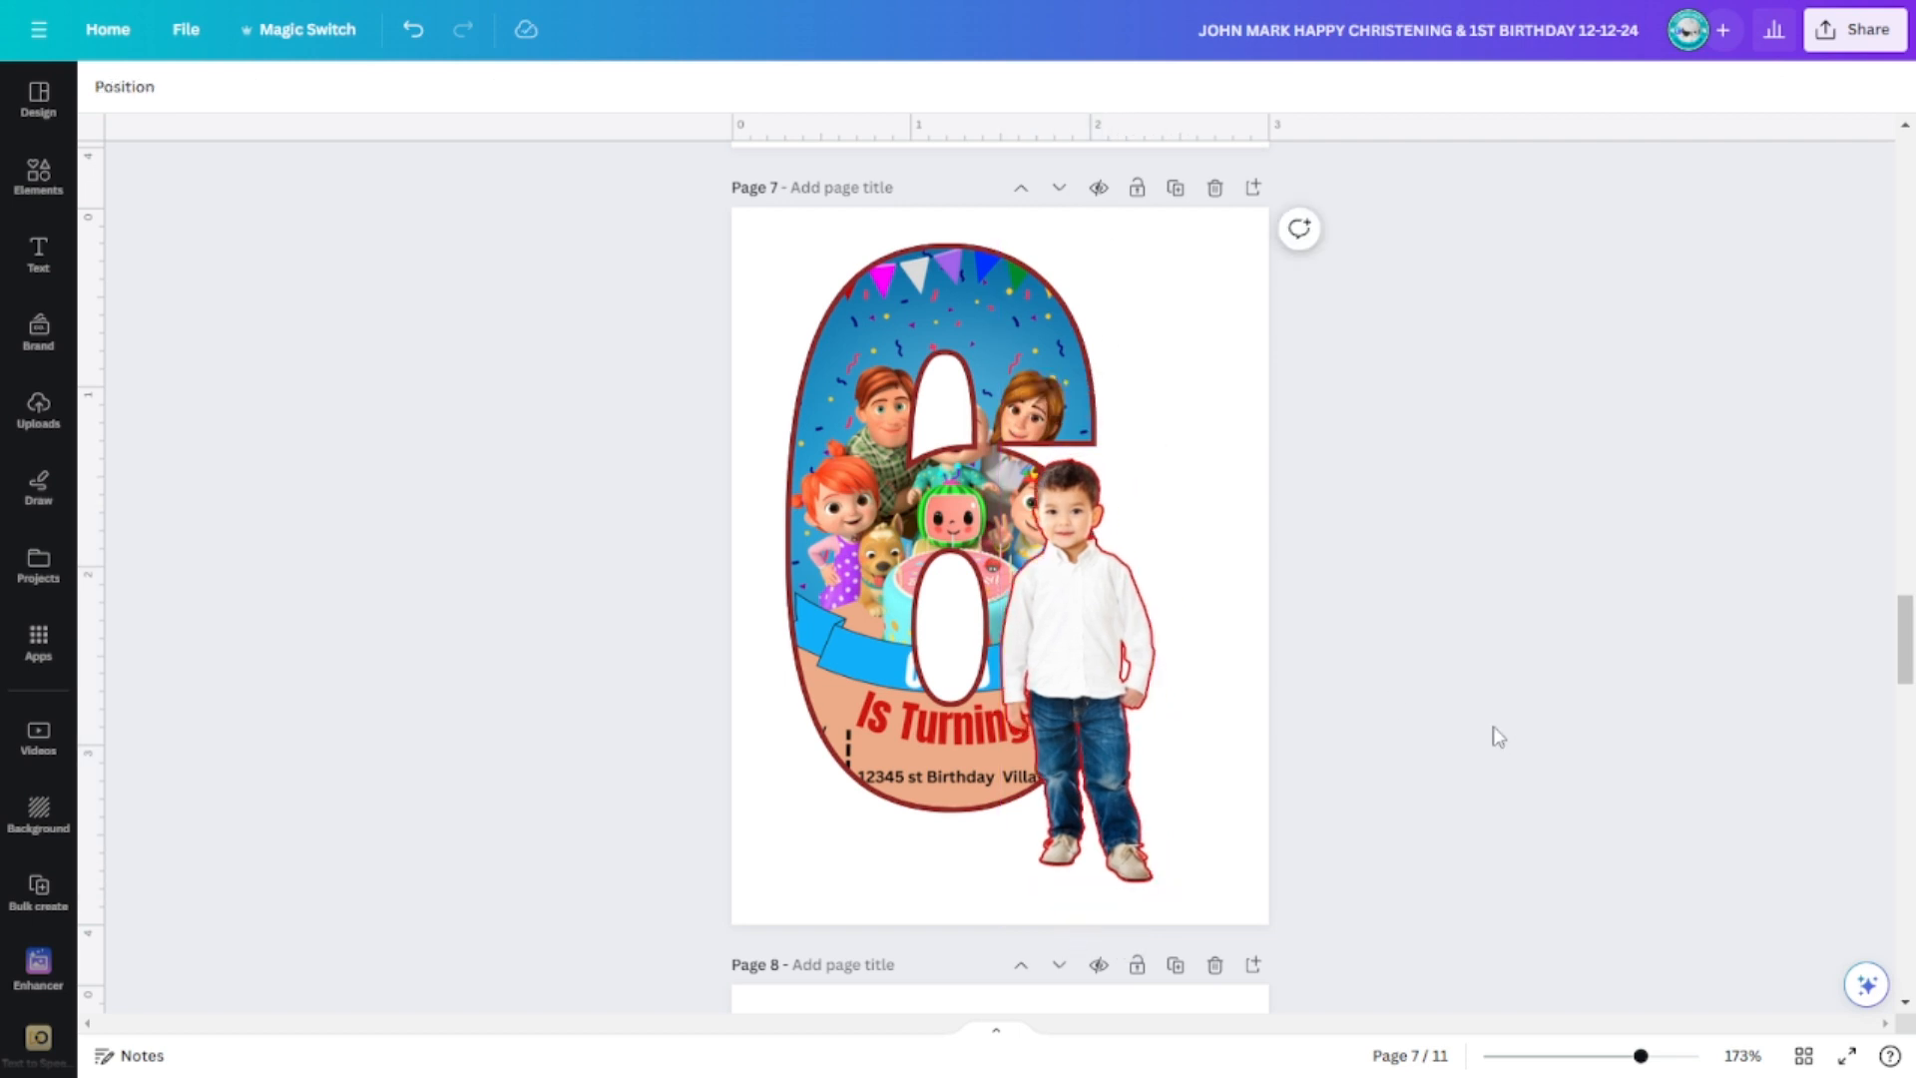
- Scale down the number 6 and boy photo together and move them lower on page 7, leaving space above
{"action": "scroll", "coordinate": [1496, 736], "scroll_direction": "up", "scroll_amount": 7}
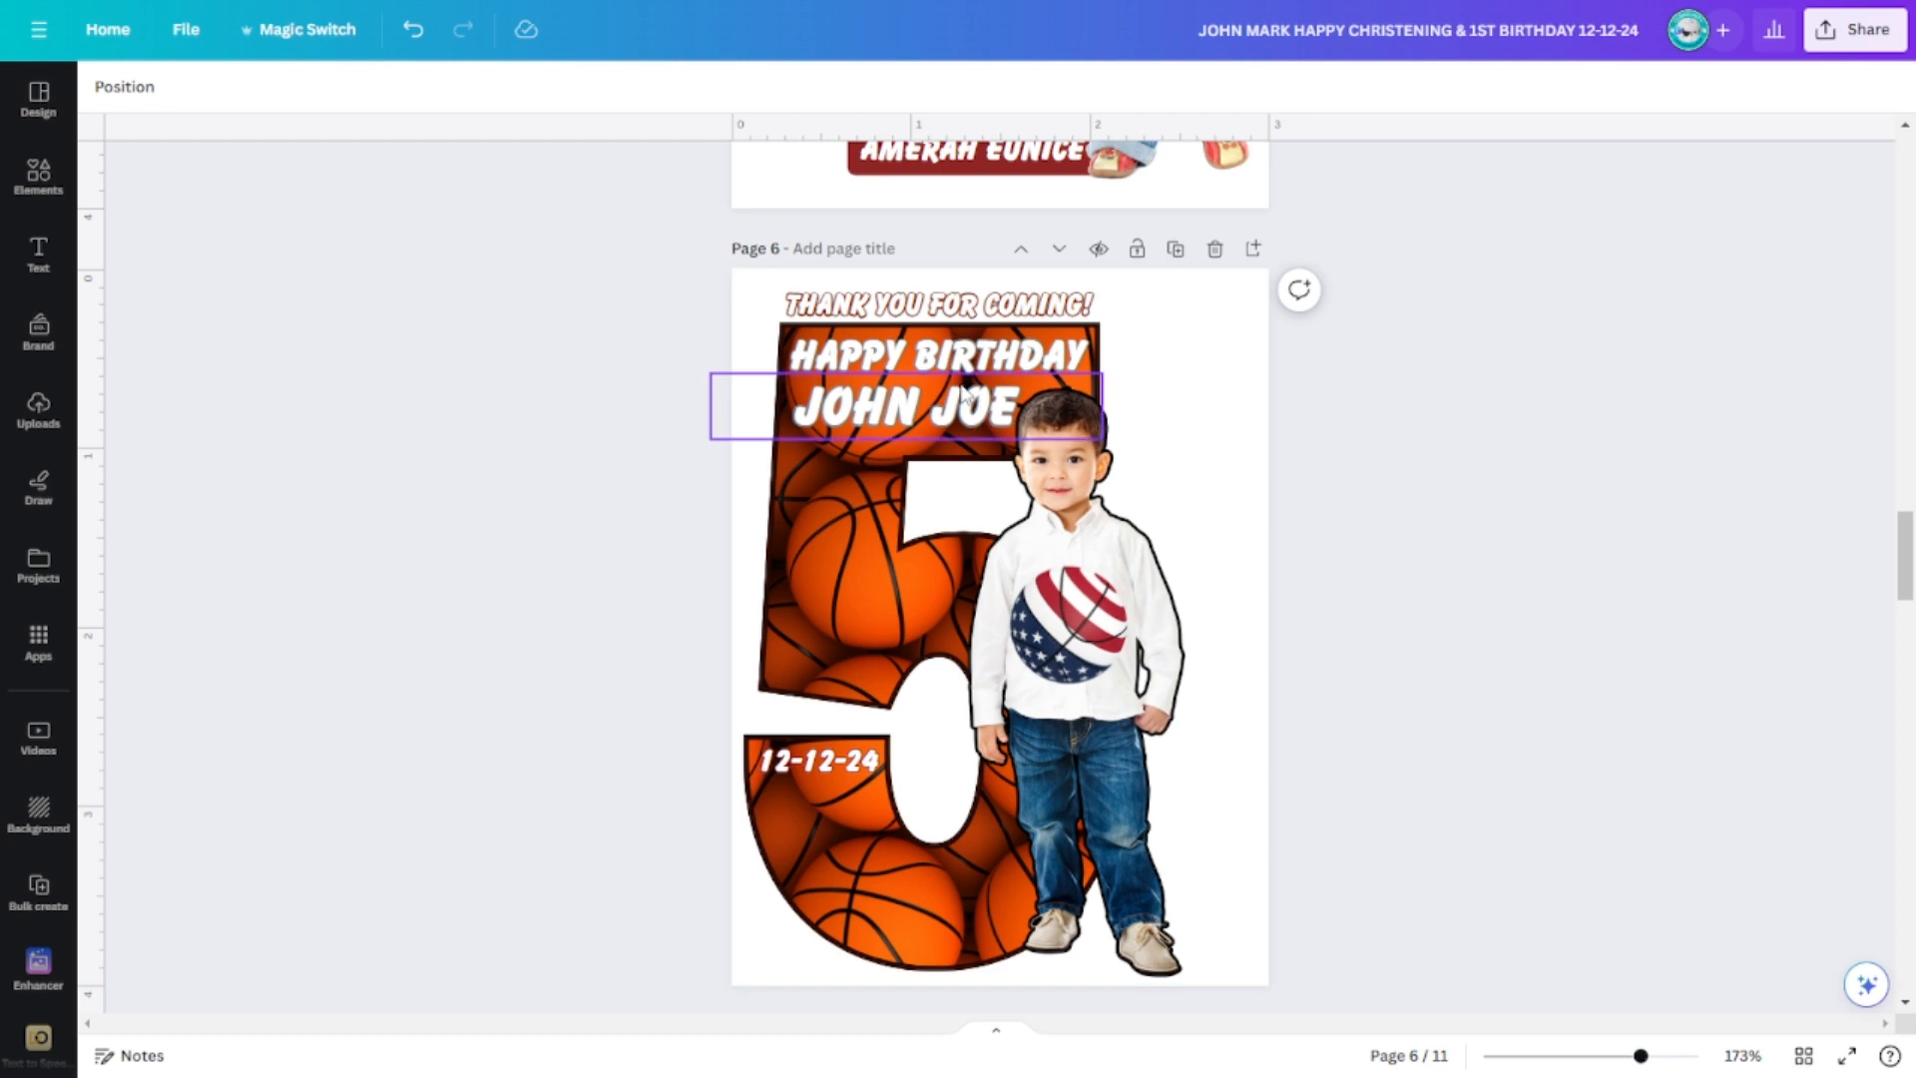
{"action": "scroll", "coordinate": [1640, 693], "scroll_direction": "down", "scroll_amount": 7}
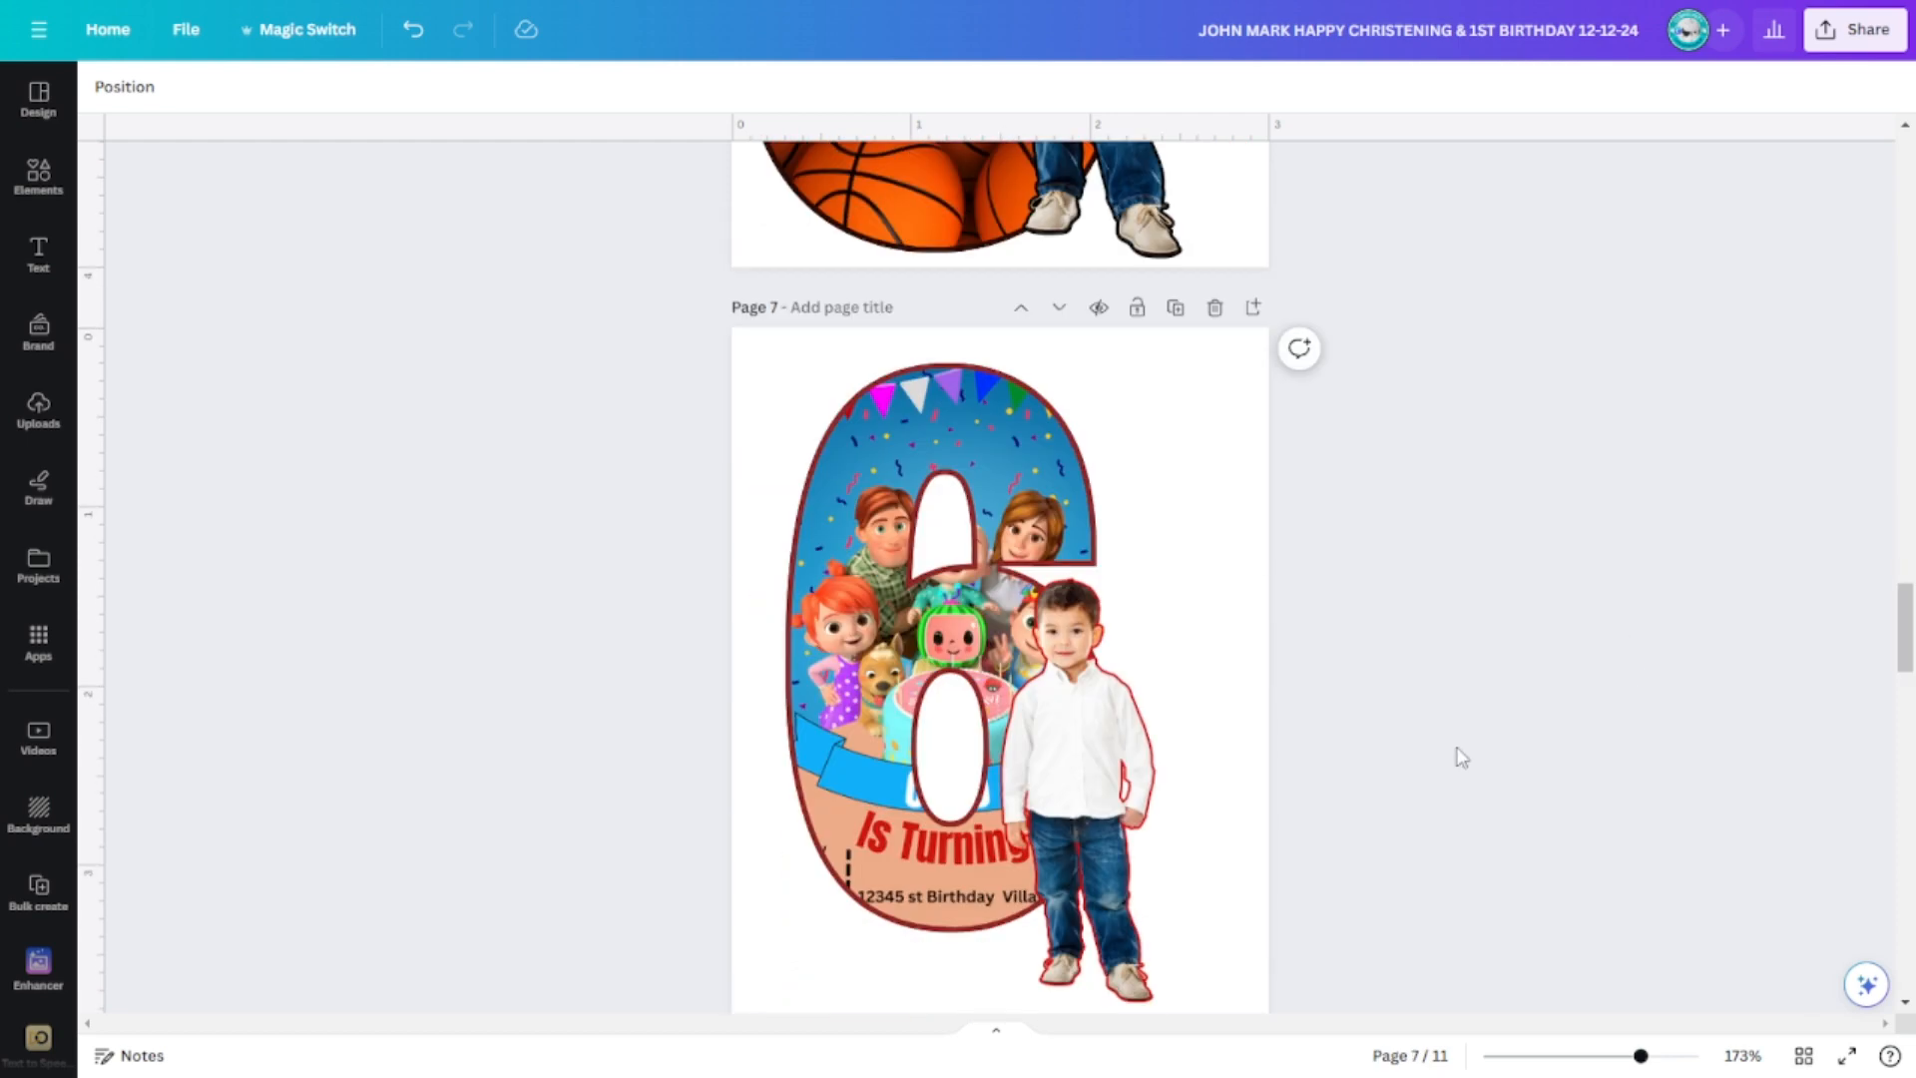
{"action": "scroll", "coordinate": [1292, 735], "scroll_direction": "up", "scroll_amount": 2}
{"action": "scroll", "coordinate": [1467, 868], "scroll_direction": "down", "scroll_amount": 3}
{"action": "left_click_drag", "start_coordinate": [1467, 870], "coordinate": [903, 439]}
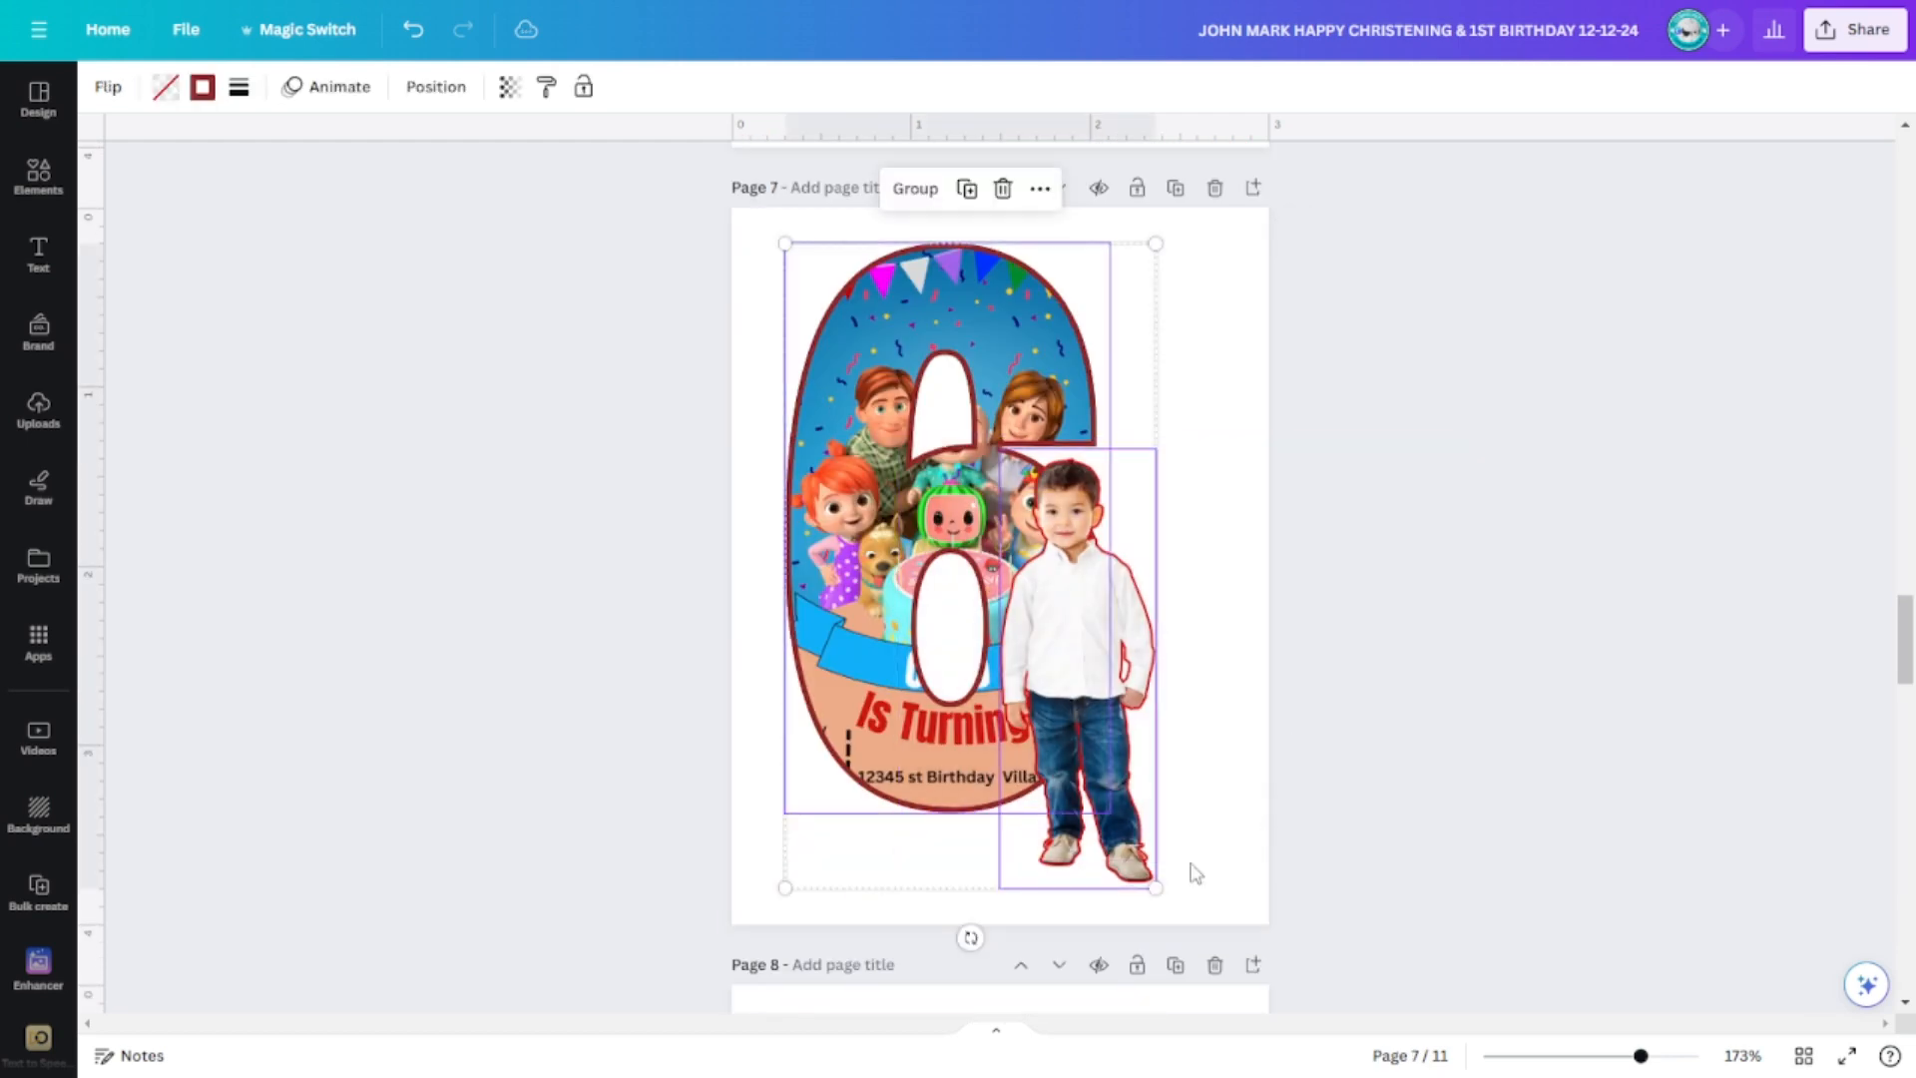
{"action": "left_click_drag", "start_coordinate": [1155, 887], "coordinate": [1115, 816]}
{"action": "left_click_drag", "start_coordinate": [1060, 644], "coordinate": [1061, 711]}
{"action": "left_click", "coordinate": [1184, 479]}
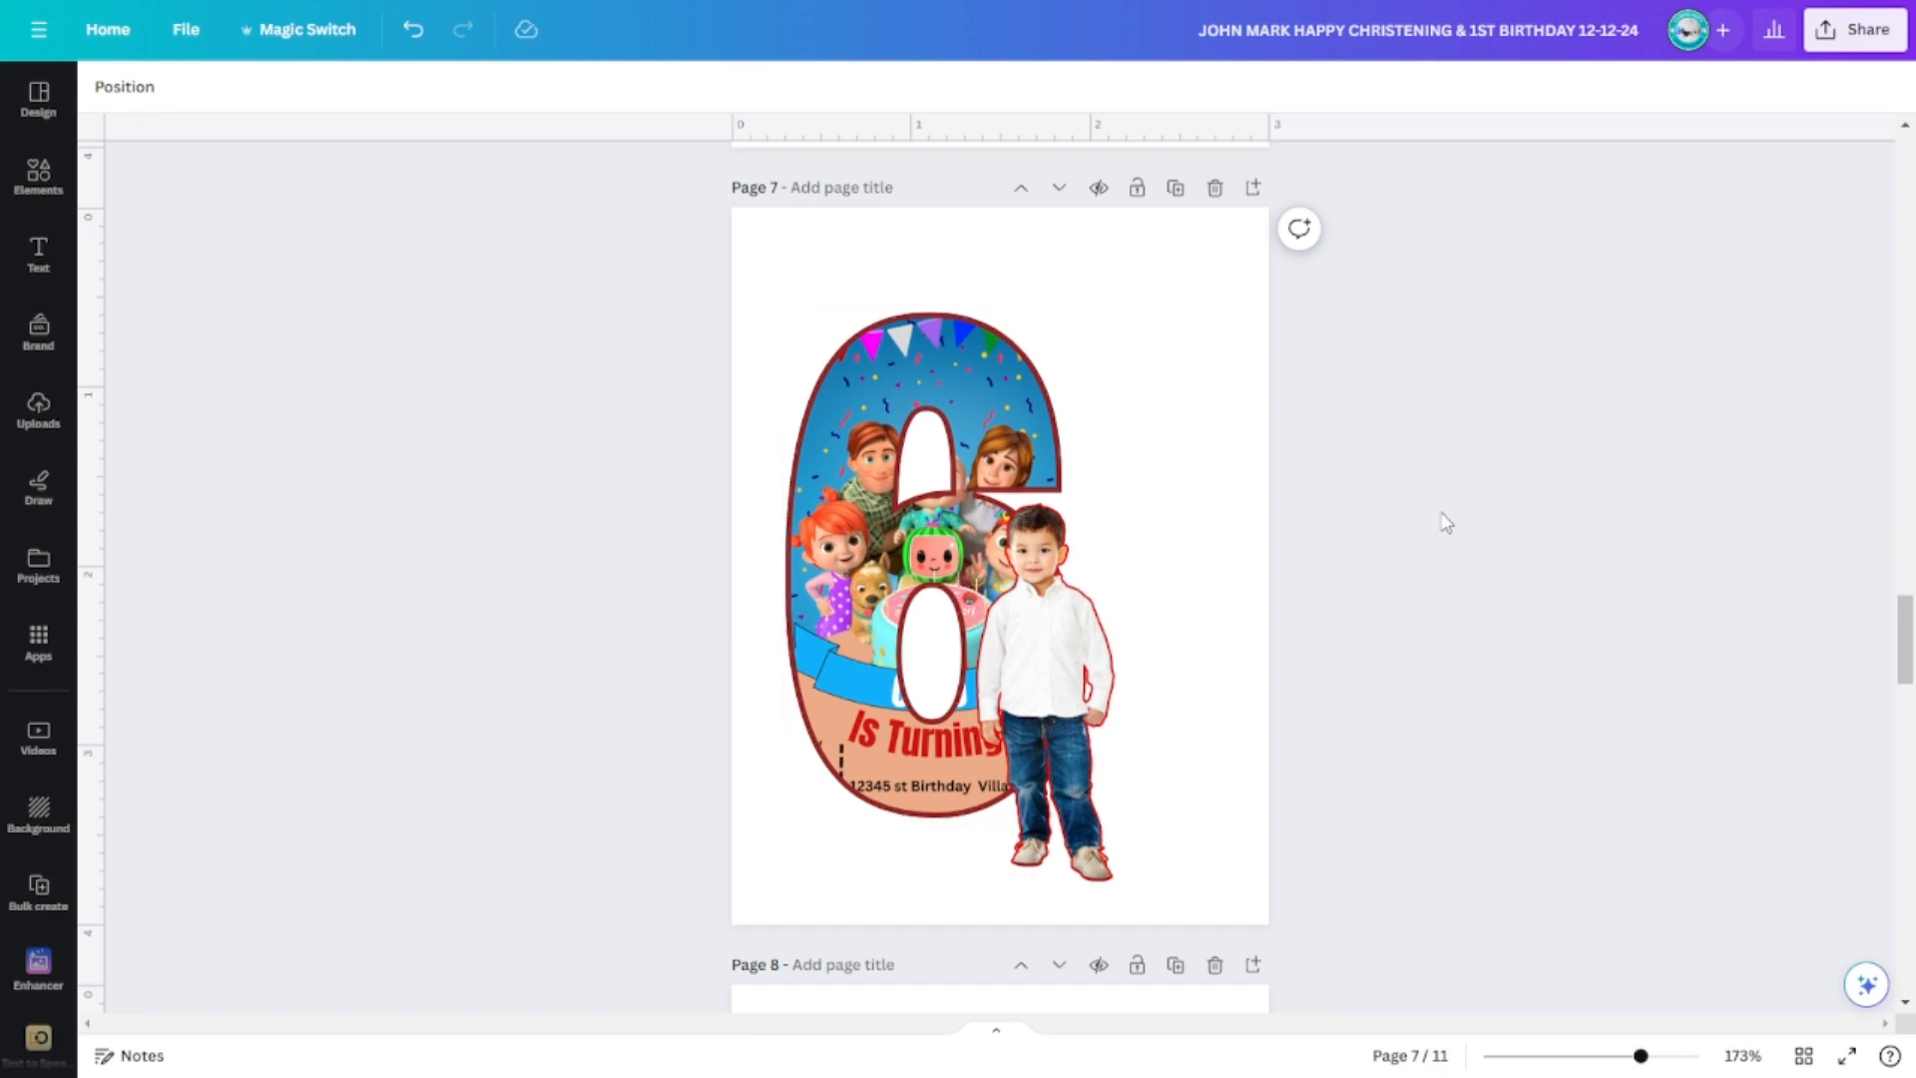
{"action": "scroll", "coordinate": [1480, 611], "scroll_direction": "up", "scroll_amount": 4}
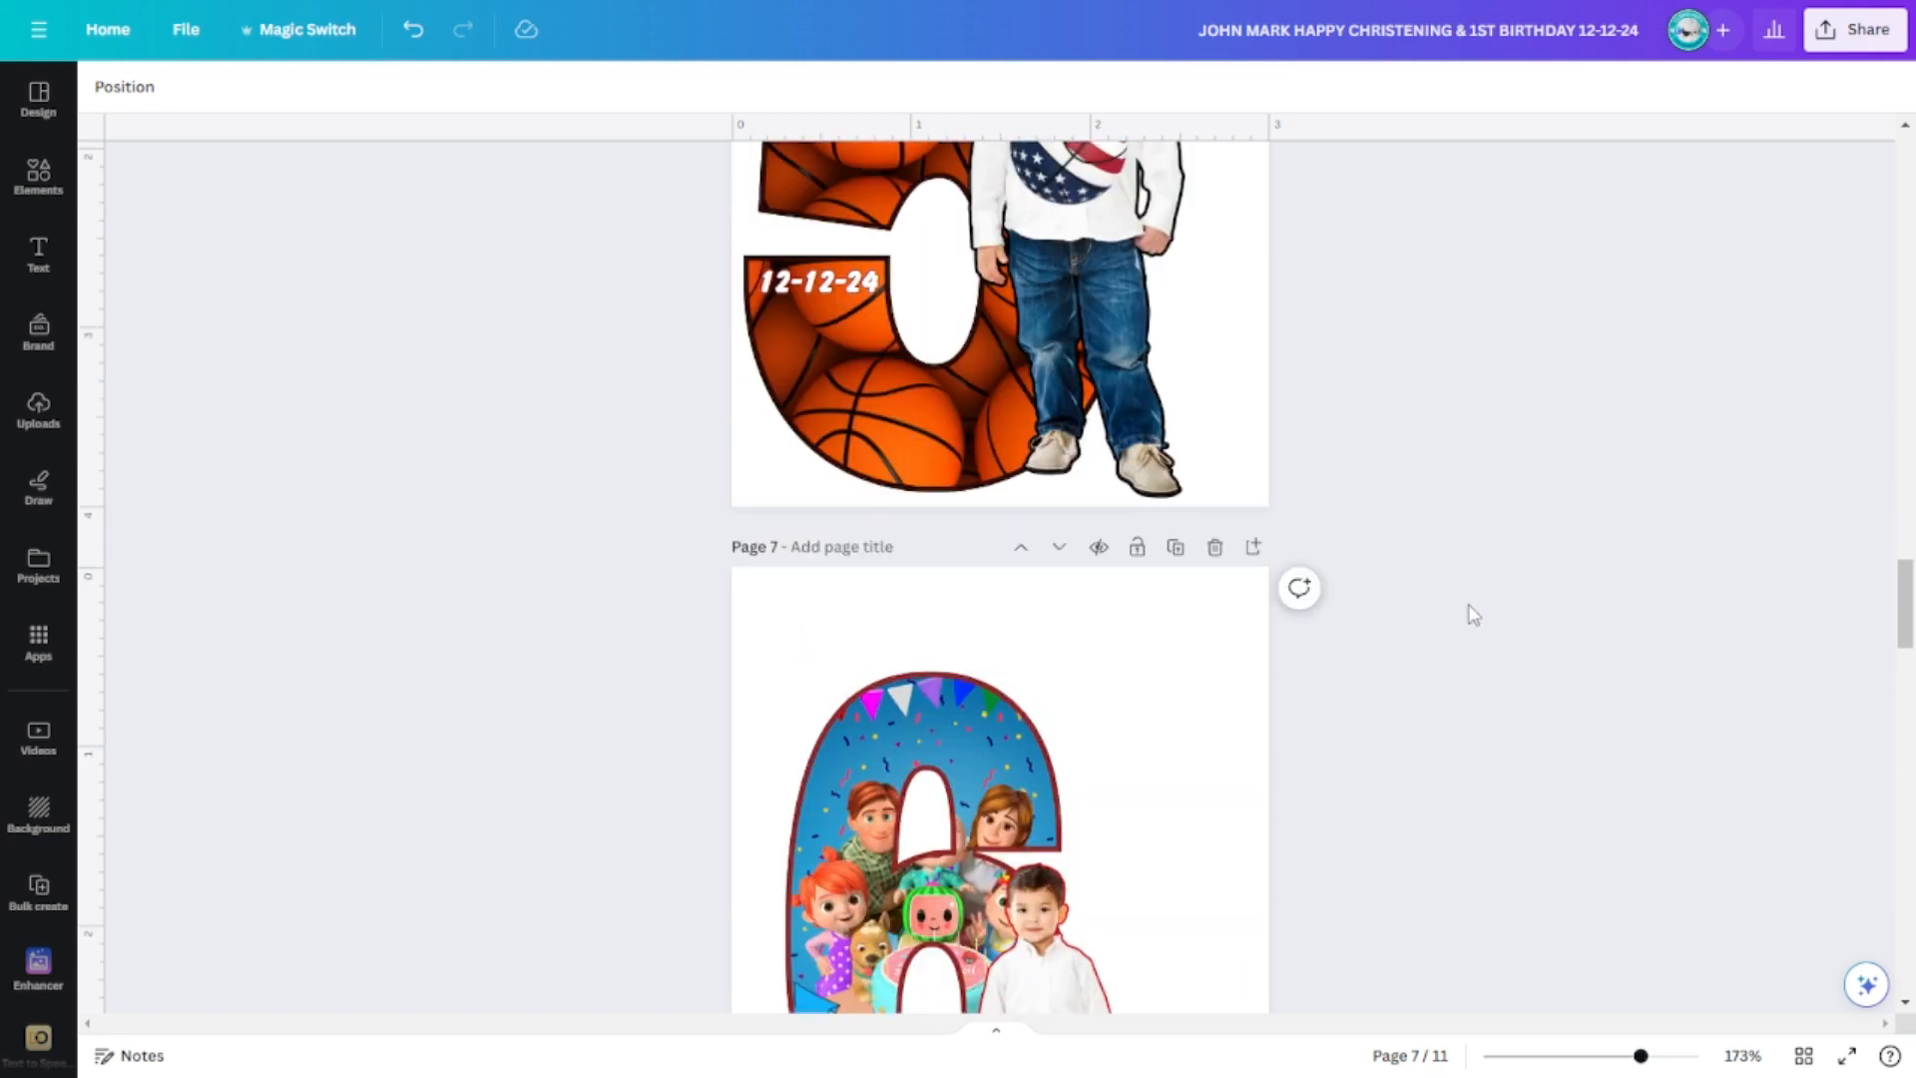
{"action": "scroll", "coordinate": [1135, 457], "scroll_direction": "down", "scroll_amount": 3}
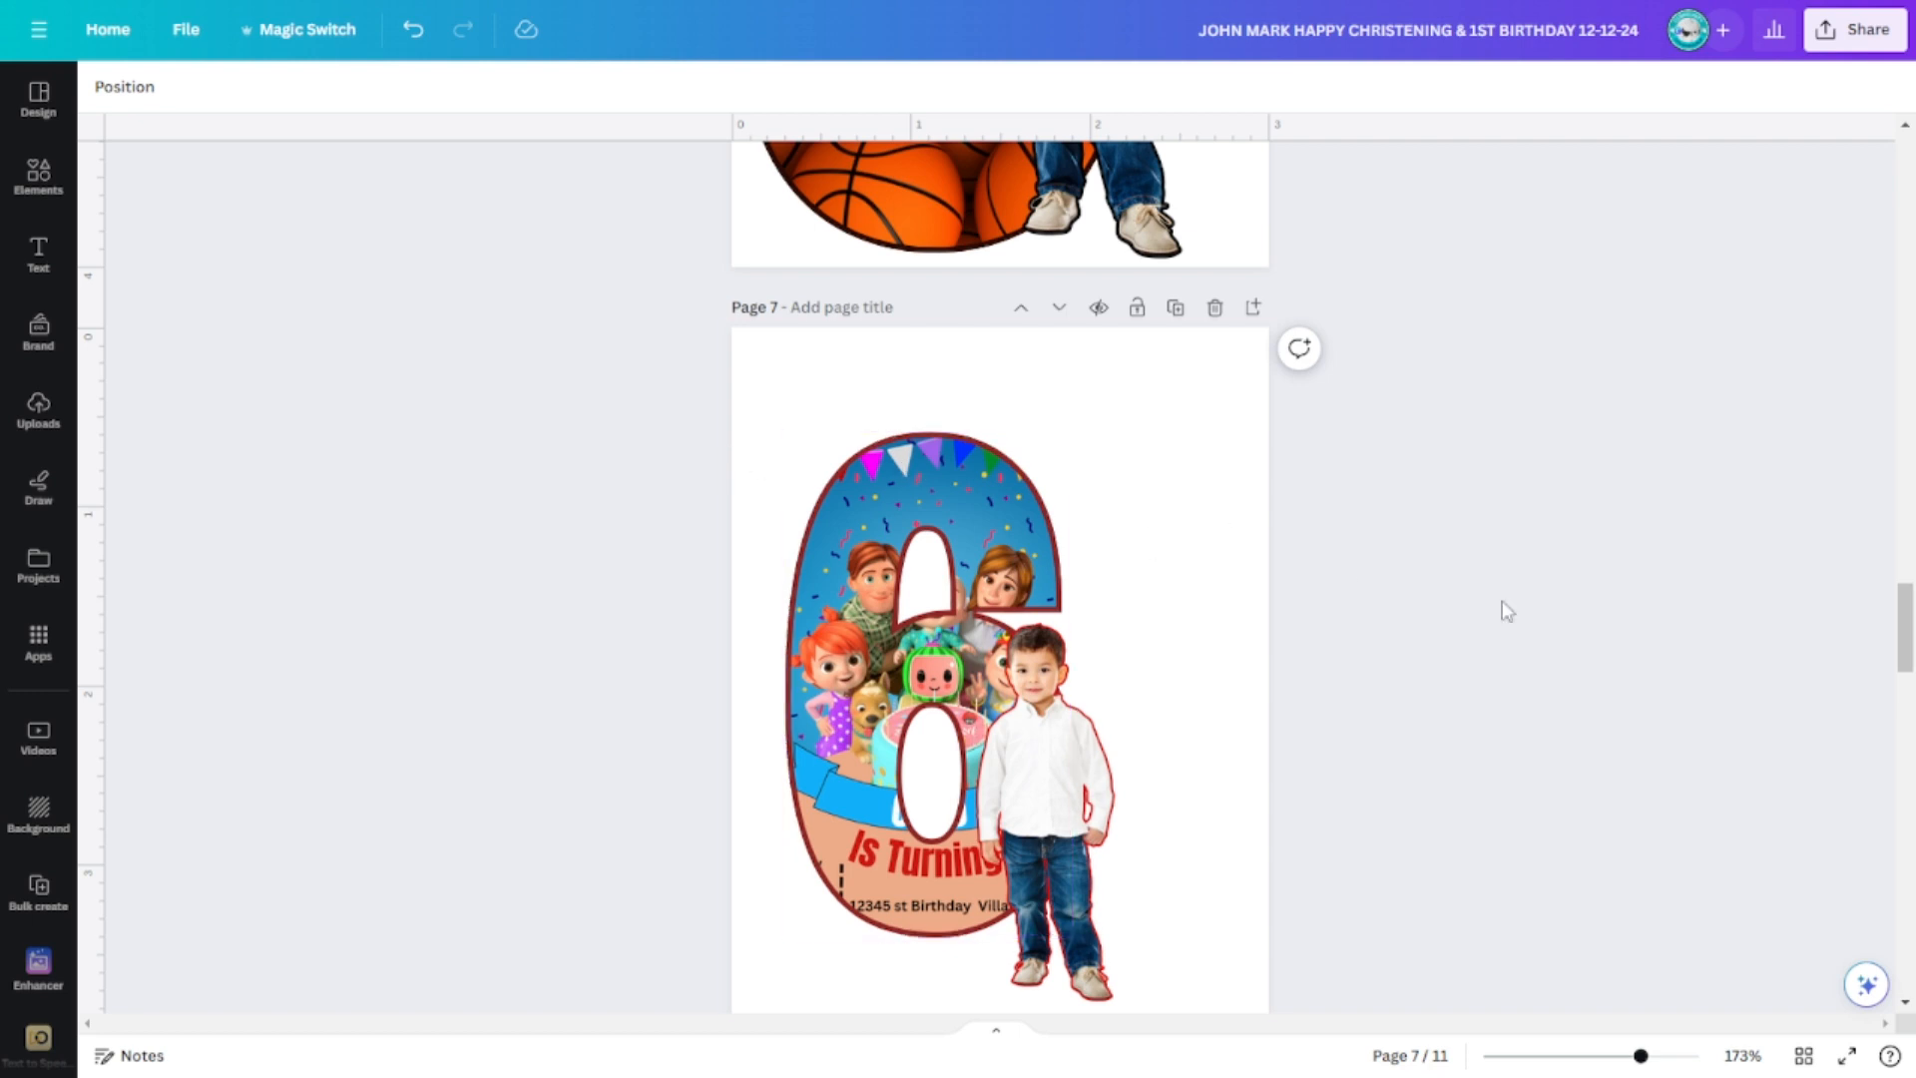
{"action": "scroll", "coordinate": [1504, 591], "scroll_direction": "down", "scroll_amount": 3}
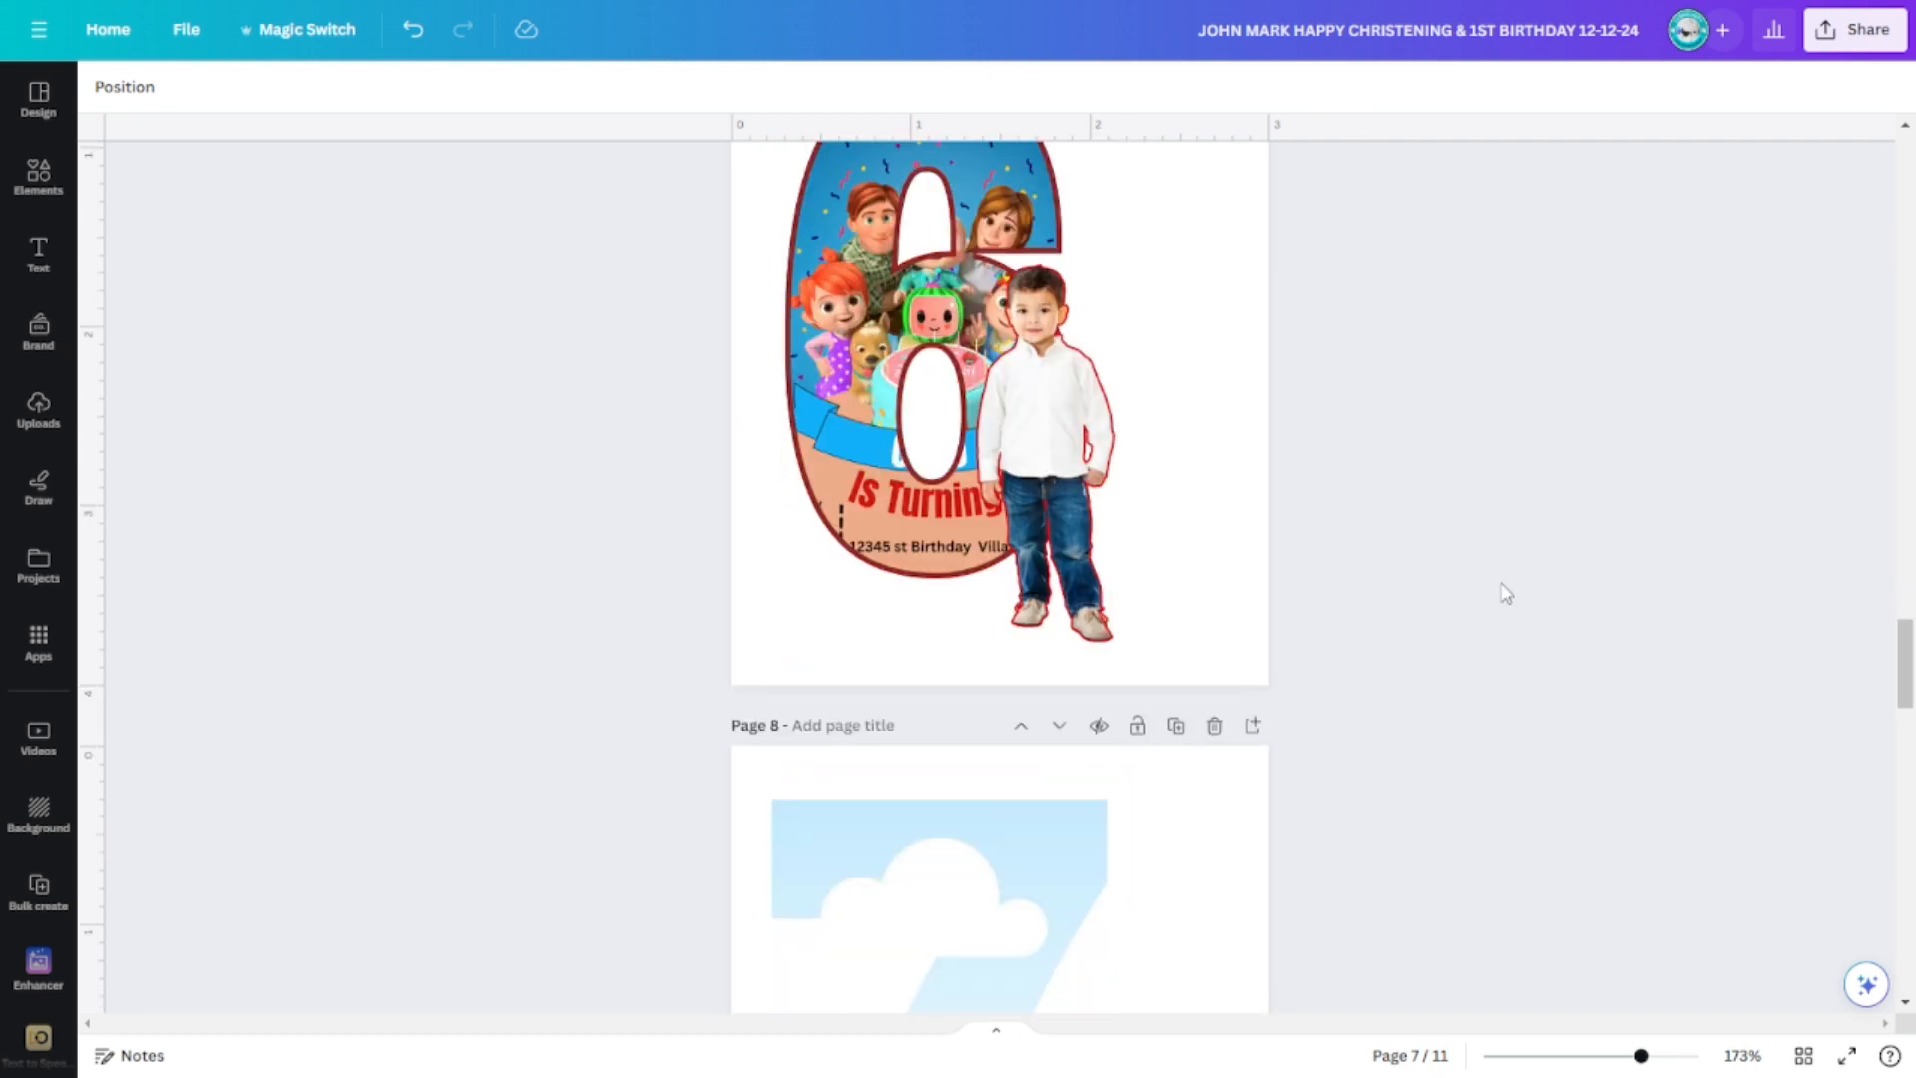
{"action": "scroll", "coordinate": [1499, 599], "scroll_direction": "up", "scroll_amount": 2}
{"action": "left_click", "coordinate": [1093, 582]}
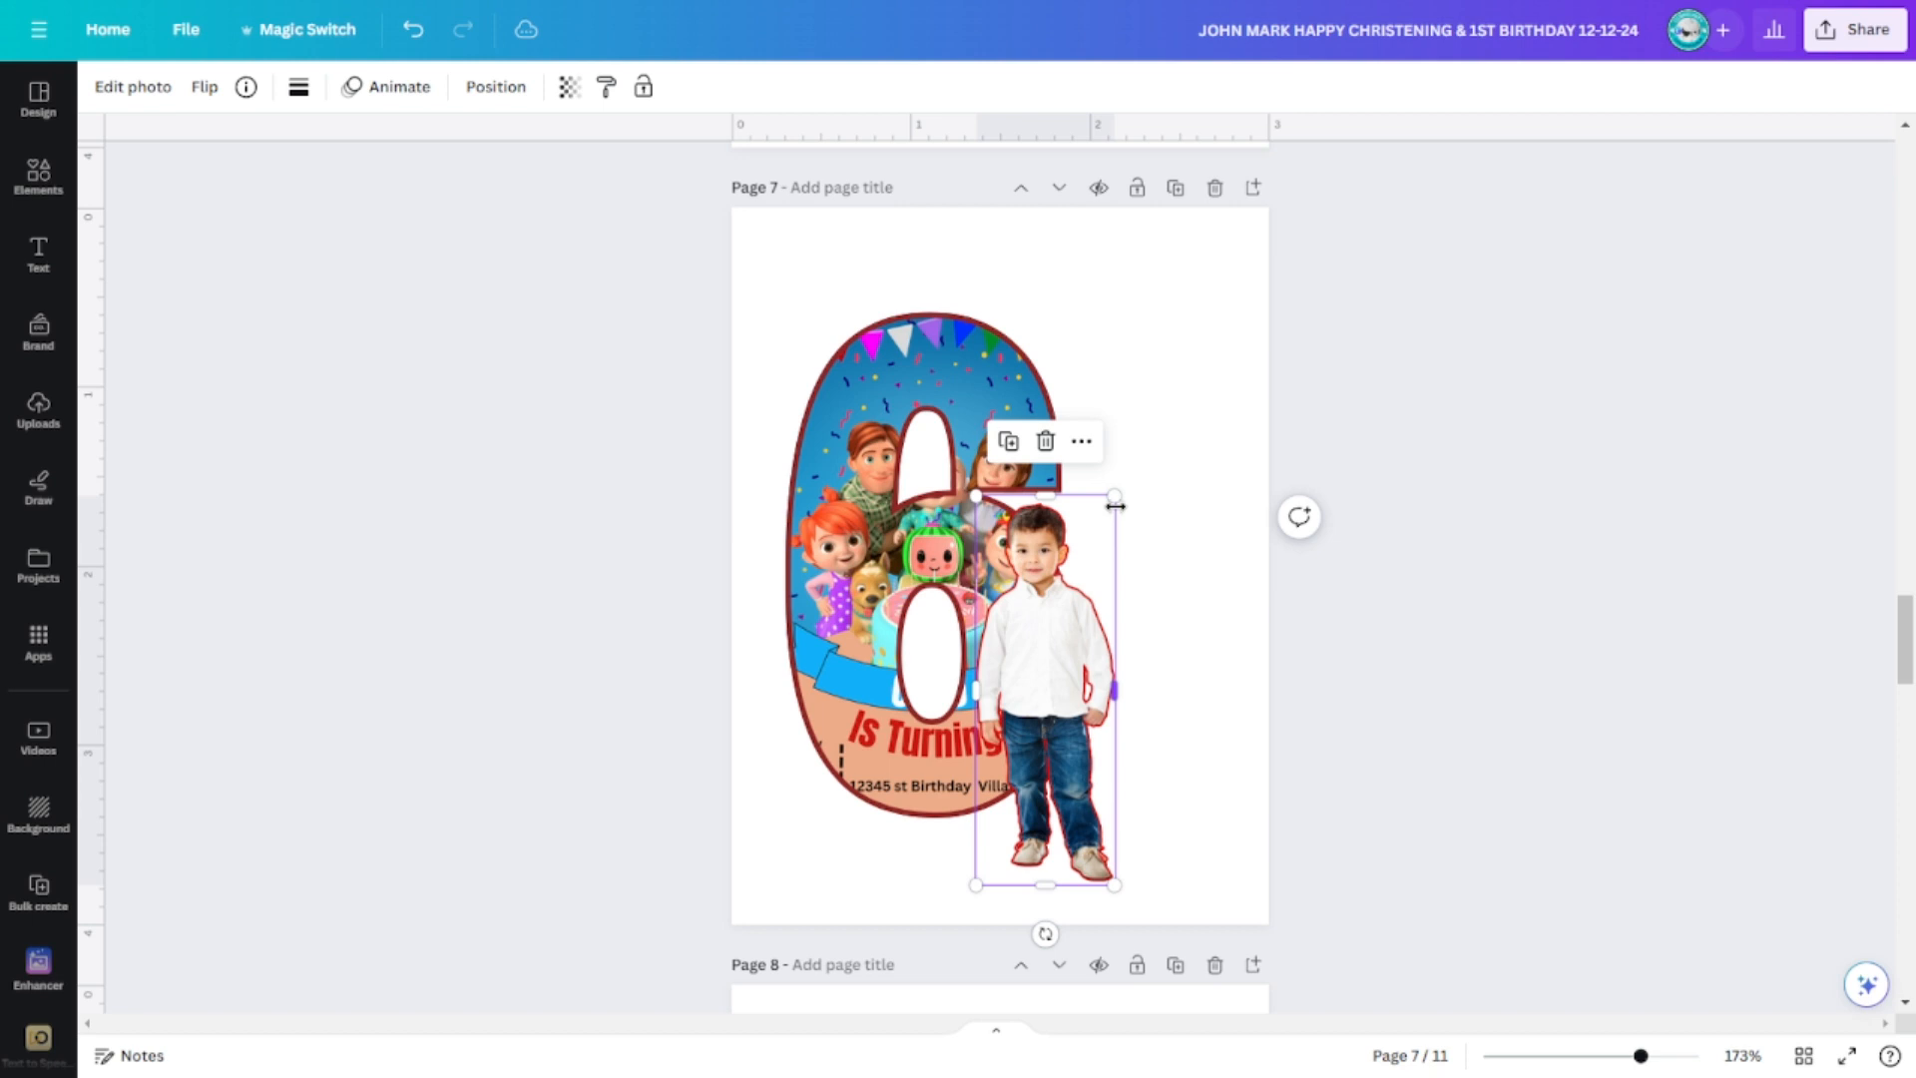
- Copy the "HAPPY BIRTHDAY" text and the celebrant's name text from page 6 and paste both onto page 7
{"action": "scroll", "coordinate": [1437, 503], "scroll_direction": "up", "scroll_amount": 6}
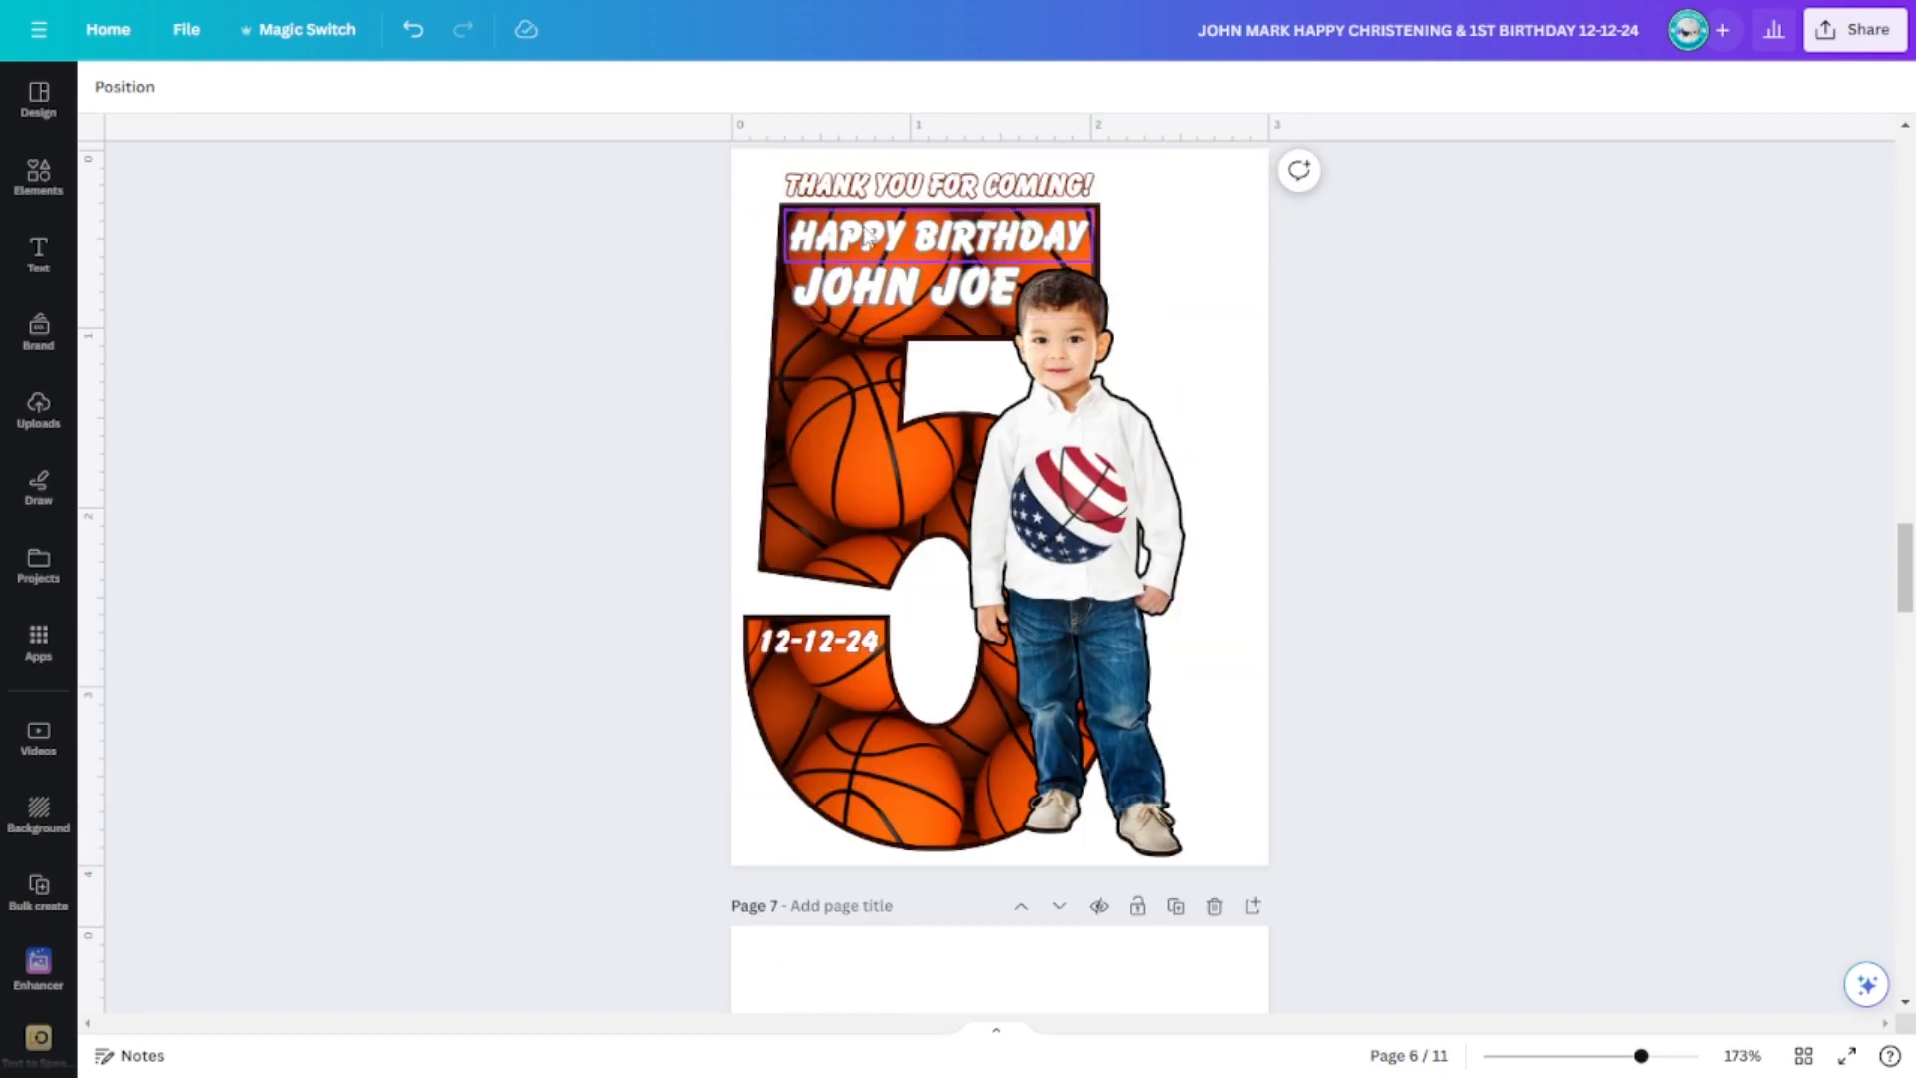
{"action": "left_click", "coordinate": [885, 257]}
{"action": "left_click", "coordinate": [856, 250]}
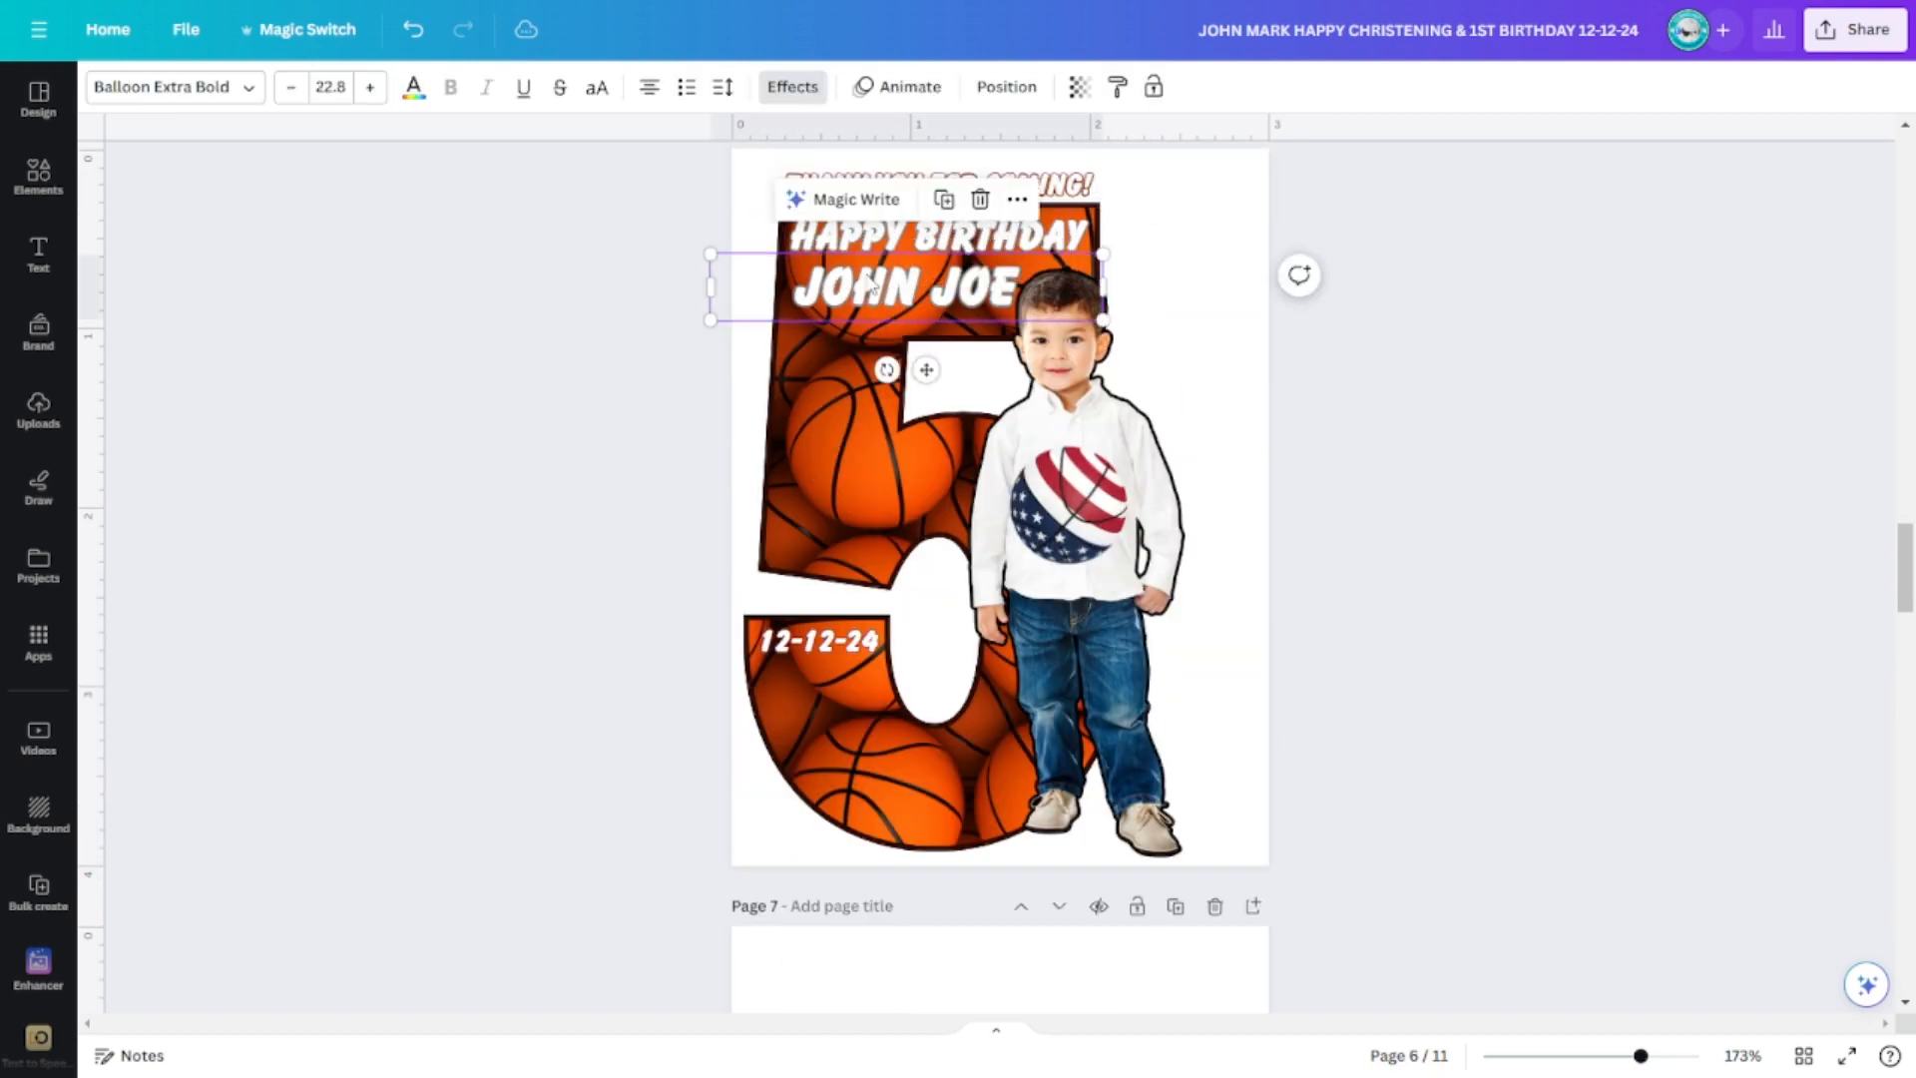
{"action": "left_click", "coordinate": [852, 246], "text": "shift"}
{"action": "scroll", "coordinate": [1377, 376], "scroll_direction": "down", "scroll_amount": 5}
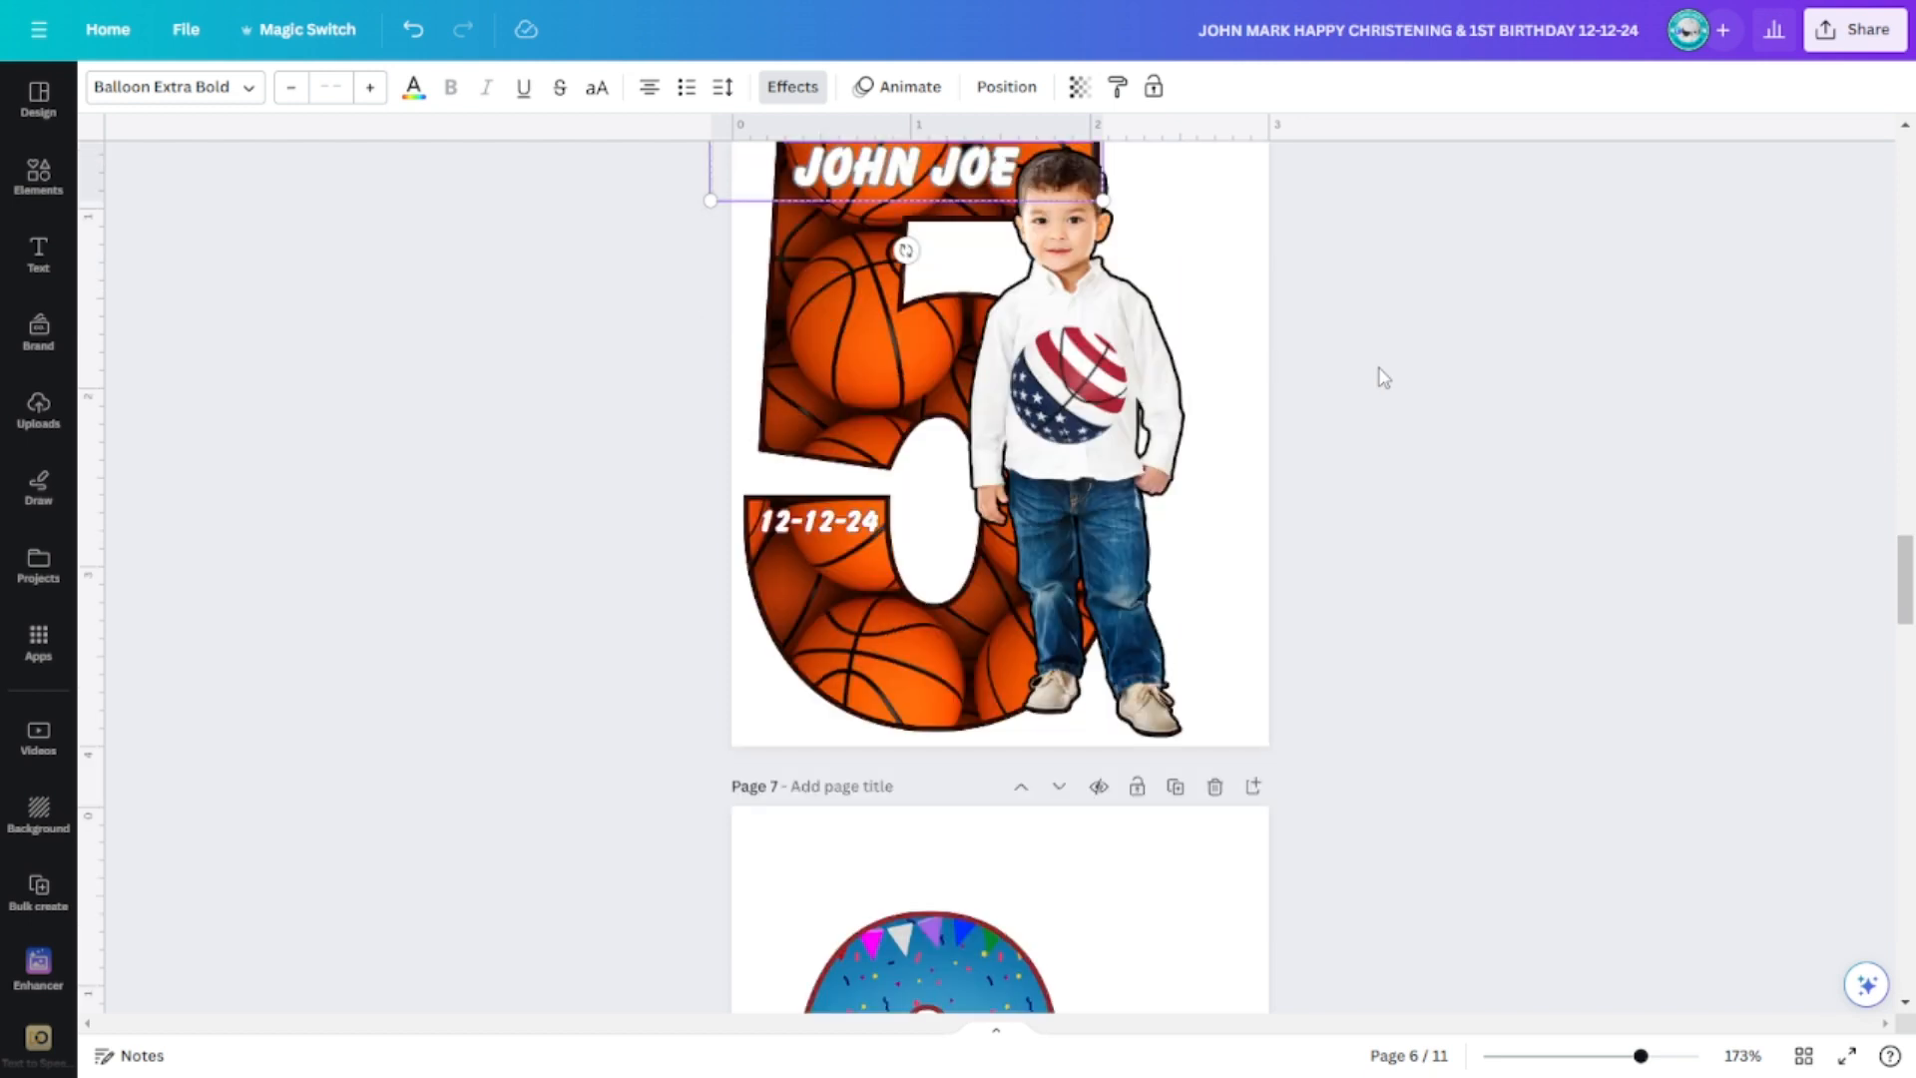
{"action": "left_click", "coordinate": [1104, 423]}
{"action": "key", "text": "ctrl+v"}
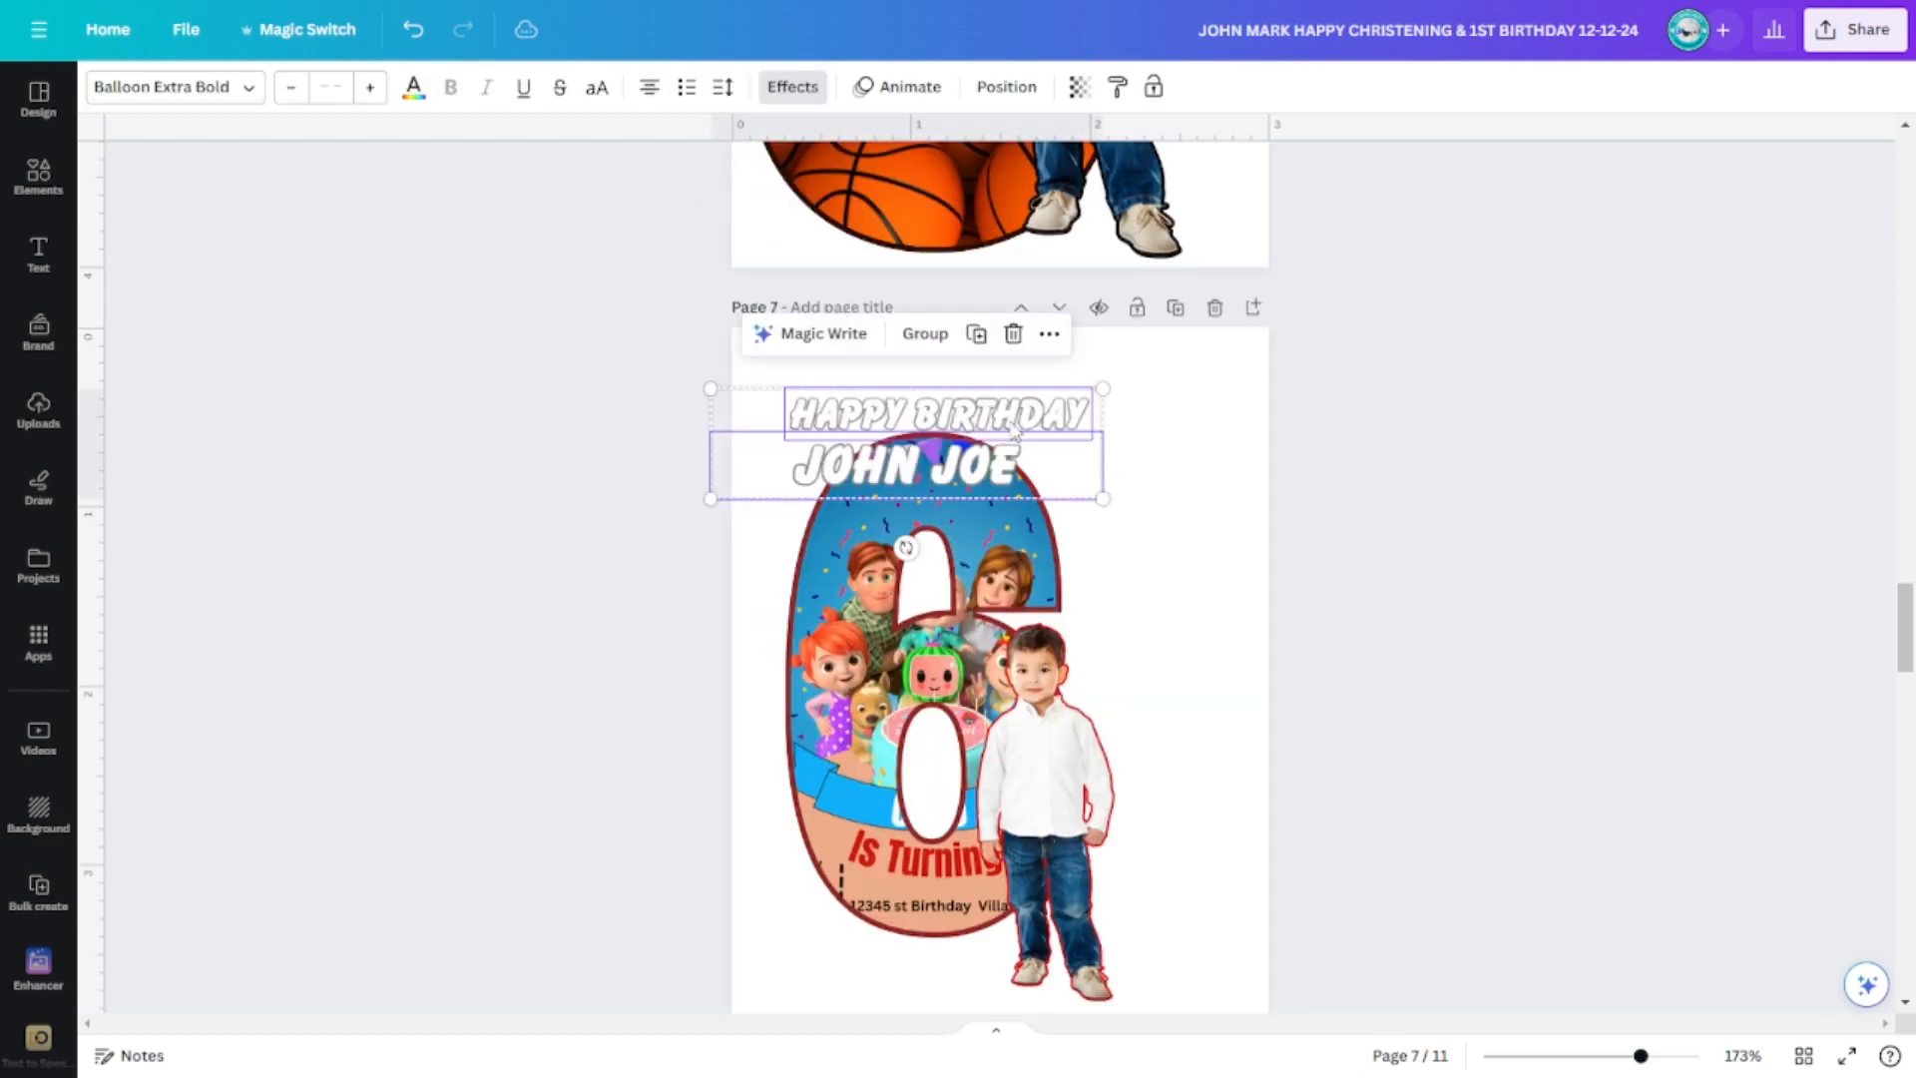
- Shrink the birthday greeting and name texts together and position them inside the top of the number 6
{"action": "left_click_drag", "start_coordinate": [1048, 389], "coordinate": [1030, 460]}
{"action": "left_click_drag", "start_coordinate": [1124, 540], "coordinate": [1016, 494]}
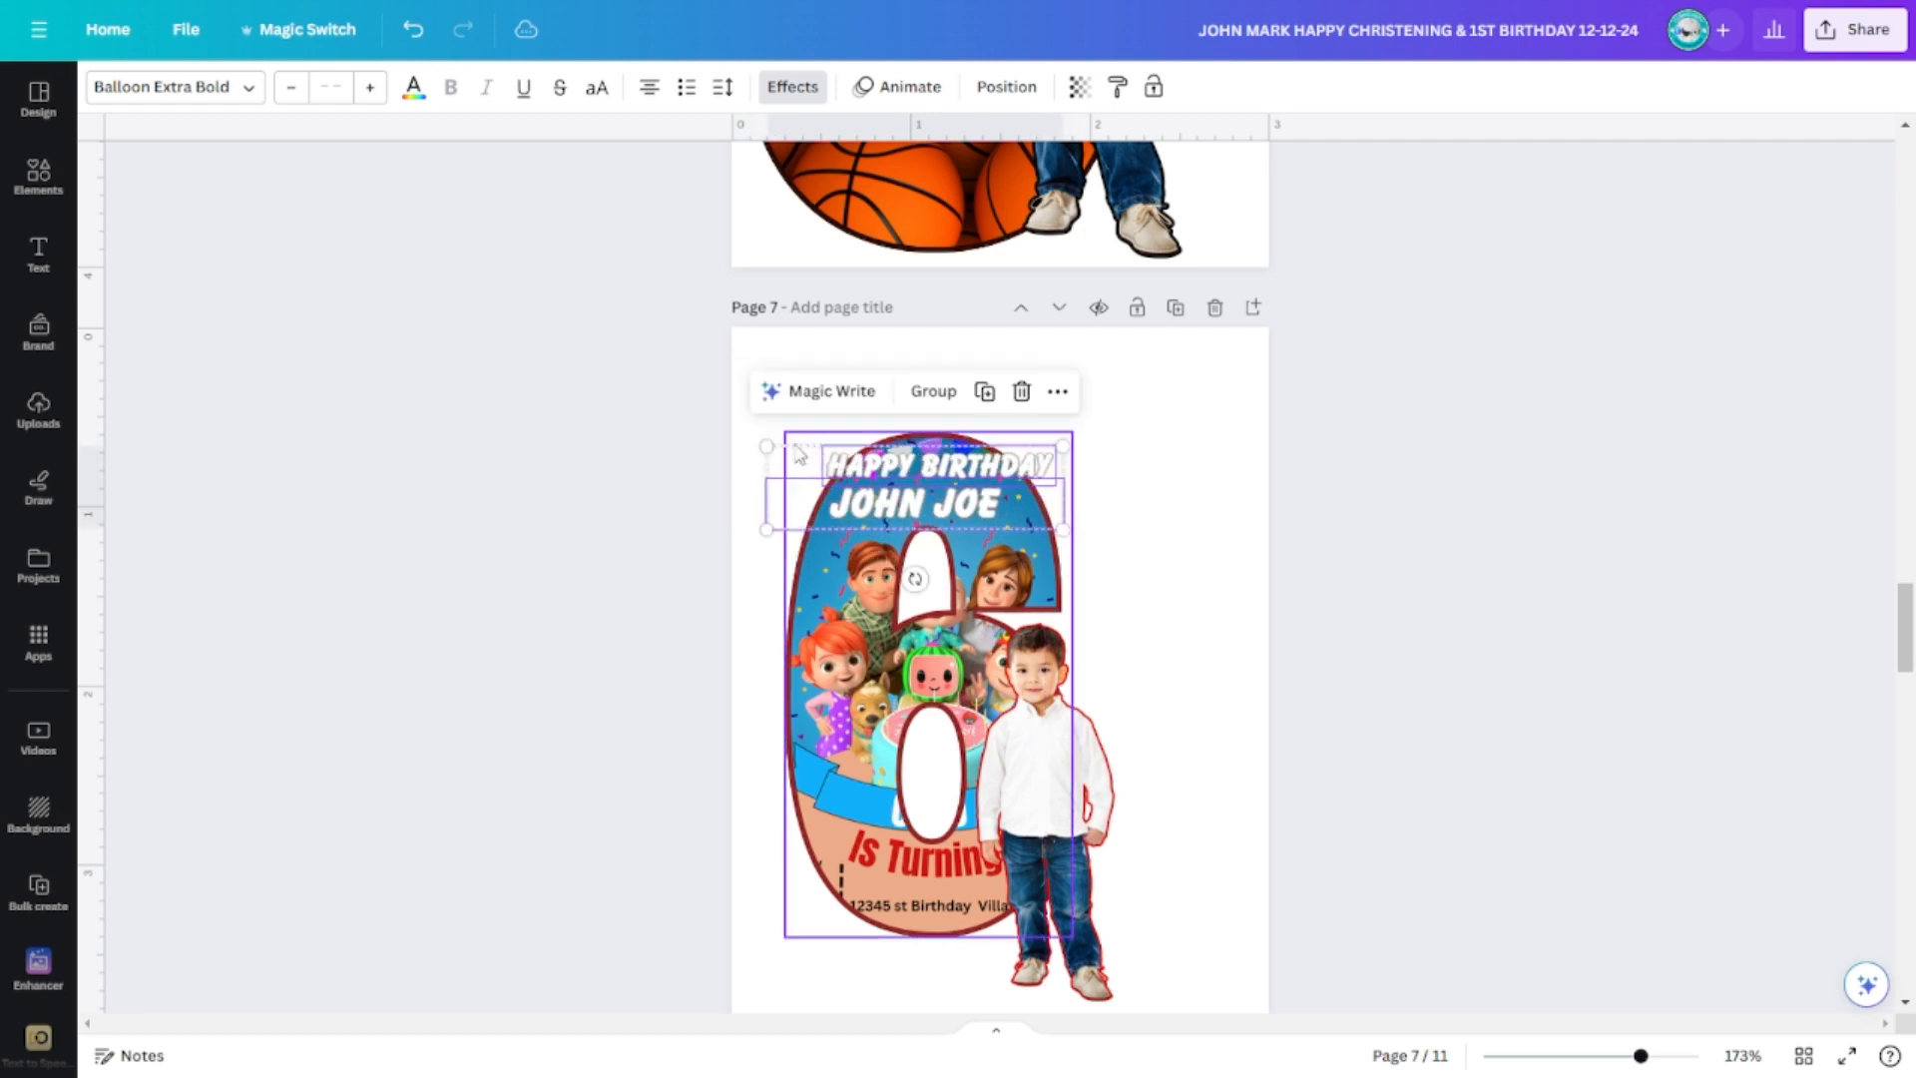
{"action": "left_click_drag", "start_coordinate": [765, 446], "coordinate": [829, 463]}
{"action": "left_click_drag", "start_coordinate": [1001, 462], "coordinate": [1002, 515]}
{"action": "left_click_drag", "start_coordinate": [977, 502], "coordinate": [991, 509]}
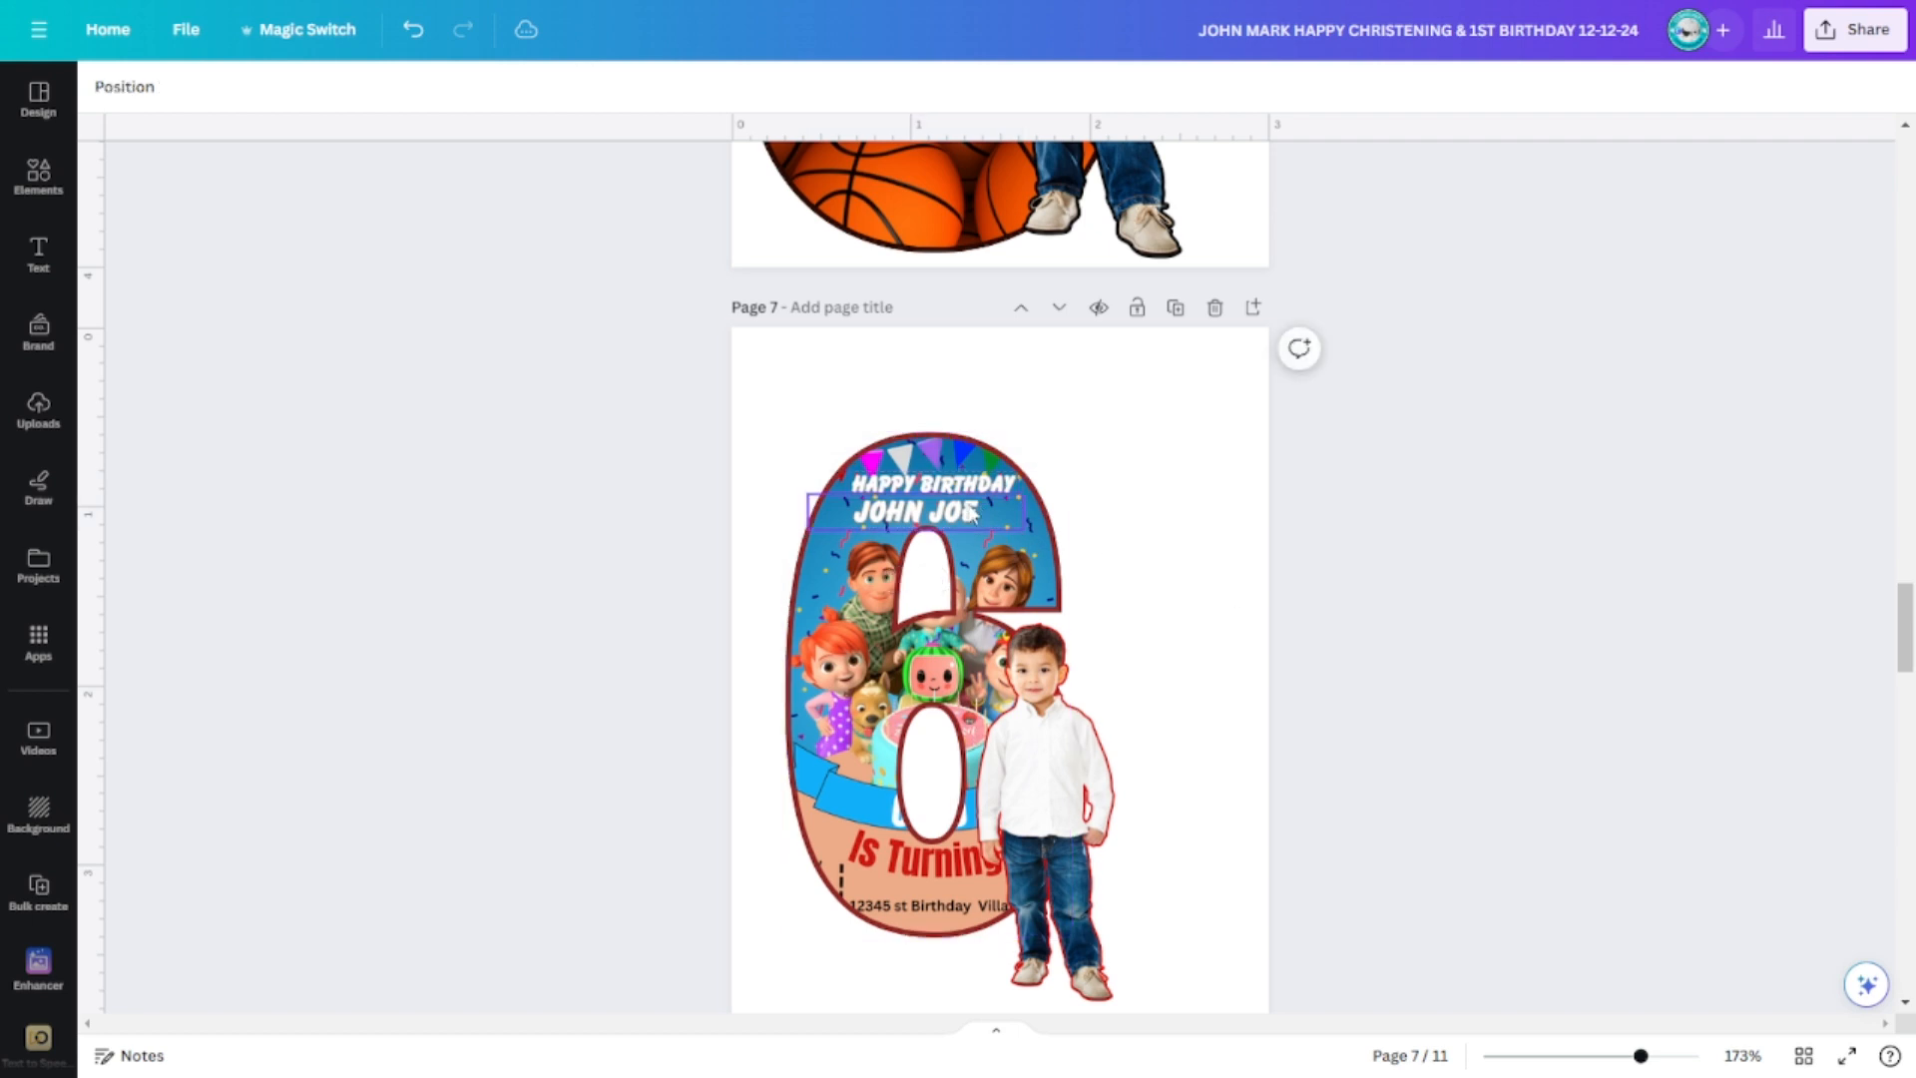
- Copy the "THANK YOU FOR COMING!" text from page 6 and paste it onto page 7
{"action": "scroll", "coordinate": [1493, 597], "scroll_direction": "up", "scroll_amount": 6}
{"action": "scroll", "coordinate": [1493, 597], "scroll_direction": "up", "scroll_amount": 2}
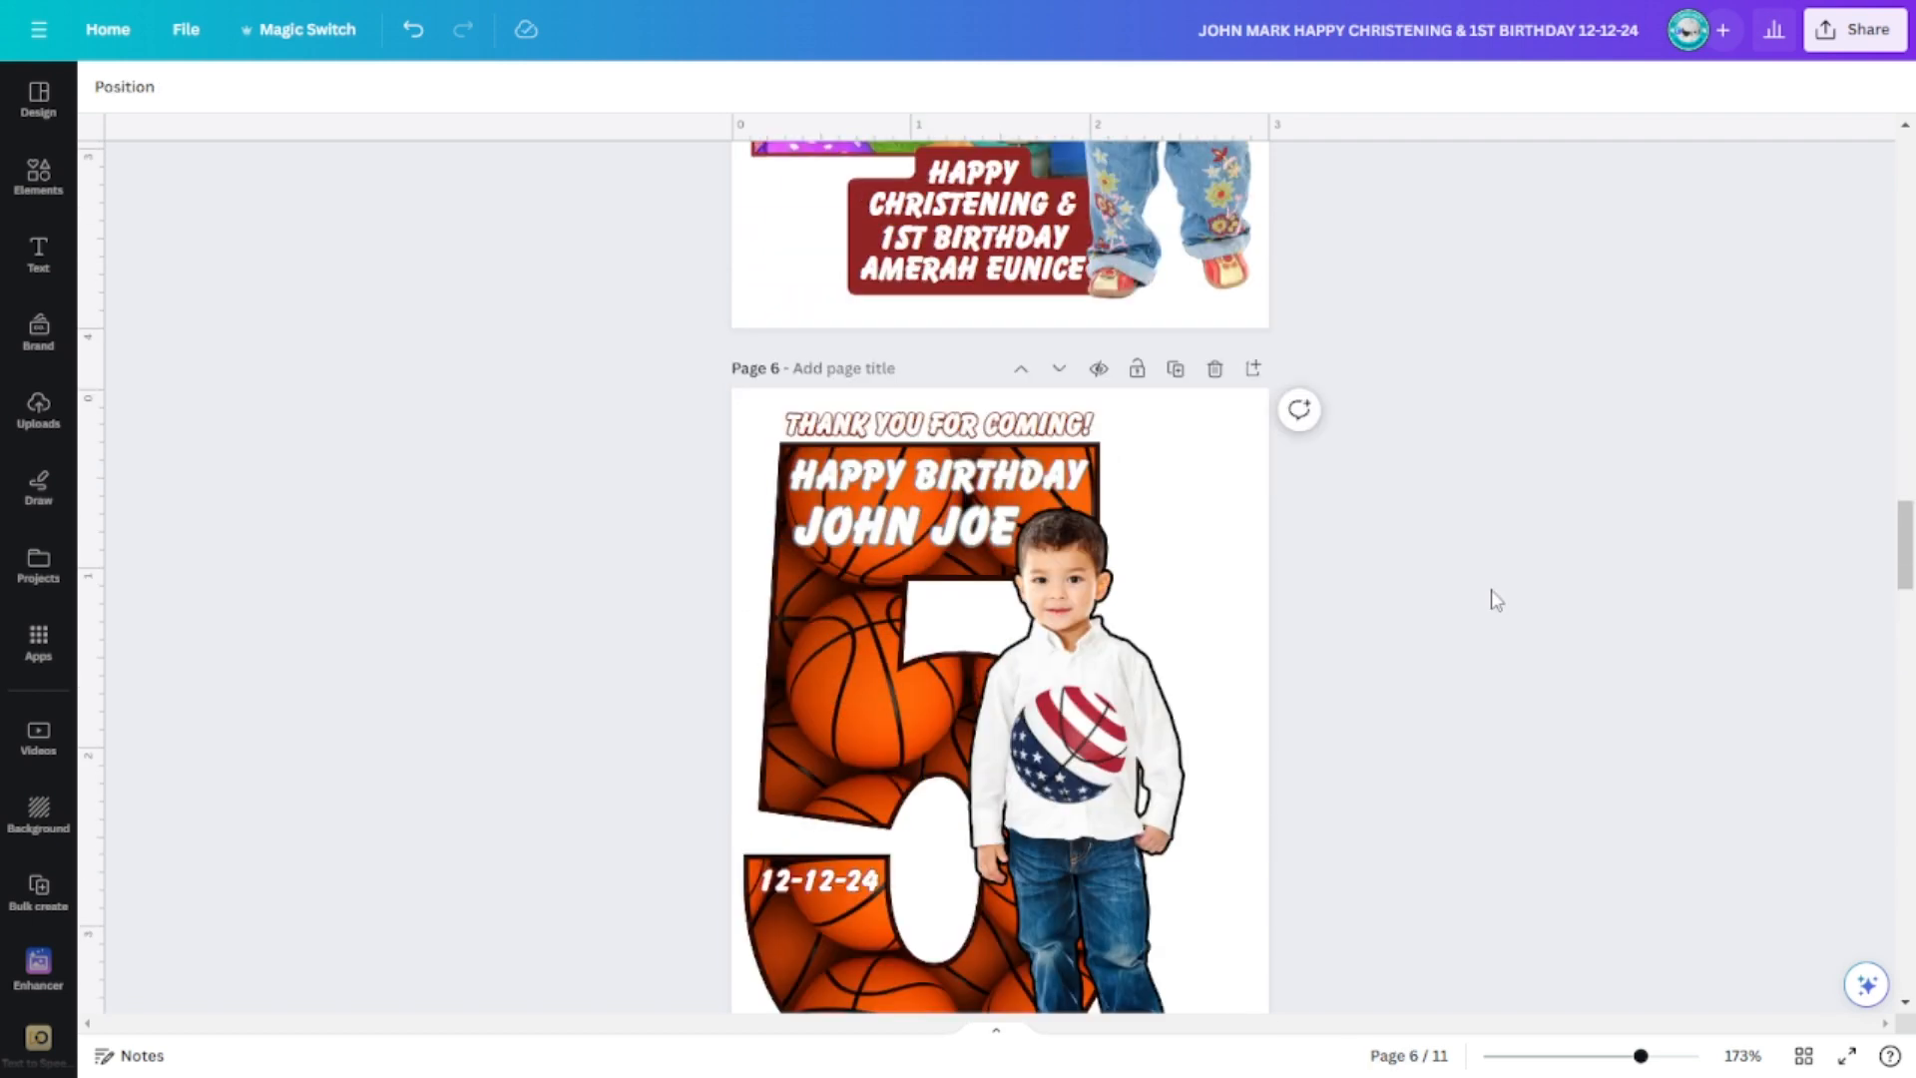
{"action": "left_click", "coordinate": [998, 429]}
{"action": "scroll", "coordinate": [1380, 429], "scroll_direction": "down", "scroll_amount": 5}
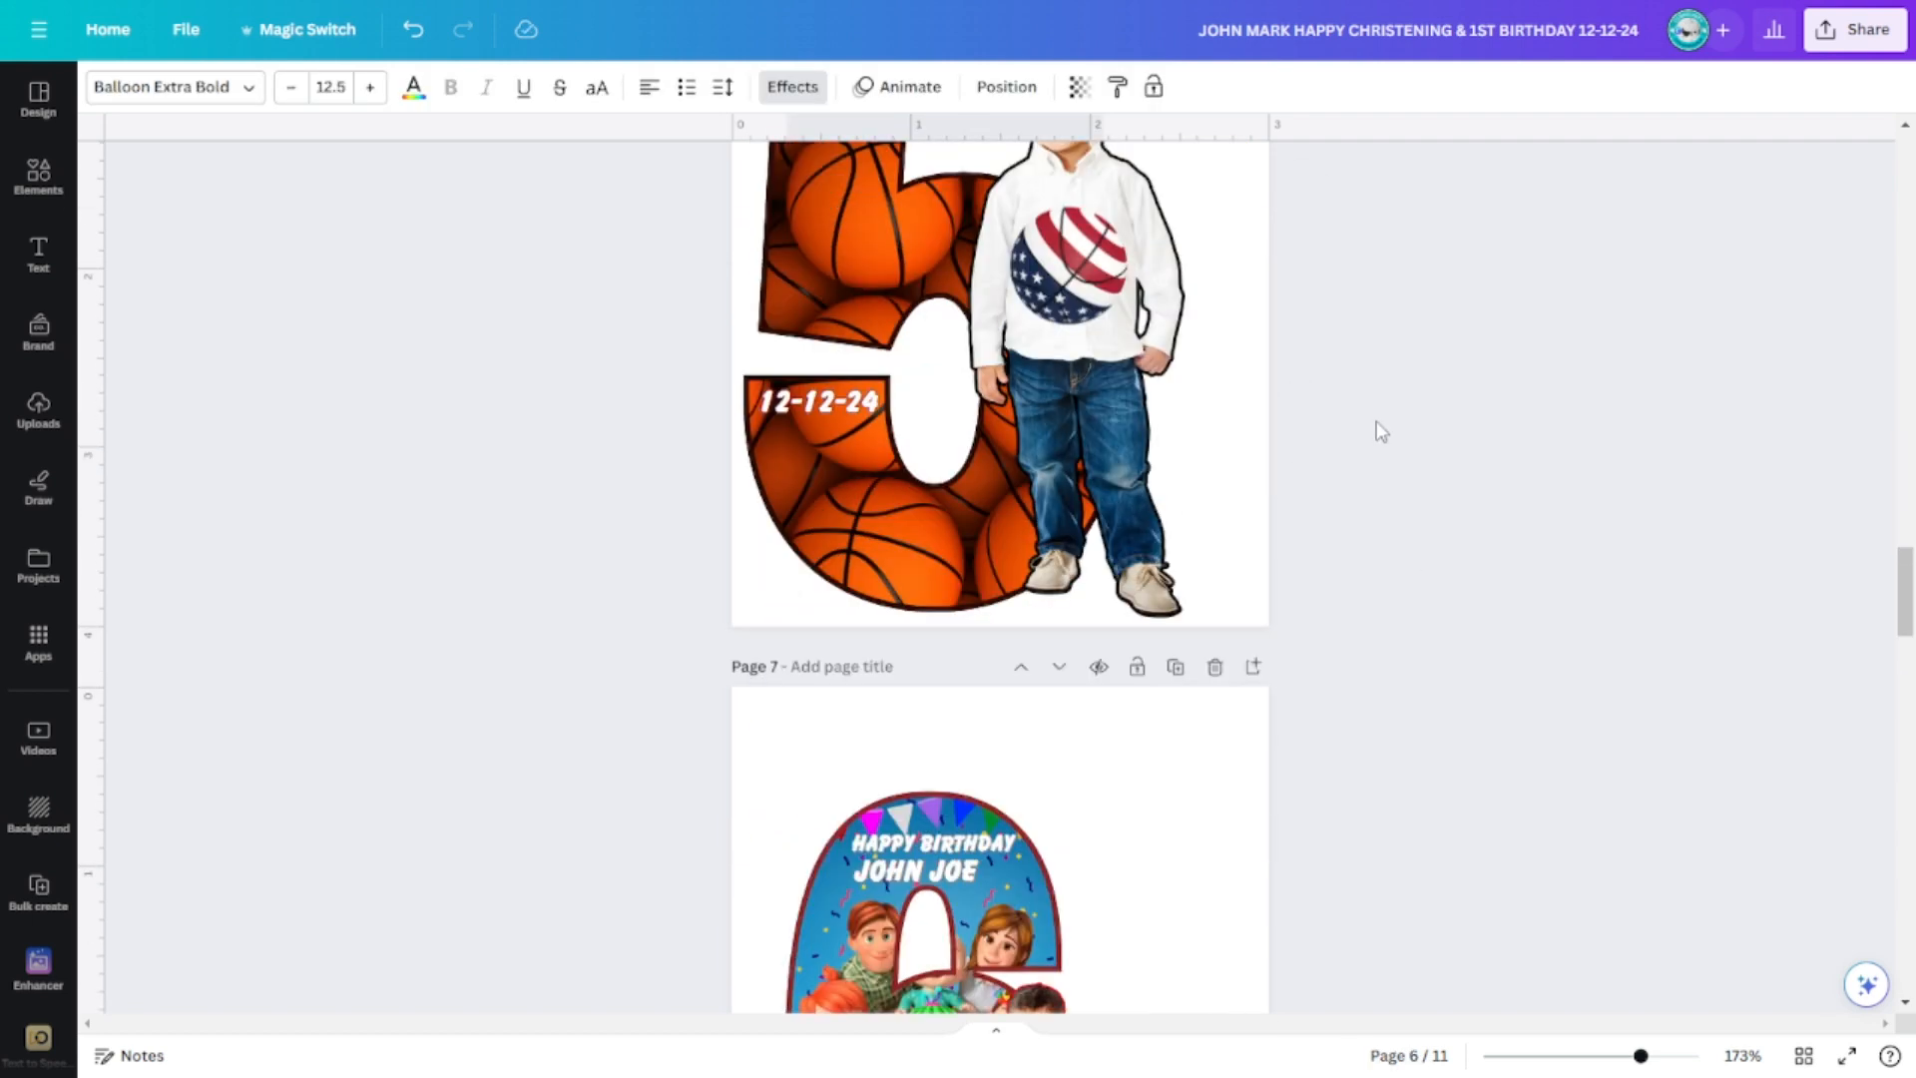
{"action": "scroll", "coordinate": [1129, 788], "scroll_direction": "down", "scroll_amount": 5}
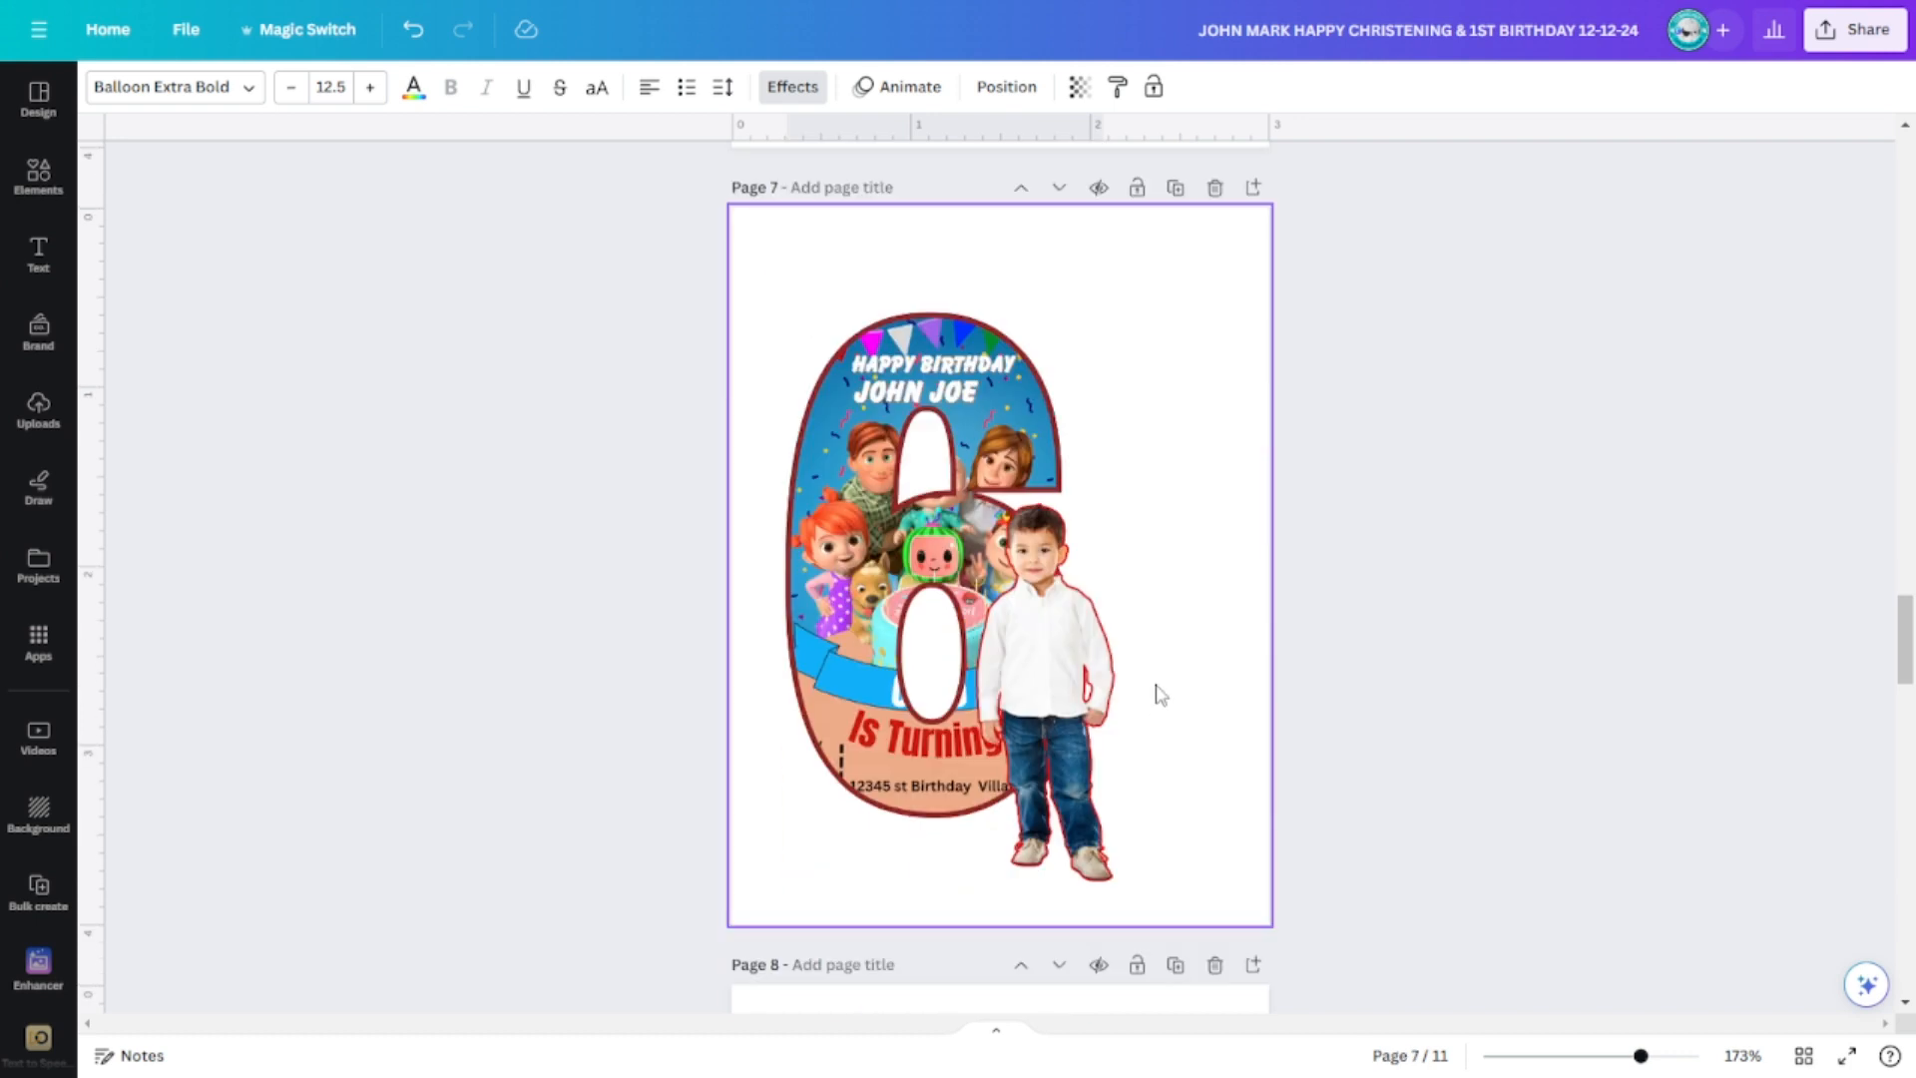
{"action": "key", "text": "ctrl+v"}
- Shrink the "THANK YOU FOR COMING!" text to about size 9.9 and place it just below the number 6, beside the boy's feet
{"action": "left_click_drag", "start_coordinate": [1045, 240], "coordinate": [1115, 444]}
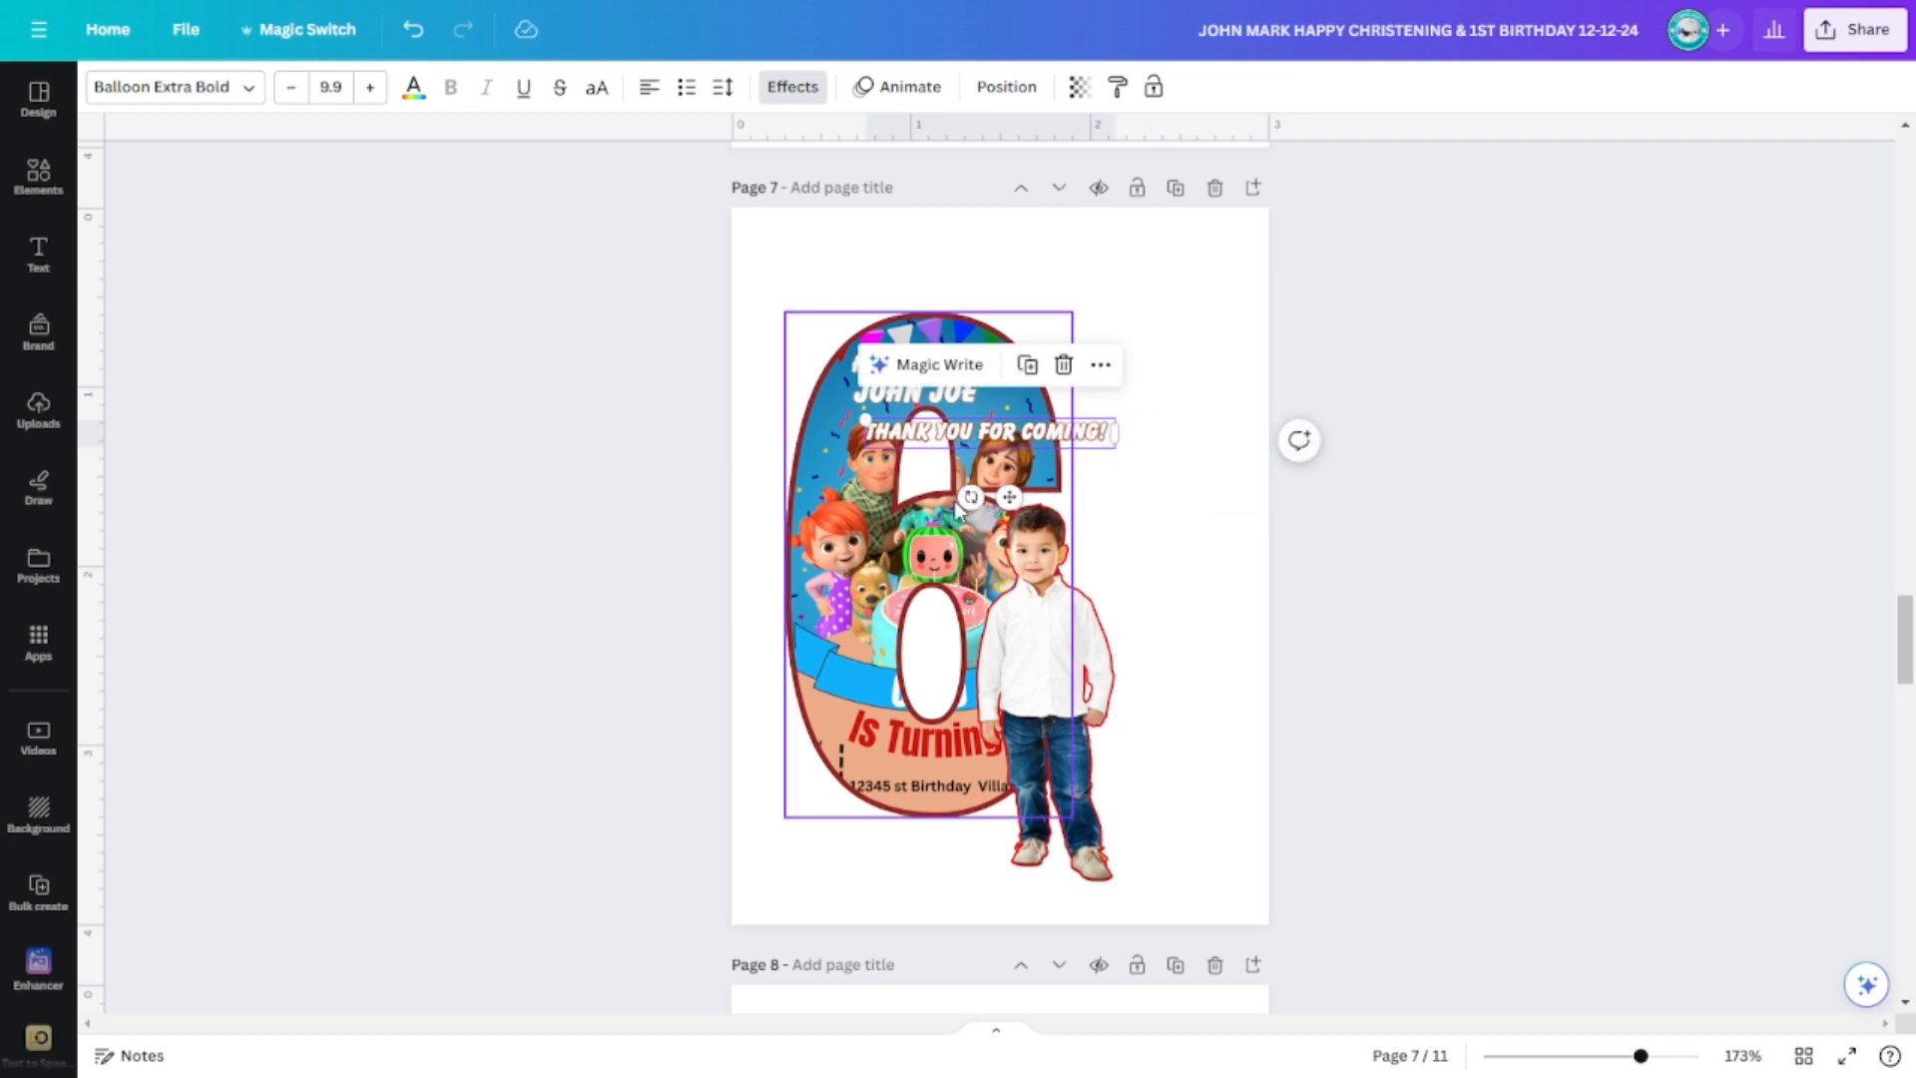
{"action": "left_click_drag", "start_coordinate": [1097, 439], "coordinate": [977, 833]}
{"action": "left_click", "coordinate": [1218, 698]}
{"action": "left_click", "coordinate": [983, 843]}
{"action": "left_click", "coordinate": [1526, 671]}
{"action": "left_click", "coordinate": [1206, 658]}
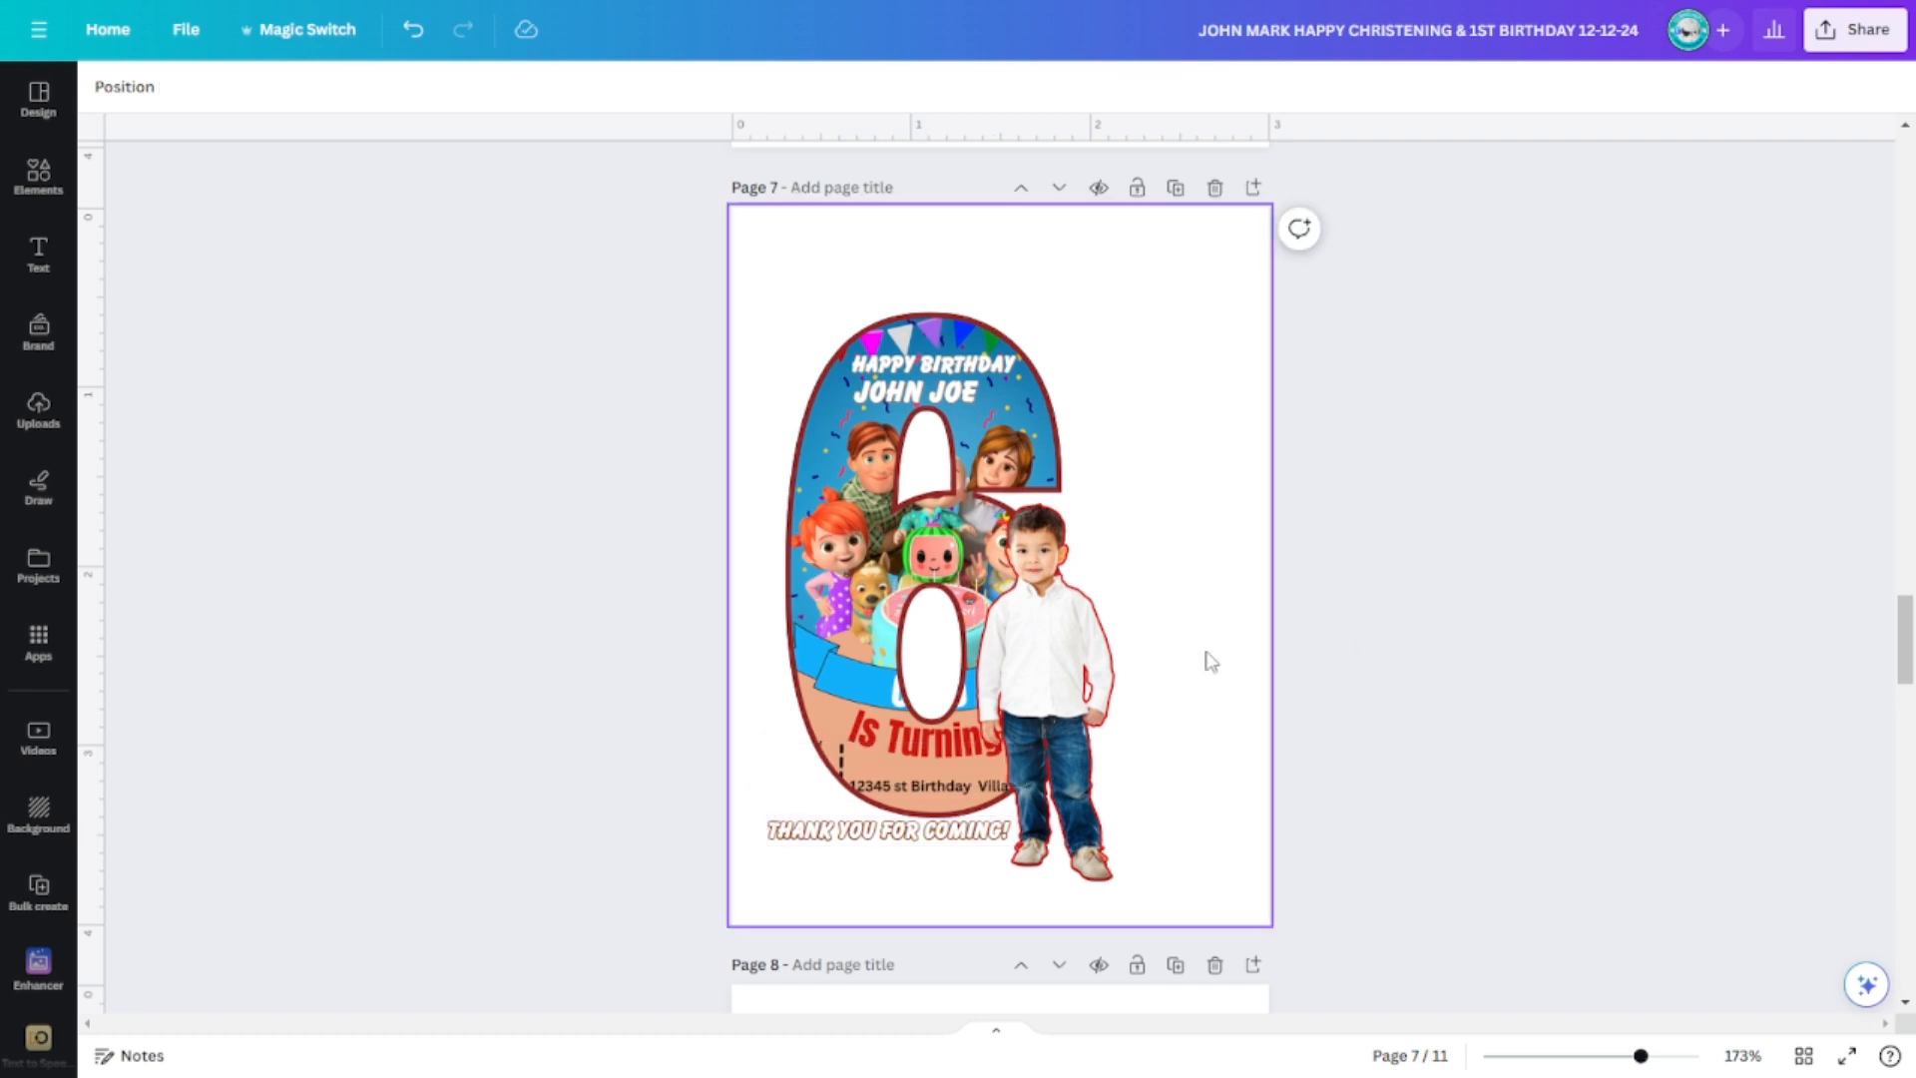
- Copy the "12-12-24" date text from page 6 to page 7, shrink it and place it at the end of the number 6's upper curve
{"action": "scroll", "coordinate": [1202, 660], "scroll_direction": "up", "scroll_amount": 5}
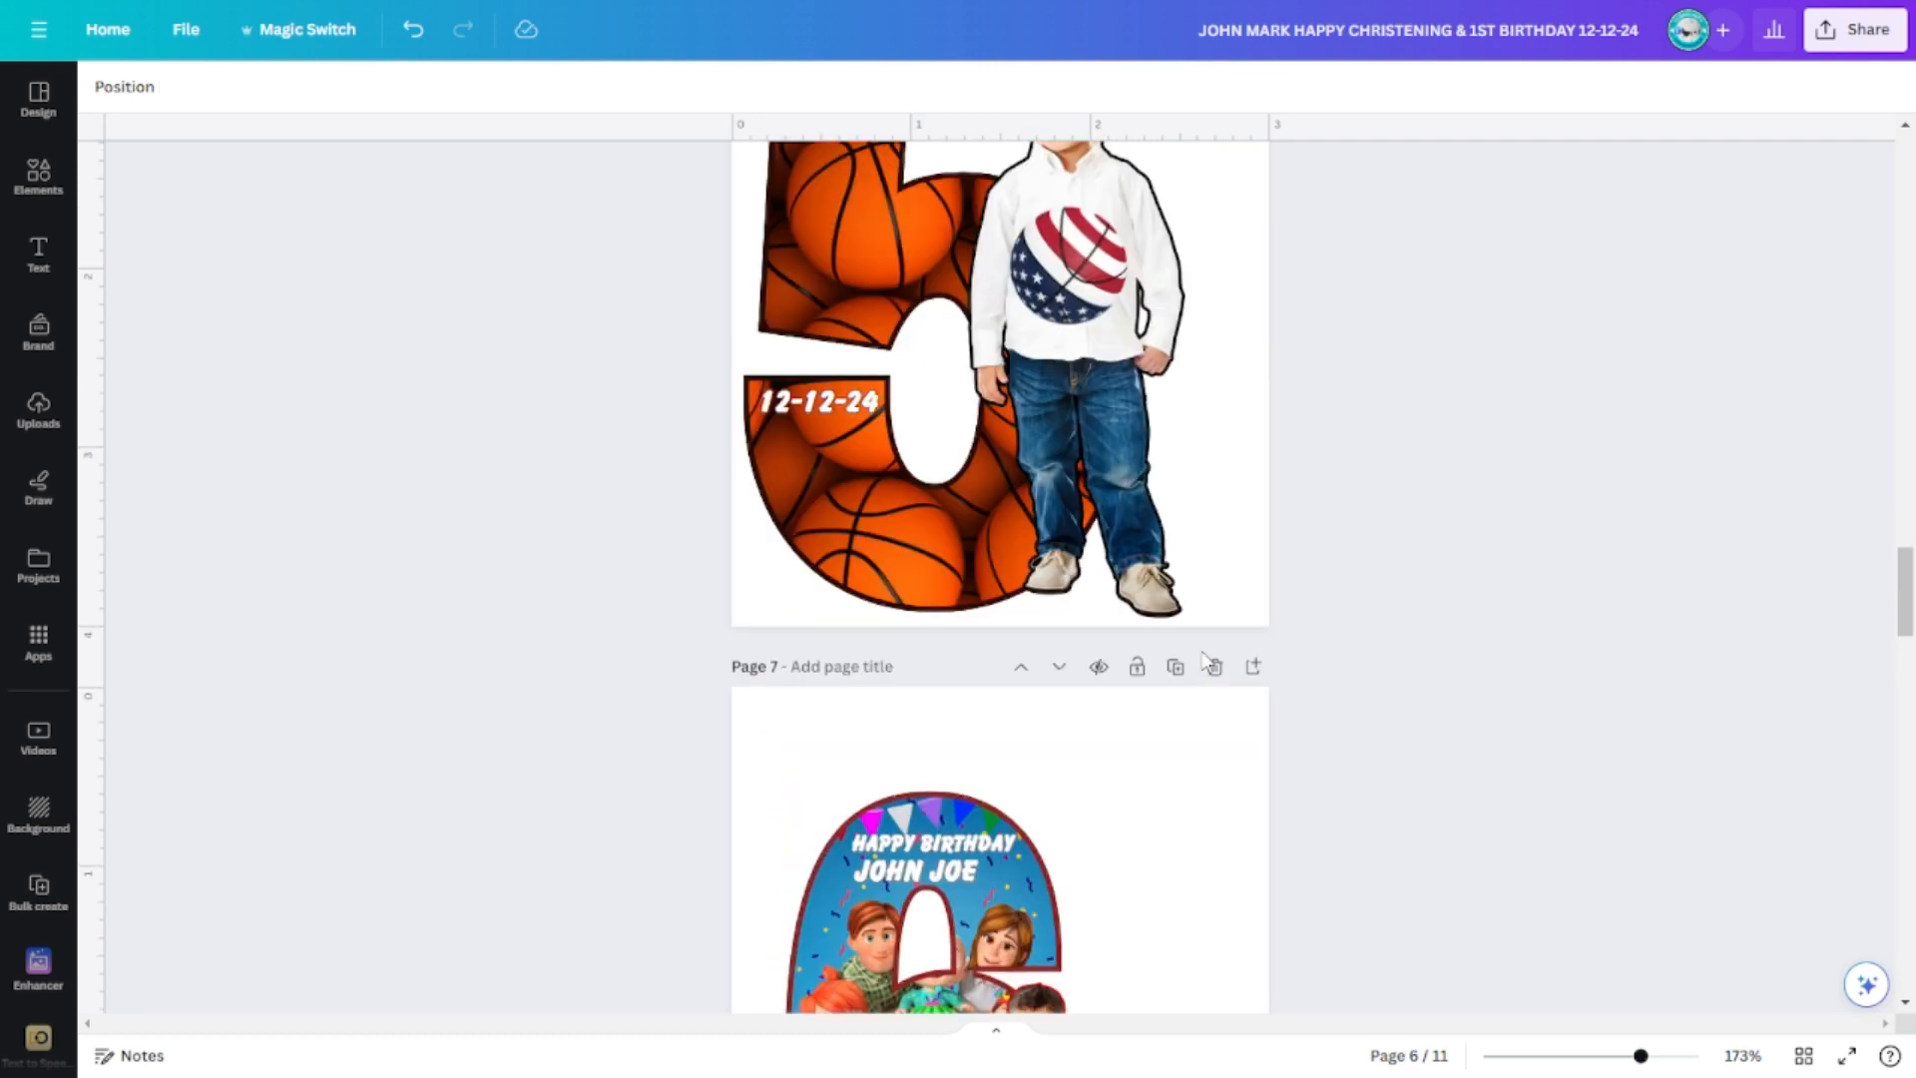
{"action": "scroll", "coordinate": [1206, 659], "scroll_direction": "up", "scroll_amount": 3}
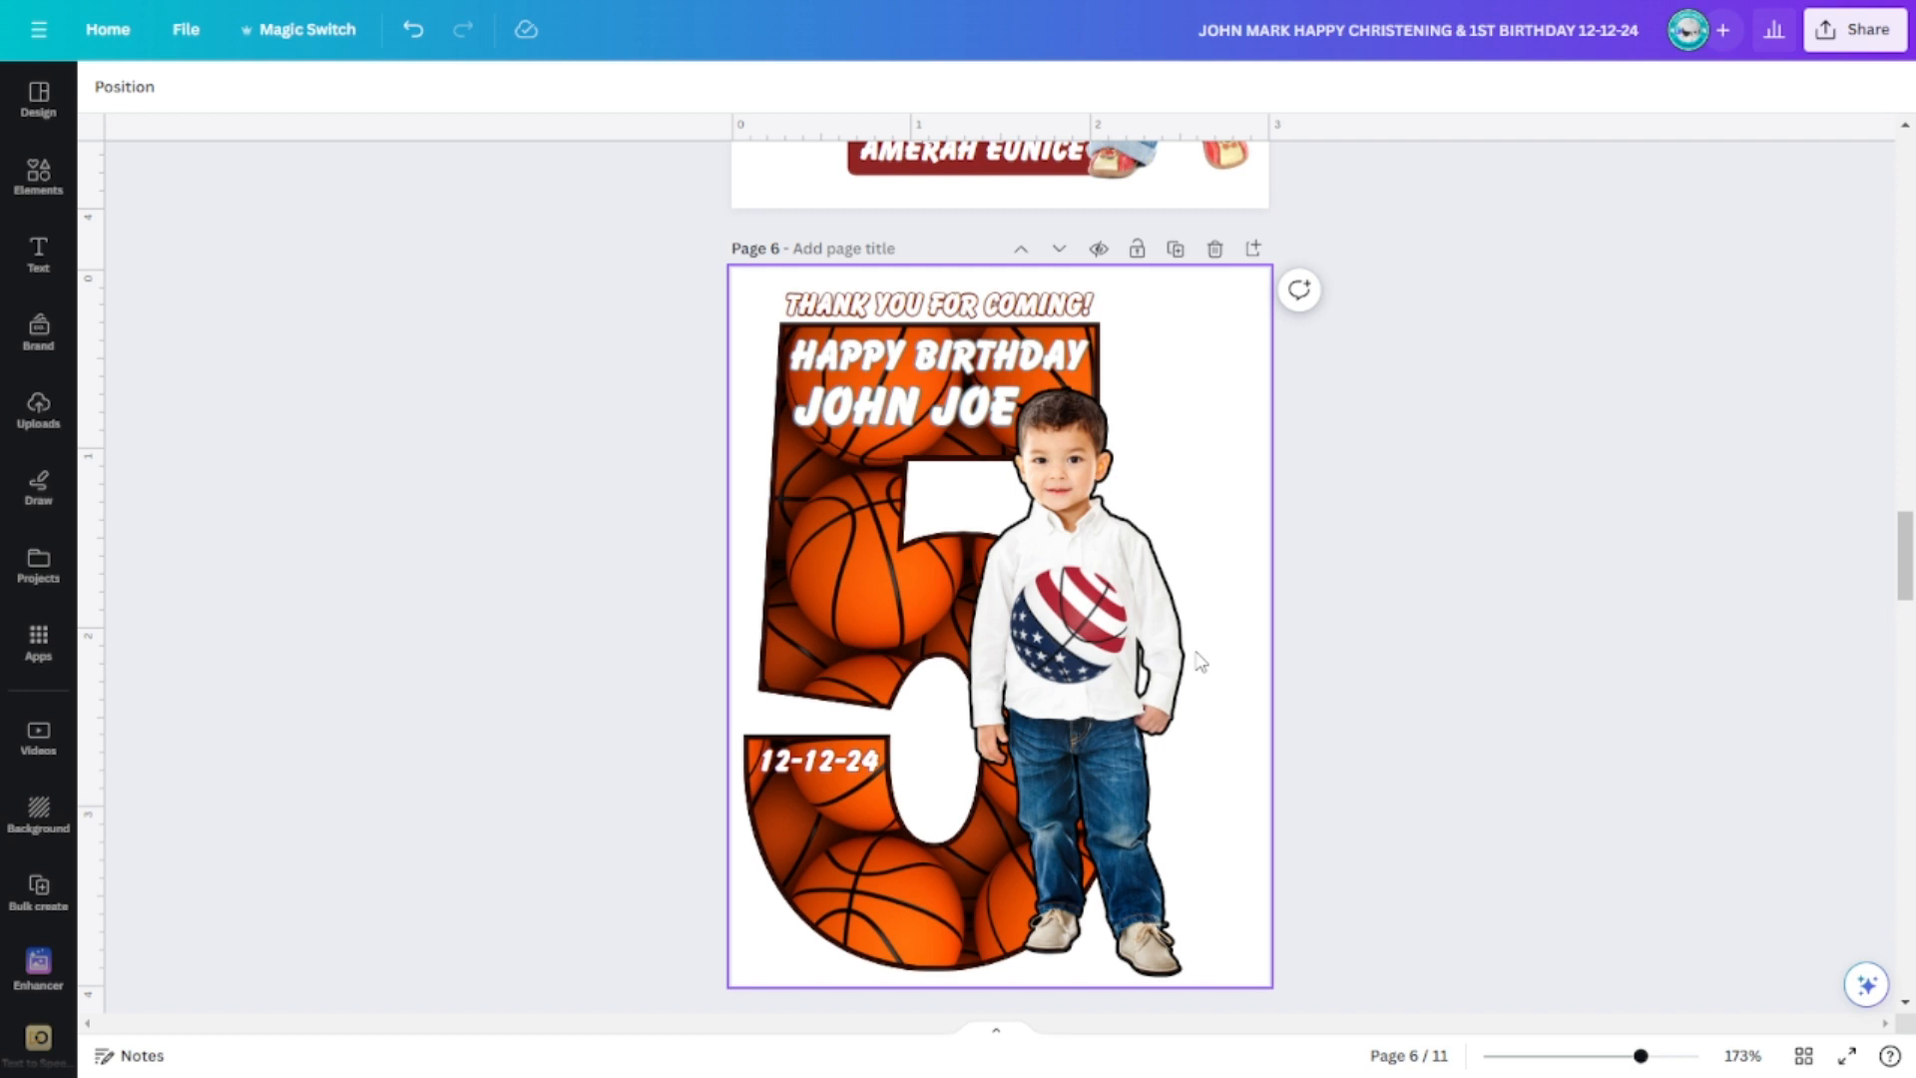
{"action": "left_click", "coordinate": [817, 764]}
{"action": "scroll", "coordinate": [1358, 761], "scroll_direction": "down", "scroll_amount": 7}
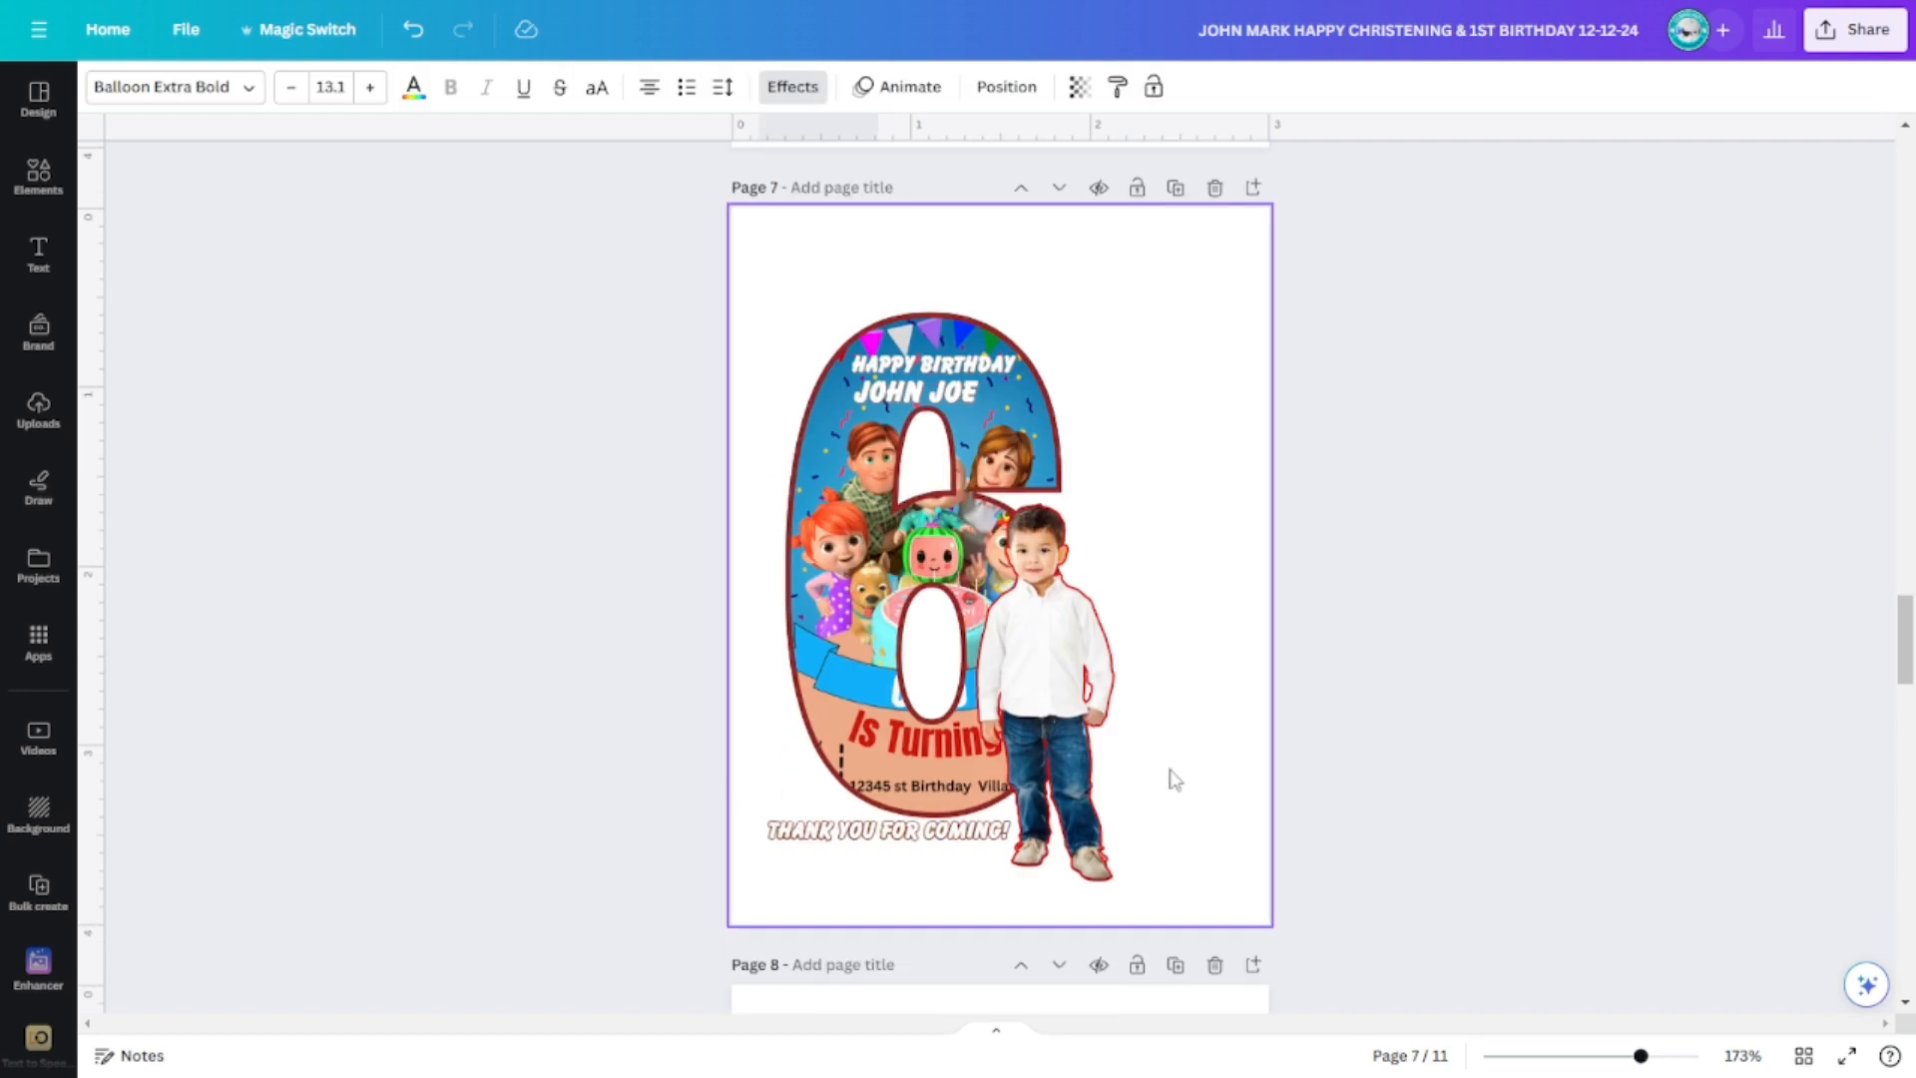
{"action": "key", "text": "ctrl+v"}
{"action": "left_click_drag", "start_coordinate": [868, 700], "coordinate": [1032, 480]}
{"action": "left_click", "coordinate": [1256, 581]}
- Look over the number templates on the pages after page 7, down to page 11, and return to page 7
{"action": "scroll", "coordinate": [1570, 739], "scroll_direction": "down", "scroll_amount": 5}
{"action": "scroll", "coordinate": [1575, 743], "scroll_direction": "up", "scroll_amount": 5}
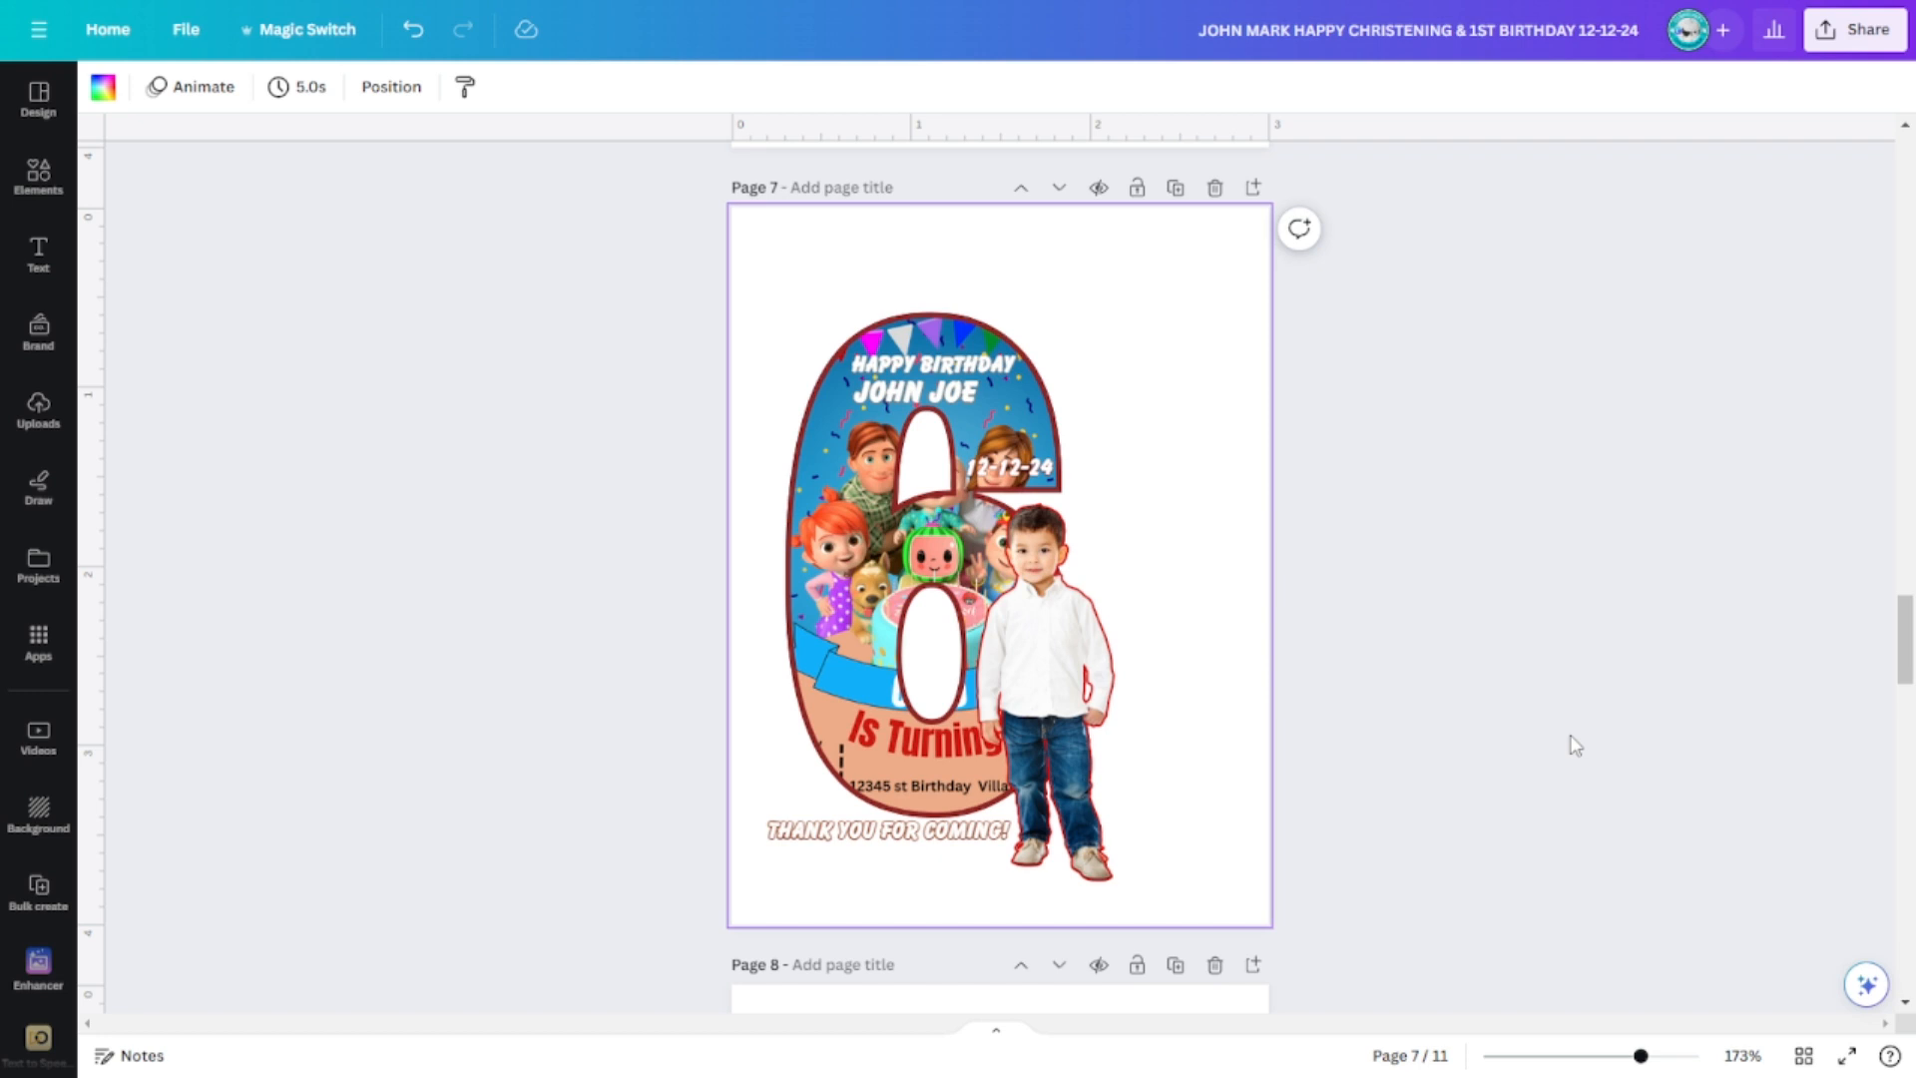
{"action": "scroll", "coordinate": [1574, 744], "scroll_direction": "down", "scroll_amount": 10}
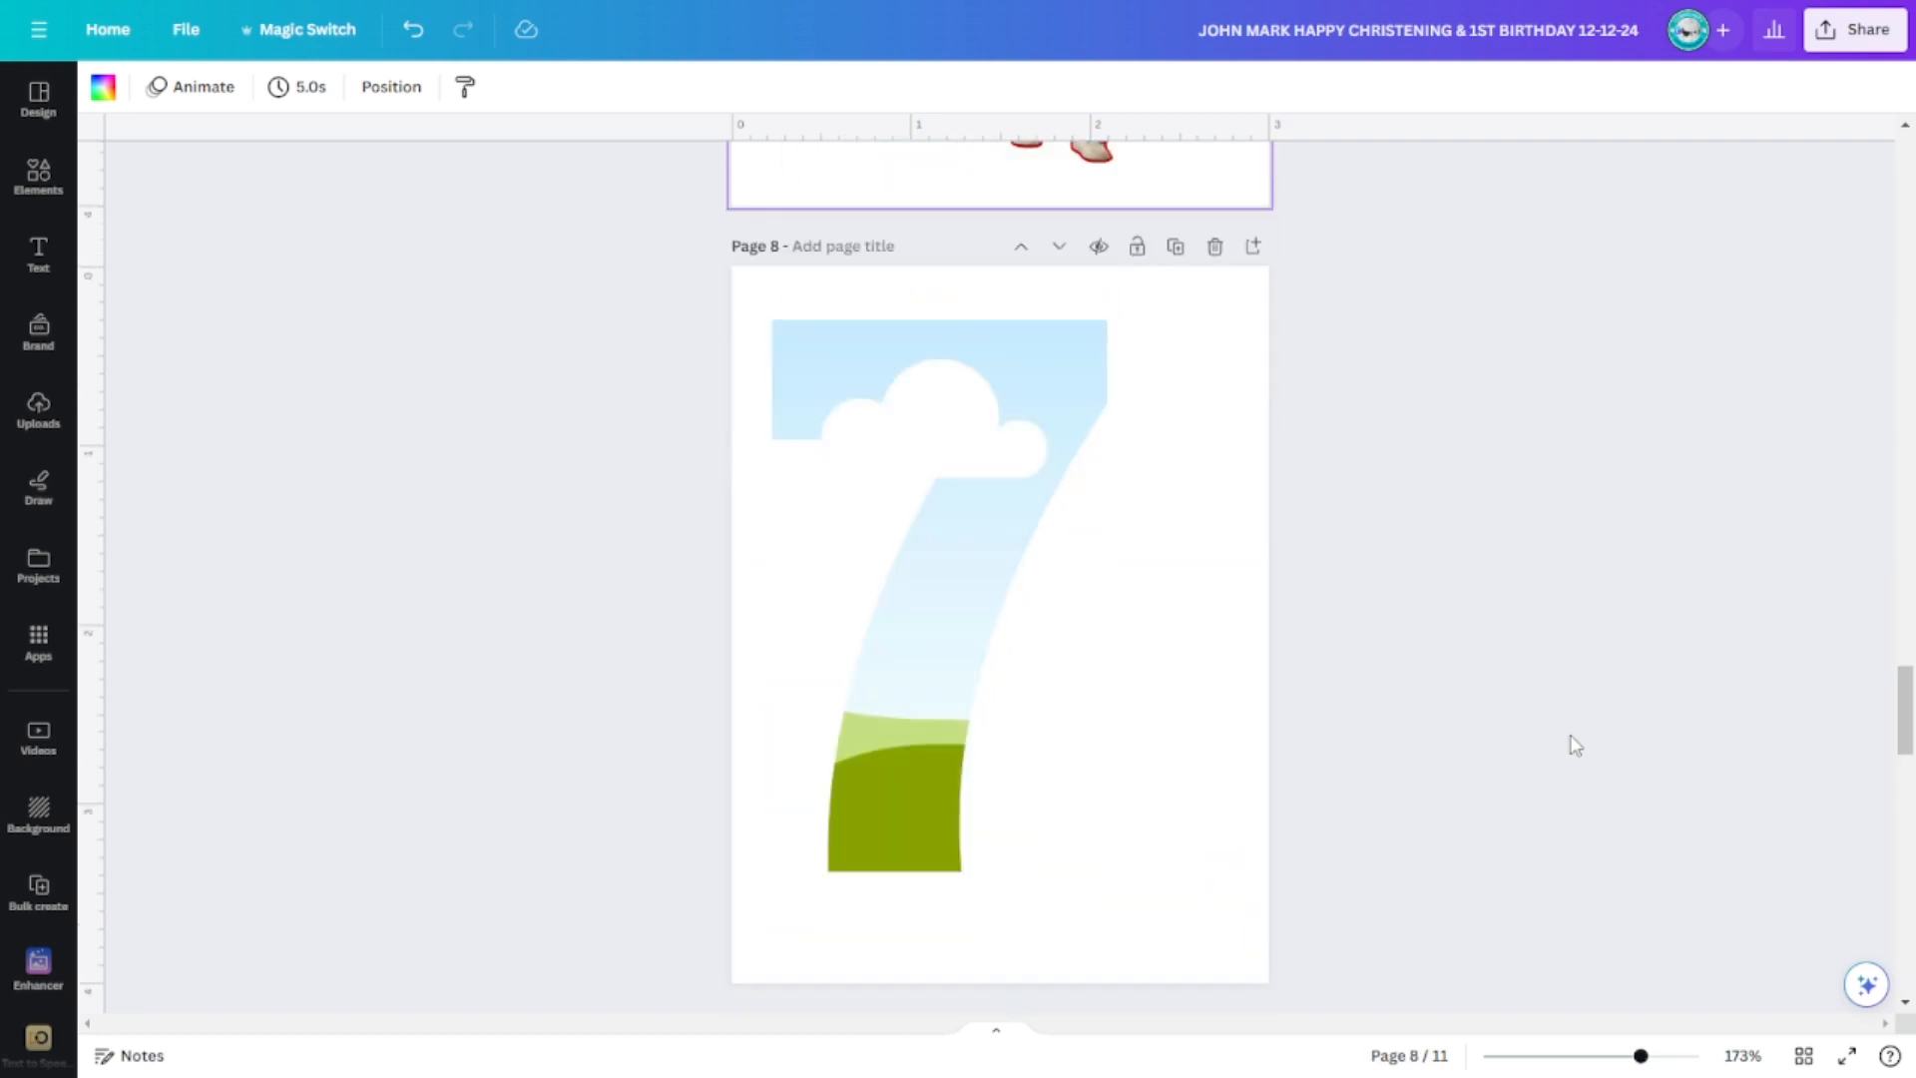
{"action": "scroll", "coordinate": [978, 741], "scroll_direction": "down", "scroll_amount": 5}
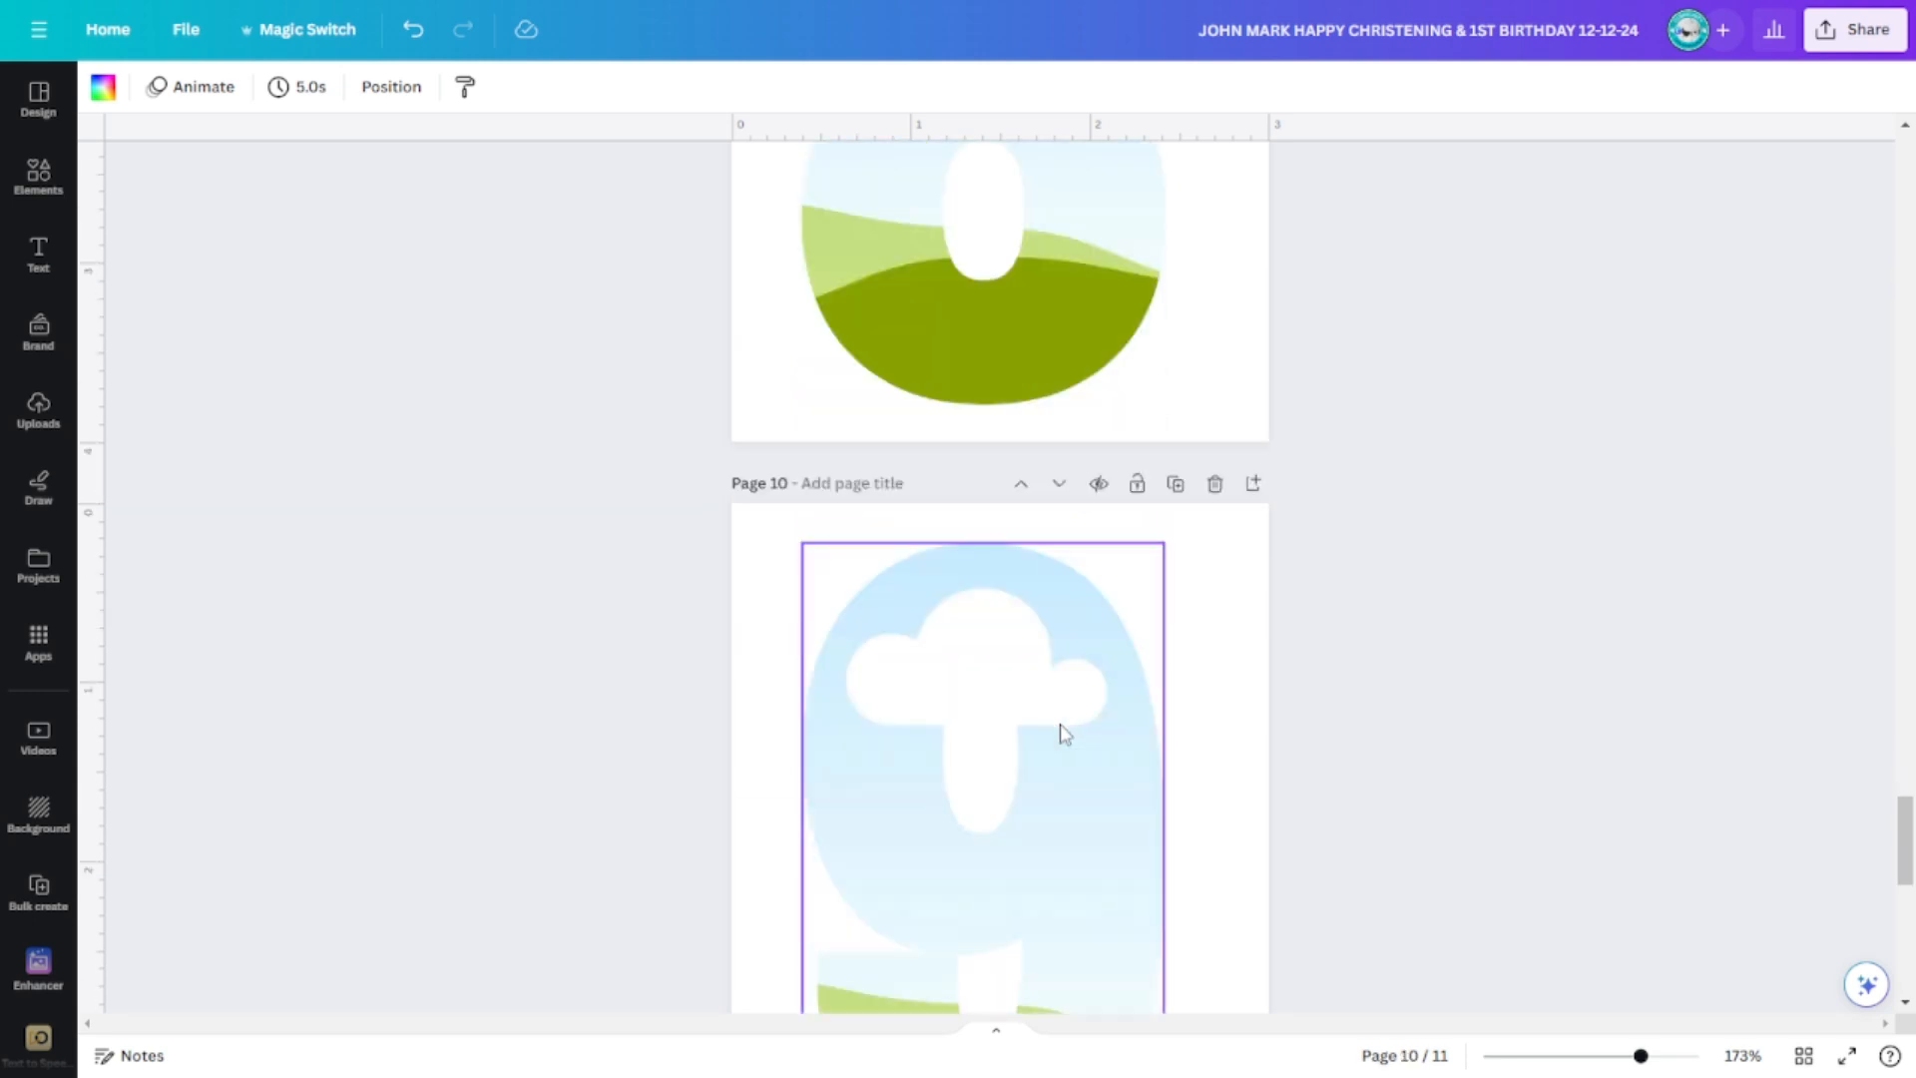
{"action": "scroll", "coordinate": [1058, 764], "scroll_direction": "down", "scroll_amount": 2}
{"action": "scroll", "coordinate": [1058, 764], "scroll_direction": "up", "scroll_amount": 7}
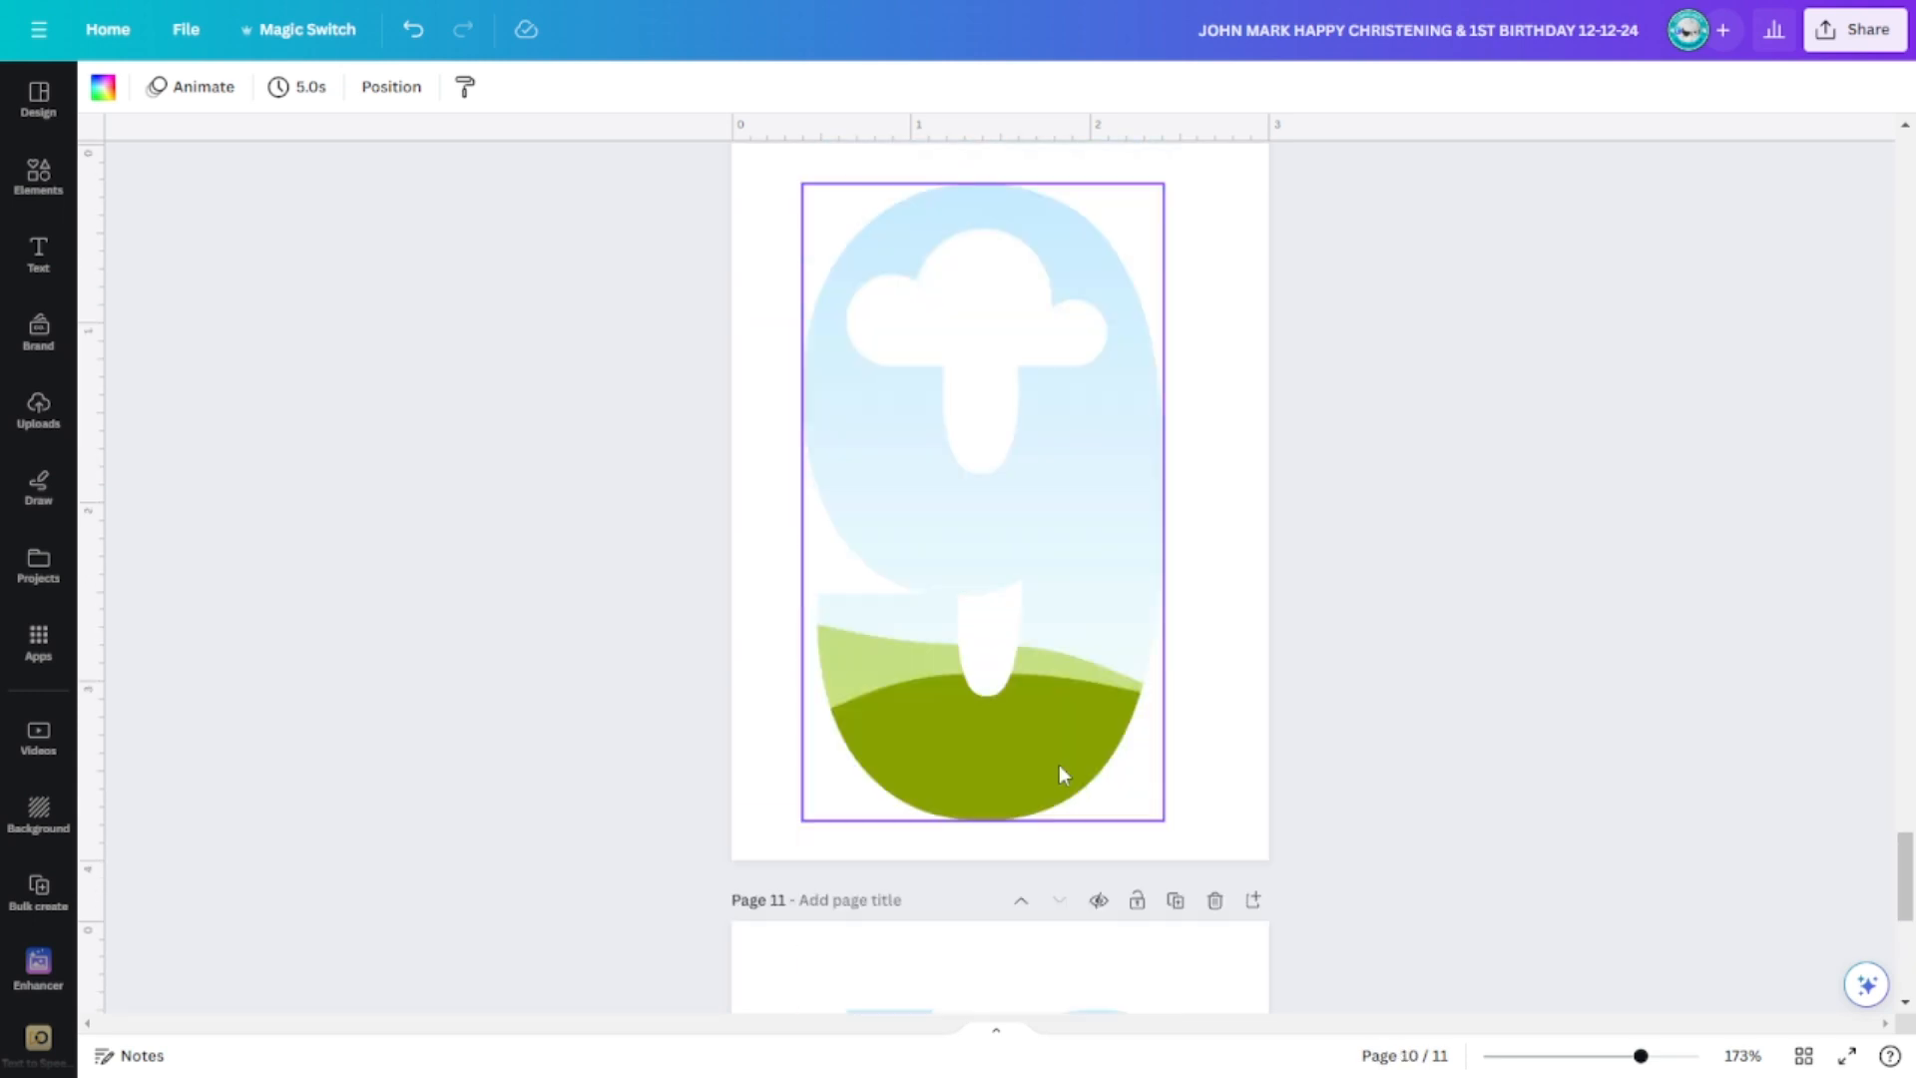
{"action": "scroll", "coordinate": [1215, 575], "scroll_direction": "up", "scroll_amount": 8}
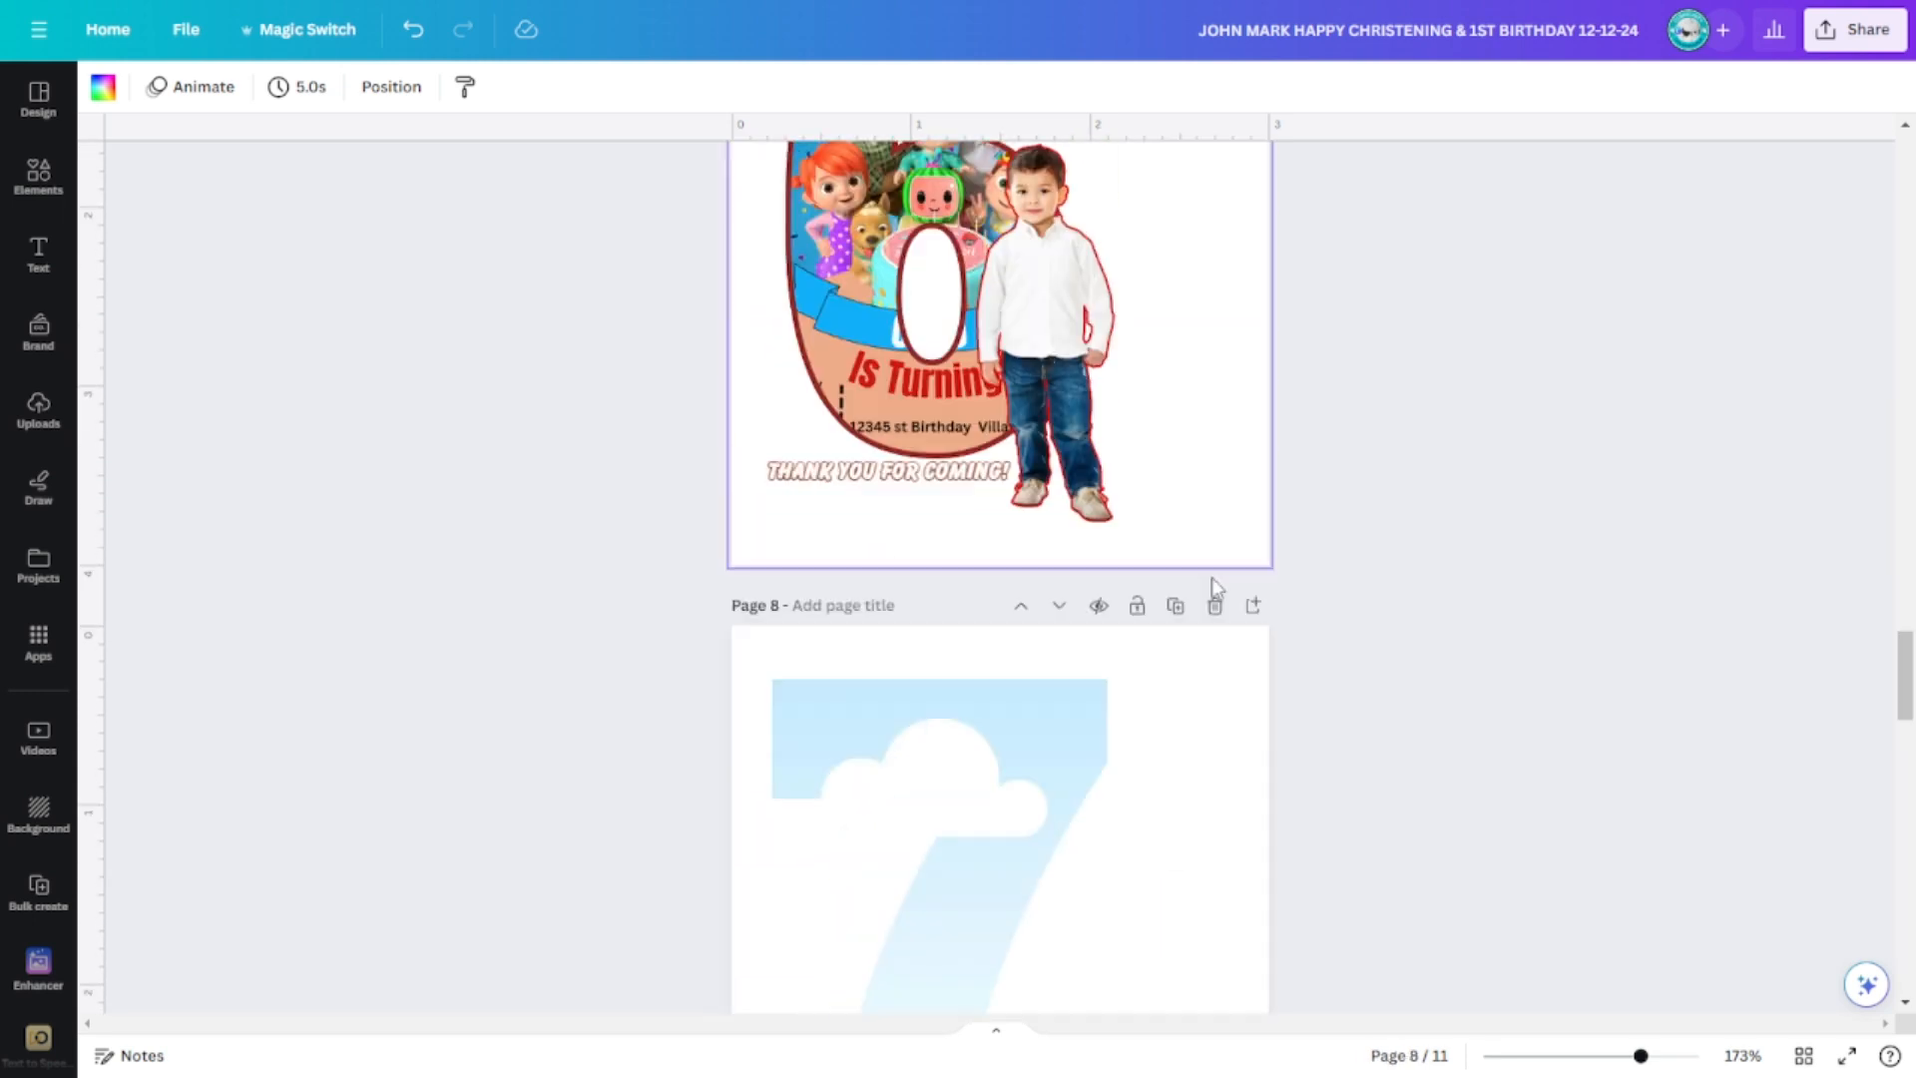
{"action": "scroll", "coordinate": [1447, 712], "scroll_direction": "up", "scroll_amount": 2}
{"action": "scroll", "coordinate": [1447, 714], "scroll_direction": "down", "scroll_amount": 4}
{"action": "scroll", "coordinate": [1446, 714], "scroll_direction": "up", "scroll_amount": 4}
- Compare the boy photos on pages 6 and 7, and inspect the shadow colour setting of the page 7 photo
{"action": "scroll", "coordinate": [1157, 709], "scroll_direction": "up", "scroll_amount": 6}
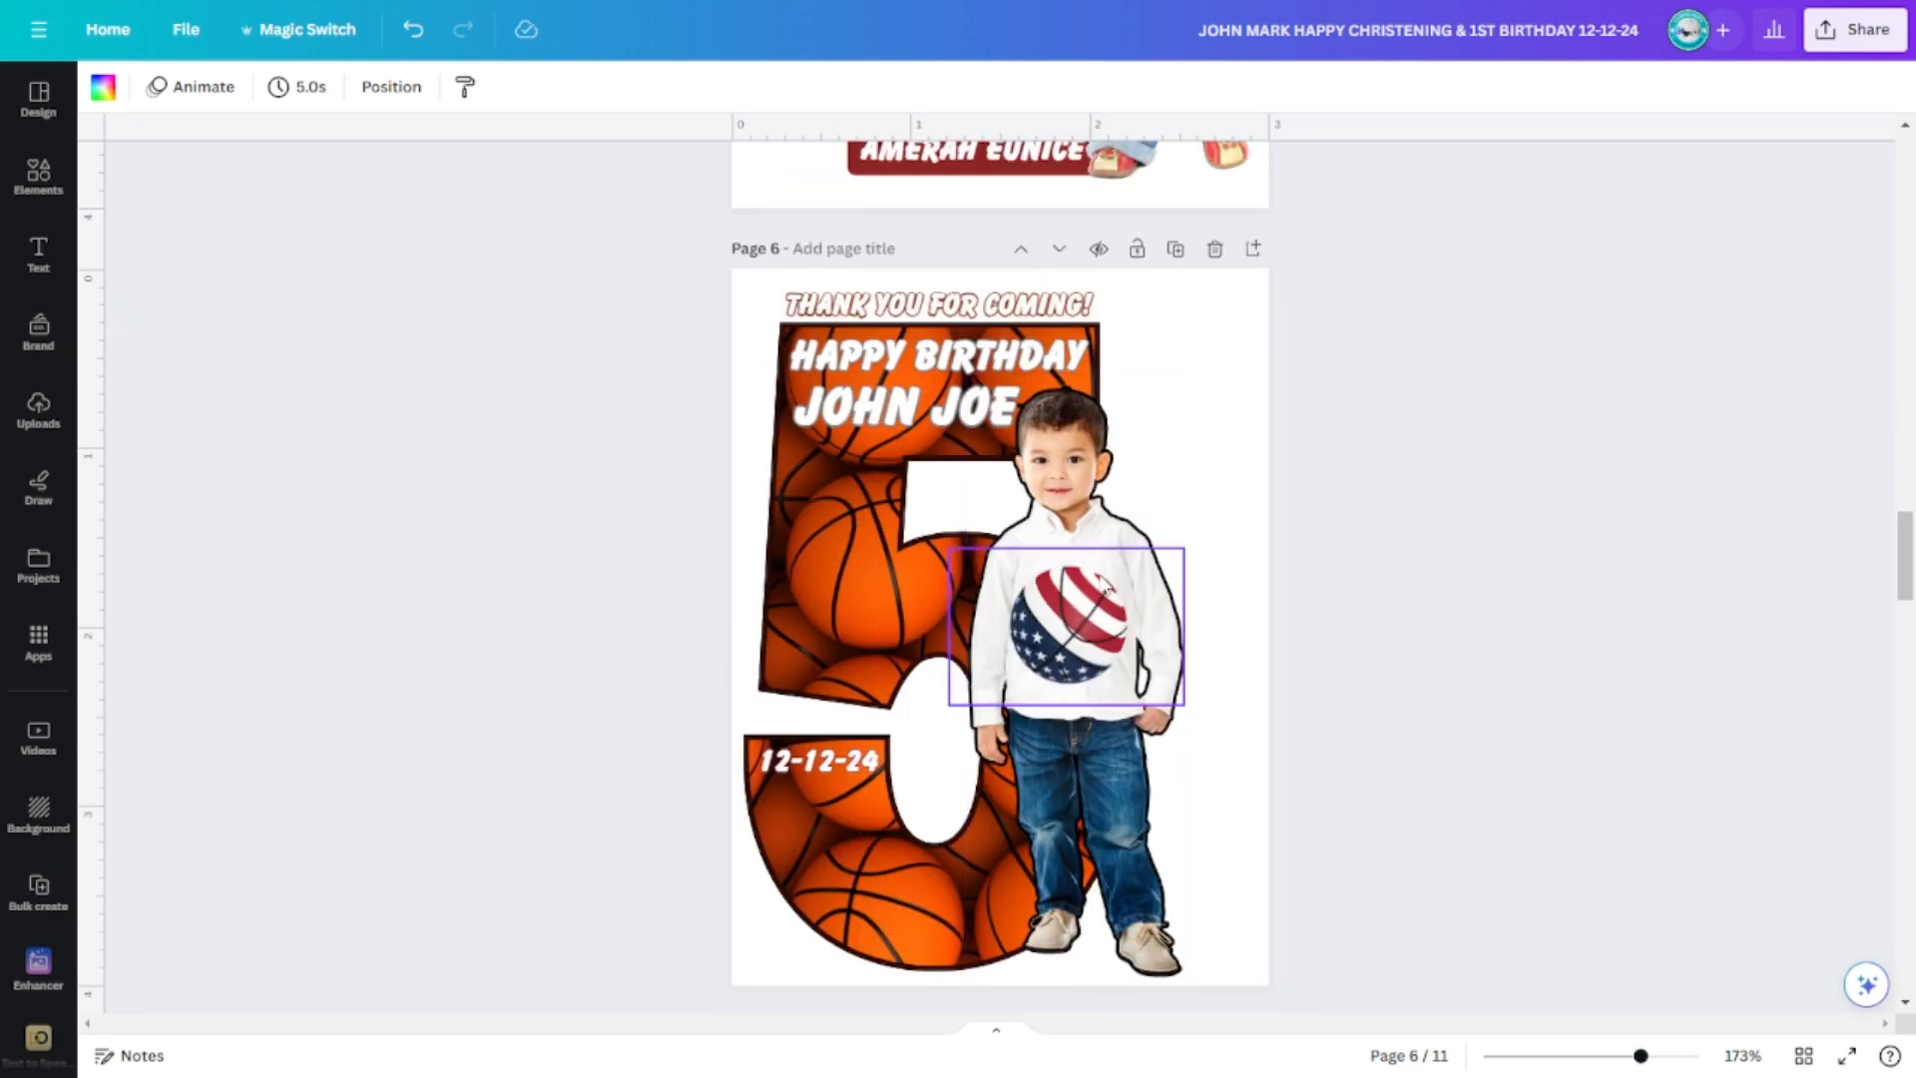
{"action": "left_click", "coordinate": [1121, 535]}
{"action": "scroll", "coordinate": [1417, 549], "scroll_direction": "down", "scroll_amount": 5}
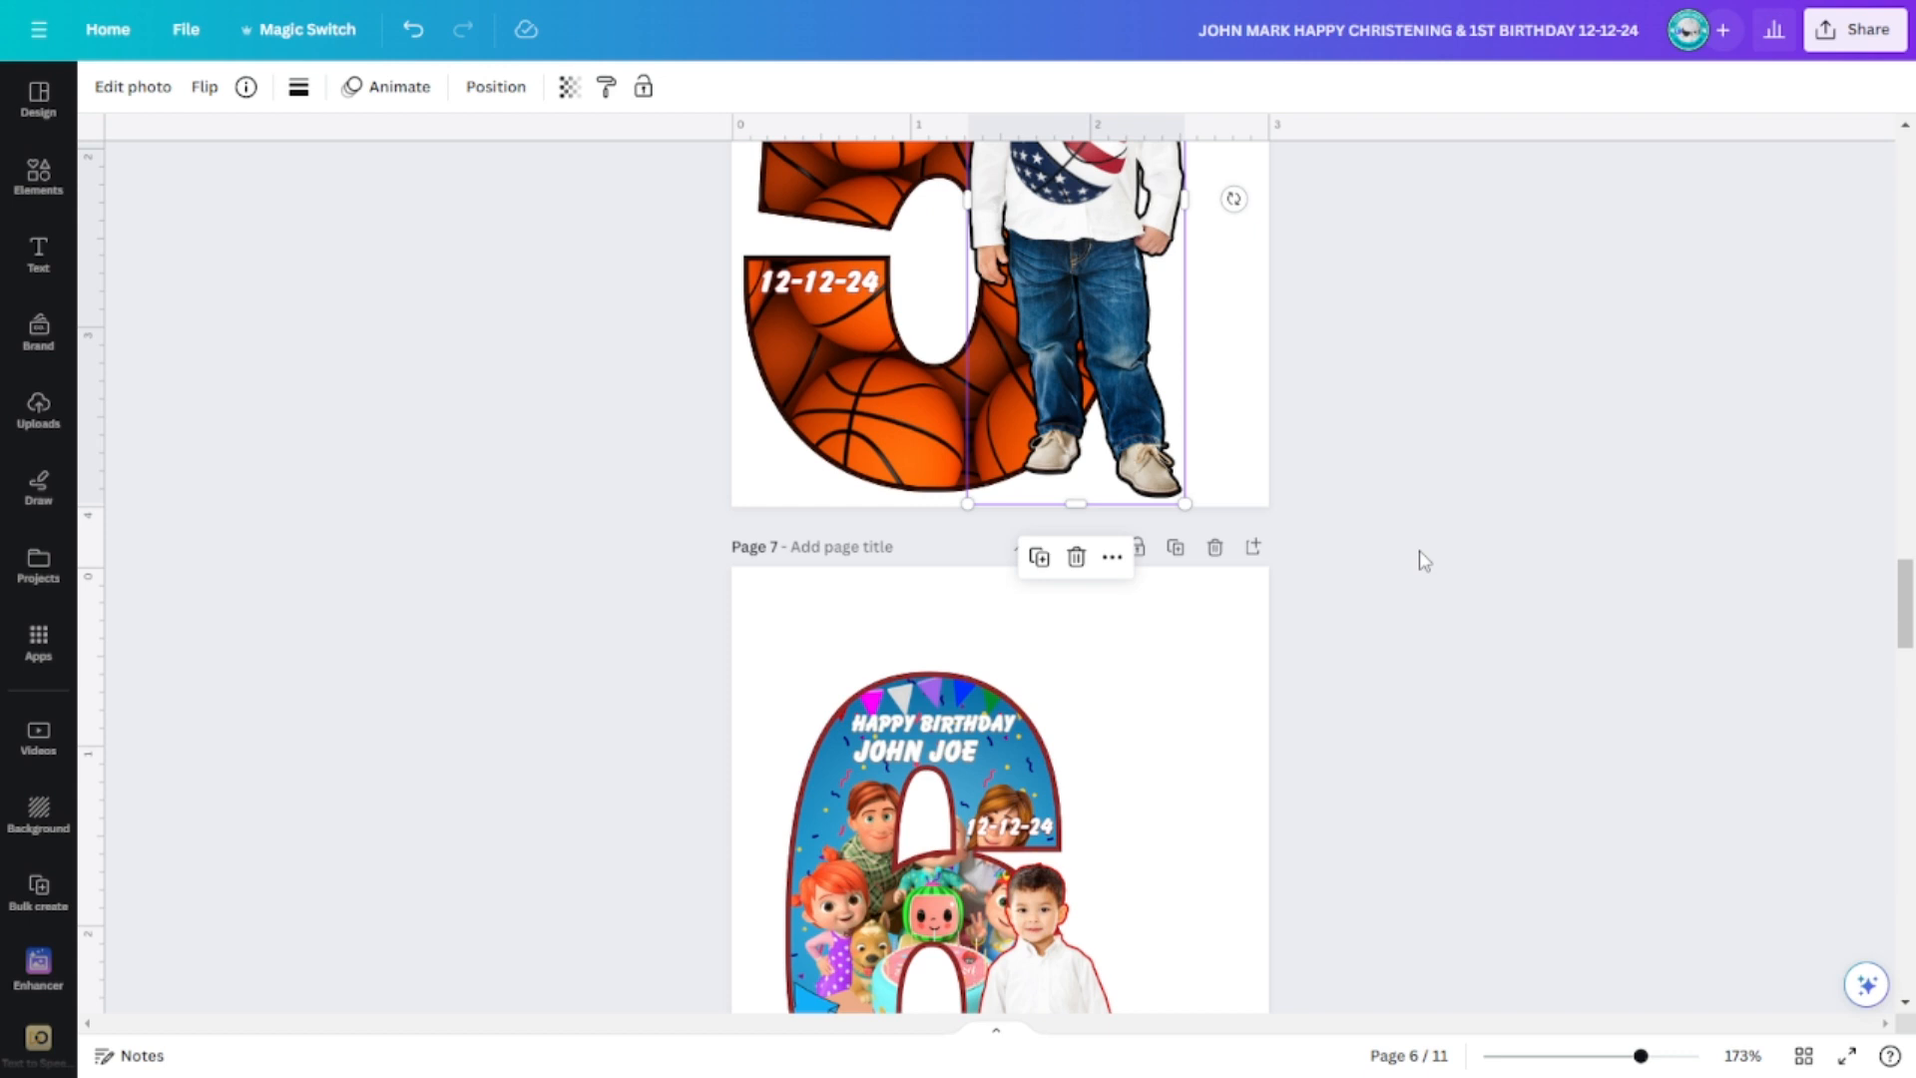
{"action": "scroll", "coordinate": [1258, 679], "scroll_direction": "up", "scroll_amount": 2}
{"action": "scroll", "coordinate": [1210, 715], "scroll_direction": "down", "scroll_amount": 3}
{"action": "left_click", "coordinate": [1098, 515]}
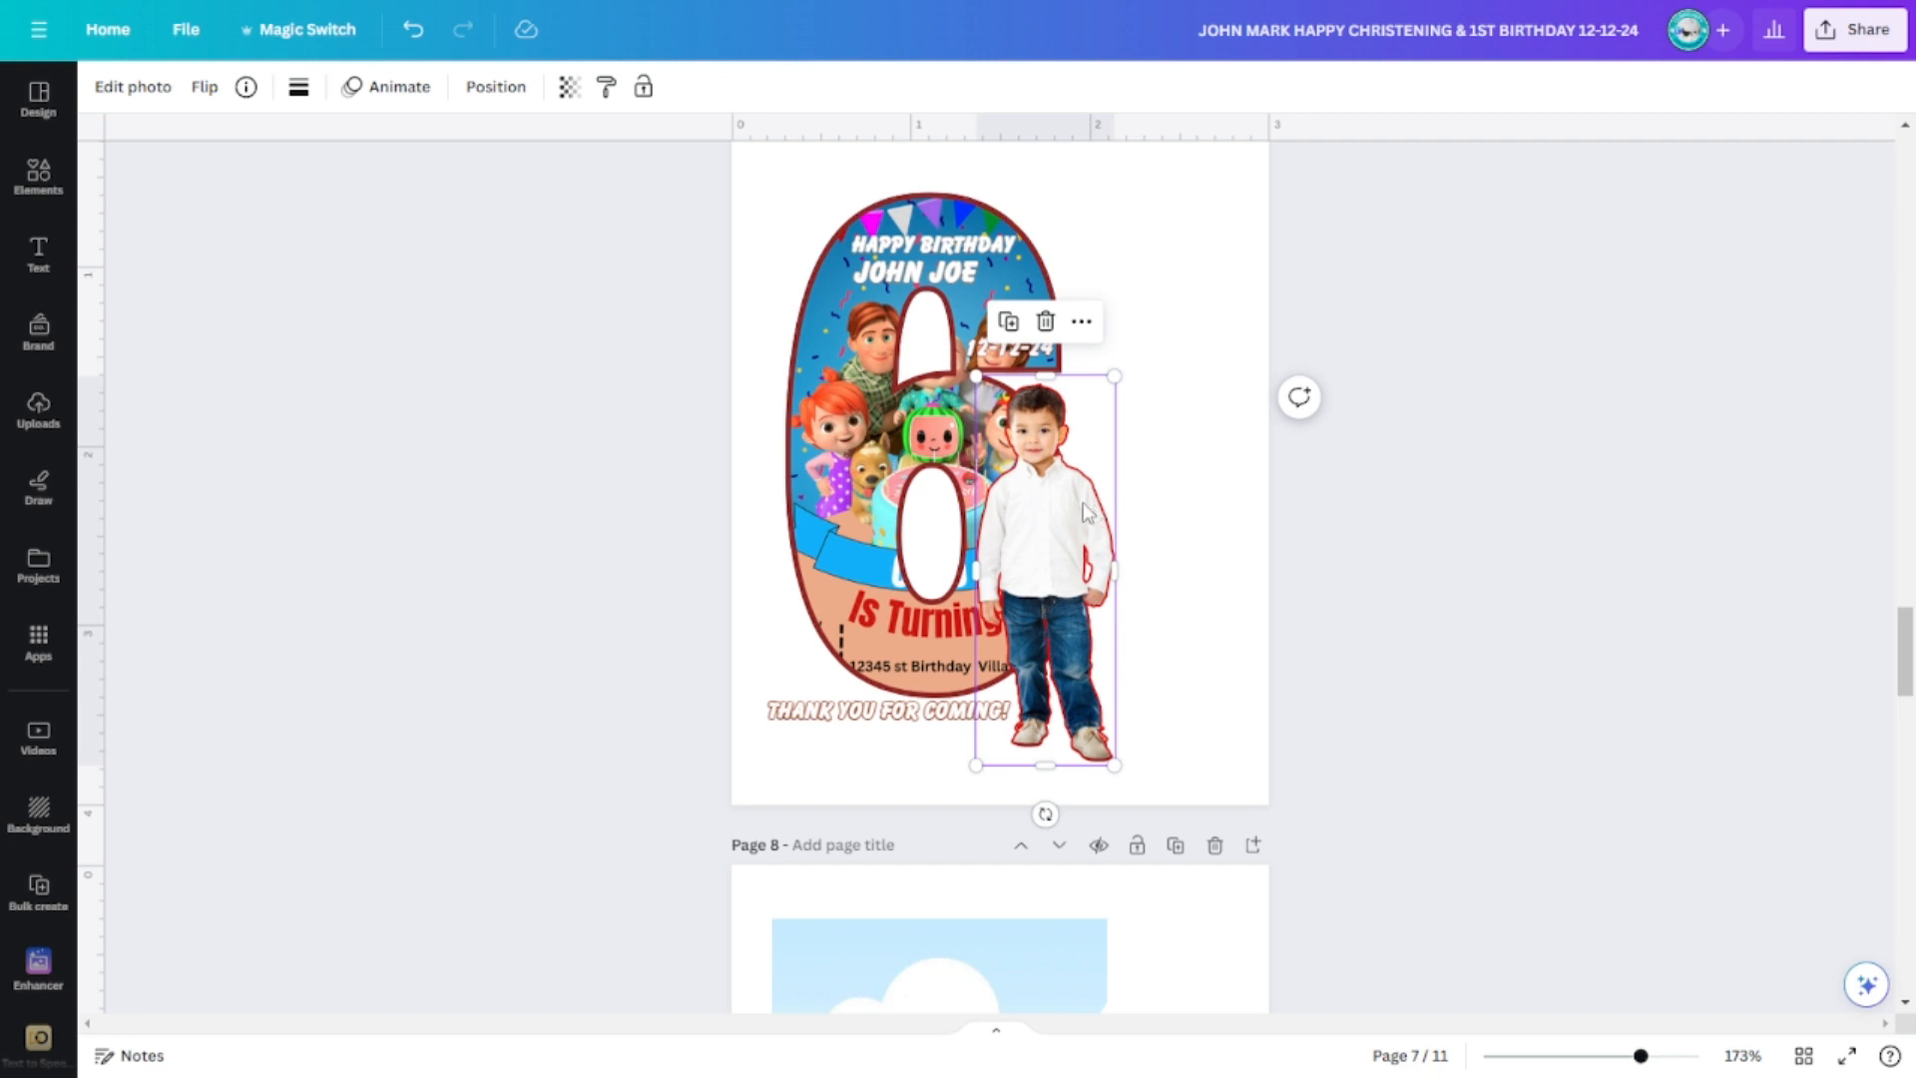
{"action": "left_click", "coordinate": [155, 91]}
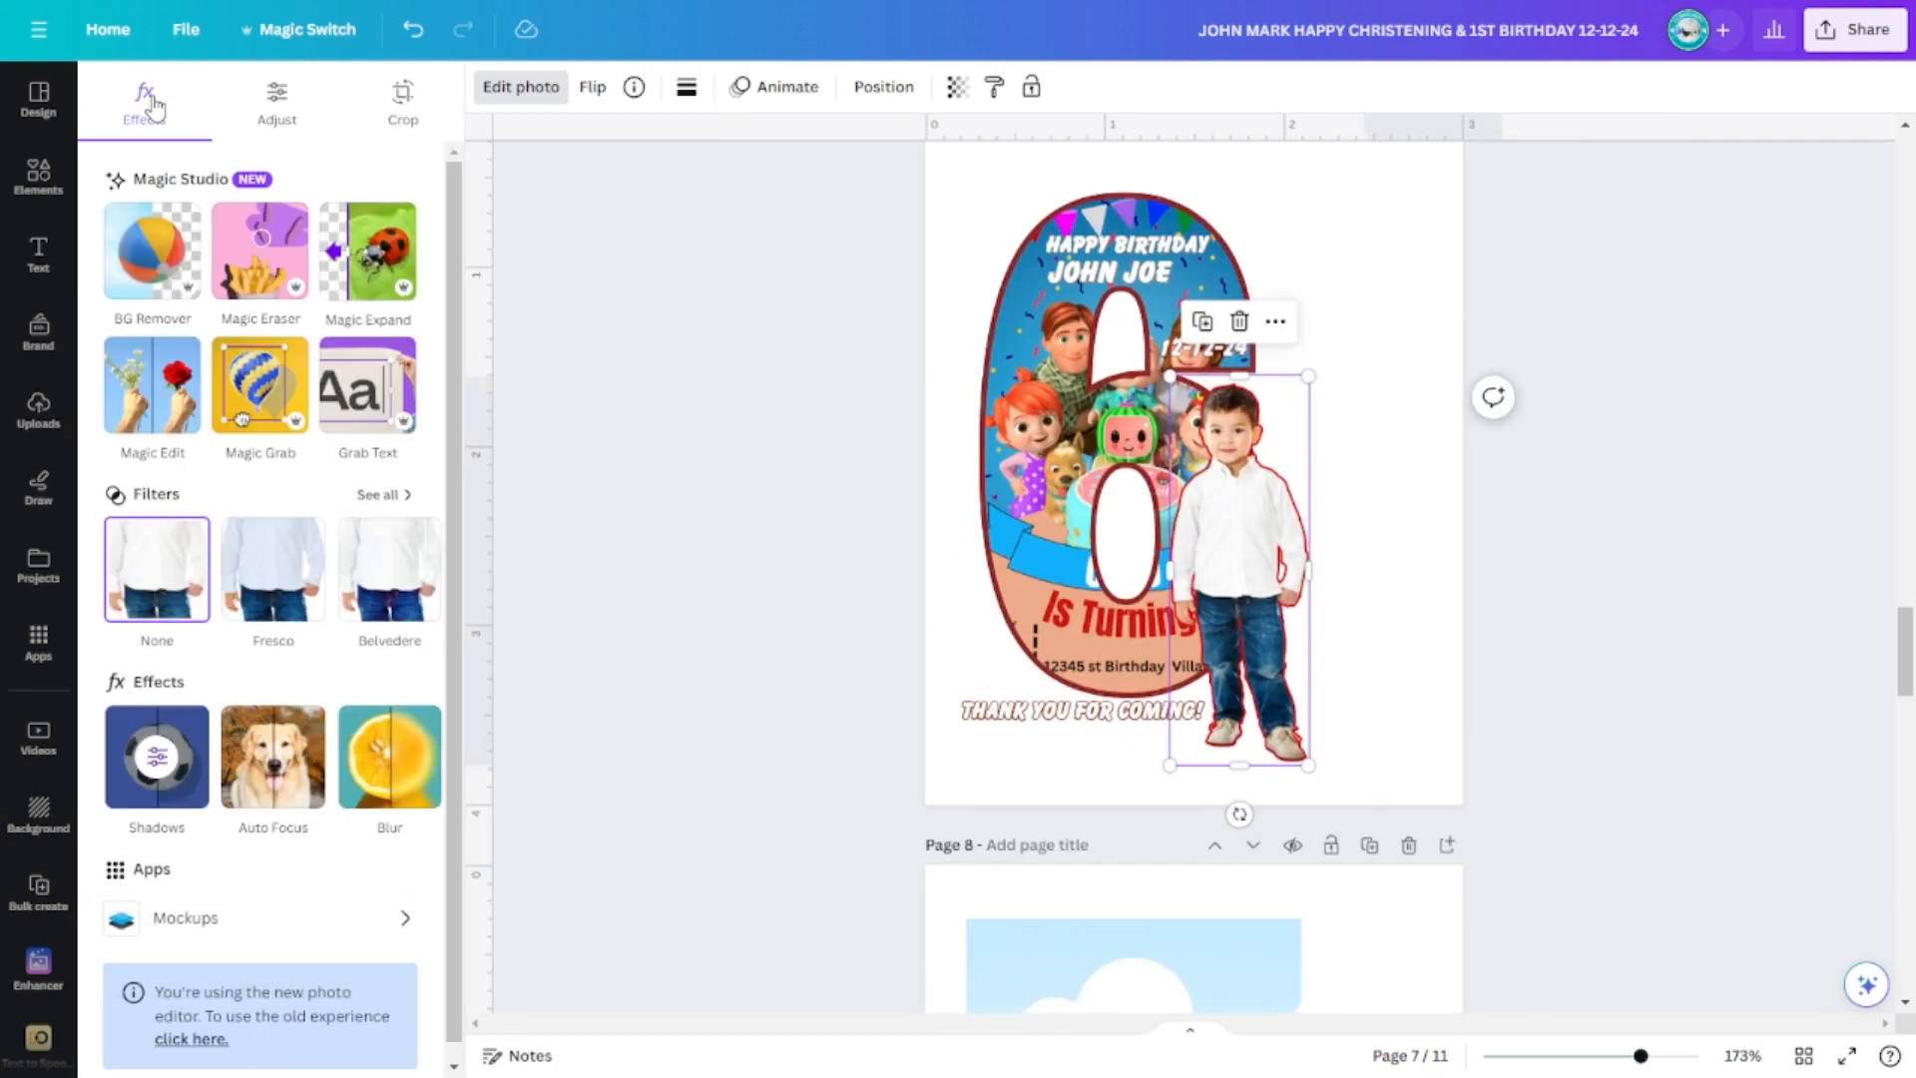
{"action": "left_click", "coordinate": [157, 761]}
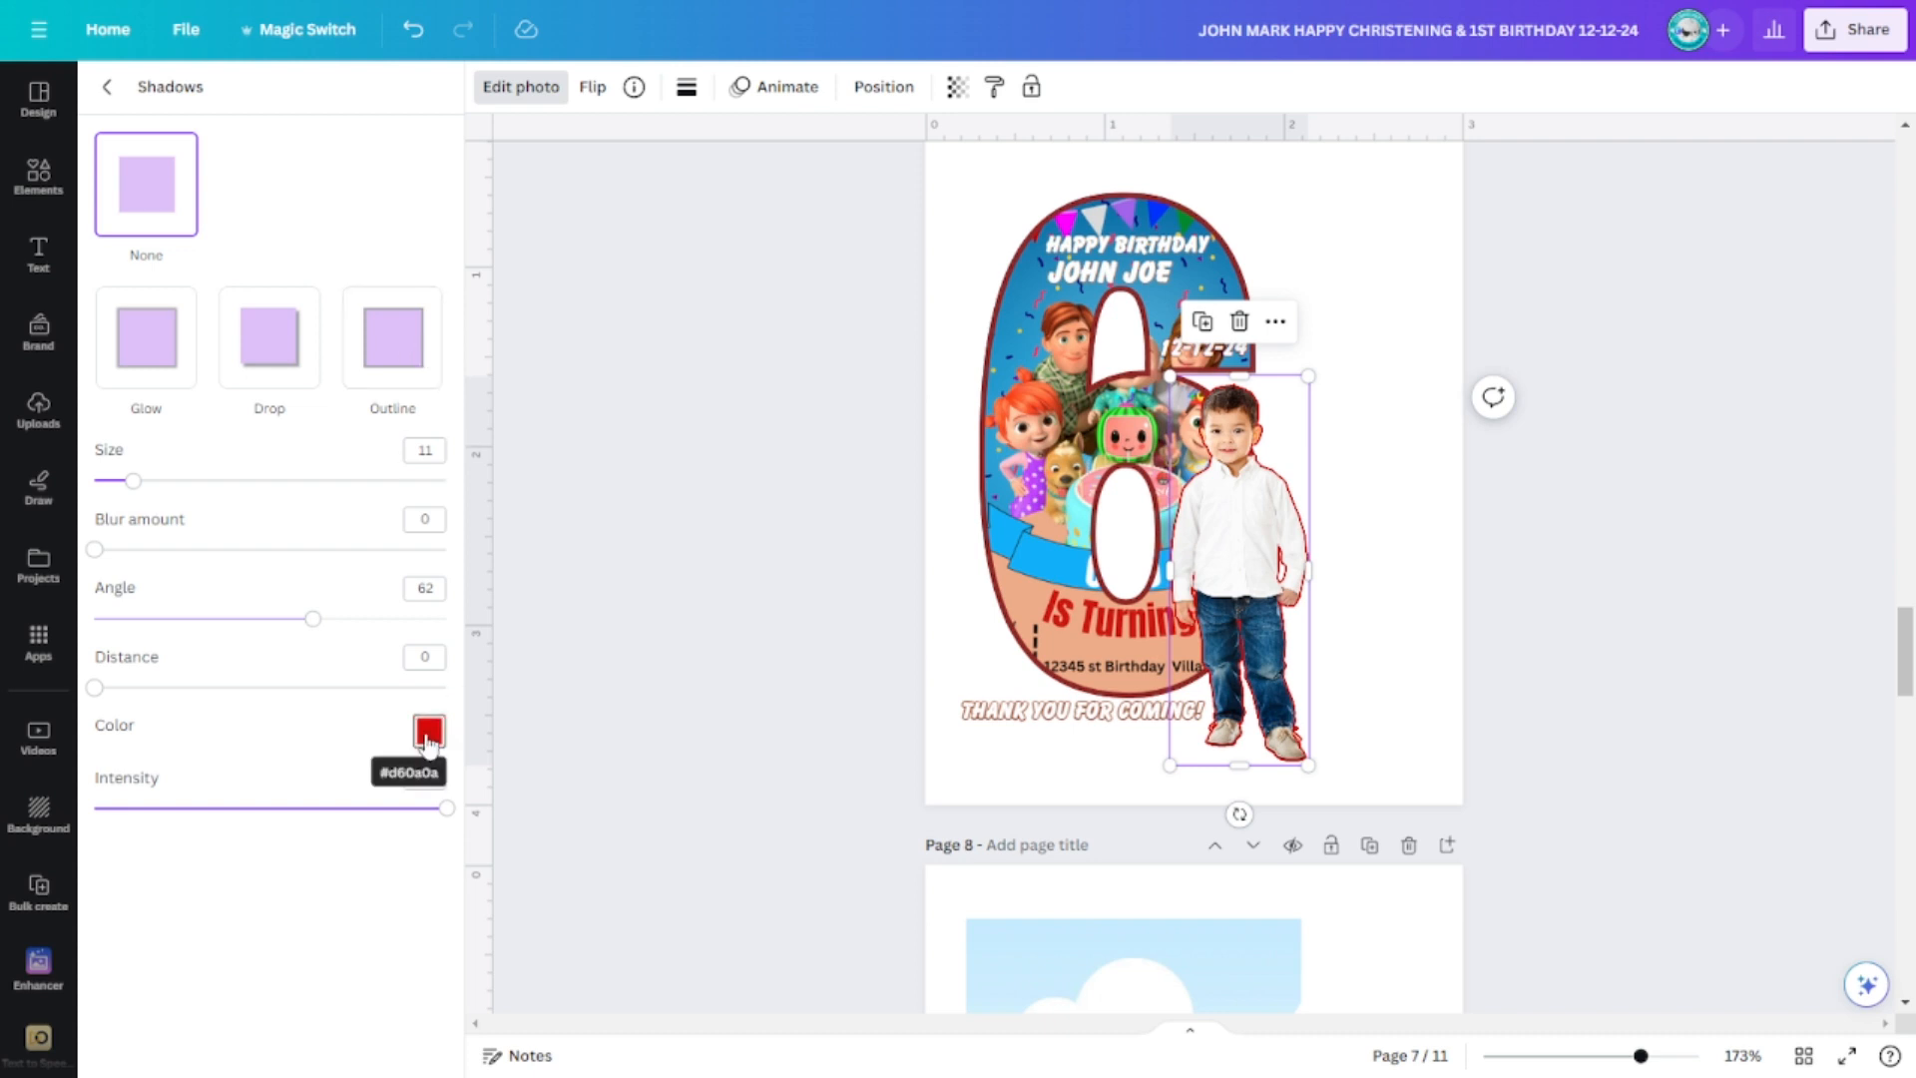
{"action": "left_click", "coordinate": [1339, 650]}
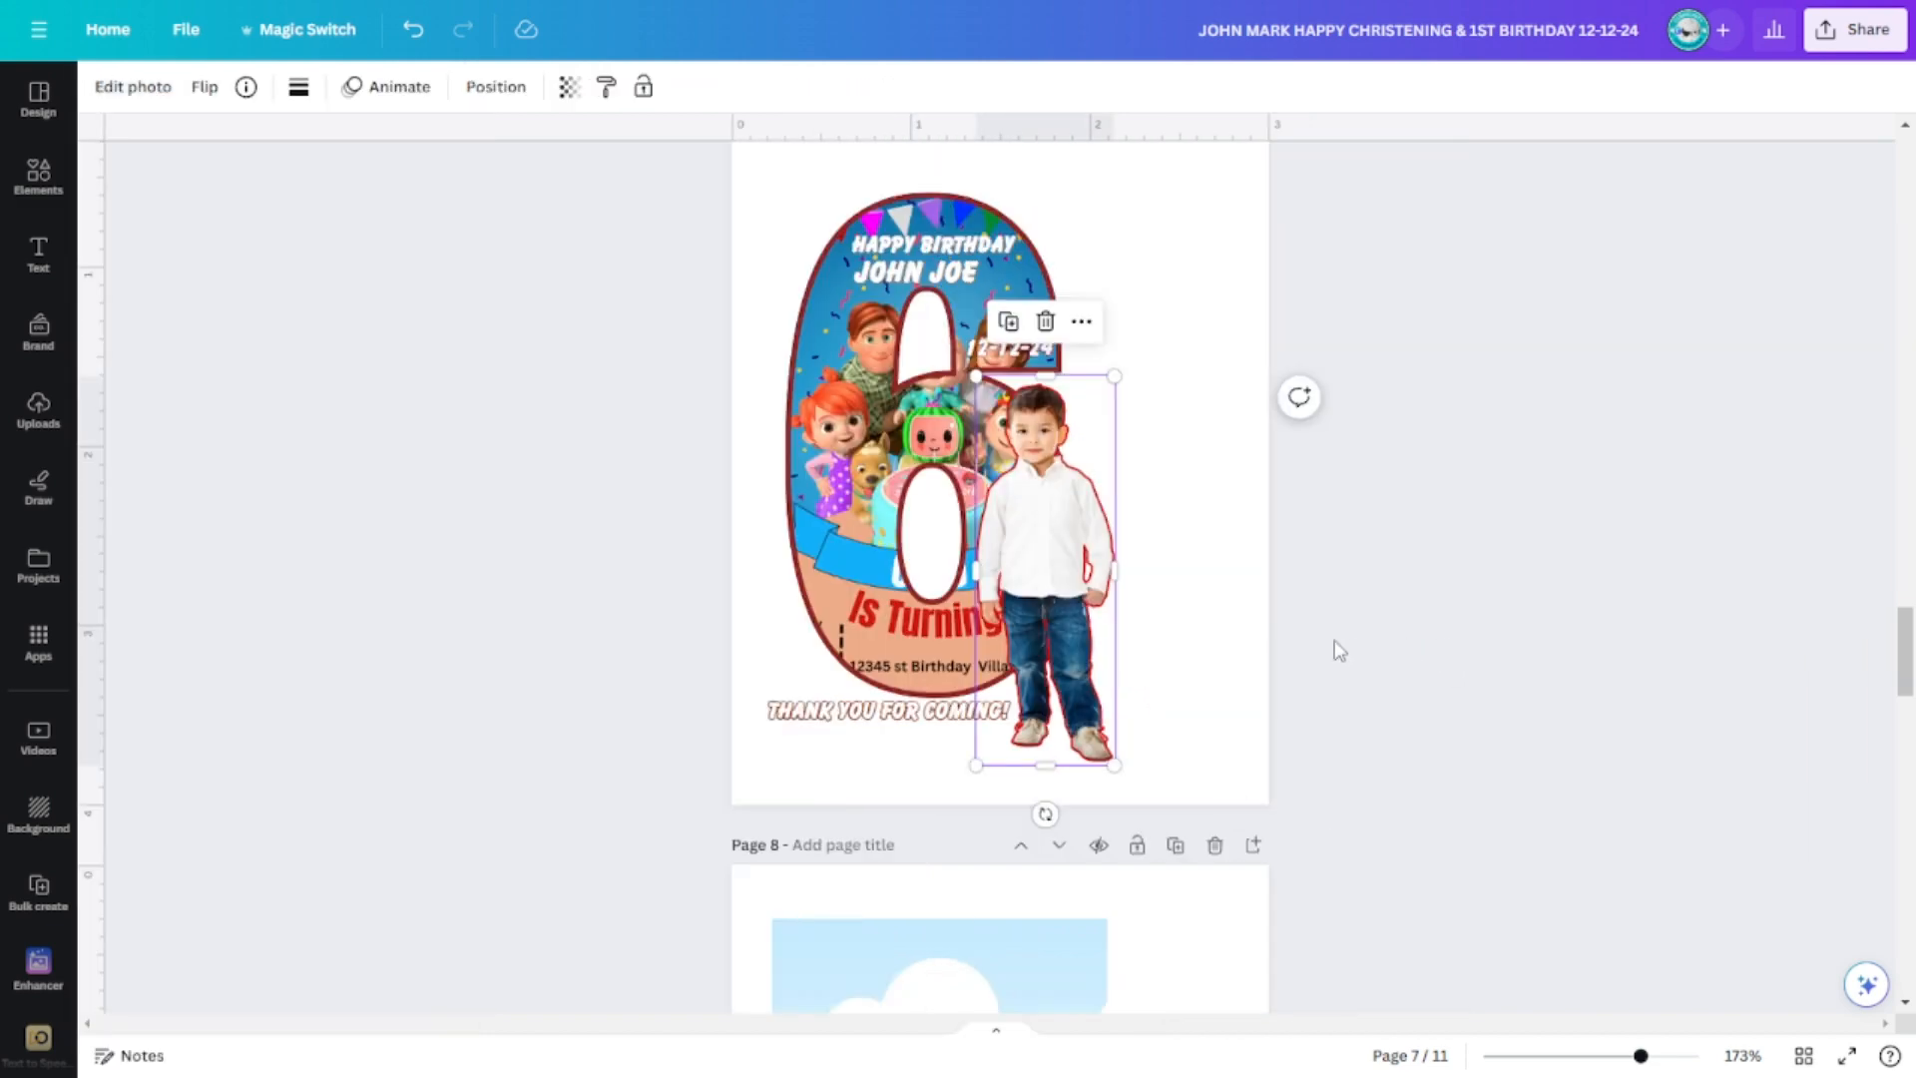
{"action": "left_click", "coordinate": [1402, 670]}
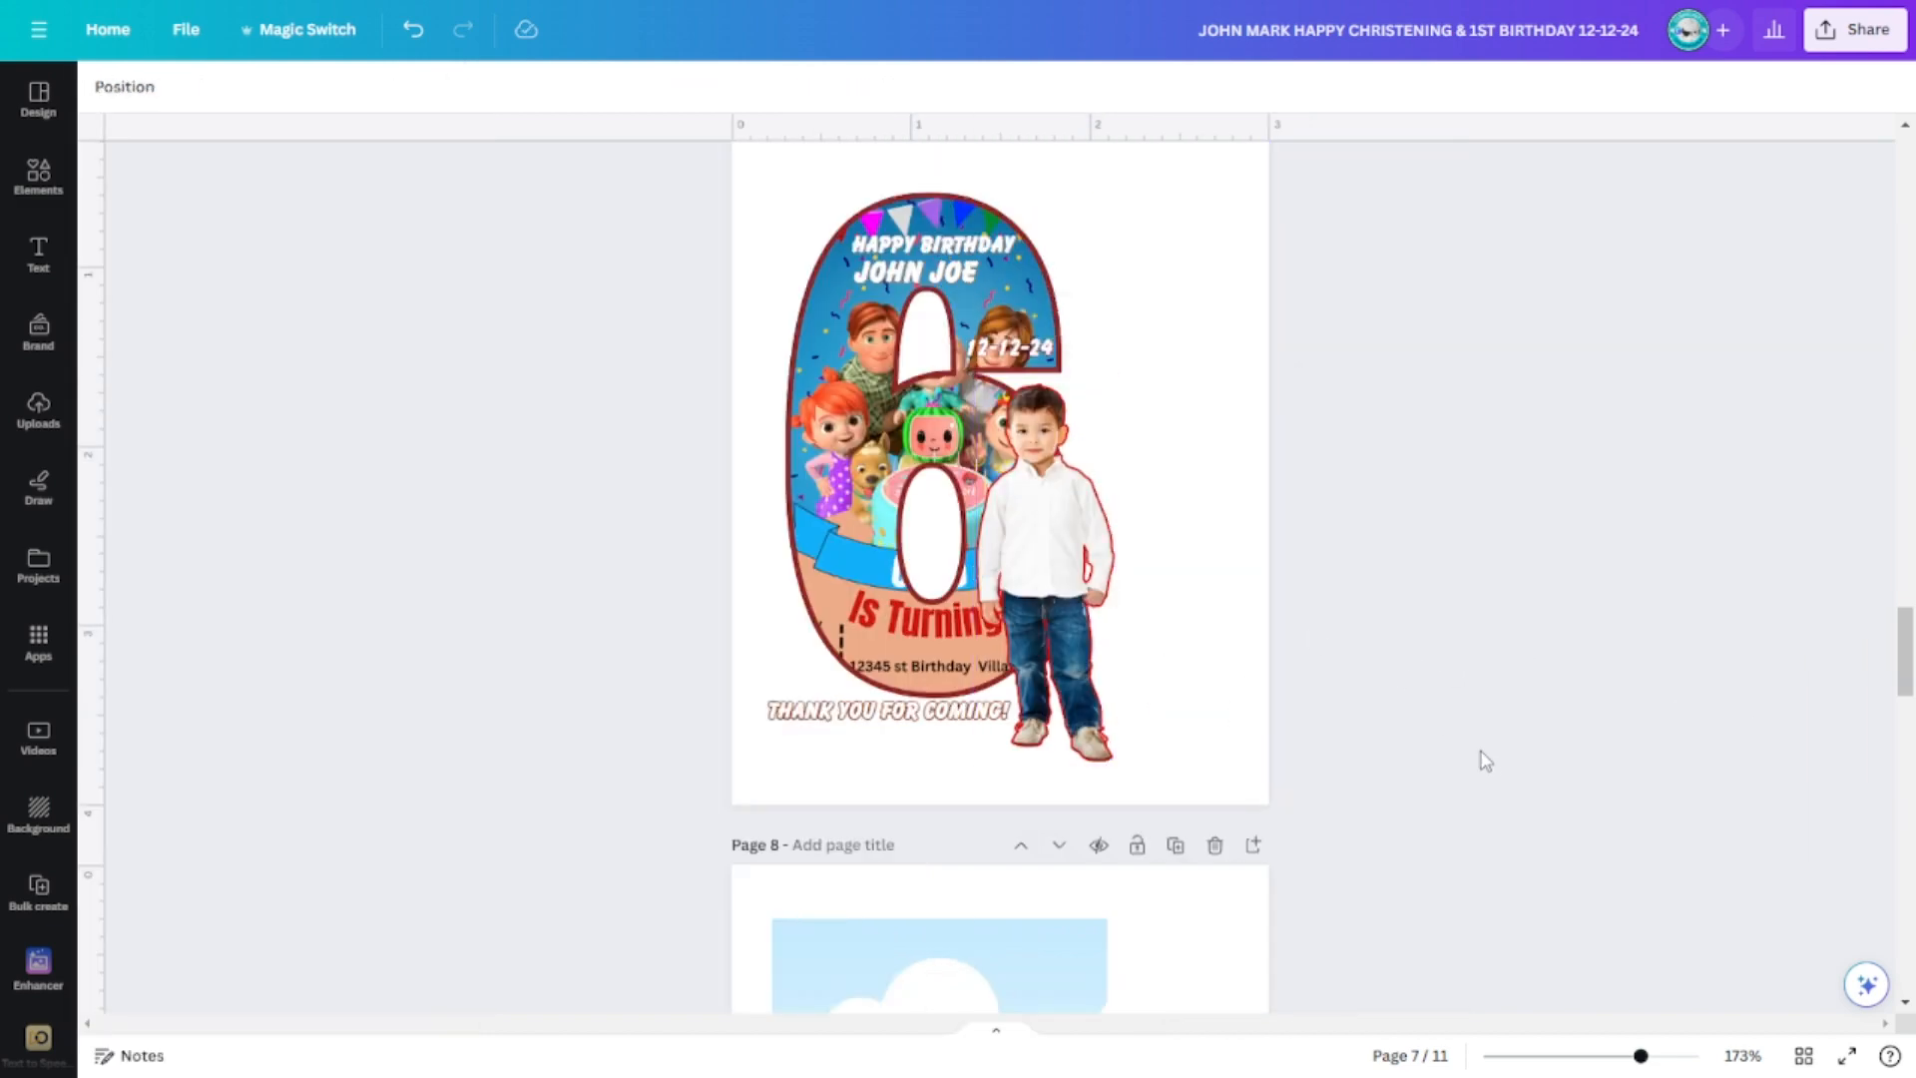
- Review the number designs and templates on pages 1 through 11, and return to the number 6 design on page 7
{"action": "scroll", "coordinate": [1487, 760], "scroll_direction": "up", "scroll_amount": 15}
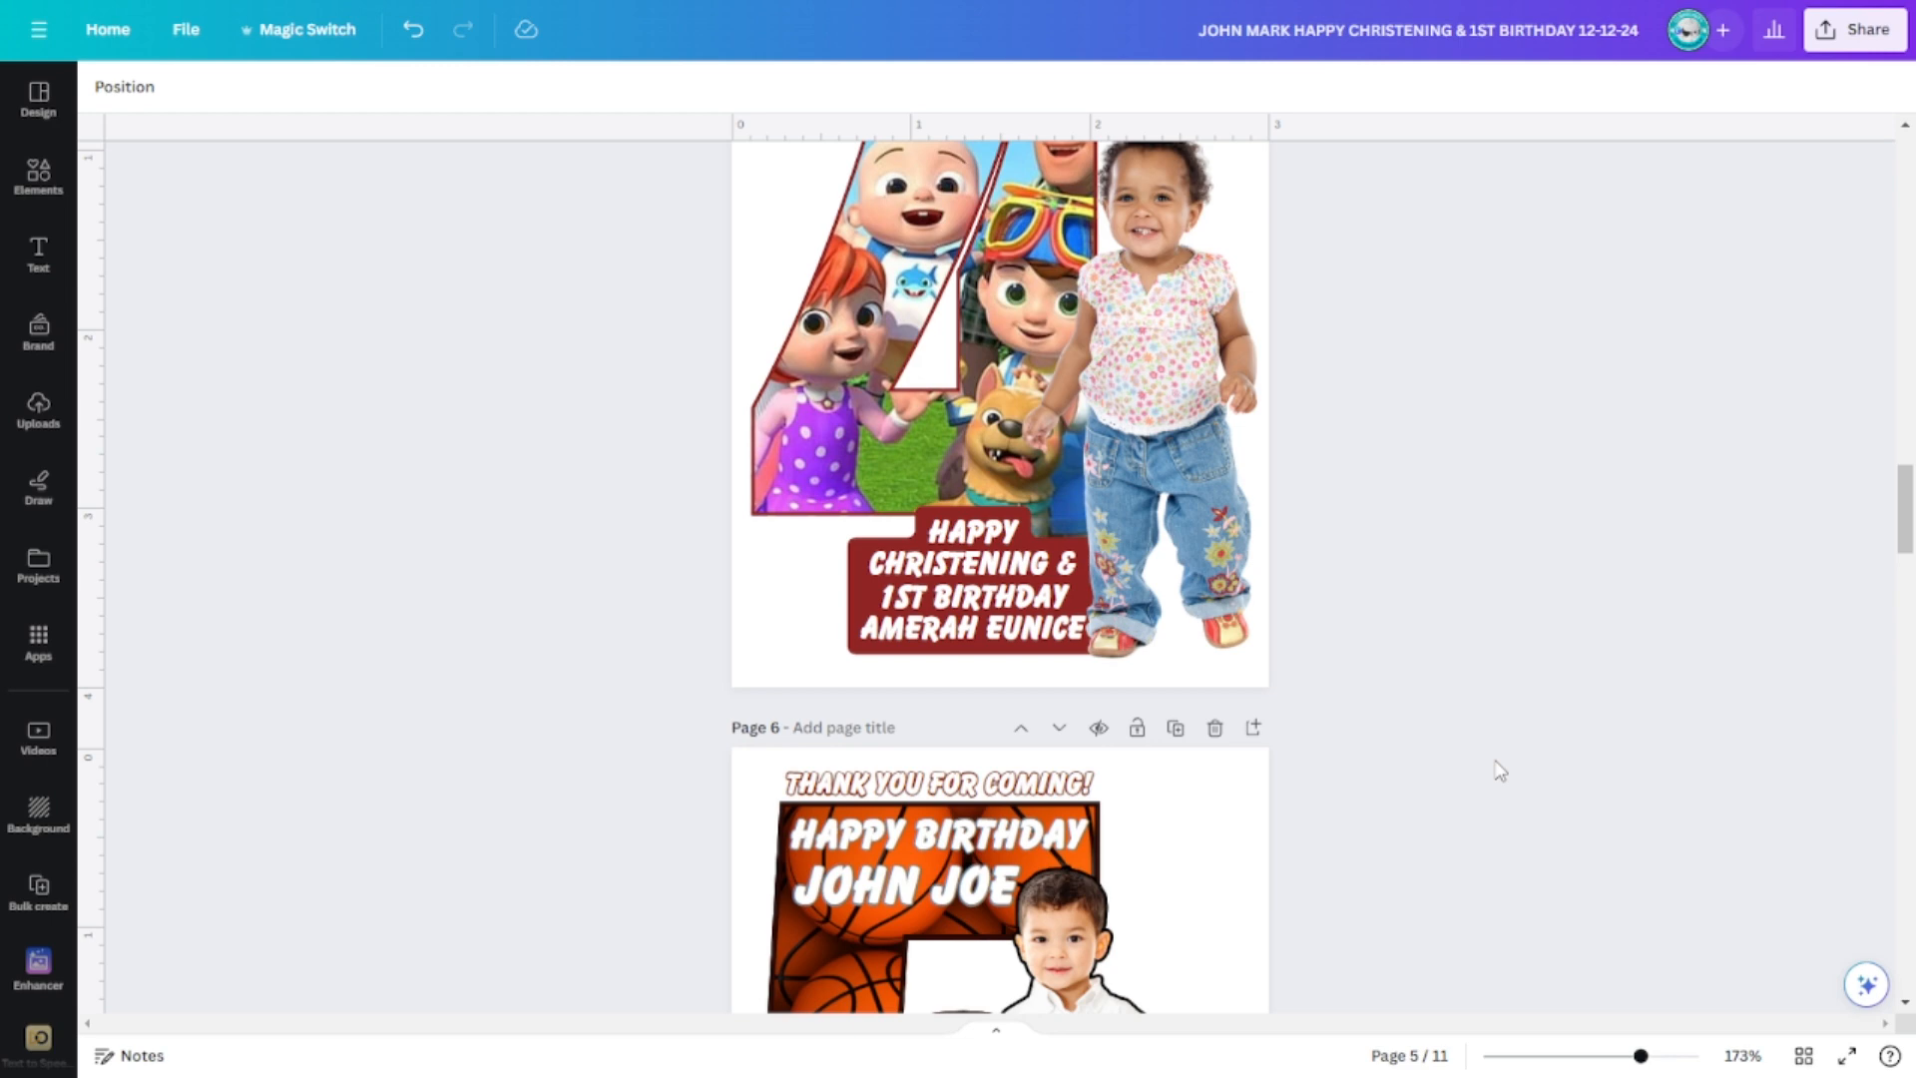
{"action": "scroll", "coordinate": [1501, 773], "scroll_direction": "up", "scroll_amount": 10}
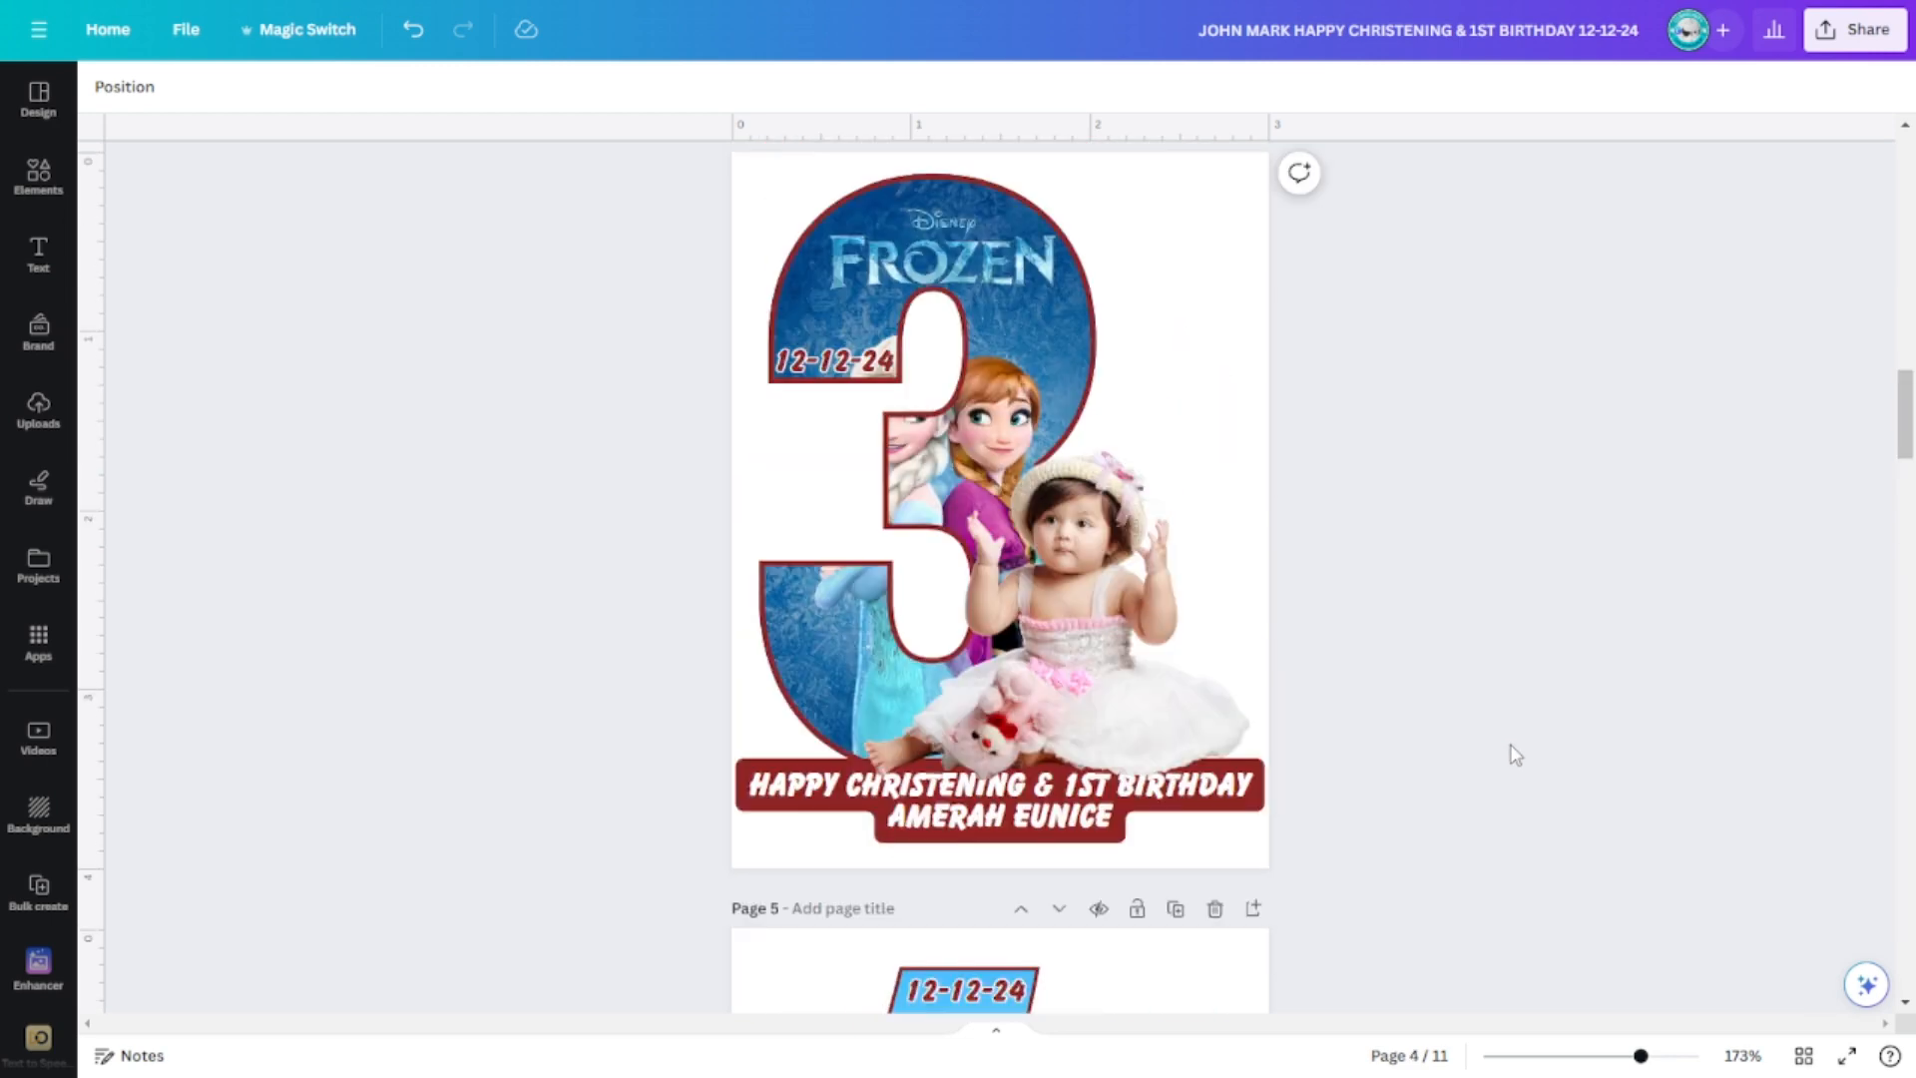
{"action": "scroll", "coordinate": [1582, 548], "scroll_direction": "up", "scroll_amount": 15}
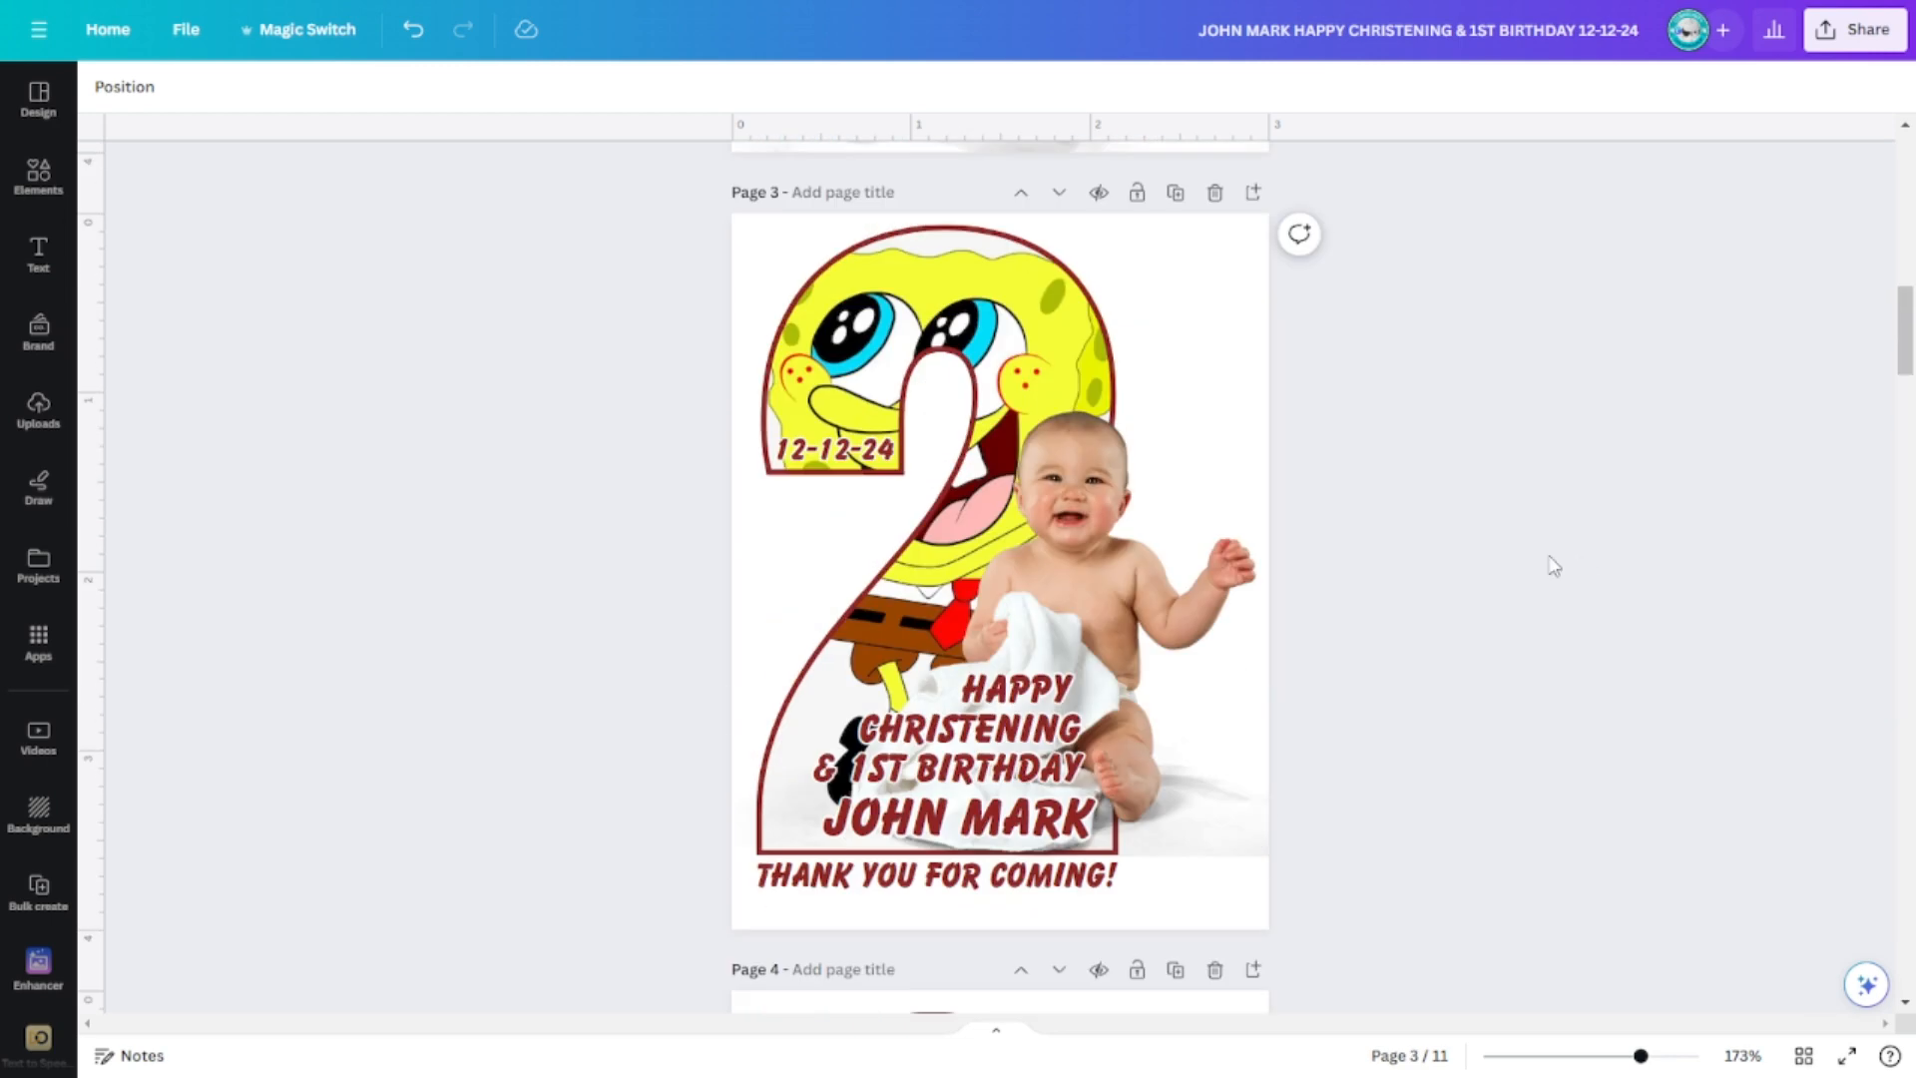
{"action": "scroll", "coordinate": [1347, 752], "scroll_direction": "up", "scroll_amount": 10}
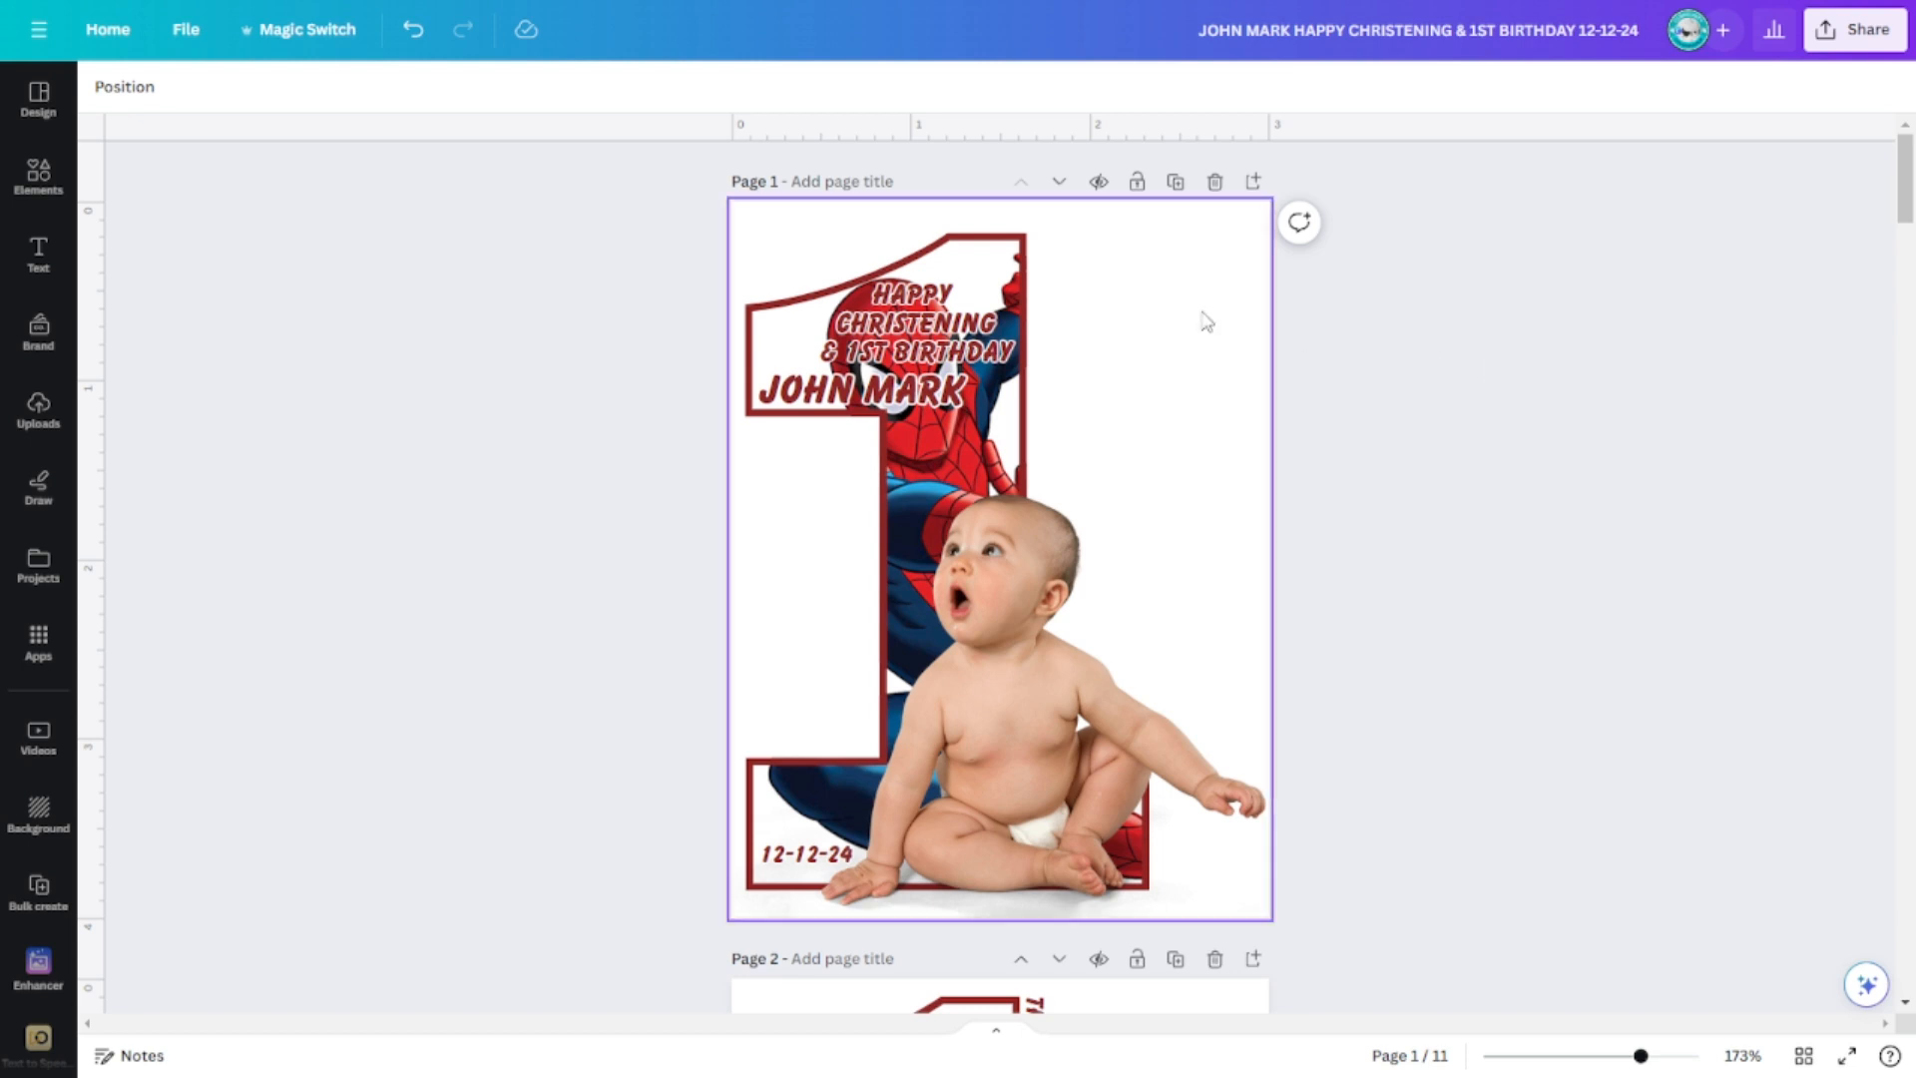
{"action": "scroll", "coordinate": [1572, 300], "scroll_direction": "down", "scroll_amount": 5}
{"action": "scroll", "coordinate": [1574, 299], "scroll_direction": "down", "scroll_amount": 20}
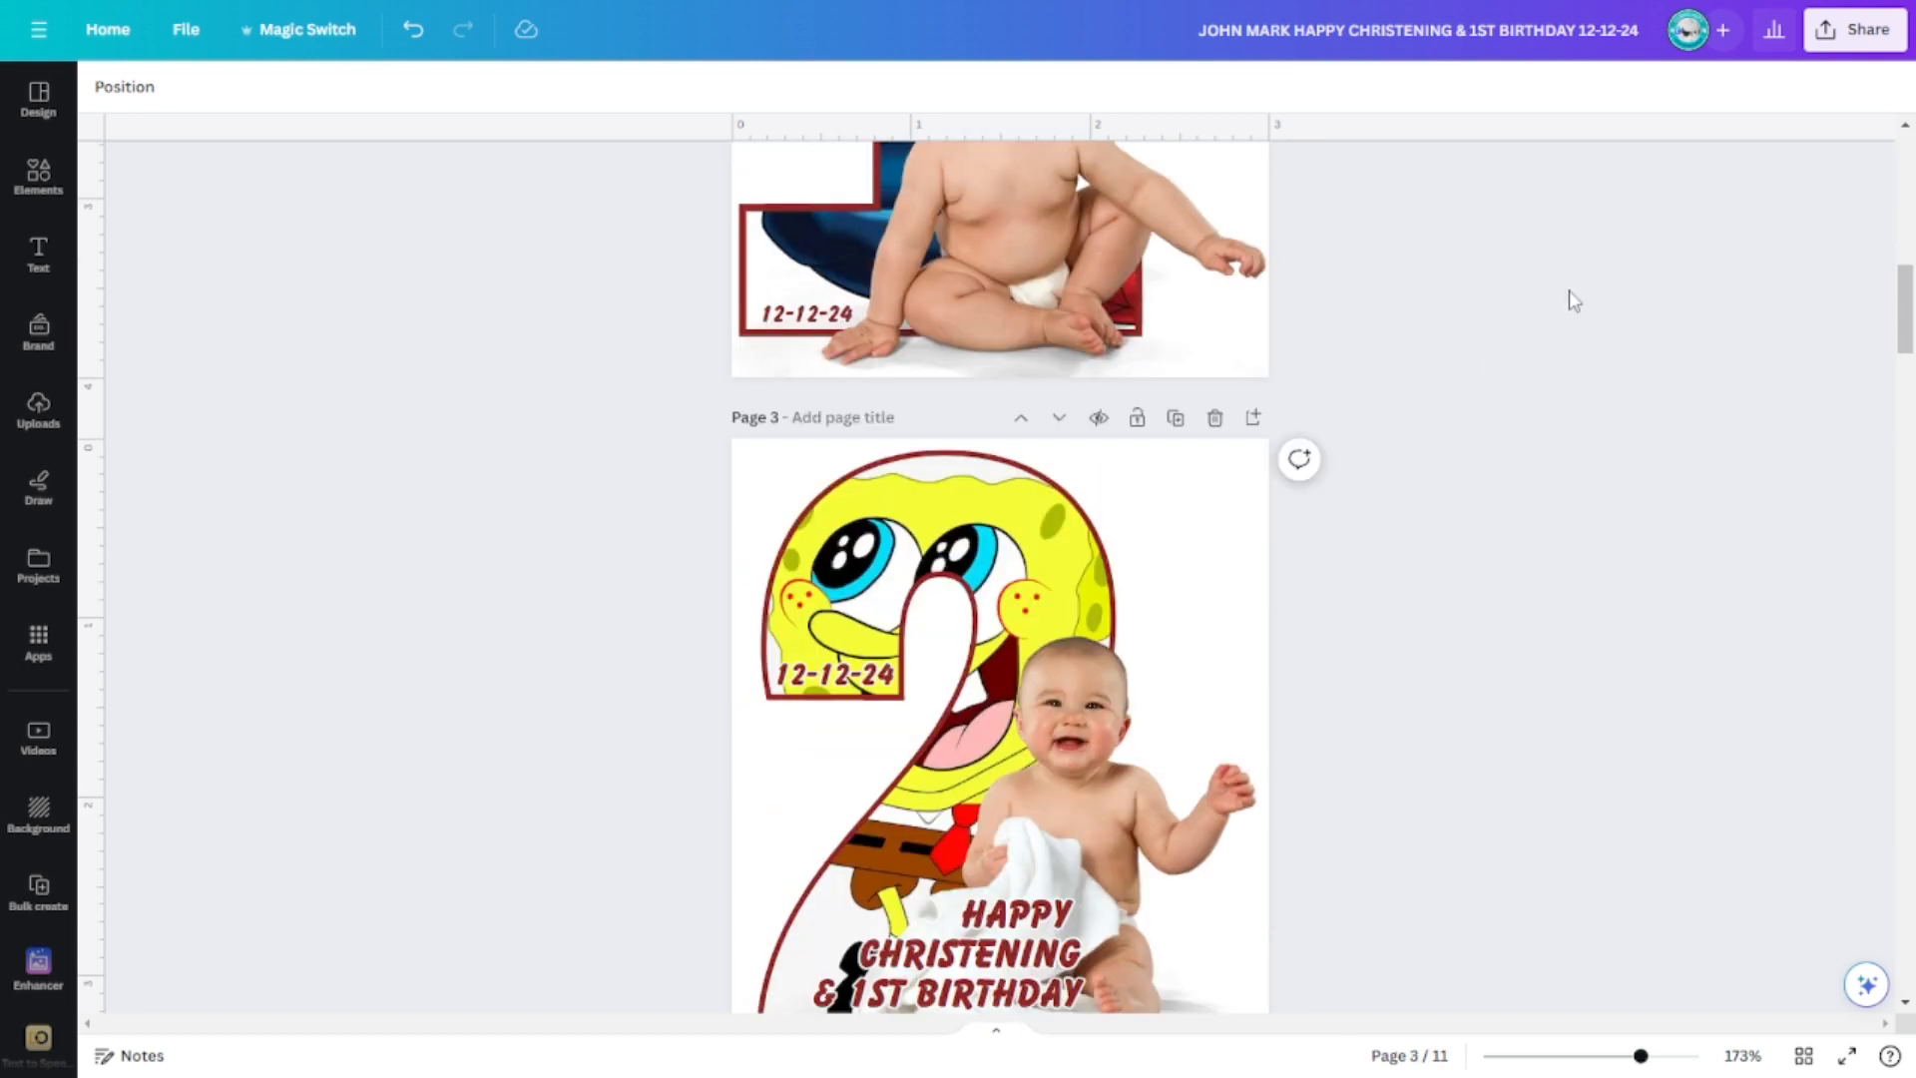
{"action": "scroll", "coordinate": [1574, 316], "scroll_direction": "up", "scroll_amount": 3}
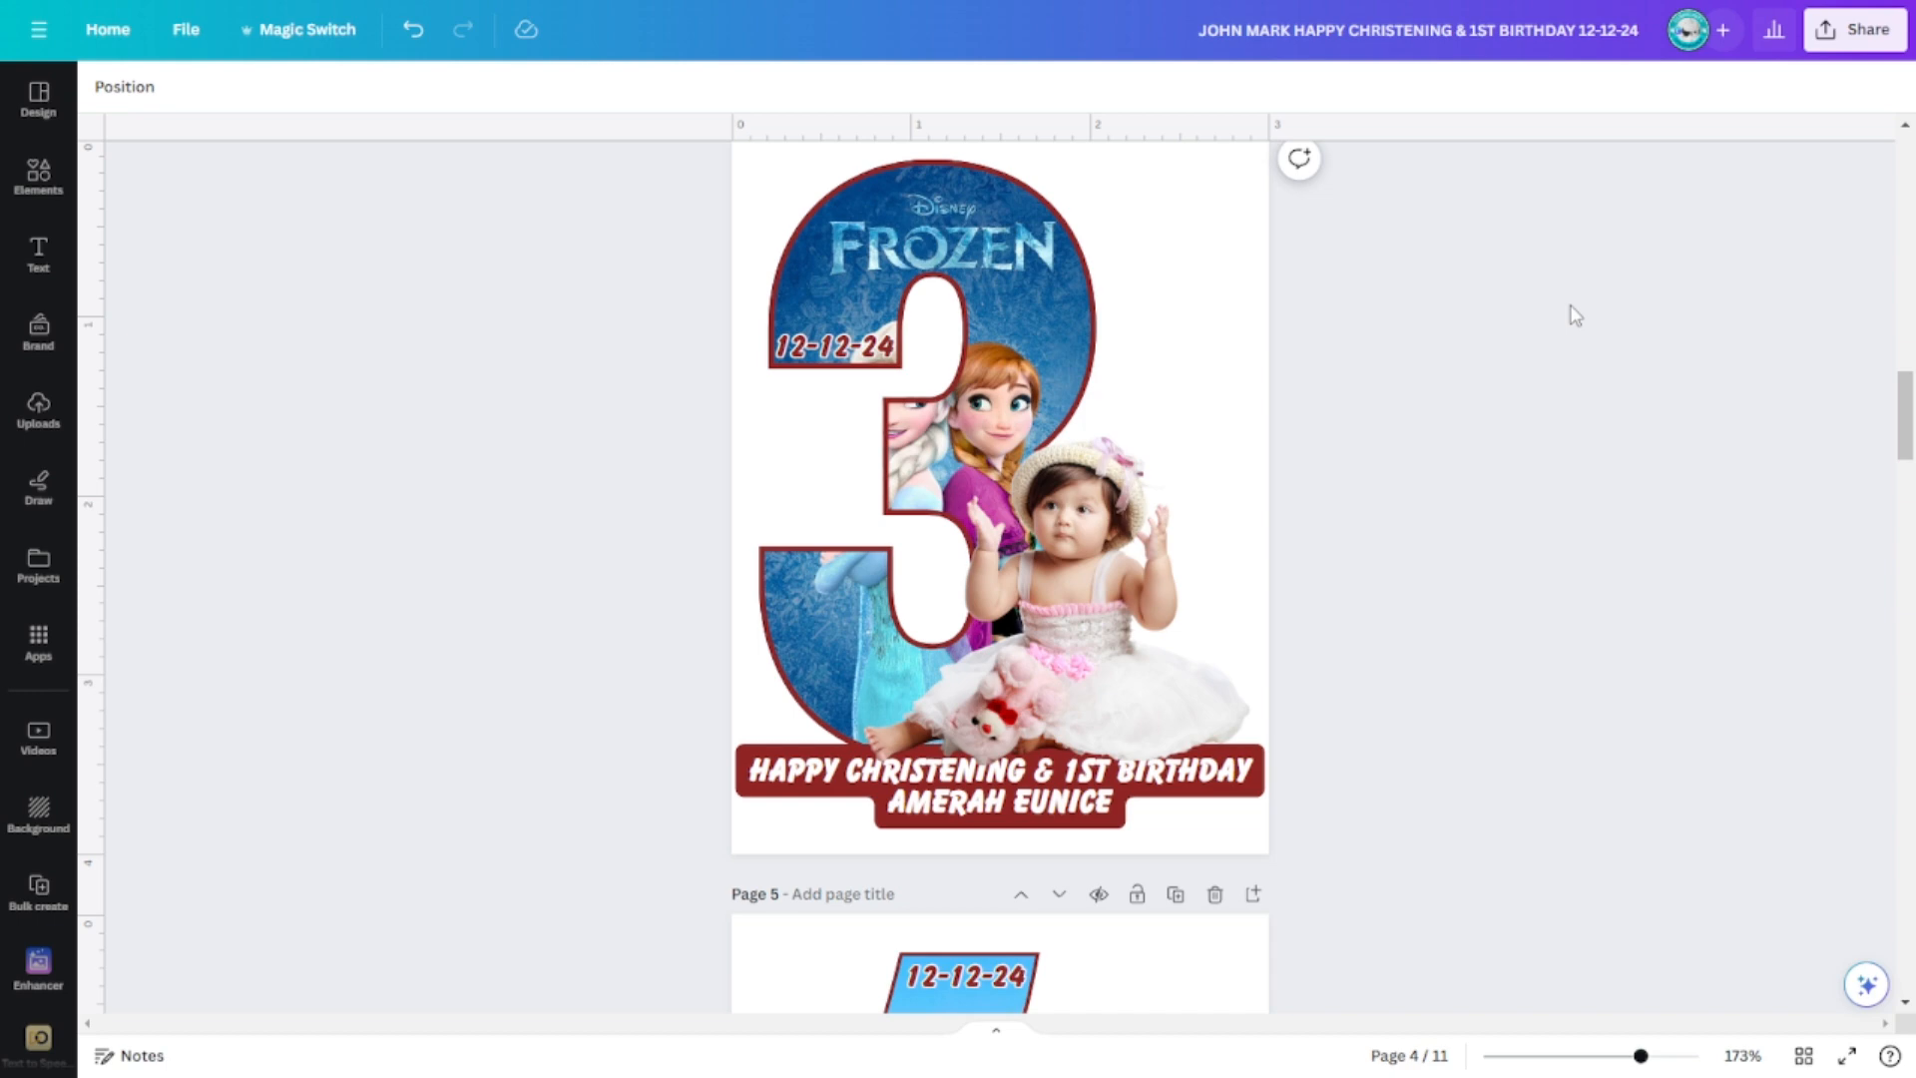
{"action": "scroll", "coordinate": [1574, 315], "scroll_direction": "down", "scroll_amount": 6}
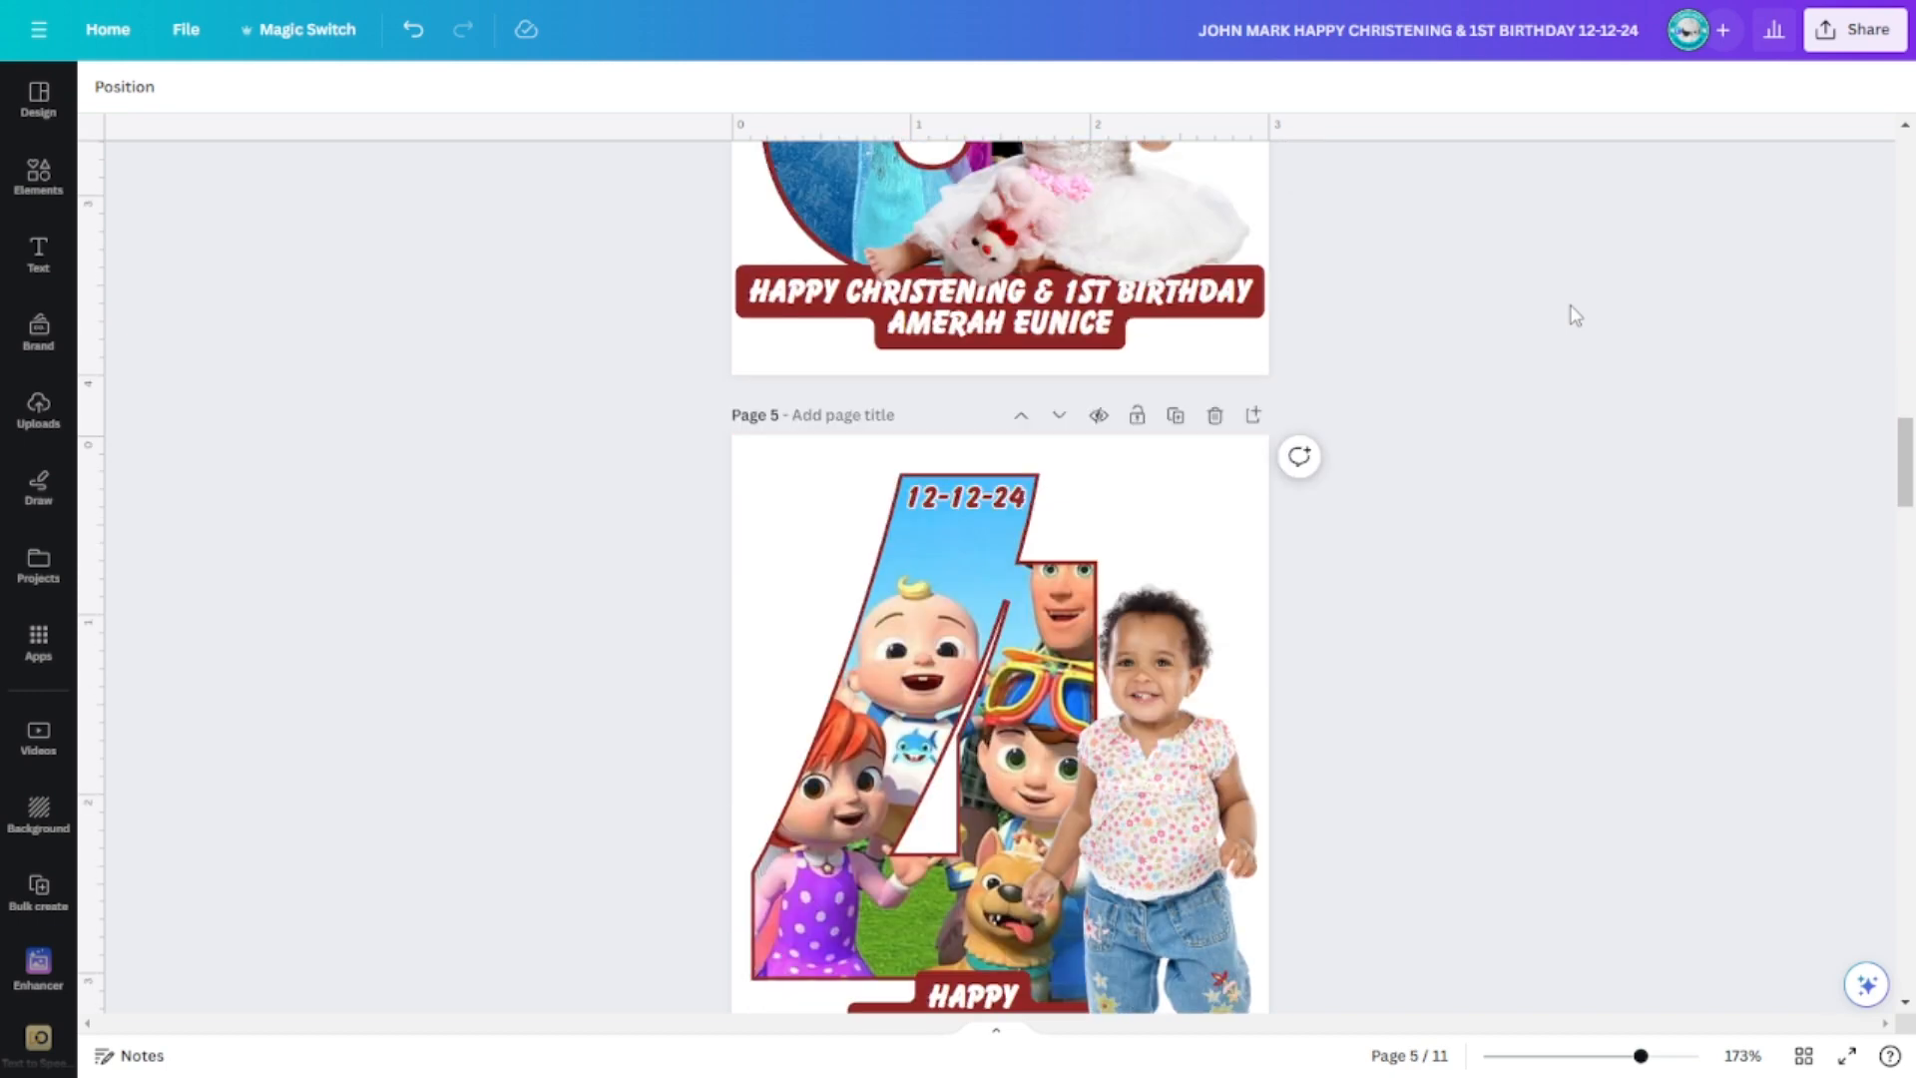
{"action": "scroll", "coordinate": [1575, 315], "scroll_direction": "down", "scroll_amount": 20}
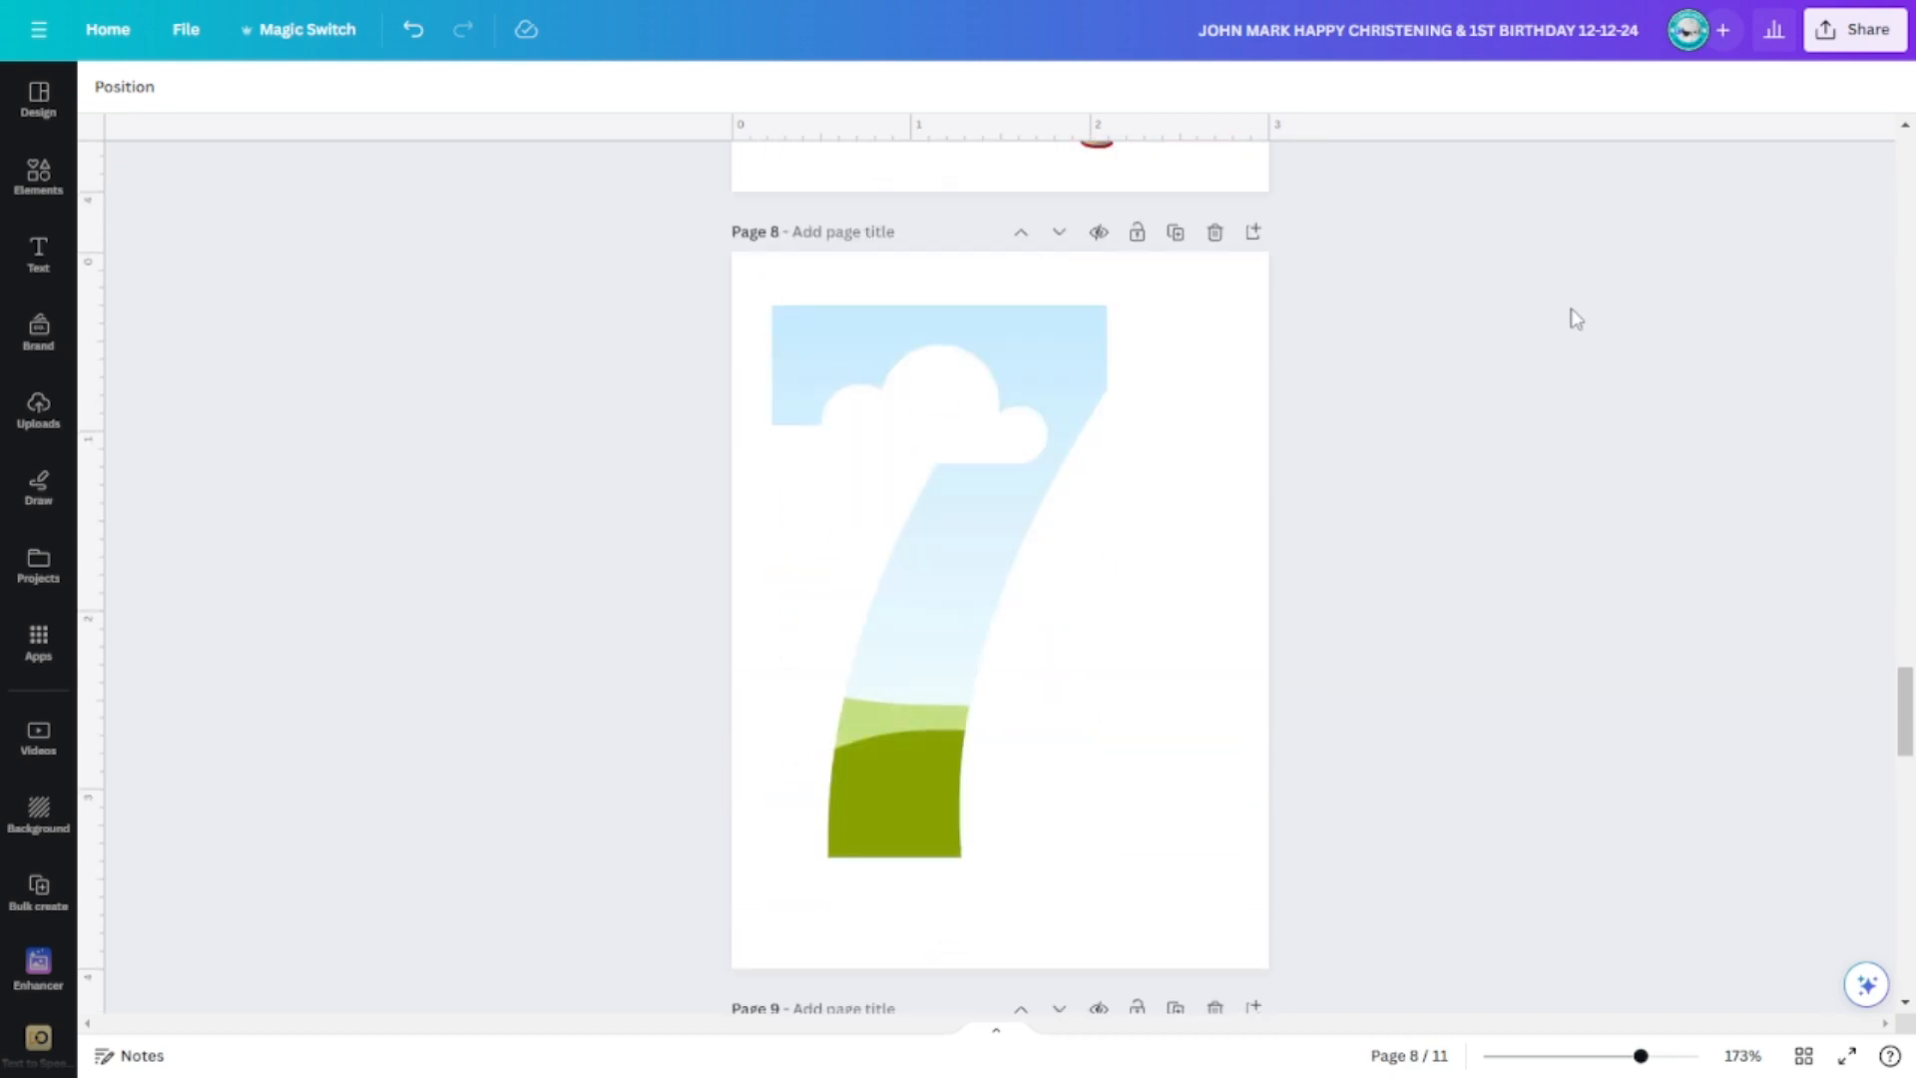
{"action": "scroll", "coordinate": [1578, 322], "scroll_direction": "down", "scroll_amount": 20}
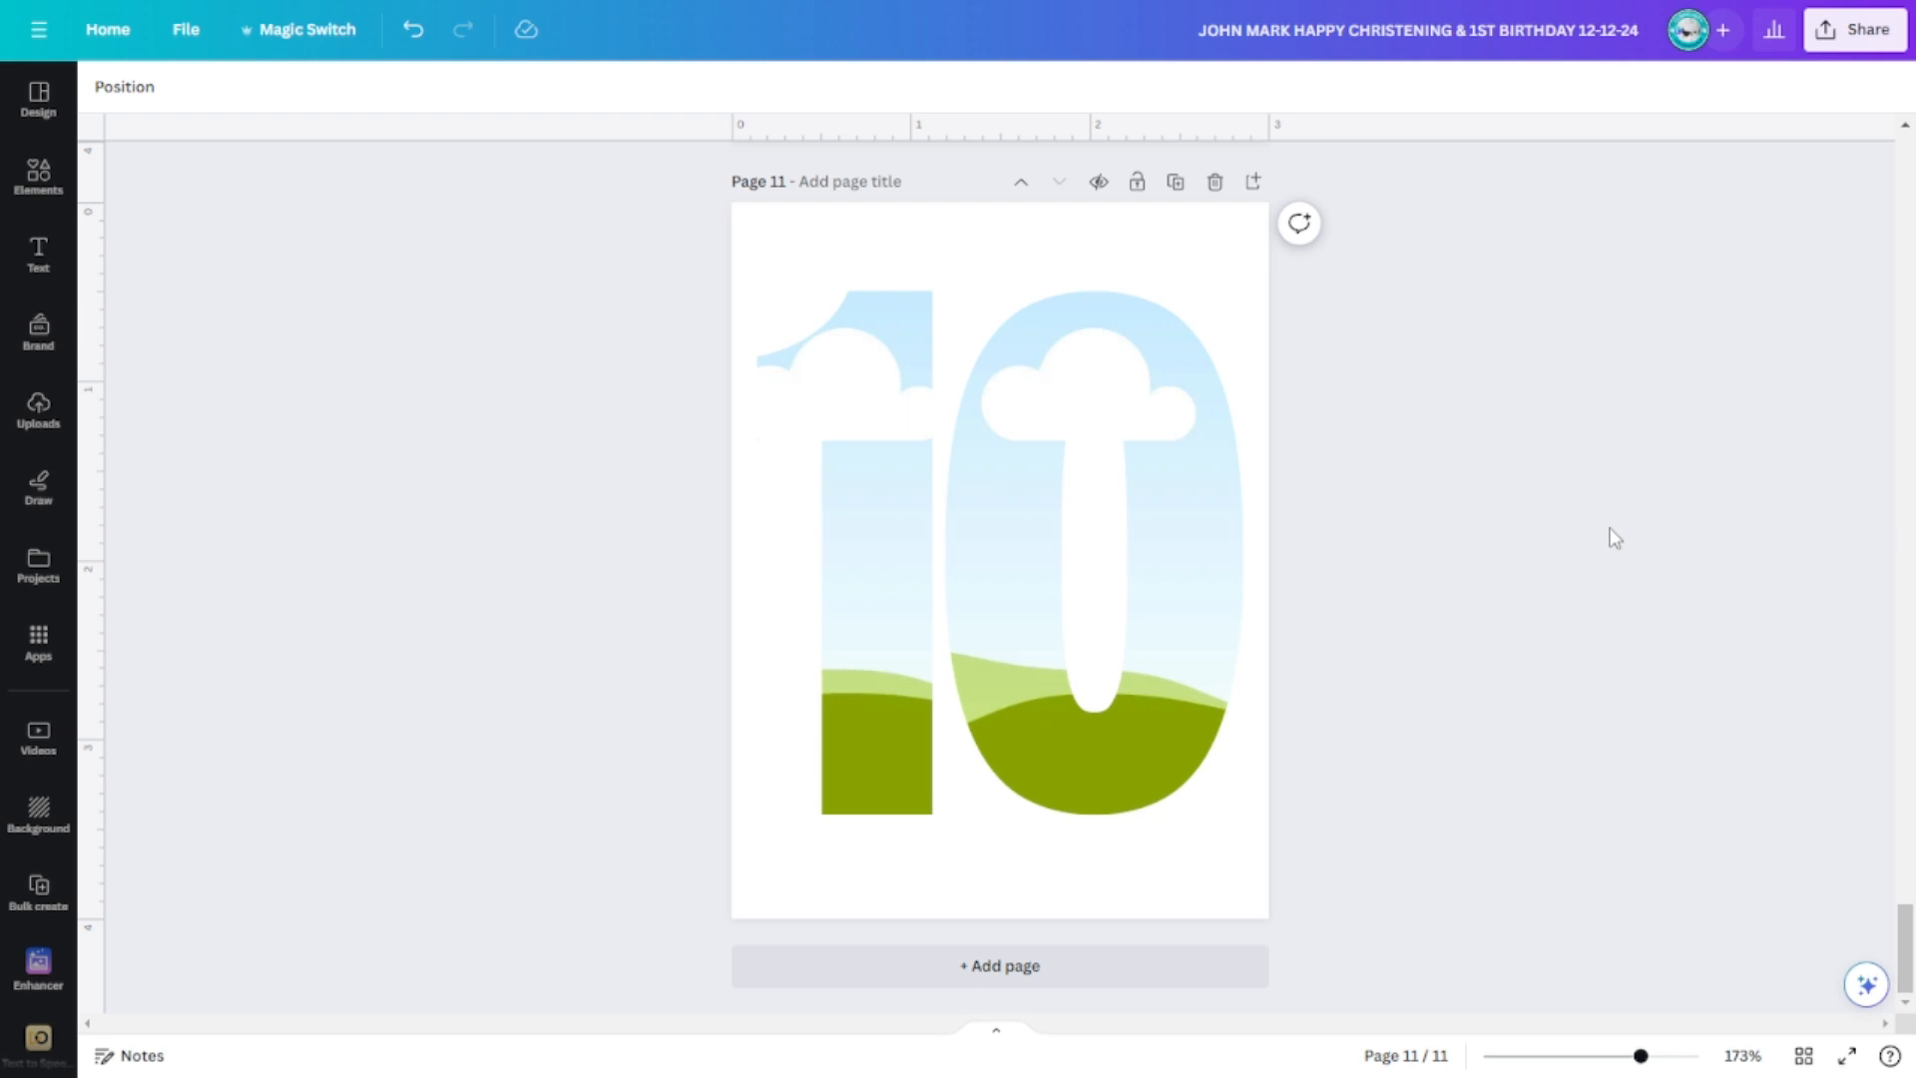
{"action": "scroll", "coordinate": [1614, 537], "scroll_direction": "up", "scroll_amount": 3}
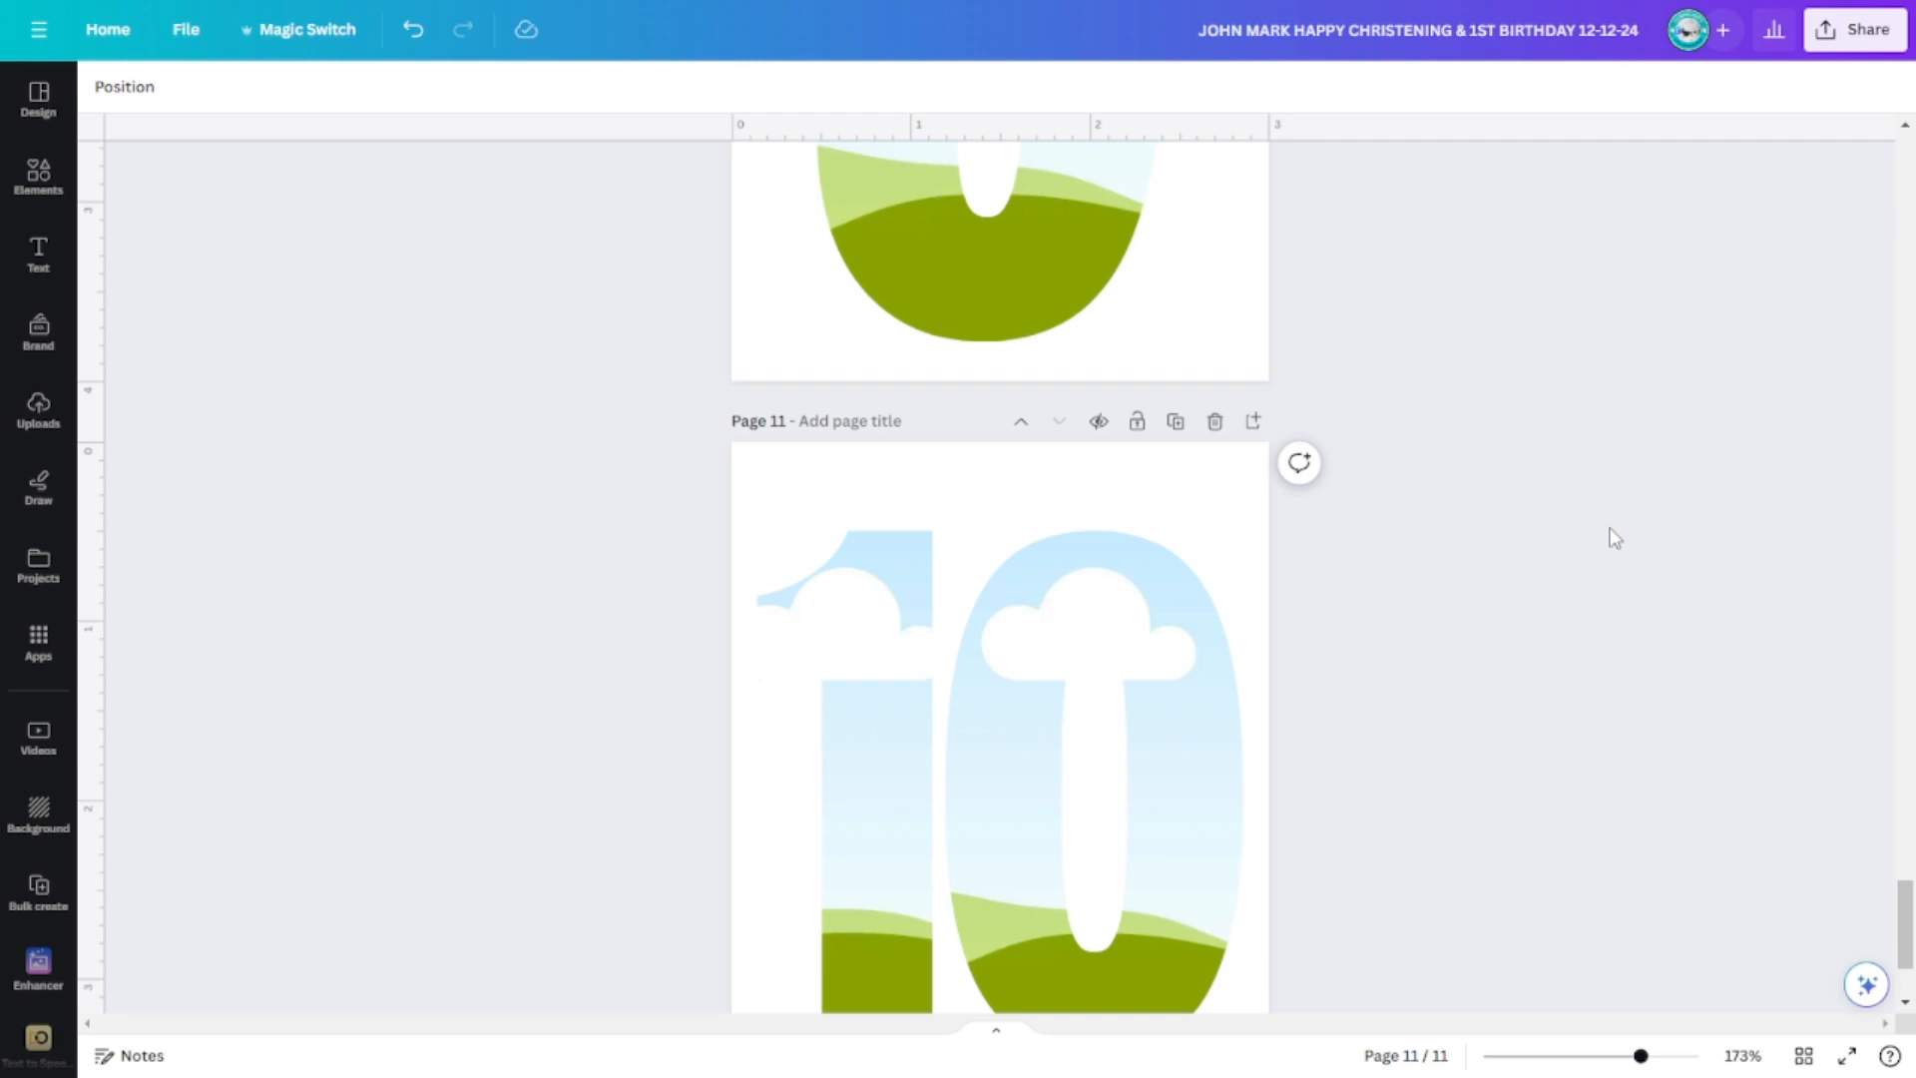
{"action": "scroll", "coordinate": [1614, 537], "scroll_direction": "up", "scroll_amount": 20}
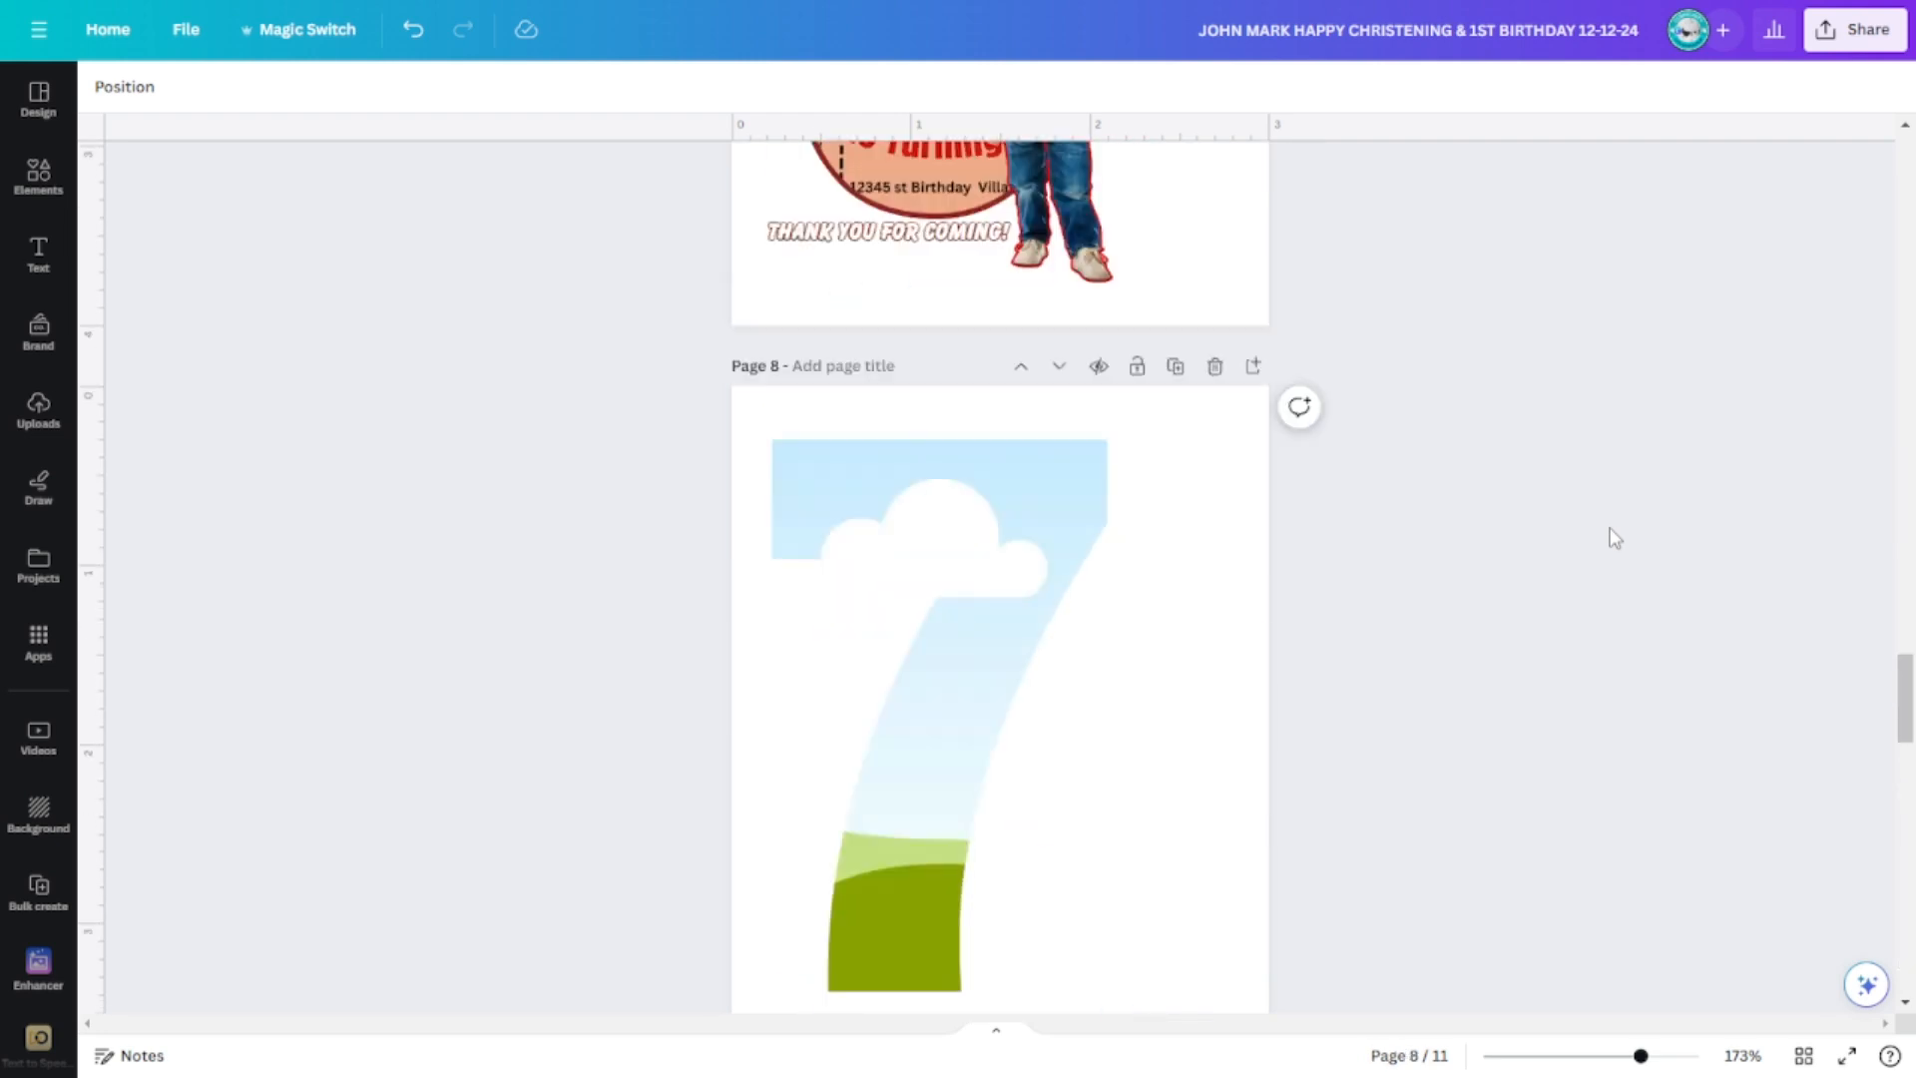
{"action": "scroll", "coordinate": [1614, 537], "scroll_direction": "up", "scroll_amount": 5}
{"action": "scroll", "coordinate": [1613, 537], "scroll_direction": "down", "scroll_amount": 3}
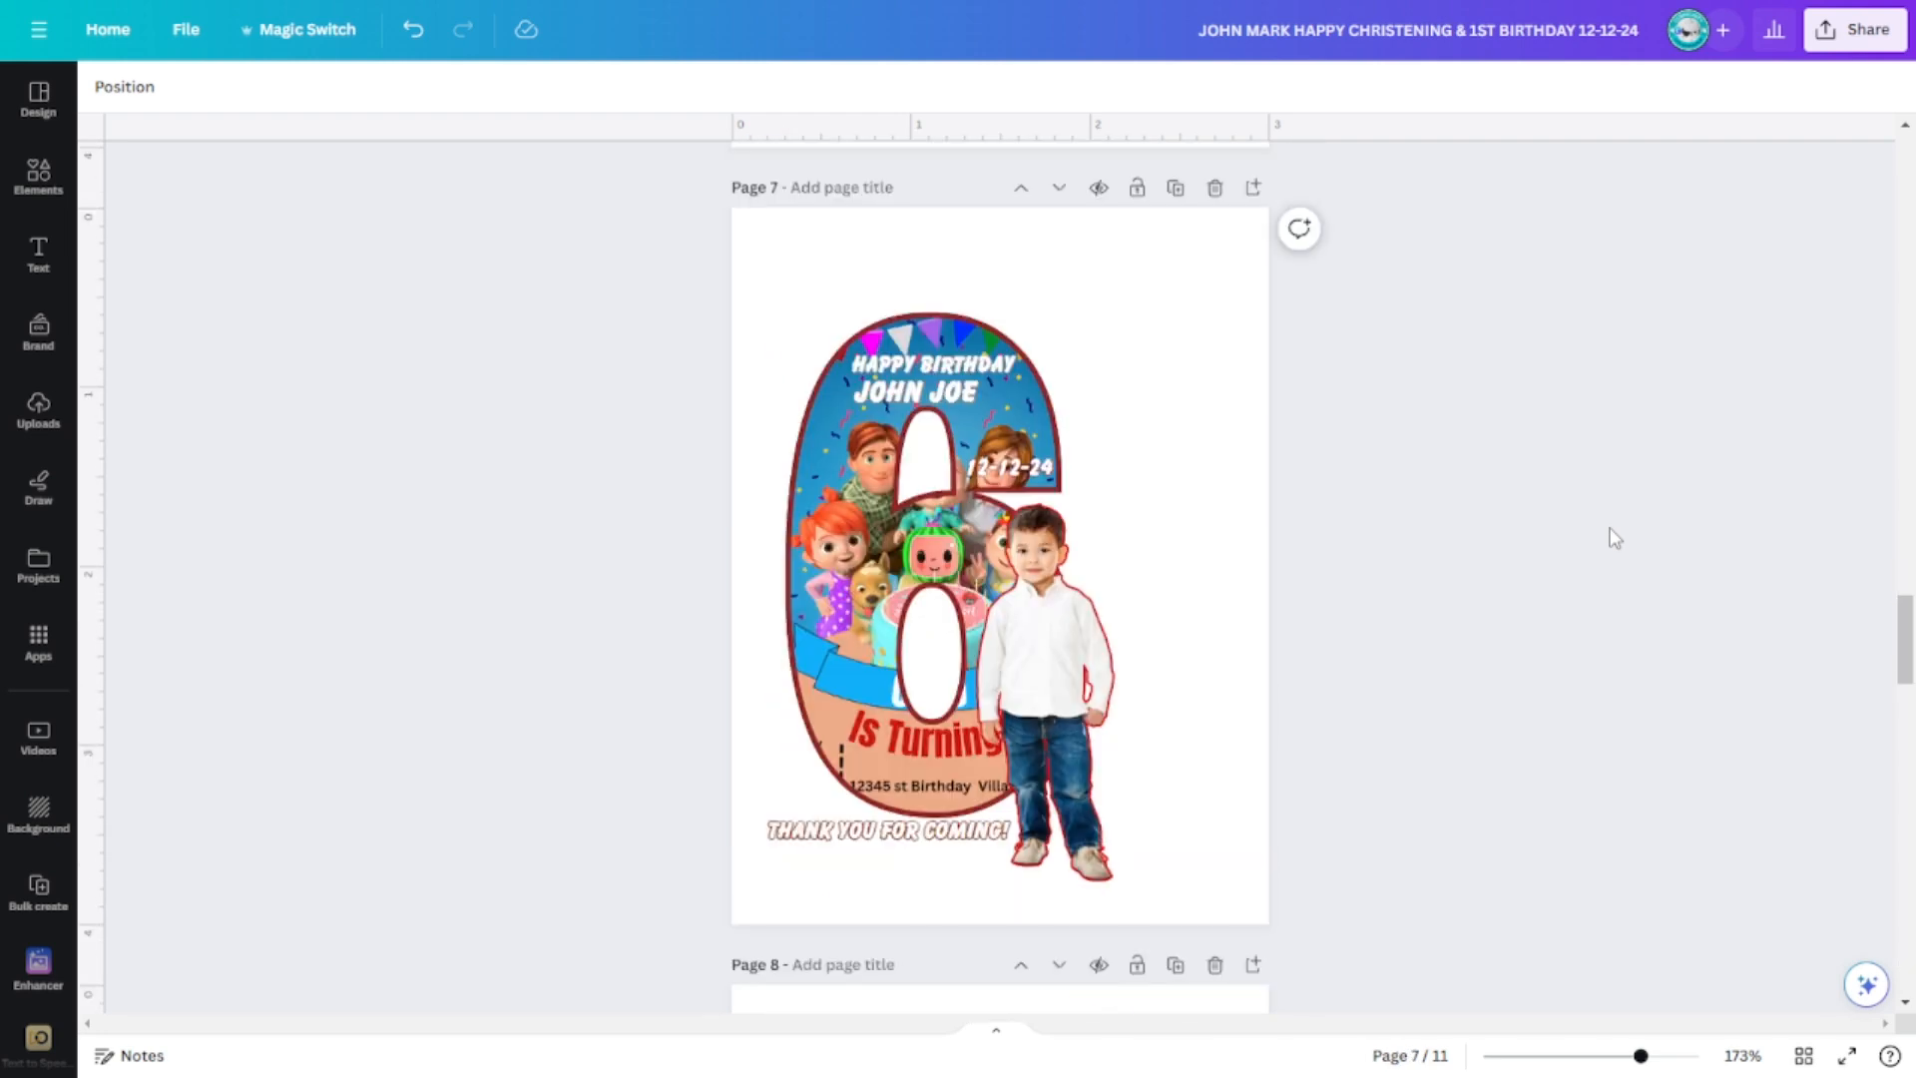